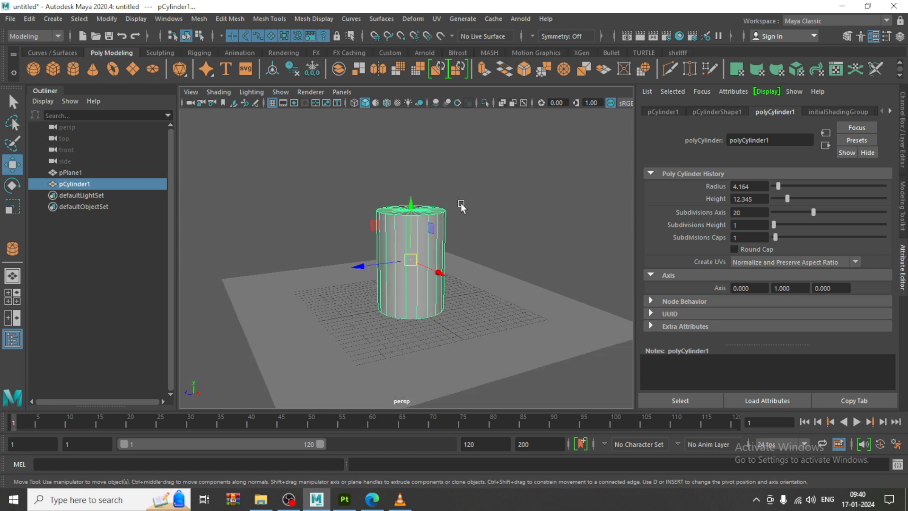
# Set the cylinder's height subdivisions to 3 and its axis subdivisions to 28.
pyautogui.keyDown('alt'); pyautogui.moveTo(460, 201); pyautogui.dragTo(484, 233); pyautogui.keyUp('alt')
pyautogui.scroll(2, 484, 233)
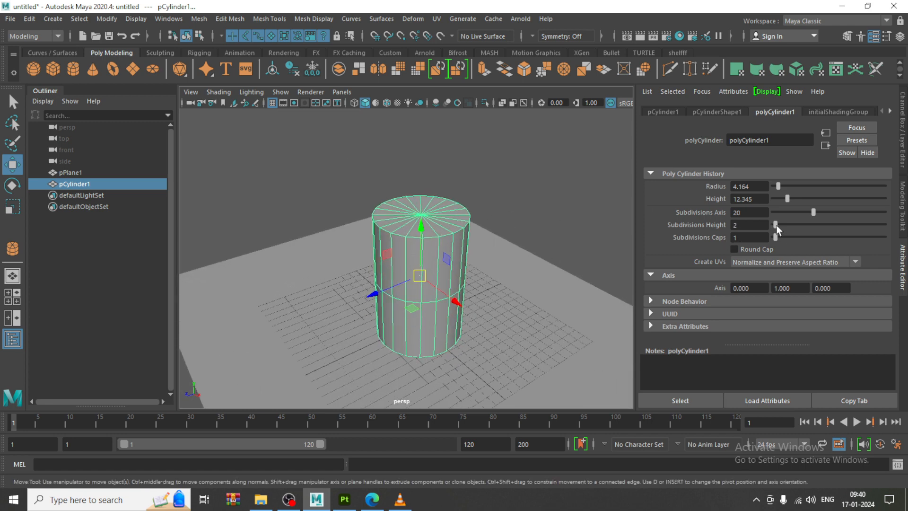
pyautogui.keyDown('alt'); pyautogui.moveTo(454, 201); pyautogui.dragTo(482, 214); pyautogui.keyUp('alt')
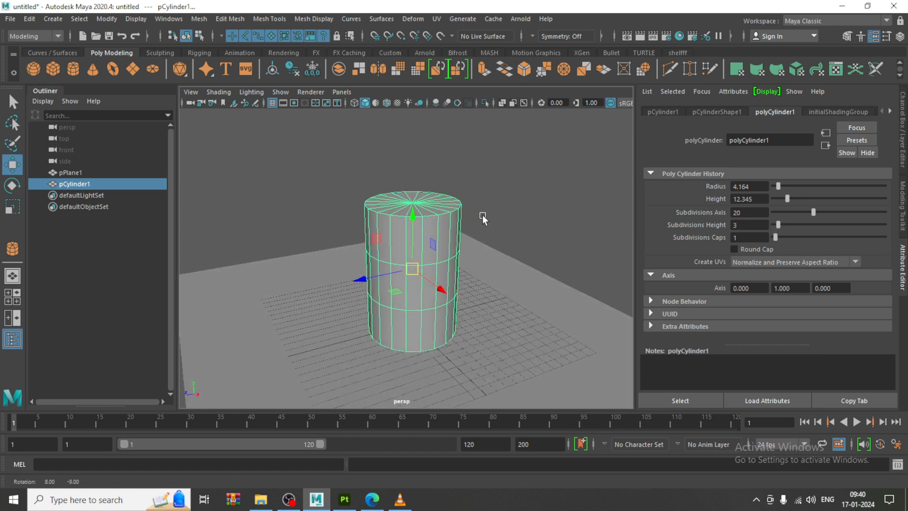
pyautogui.moveTo(814, 213); pyautogui.dragTo(832, 212)
pyautogui.keyDown('alt'); pyautogui.moveTo(403, 227); pyautogui.dragTo(437, 257, button='right'); pyautogui.keyUp('alt')
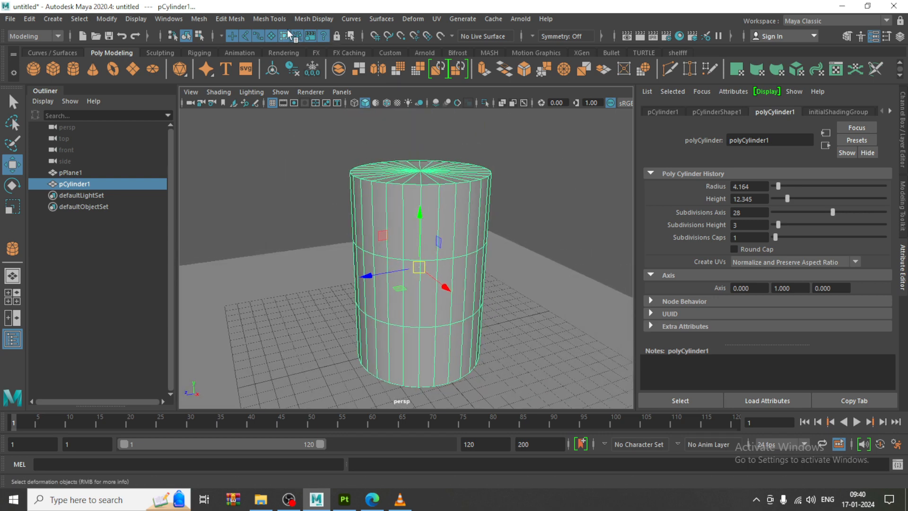
# Insert an edge loop around the cylinder just below its top rim.
pyautogui.click(270, 19)
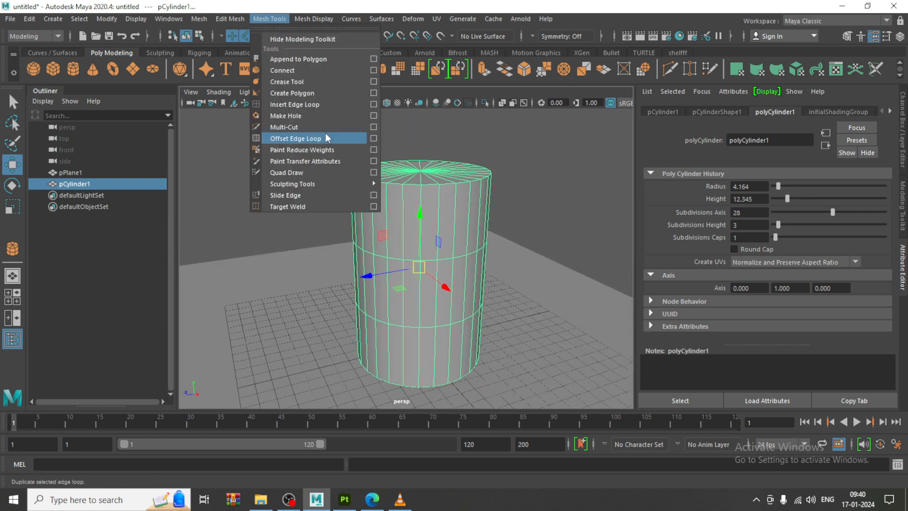
pyautogui.click(309, 104)
pyautogui.press('space')
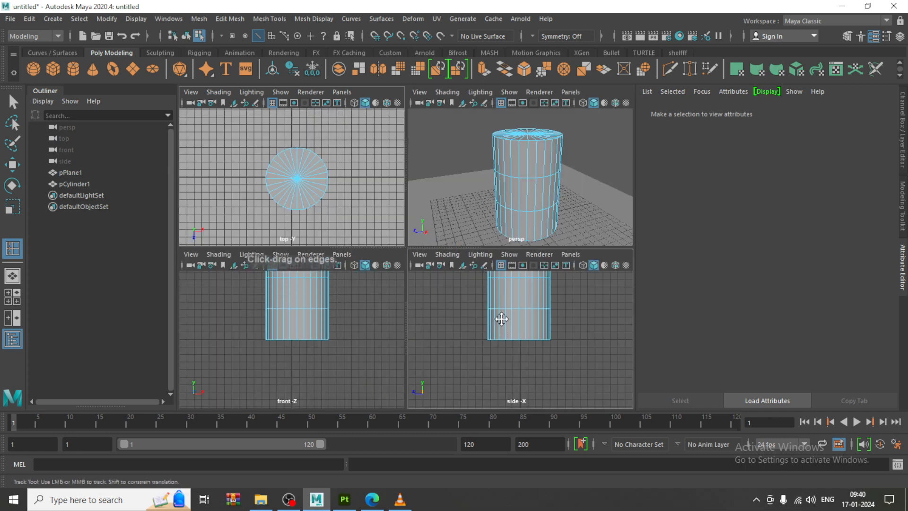
pyautogui.press('space')
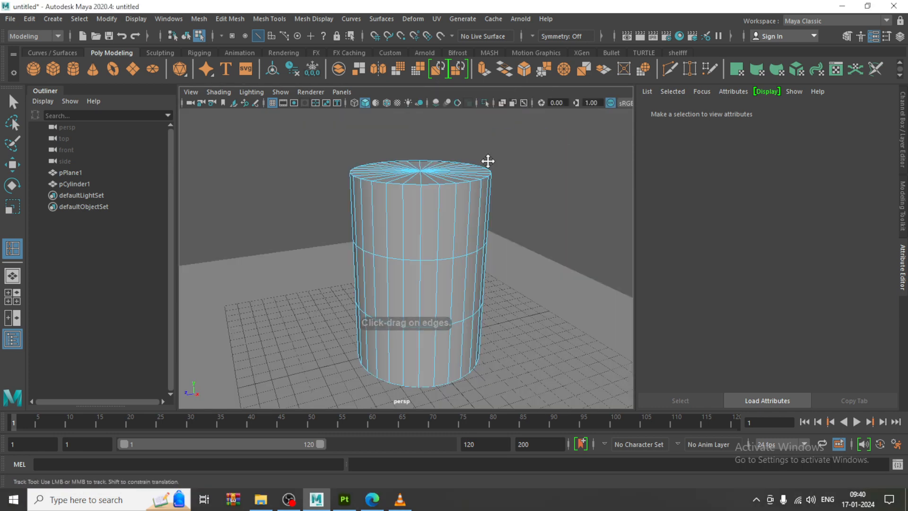
pyautogui.keyDown('alt'); pyautogui.moveTo(486, 158); pyautogui.dragTo(444, 212, button='right'); pyautogui.keyUp('alt')
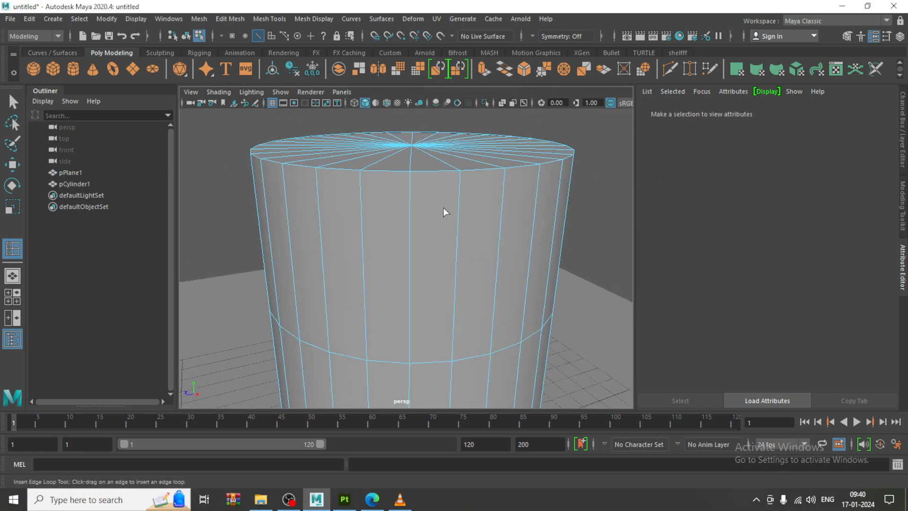
pyautogui.click(409, 175)
pyautogui.keyDown('alt'); pyautogui.moveTo(481, 293); pyautogui.dragTo(480, 286, button='middle'); pyautogui.keyUp('alt')
pyautogui.hotkey('ctrl', 'z')
pyautogui.click(409, 171)
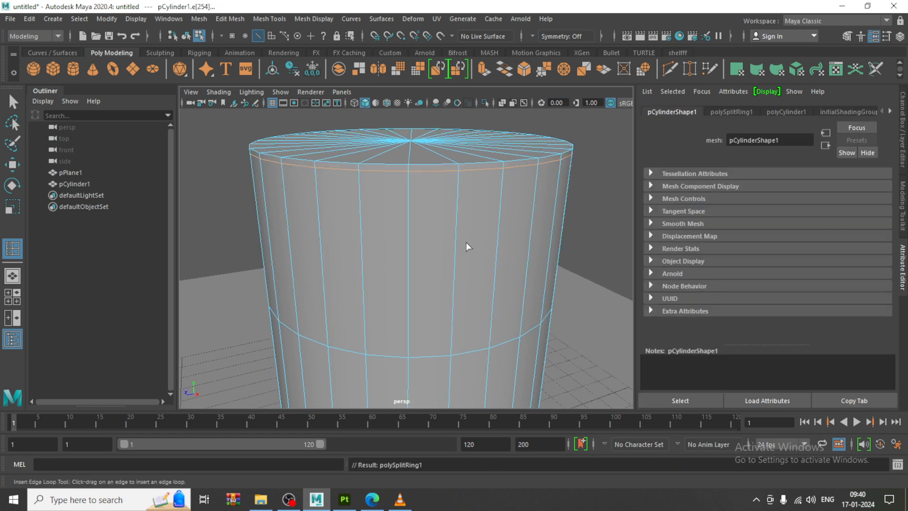
# Insert an edge loop around the cylinder just above its bottom rim.
pyautogui.keyDown('alt'); pyautogui.moveTo(466, 247); pyautogui.dragTo(303, 205, button='right'); pyautogui.keyUp('alt')
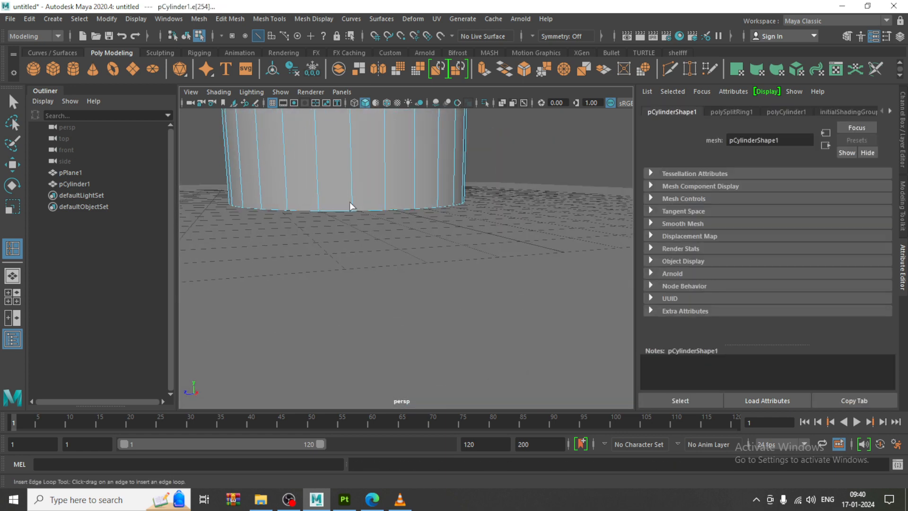
pyautogui.moveTo(350, 202); pyautogui.dragTo(356, 205)
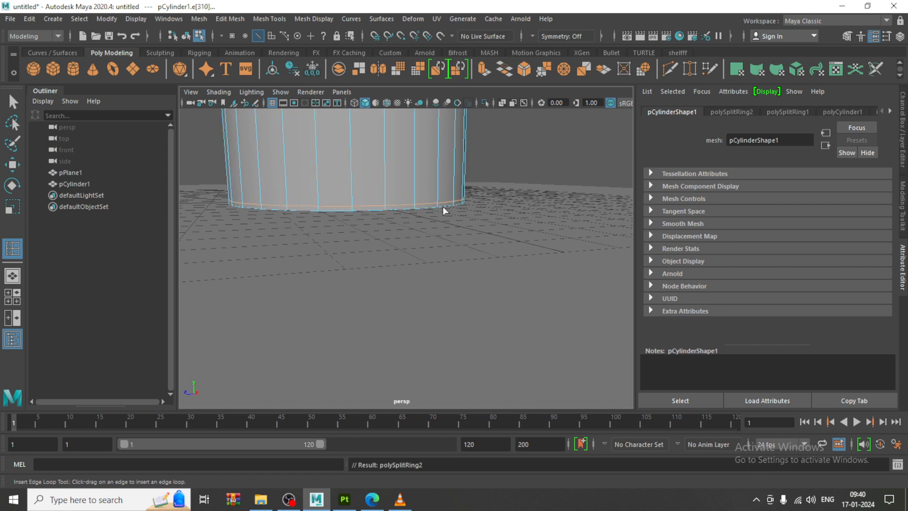
pyautogui.press('w')
pyautogui.keyDown('alt'); pyautogui.moveTo(481, 181); pyautogui.dragTo(435, 268, button='right'); pyautogui.keyUp('alt')
pyautogui.scroll(5, 430, 272)
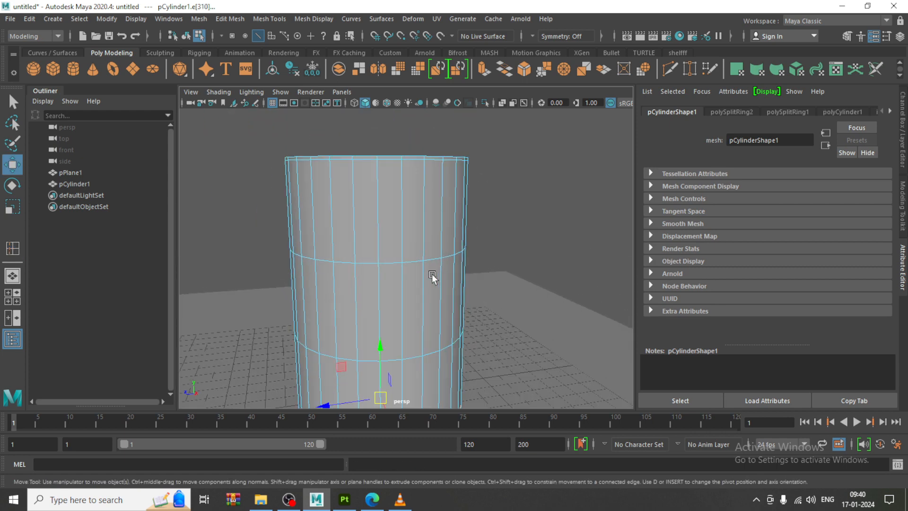
# Select the whole cylinder in the side view and scale it slightly taller along its vertical axis.
pyautogui.press('space')
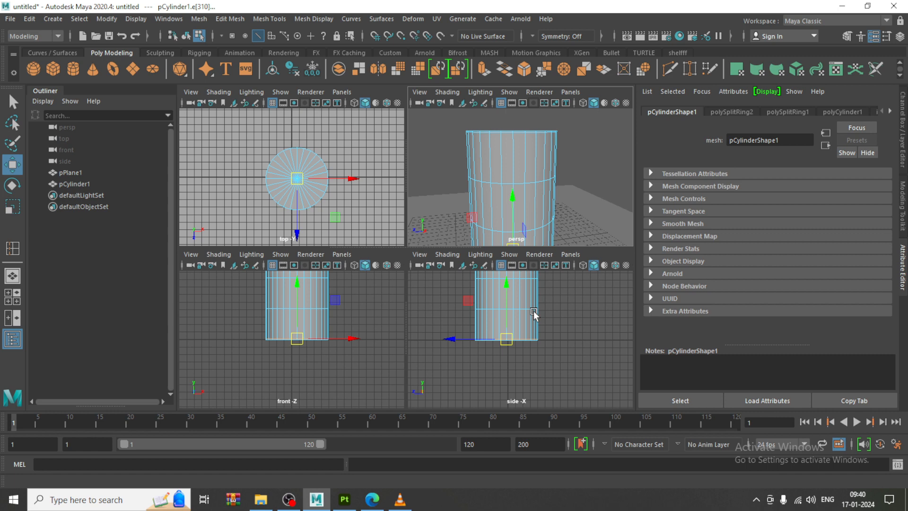
pyautogui.press('space')
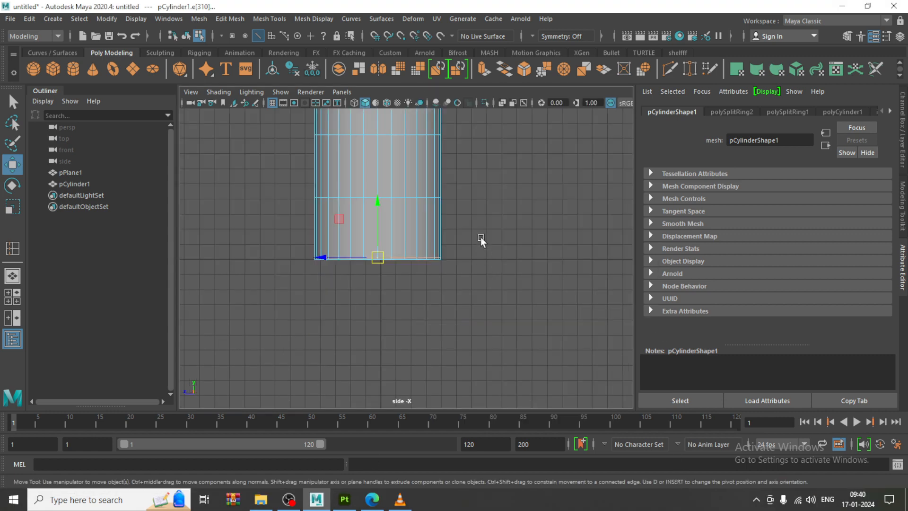
pyautogui.keyDown('alt'); pyautogui.moveTo(481, 237); pyautogui.dragTo(495, 333, button='middle'); pyautogui.keyUp('alt')
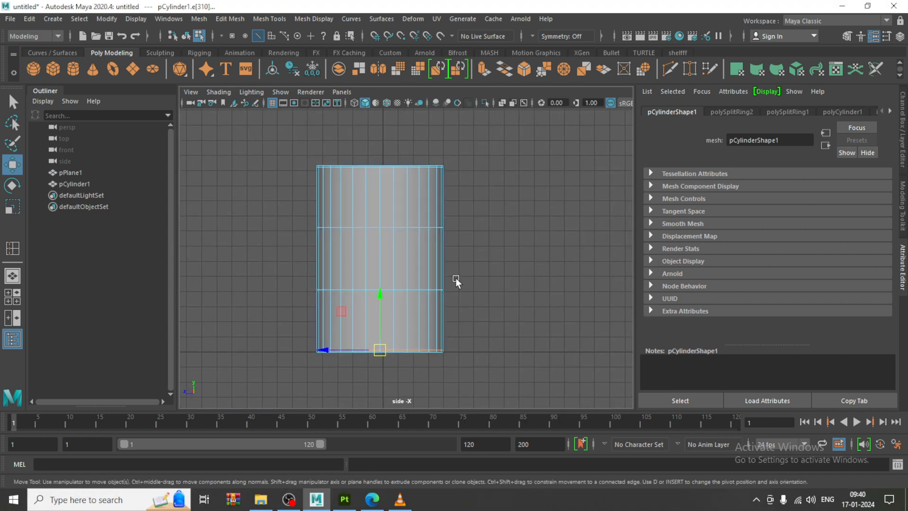
pyautogui.scroll(2, 455, 277)
pyautogui.press('r')
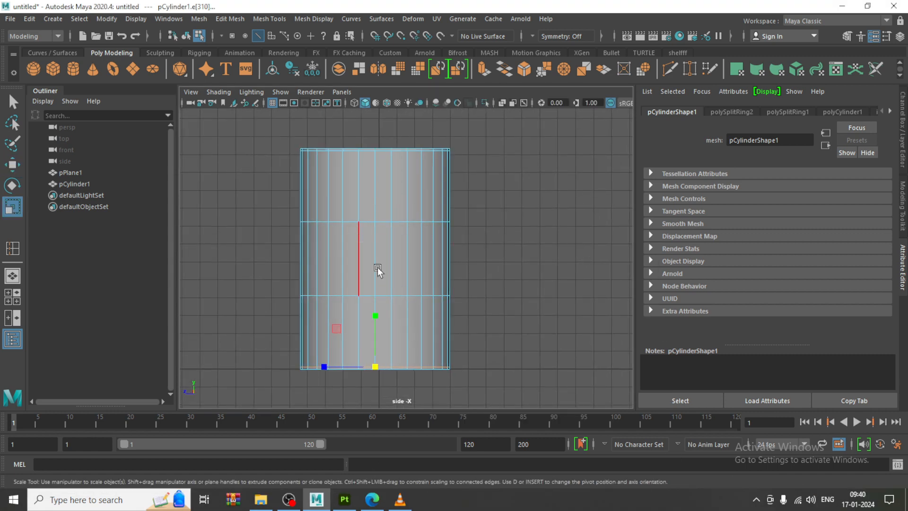
pyautogui.moveTo(473, 183); pyautogui.dragTo(473, 143, button='right')
pyautogui.moveTo(373, 209); pyautogui.dragTo(378, 201)
pyautogui.press('w')
pyautogui.keyDown('alt'); pyautogui.moveTo(397, 215); pyautogui.dragTo(395, 221, button='middle'); pyautogui.keyUp('alt')
# Insert an edge loop just below each of the two middle rings to form two narrow bands.
pyautogui.click(253, 19)
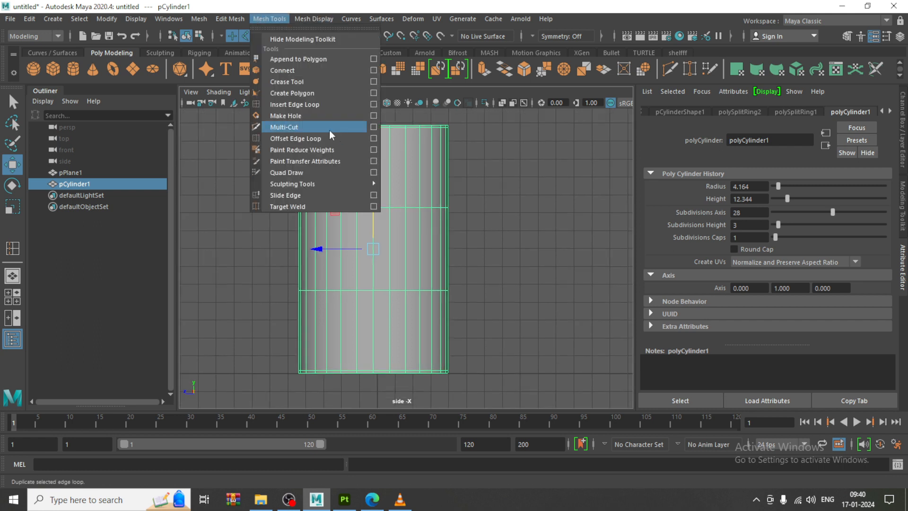
pyautogui.click(302, 107)
pyautogui.scroll(5, 420, 181)
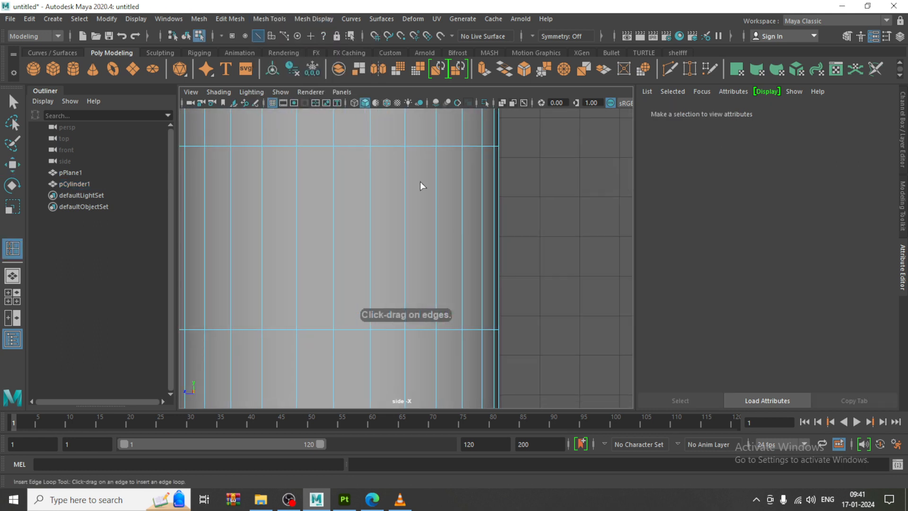
pyautogui.click(436, 151)
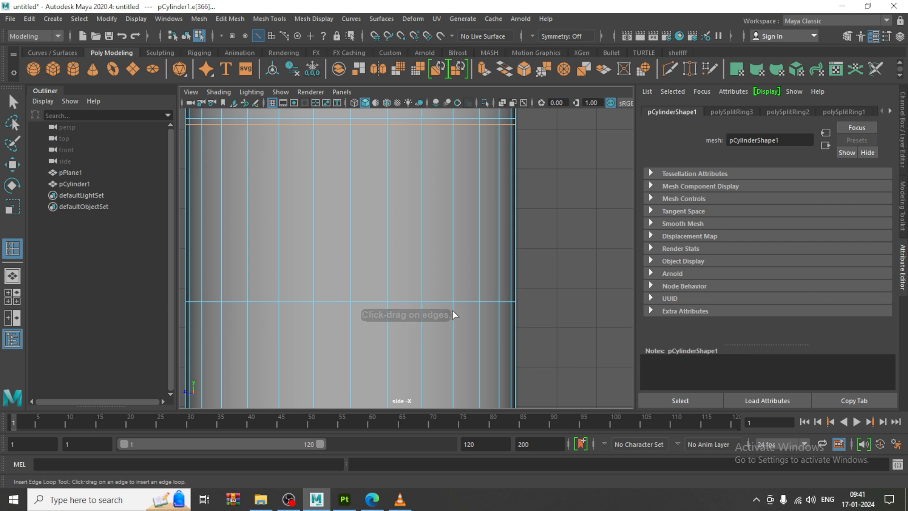
pyautogui.moveTo(455, 305); pyautogui.dragTo(459, 306)
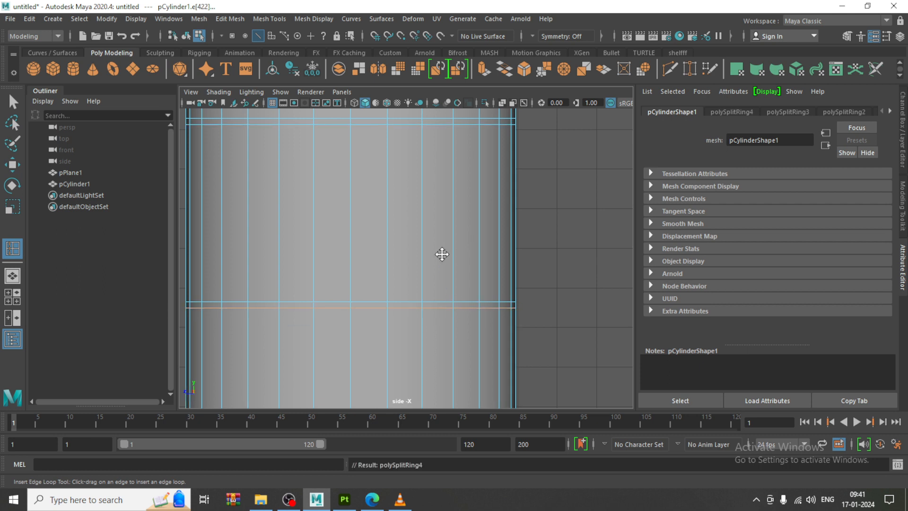
# Select all faces of both narrow middle bands in the wireframe side view.
pyautogui.keyDown('alt'); pyautogui.moveTo(442, 254); pyautogui.dragTo(459, 282, button='middle'); pyautogui.keyUp('alt')
pyautogui.press('4')
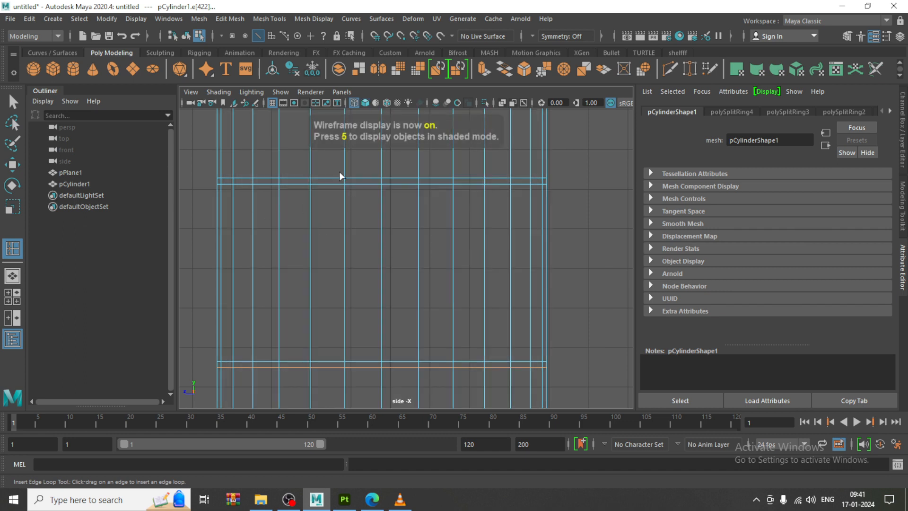
pyautogui.press('w')
pyautogui.rightClick(323, 178)
pyautogui.moveTo(323, 177); pyautogui.dragTo(322, 208, button='right')
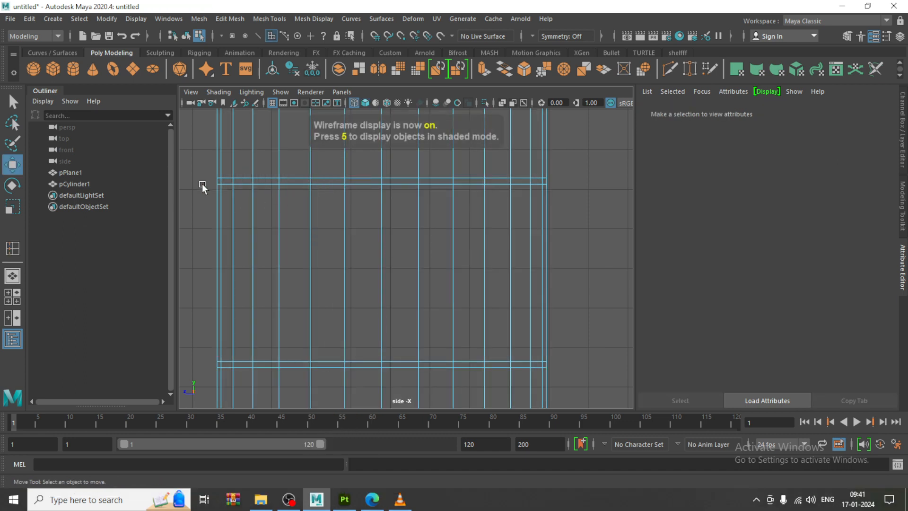
pyautogui.moveTo(203, 183); pyautogui.dragTo(566, 180)
pyautogui.keyDown('alt'); pyautogui.moveTo(439, 288); pyautogui.dragTo(427, 242, button='middle'); pyautogui.keyUp('alt')
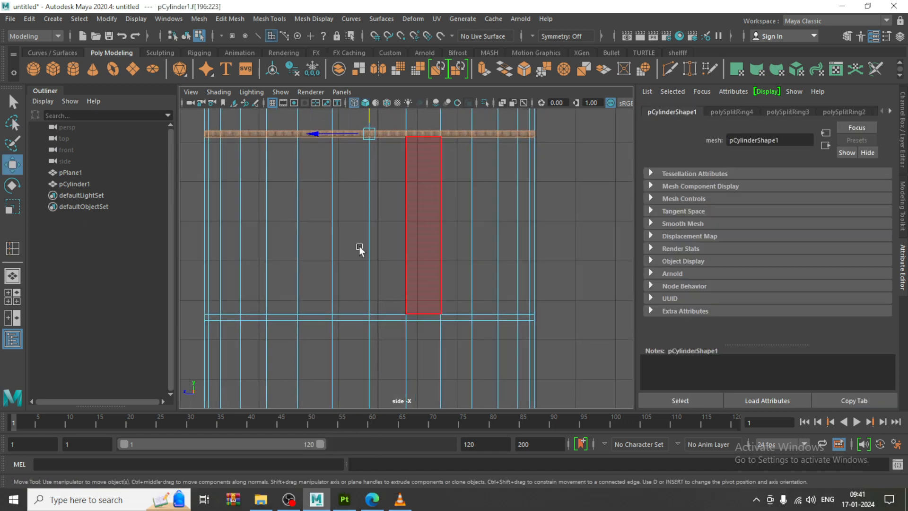
pyautogui.keyDown('shift'); pyautogui.moveTo(188, 313); pyautogui.dragTo(589, 321); pyautogui.keyUp('shift')
# Extrude the selected bands of faces outward with a thickness of 0.09.
pyautogui.press('space')
pyautogui.press('space')
pyautogui.keyDown('alt'); pyautogui.moveTo(494, 178); pyautogui.dragTo(428, 163, button='right'); pyautogui.keyUp('alt')
pyautogui.keyDown('alt'); pyautogui.moveTo(428, 164); pyautogui.dragTo(449, 211); pyautogui.keyUp('alt')
pyautogui.keyDown('alt'); pyautogui.moveTo(450, 211); pyautogui.dragTo(469, 237, button='right'); pyautogui.keyUp('alt')
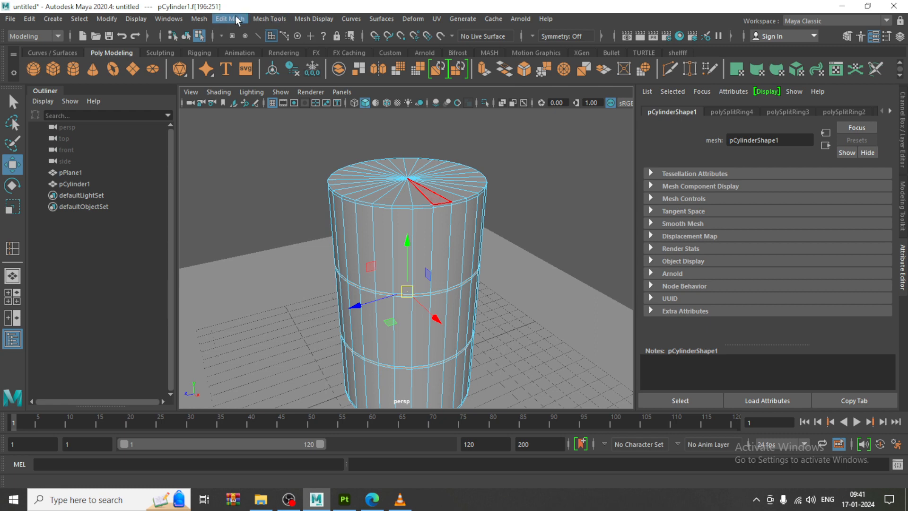
pyautogui.click(237, 19)
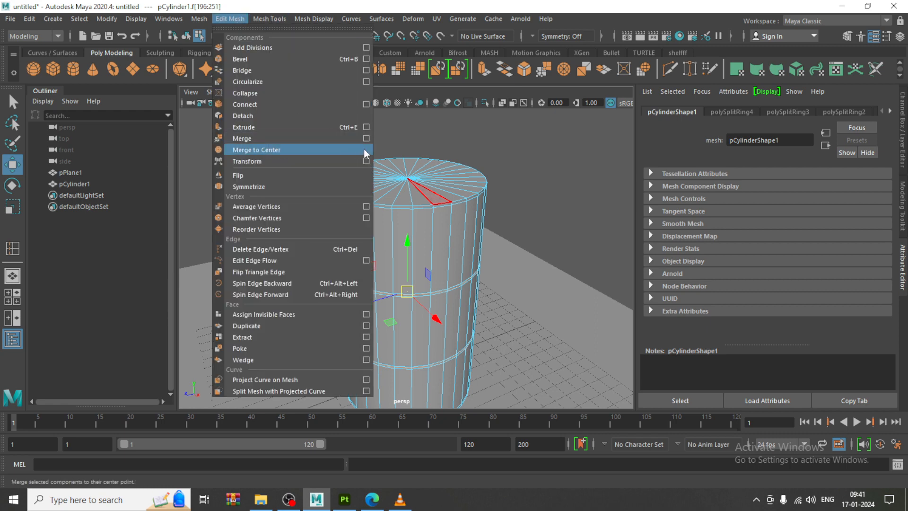
pyautogui.click(275, 127)
pyautogui.press('f')
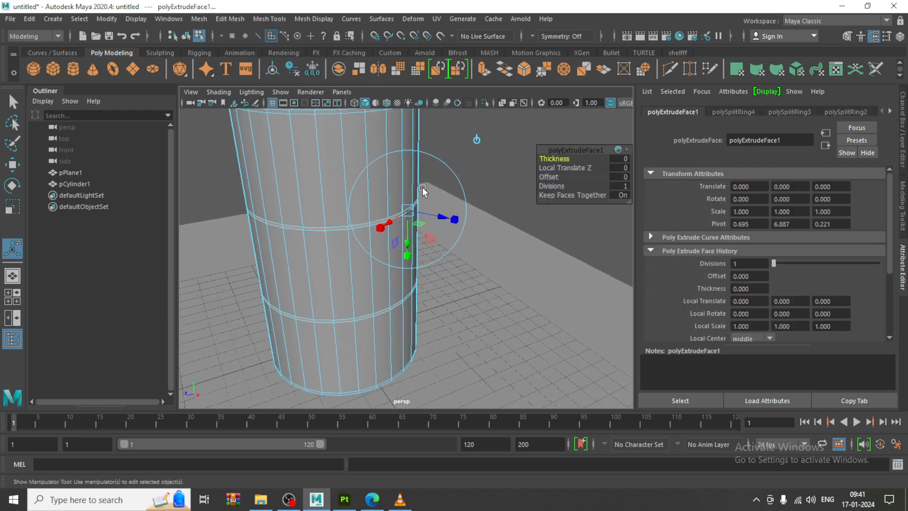
pyautogui.keyDown('alt'); pyautogui.moveTo(392, 171); pyautogui.dragTo(420, 209, button='middle'); pyautogui.keyUp('alt')
pyautogui.scroll(1, 419, 208)
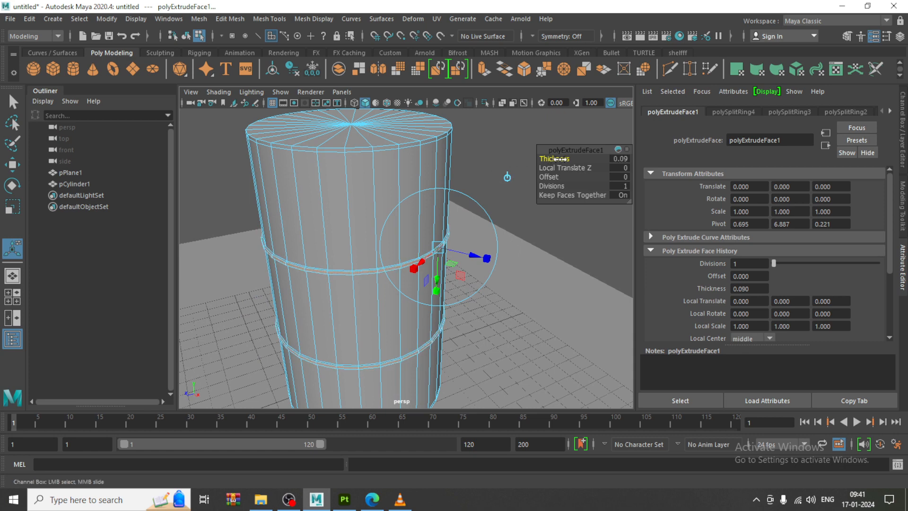
pyautogui.scroll(5, 346, 248)
pyautogui.press('w')
# Insert an edge loop along the middle of each of the two raised bands.
pyautogui.keyDown('alt'); pyautogui.moveTo(399, 253); pyautogui.dragTo(427, 253, button='middle'); pyautogui.keyUp('alt')
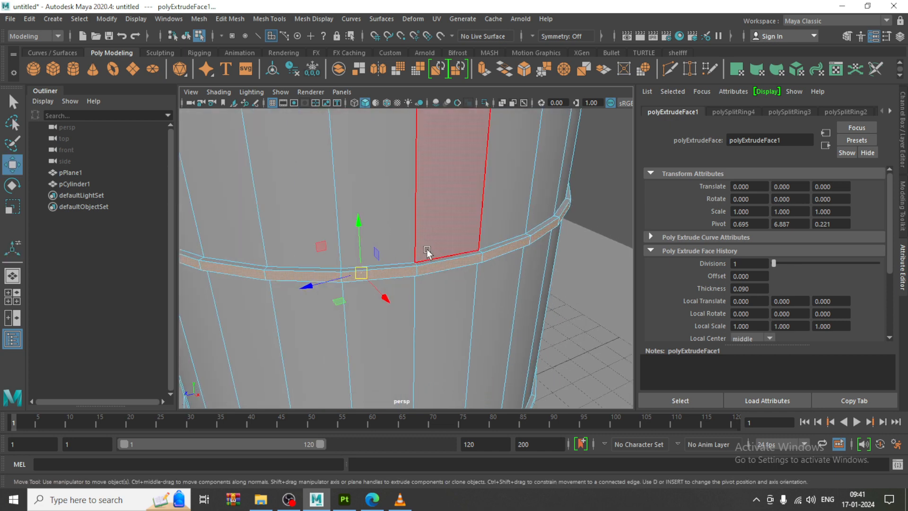
pyautogui.click(267, 19)
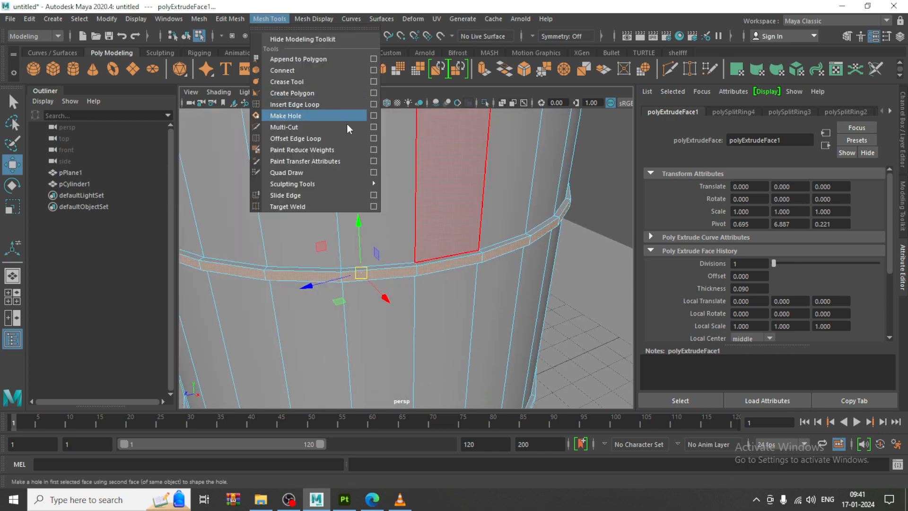
pyautogui.click(331, 104)
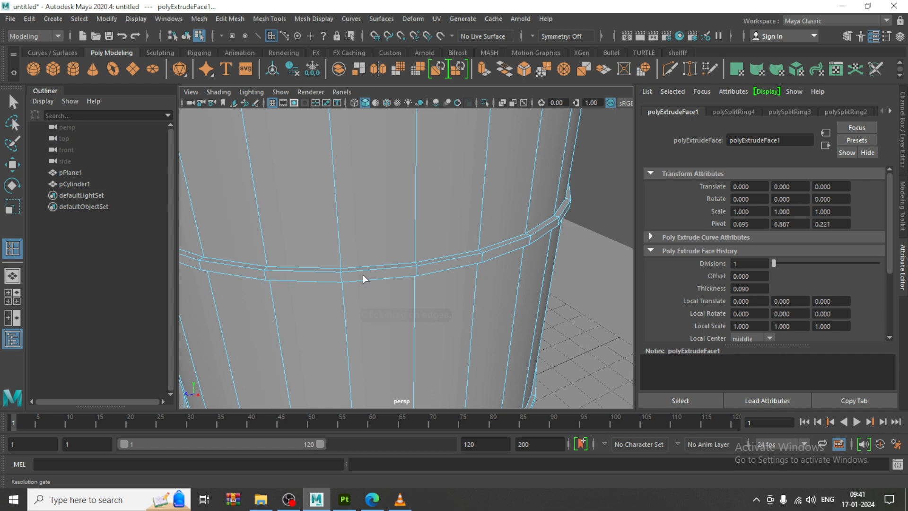
pyautogui.click(340, 280)
pyautogui.keyDown('alt'); pyautogui.moveTo(340, 280); pyautogui.dragTo(405, 301); pyautogui.keyUp('alt')
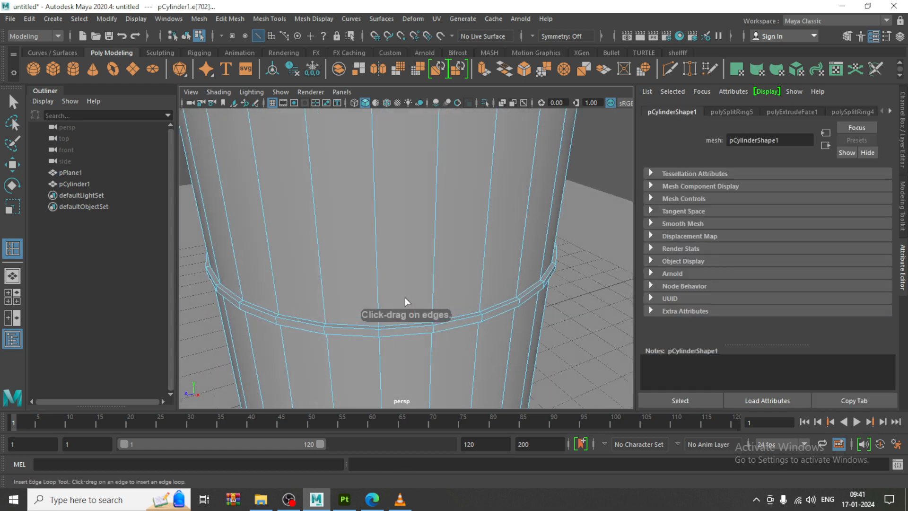
pyautogui.click(379, 333)
pyautogui.keyDown('alt'); pyautogui.moveTo(448, 303); pyautogui.dragTo(464, 275); pyautogui.keyUp('alt')
pyautogui.keyDown('alt'); pyautogui.moveTo(440, 196); pyautogui.dragTo(402, 264); pyautogui.keyUp('alt')
# Scale the middle edge loops of the lower and upper raised bands slightly outward.
pyautogui.press('r')
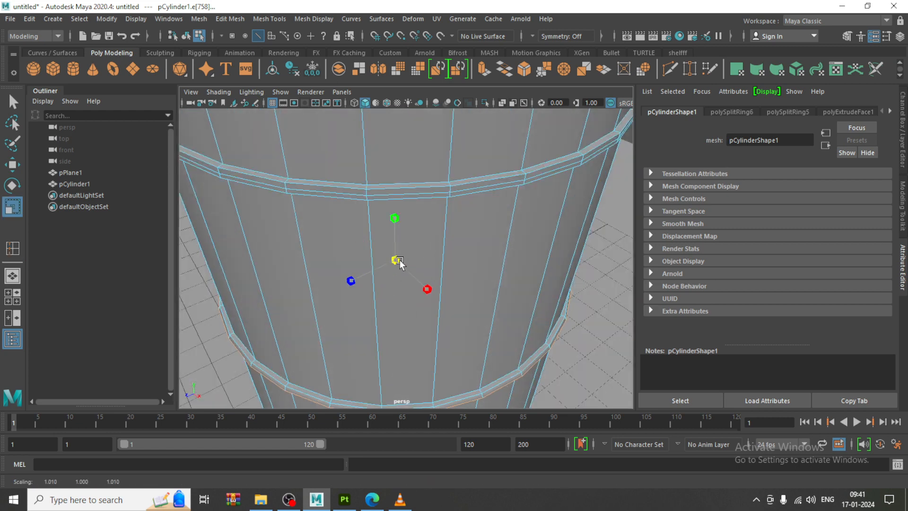
pyautogui.doubleClick(379, 195)
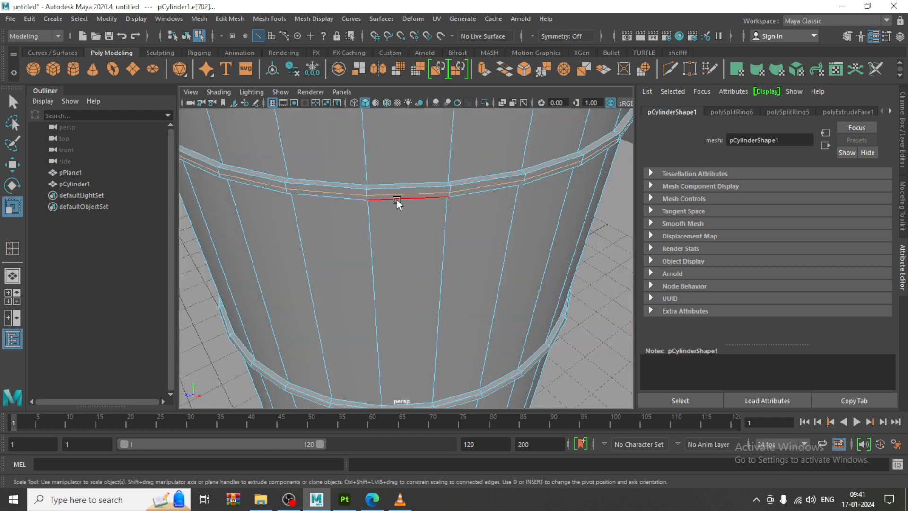
pyautogui.scroll(-5, 396, 200)
pyautogui.moveTo(397, 183); pyautogui.dragTo(402, 187)
pyautogui.scroll(3, 401, 231)
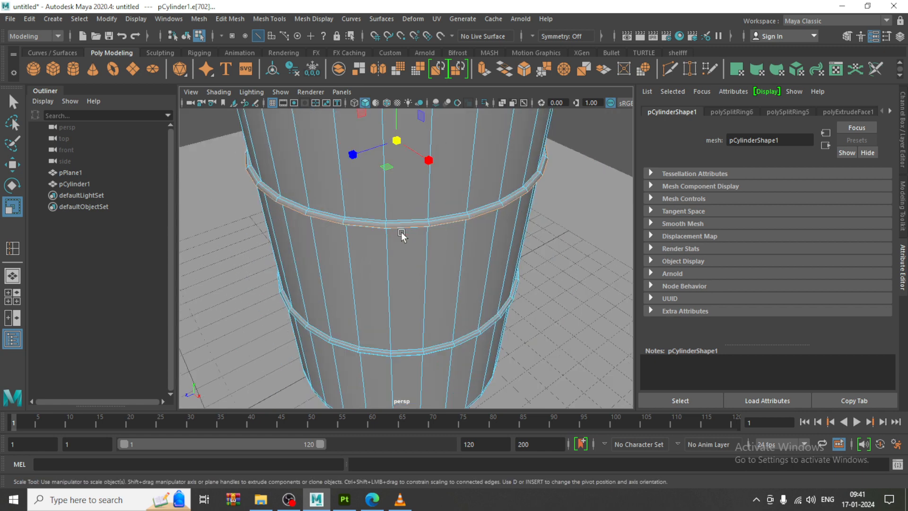
pyautogui.scroll(-6, 415, 223)
# Select the narrow band of faces around the barrel's top edge in the wireframe side view.
pyautogui.keyDown('alt'); pyautogui.moveTo(414, 222); pyautogui.dragTo(455, 241); pyautogui.keyUp('alt')
pyautogui.scroll(2, 458, 256)
pyautogui.scroll(2, 454, 203)
pyautogui.scroll(3, 445, 227)
pyautogui.press('w')
pyautogui.moveTo(438, 187); pyautogui.dragTo(438, 216, button='right')
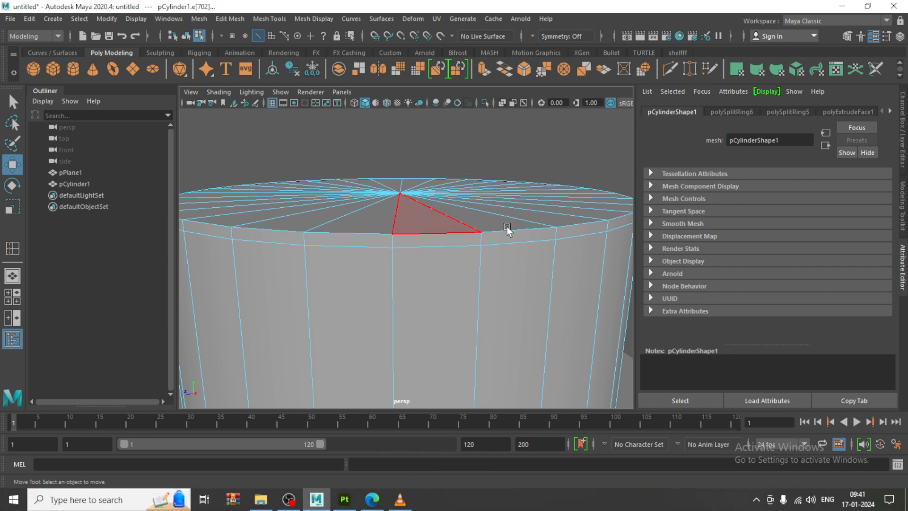
pyautogui.press('space')
pyautogui.press('space')
pyautogui.keyDown('alt'); pyautogui.moveTo(449, 222); pyautogui.dragTo(487, 367, button='middle'); pyautogui.keyUp('alt')
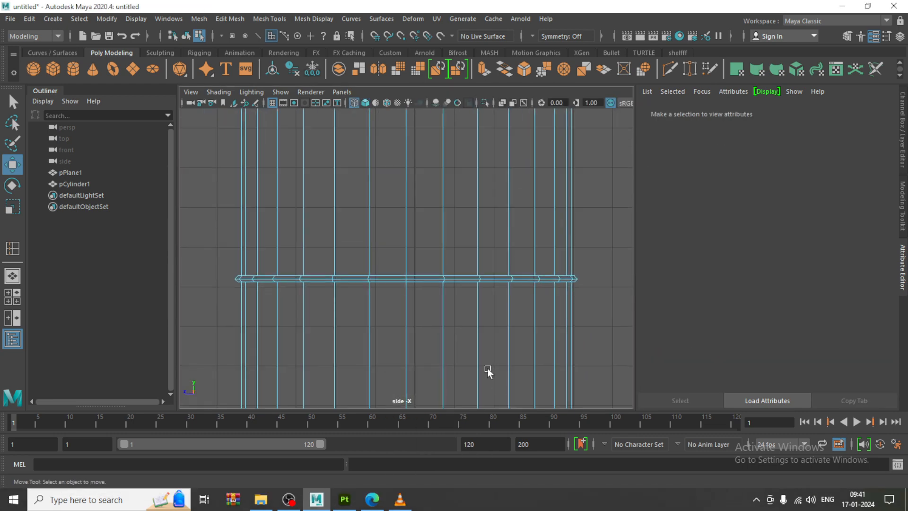
pyautogui.keyDown('alt'); pyautogui.moveTo(423, 201); pyautogui.dragTo(402, 344, button='middle'); pyautogui.keyUp('alt')
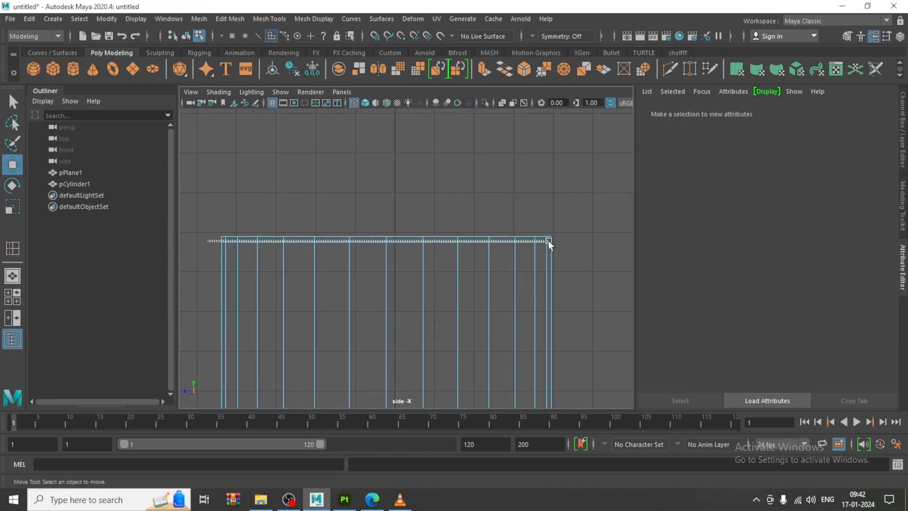
pyautogui.moveTo(571, 240); pyautogui.dragTo(570, 239)
pyautogui.press('space')
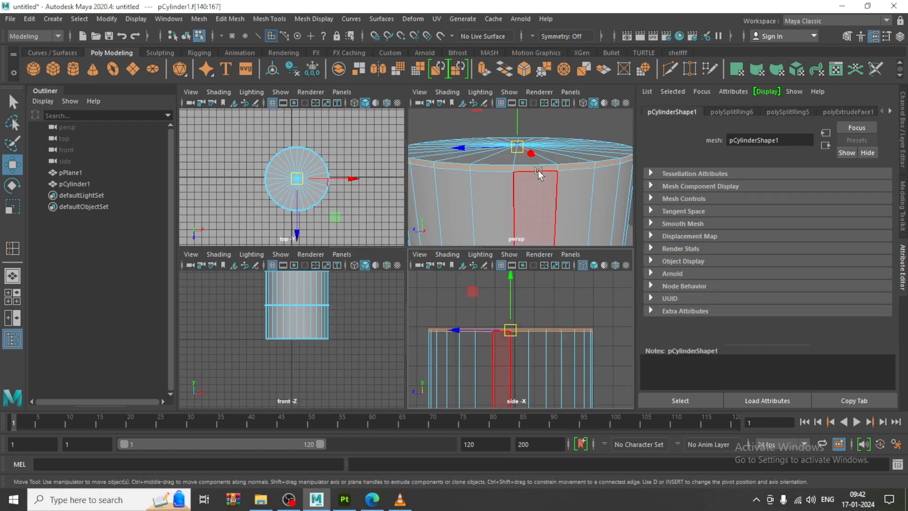
pyautogui.press('space')
# Extrude the selected top edge faces outward with a thickness of 0.06.
pyautogui.keyDown('alt'); pyautogui.moveTo(489, 172); pyautogui.dragTo(480, 209); pyautogui.keyUp('alt')
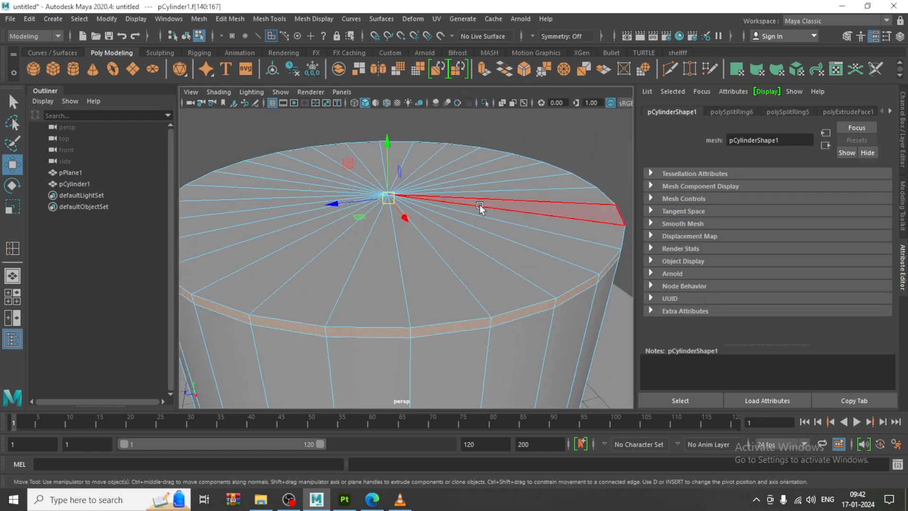
pyautogui.click(234, 19)
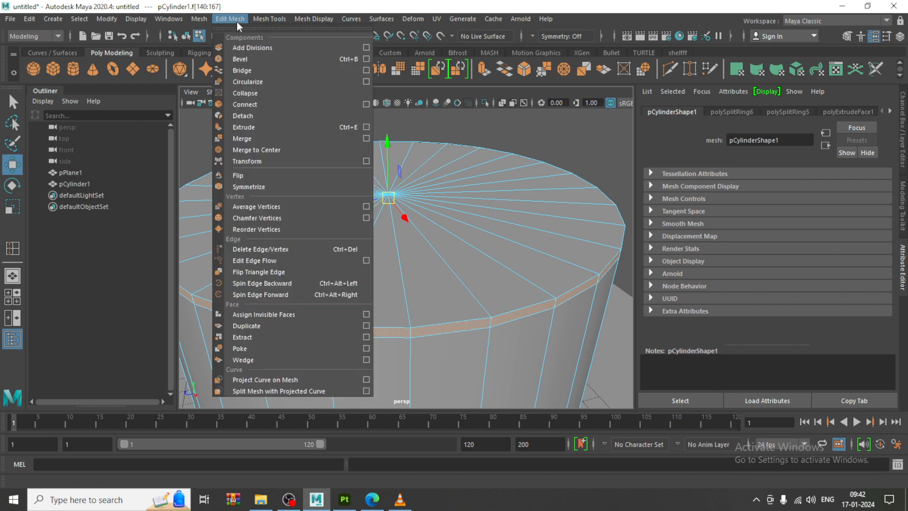
pyautogui.click(286, 126)
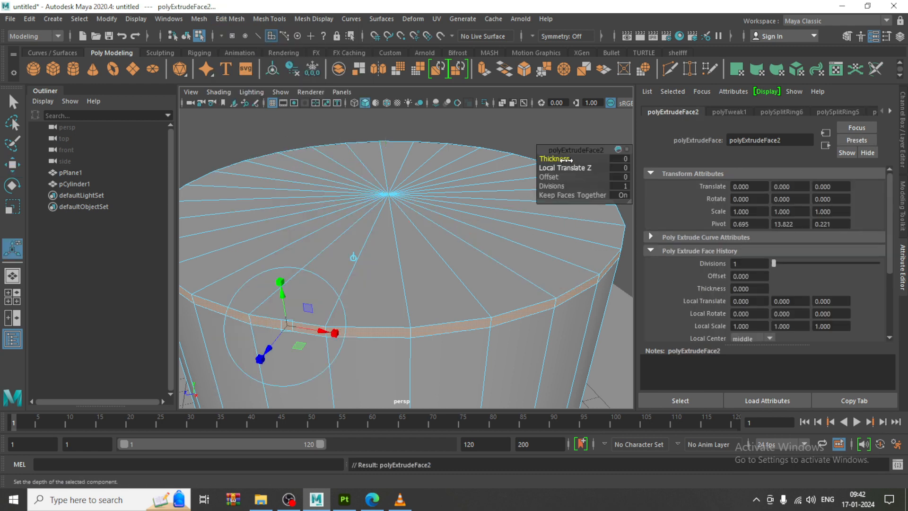
pyautogui.moveTo(565, 159); pyautogui.dragTo(569, 163)
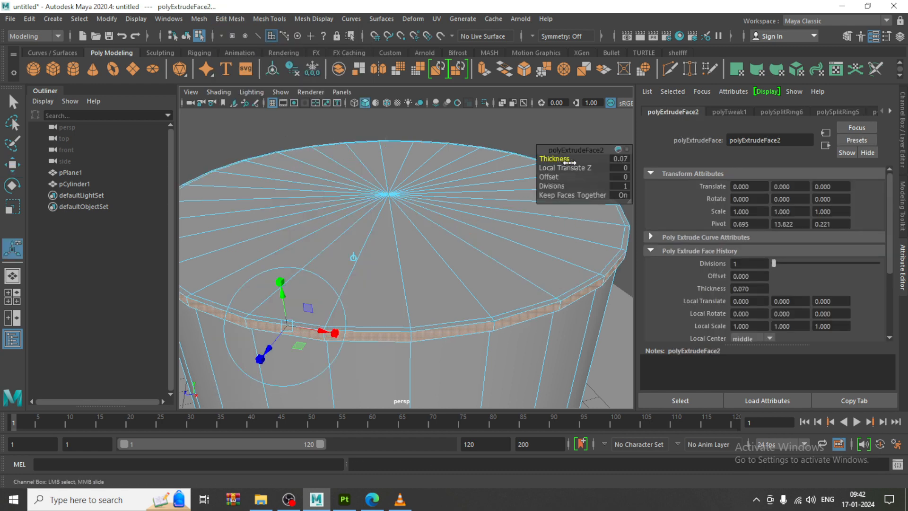
pyautogui.scroll(-5, 422, 237)
pyautogui.press('w')
pyautogui.scroll(-2, 433, 230)
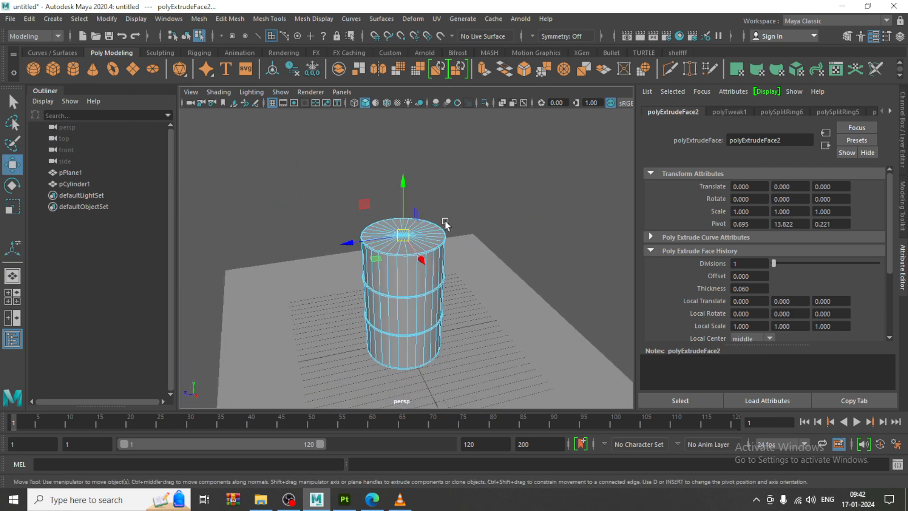
# Select only the barrel's top cap faces, using the wireframe display to deselect the body and bottom faces.
pyautogui.moveTo(444, 223)
pyautogui.keyDown('alt'); pyautogui.mouseDown()
pyautogui.moveTo(409, 172)
pyautogui.moveTo(450, 210)
pyautogui.moveTo(428, 215)
pyautogui.mouseUp(); pyautogui.keyUp('alt')
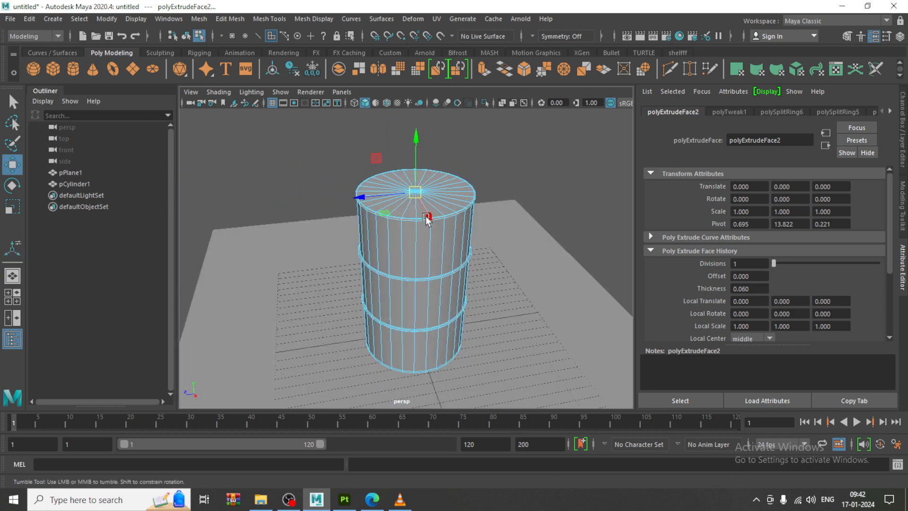
pyautogui.scroll(5, 428, 222)
pyautogui.keyDown('alt'); pyautogui.moveTo(469, 279); pyautogui.dragTo(454, 290); pyautogui.keyUp('alt')
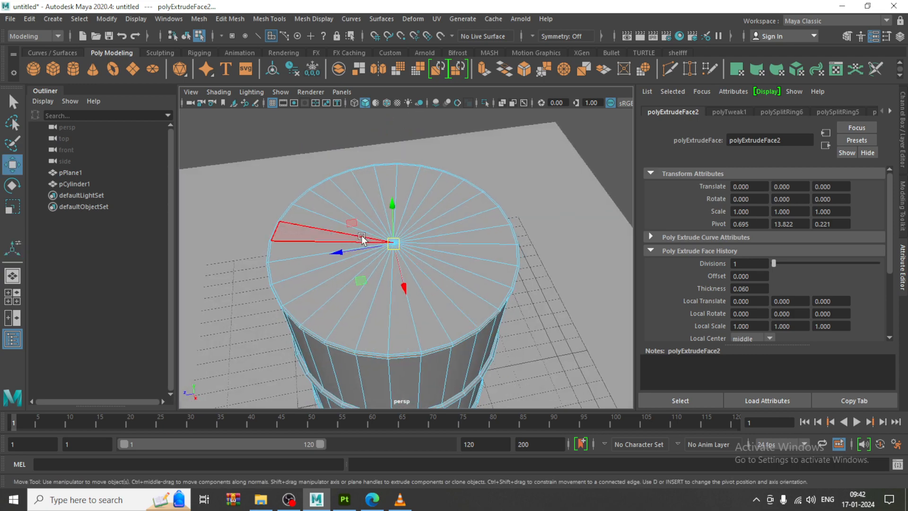
pyautogui.scroll(4, 371, 251)
pyautogui.scroll(-4, 436, 344)
pyautogui.moveTo(437, 359); pyautogui.dragTo(418, 282)
pyautogui.press('F3')
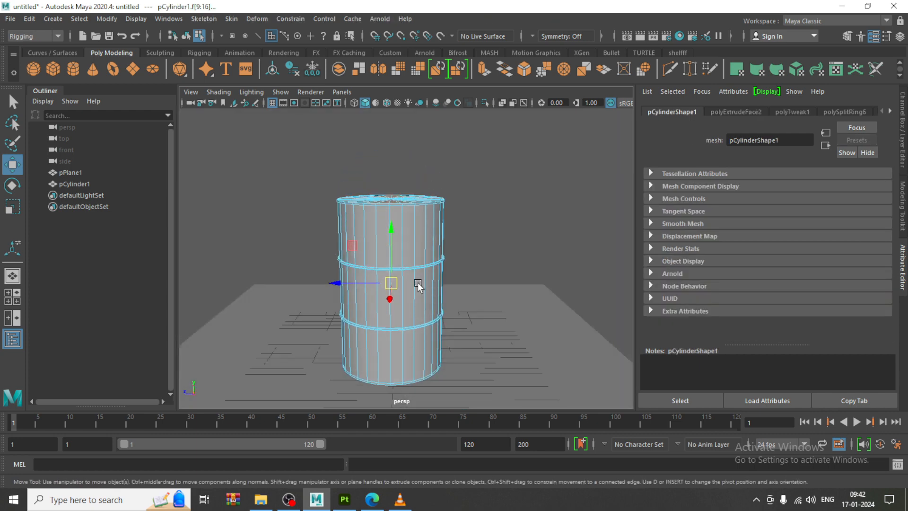
pyautogui.press('4')
pyautogui.keyDown('alt'); pyautogui.moveTo(386, 310); pyautogui.dragTo(373, 281, button='middle'); pyautogui.keyUp('alt')
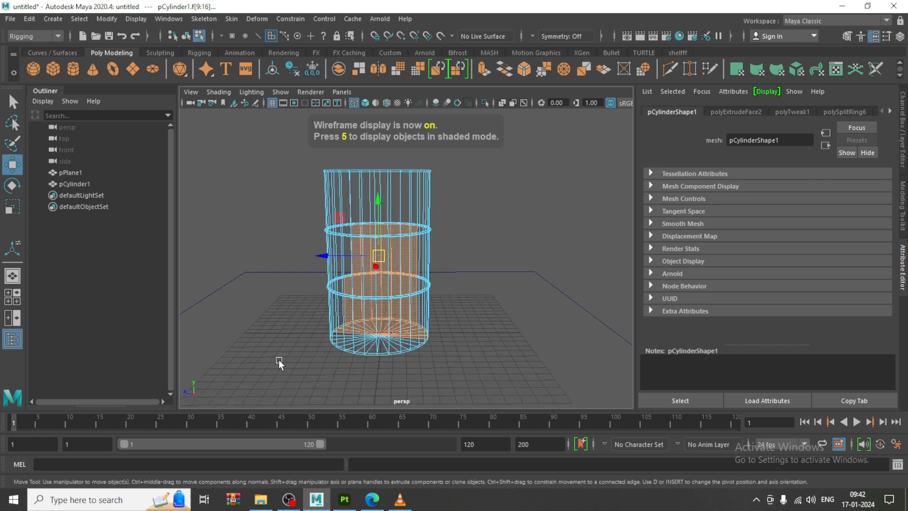
pyautogui.keyDown('ctrl'); pyautogui.moveTo(265, 365); pyautogui.dragTo(576, 200); pyautogui.keyUp('ctrl')
pyautogui.keyDown('alt'); pyautogui.moveTo(526, 230); pyautogui.dragTo(494, 256); pyautogui.keyUp('alt')
pyautogui.press('5')
pyautogui.scroll(4, 431, 239)
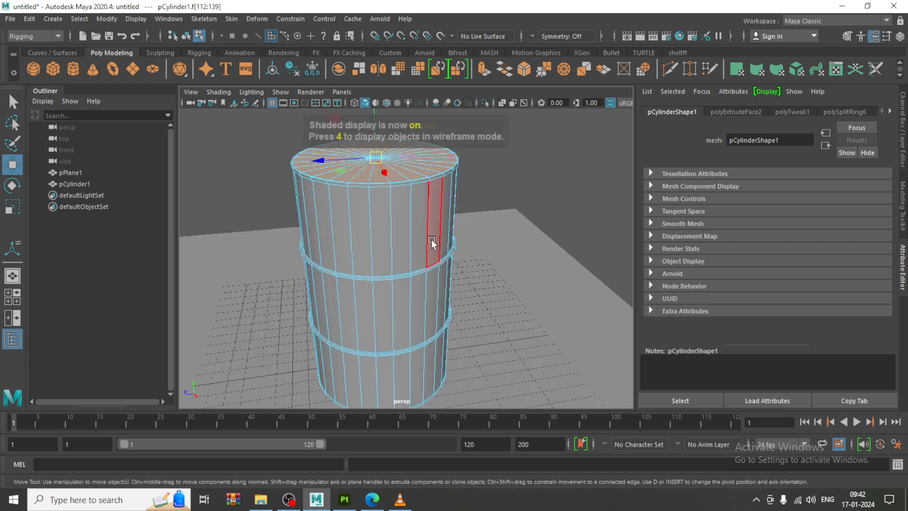
# Extrude the top cap faces inward to form a rim, and extrude them slightly downward to recess the lid.
pyautogui.keyDown('alt'); pyautogui.moveTo(420, 182); pyautogui.dragTo(437, 243, button='middle'); pyautogui.keyUp('alt')
pyautogui.scroll(5, 437, 243)
pyautogui.moveTo(429, 223)
pyautogui.keyDown('alt'); pyautogui.mouseDown()
pyautogui.moveTo(440, 259)
pyautogui.moveTo(388, 259)
pyautogui.moveTo(405, 258)
pyautogui.mouseUp(); pyautogui.keyUp('alt')
pyautogui.press('r')
pyautogui.press('w')
pyautogui.keyDown('shift'); pyautogui.moveTo(389, 189); pyautogui.dragTo(390, 197); pyautogui.keyUp('shift')
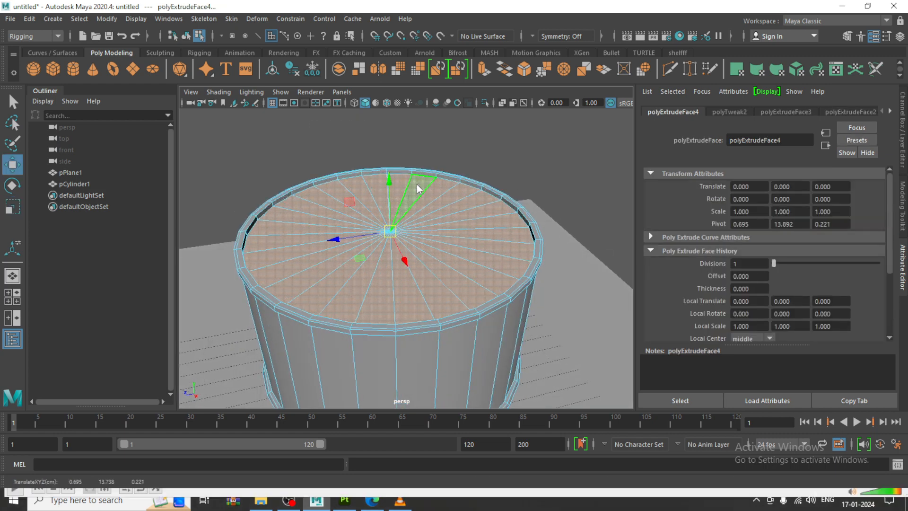
# Return to object mode and examine the whole barrel and its recessed top from several angles.
pyautogui.moveTo(417, 183); pyautogui.dragTo(477, 147, button='right')
pyautogui.scroll(-6, 517, 200)
pyautogui.keyDown('alt'); pyautogui.moveTo(513, 236); pyautogui.dragTo(486, 199); pyautogui.keyUp('alt')
pyautogui.keyDown('alt'); pyautogui.moveTo(486, 199); pyautogui.dragTo(566, 212, button='right'); pyautogui.keyUp('alt')
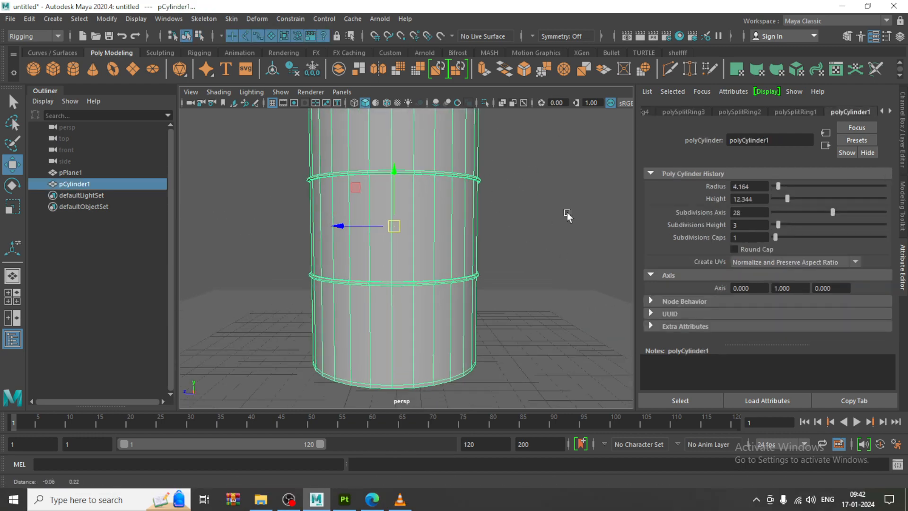
pyautogui.keyDown('alt'); pyautogui.moveTo(566, 212); pyautogui.dragTo(511, 265); pyautogui.keyUp('alt')
pyautogui.keyDown('alt'); pyautogui.moveTo(511, 265); pyautogui.dragTo(491, 206, button='right'); pyautogui.keyUp('alt')
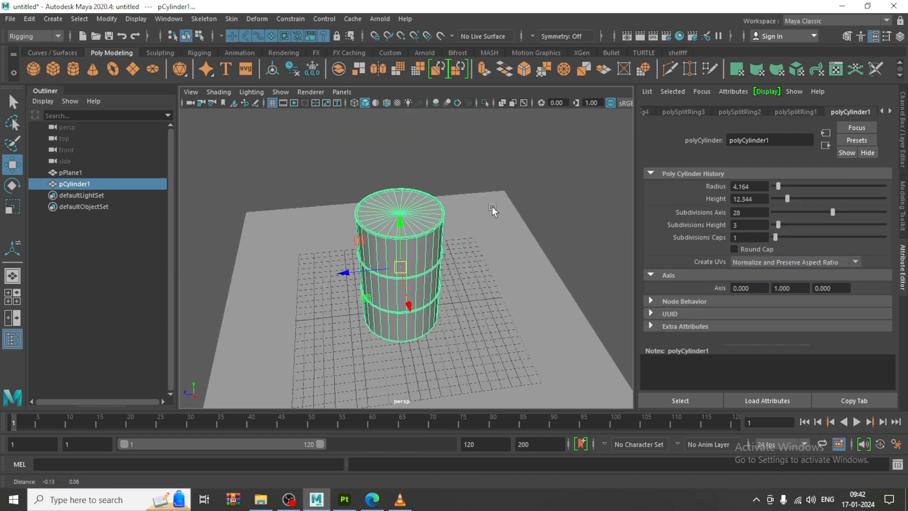
pyautogui.keyDown('alt'); pyautogui.moveTo(492, 206); pyautogui.dragTo(454, 176); pyautogui.keyUp('alt')
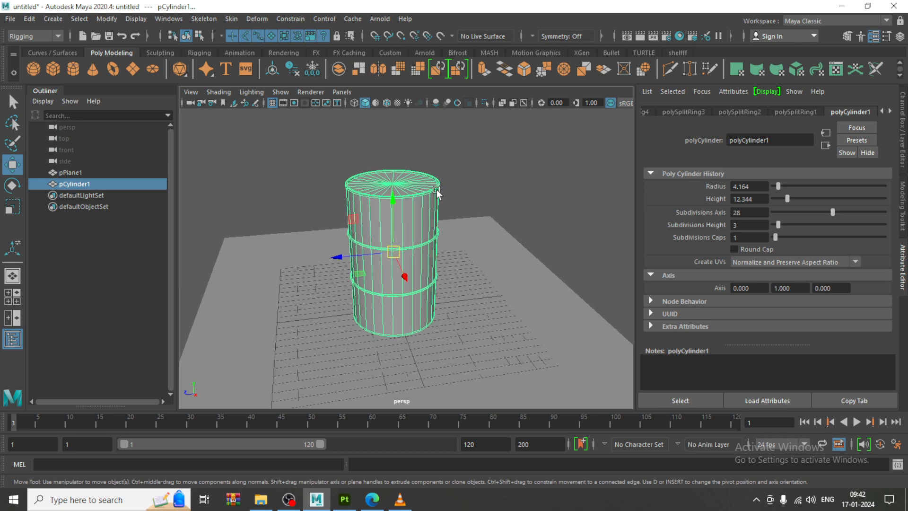
pyautogui.scroll(4, 427, 197)
pyautogui.keyDown('alt'); pyautogui.moveTo(435, 216); pyautogui.dragTo(436, 240, button='middle'); pyautogui.keyUp('alt')
pyautogui.keyDown('alt'); pyautogui.moveTo(435, 232); pyautogui.dragTo(430, 239); pyautogui.keyUp('alt')
pyautogui.scroll(3, 431, 239)
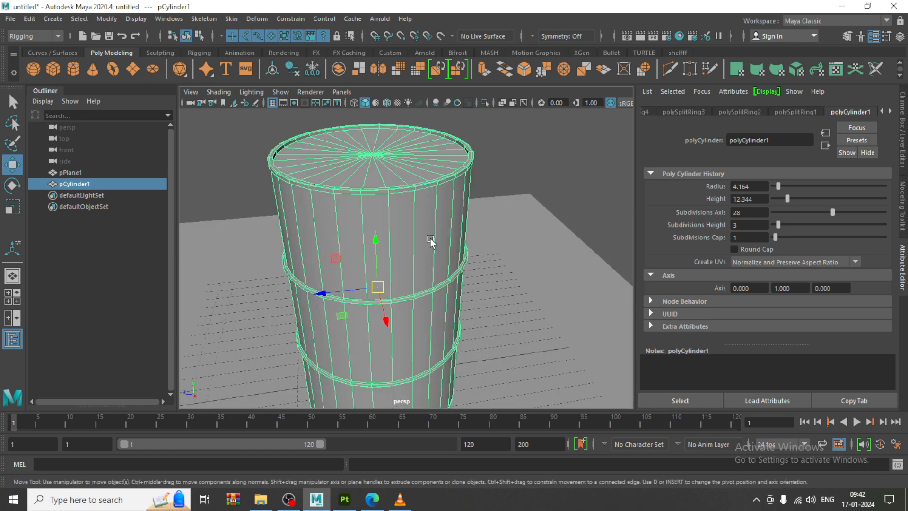
pyautogui.moveTo(369, 146); pyautogui.dragTo(368, 179, button='right')
pyautogui.scroll(-4, 381, 200)
pyautogui.keyDown('alt'); pyautogui.moveTo(381, 200); pyautogui.dragTo(373, 180); pyautogui.keyUp('alt')
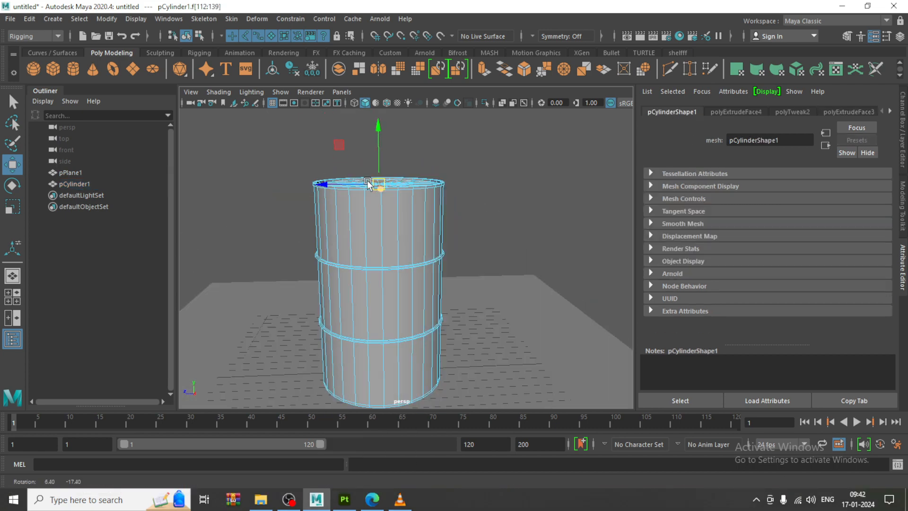
pyautogui.moveTo(219, 144); pyautogui.dragTo(589, 478)
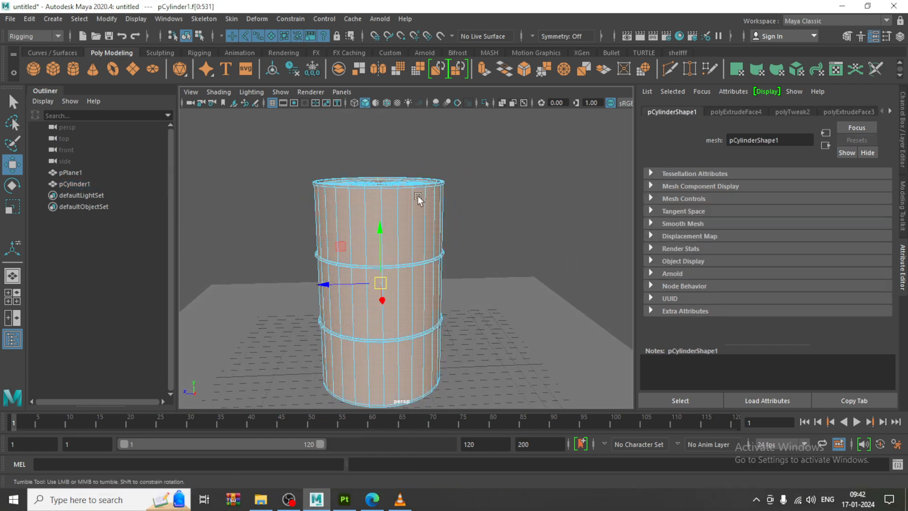
pyautogui.keyDown('alt'); pyautogui.moveTo(420, 194); pyautogui.dragTo(422, 255); pyautogui.keyUp('alt')
pyautogui.click(430, 184)
pyautogui.scroll(3, 362, 268)
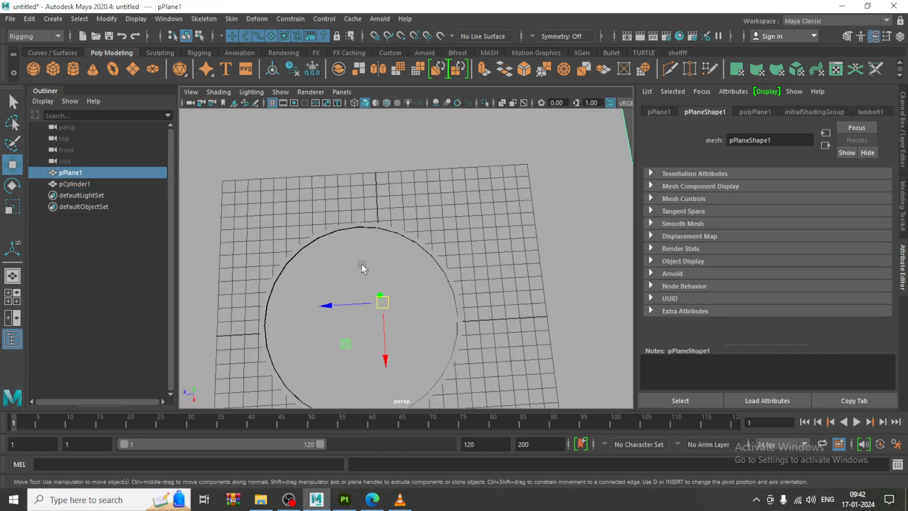
# Select all the triangular faces of the barrel's recessed top cap.
pyautogui.click(358, 260)
pyautogui.keyDown('alt'); pyautogui.moveTo(386, 278); pyautogui.dragTo(398, 193, button='middle'); pyautogui.keyUp('alt')
pyautogui.moveTo(389, 199); pyautogui.dragTo(381, 209, button='right')
pyautogui.click(381, 209)
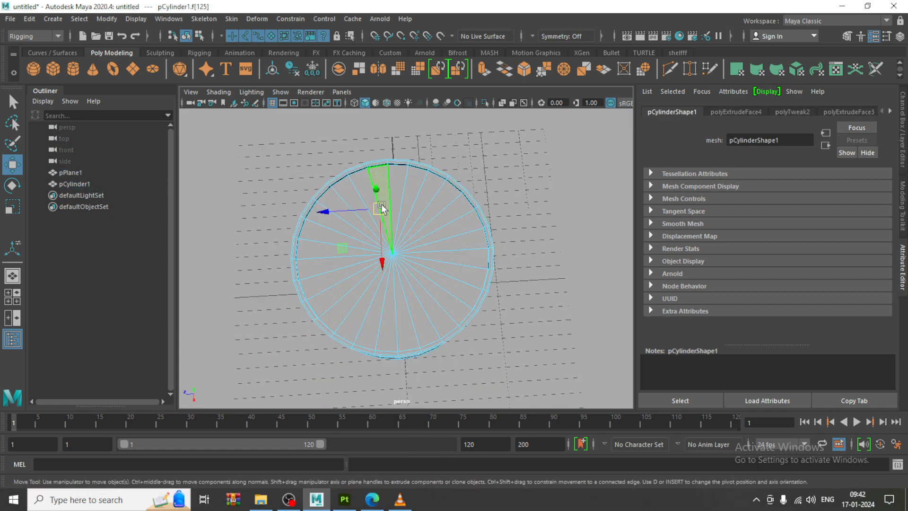
pyautogui.scroll(3, 381, 208)
pyautogui.press('Tab')
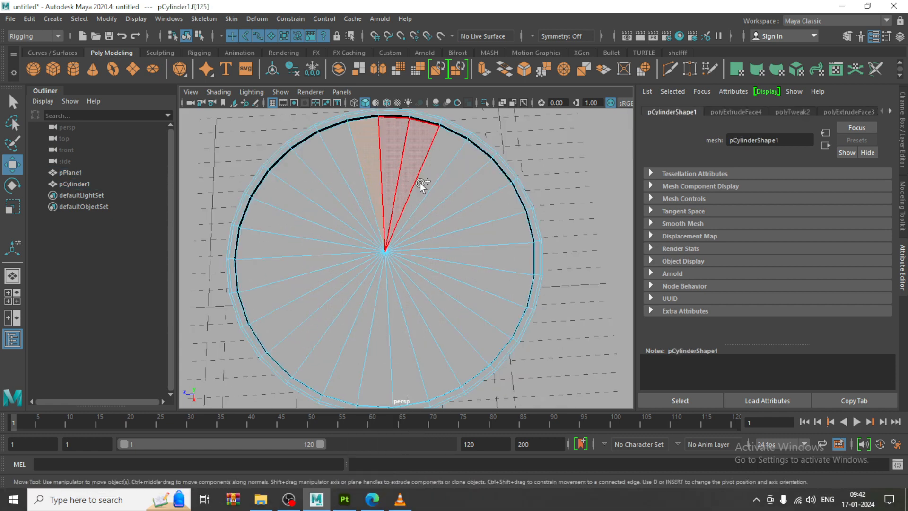
pyautogui.moveTo(422, 184)
pyautogui.mouseDown()
pyautogui.moveTo(461, 303)
pyautogui.moveTo(325, 298)
pyautogui.moveTo(355, 189)
pyautogui.mouseUp()
pyautogui.scroll(-3, 356, 194)
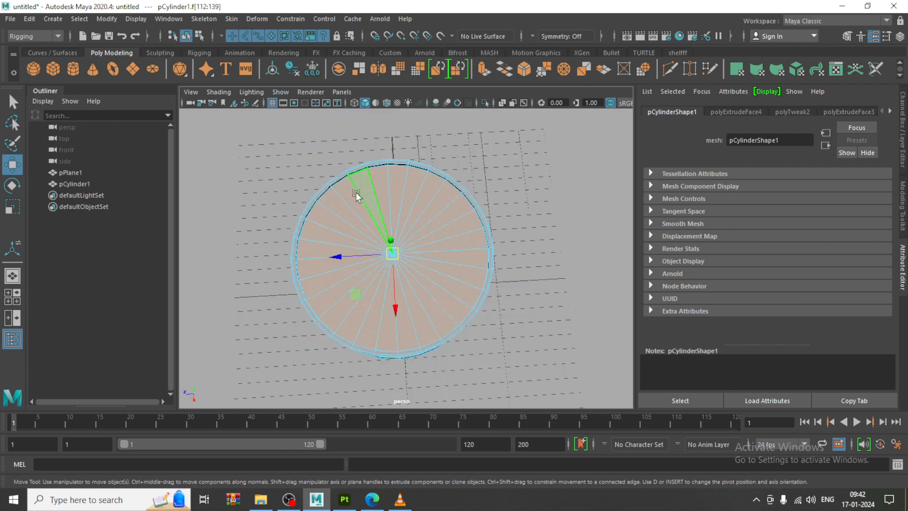
# Apply a planar UV projection from the Y axis, fitted to the bounding box, to the top cap faces.
pyautogui.scroll(-4, 356, 194)
pyautogui.keyDown('alt'); pyautogui.moveTo(388, 278); pyautogui.dragTo(399, 207); pyautogui.keyUp('alt')
pyautogui.keyDown('alt'); pyautogui.moveTo(469, 209); pyautogui.dragTo(456, 208, button='middle'); pyautogui.keyUp('alt')
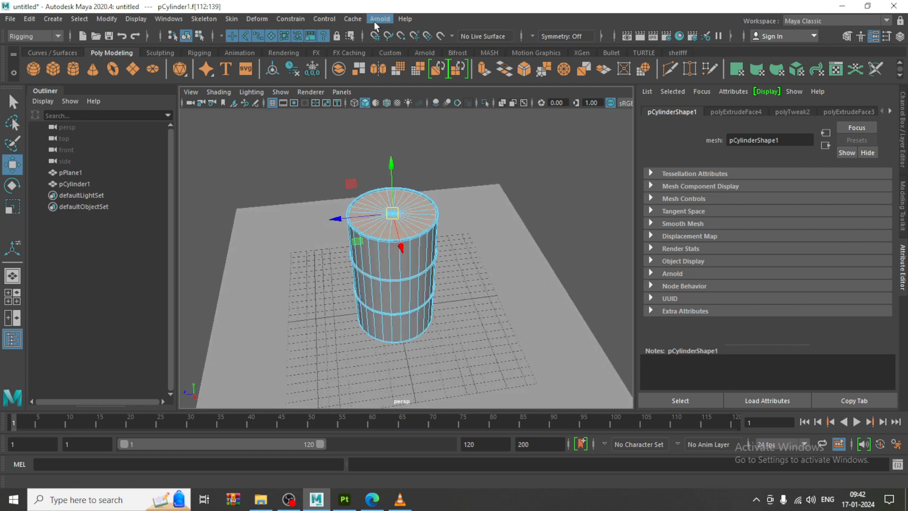
pyautogui.click(42, 36)
pyautogui.click(39, 50)
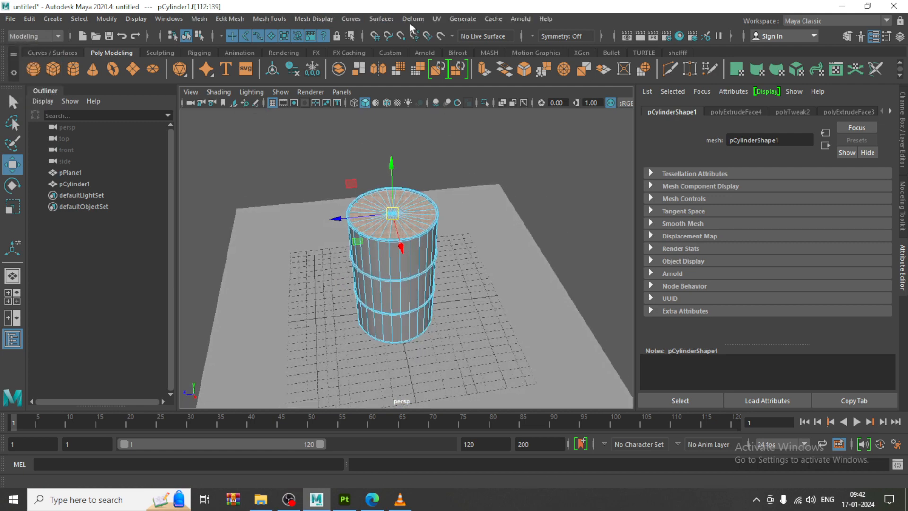
pyautogui.click(441, 22)
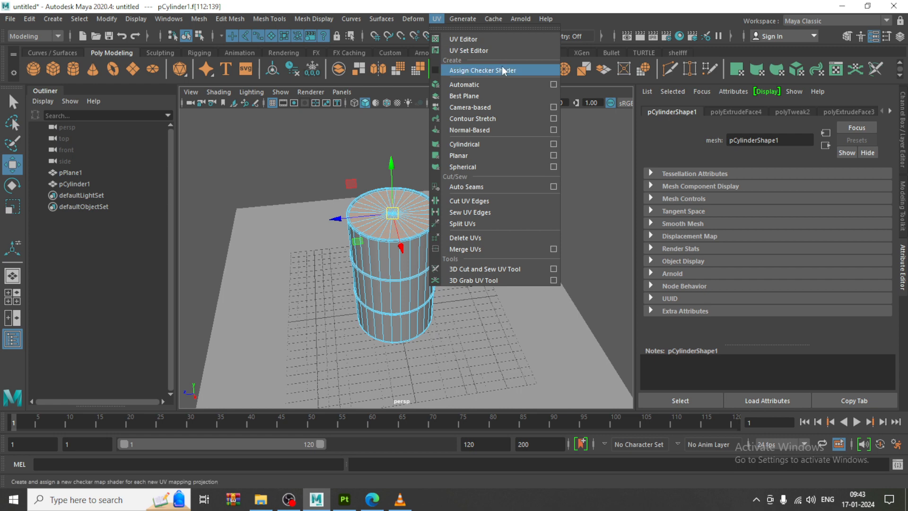
pyautogui.click(553, 155)
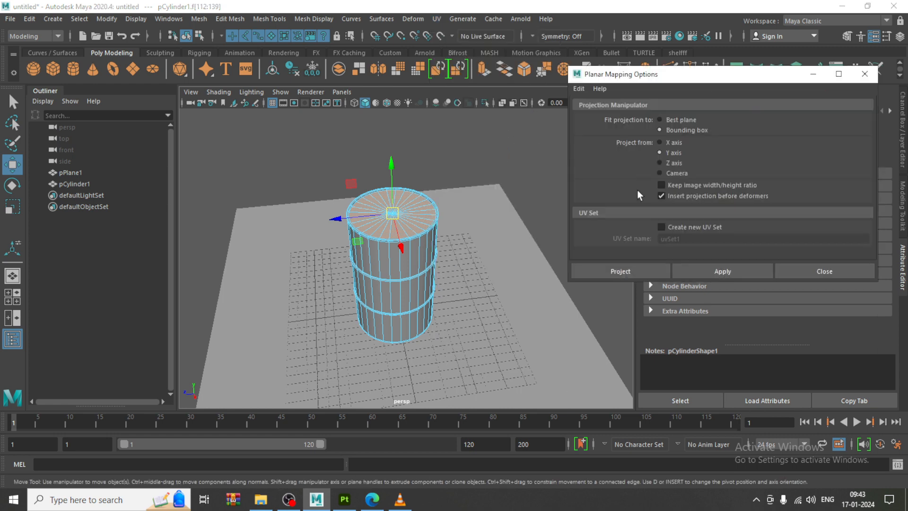
pyautogui.click(645, 273)
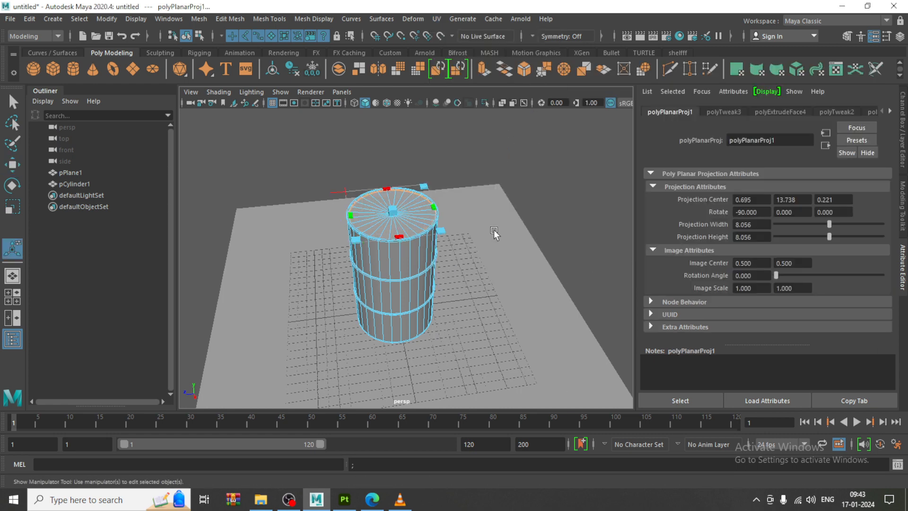
# Open the UV Editor, move the top cap's UV shell clear of the other shells outside the UV square, and minimize the editor.
pyautogui.click(436, 19)
pyautogui.click(457, 37)
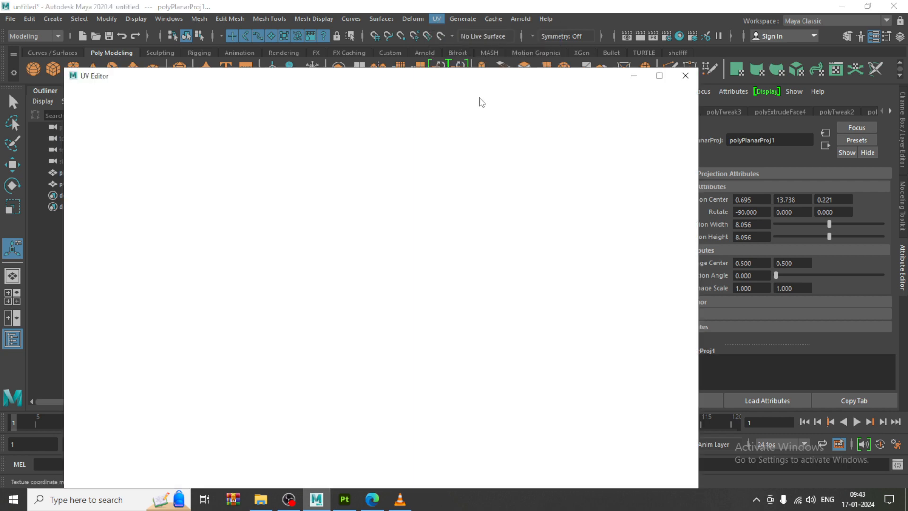
pyautogui.scroll(-4, 431, 322)
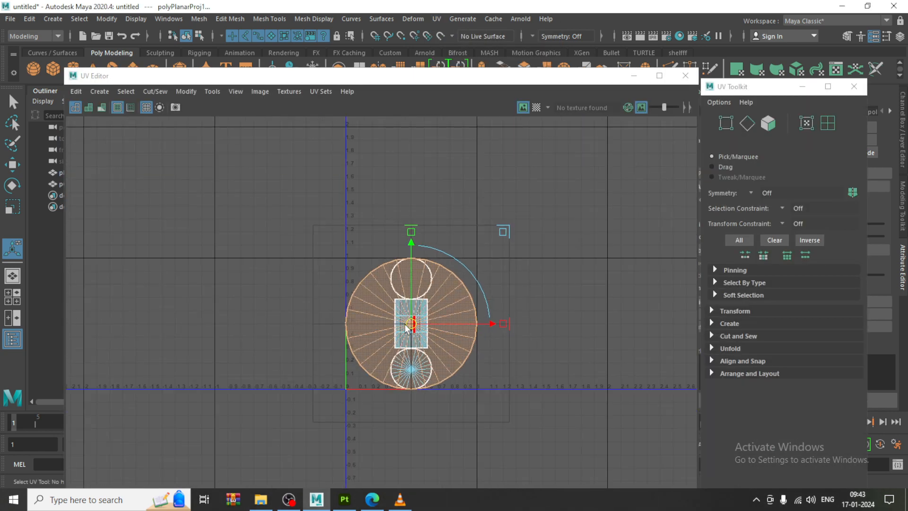
pyautogui.moveTo(406, 327); pyautogui.dragTo(199, 224)
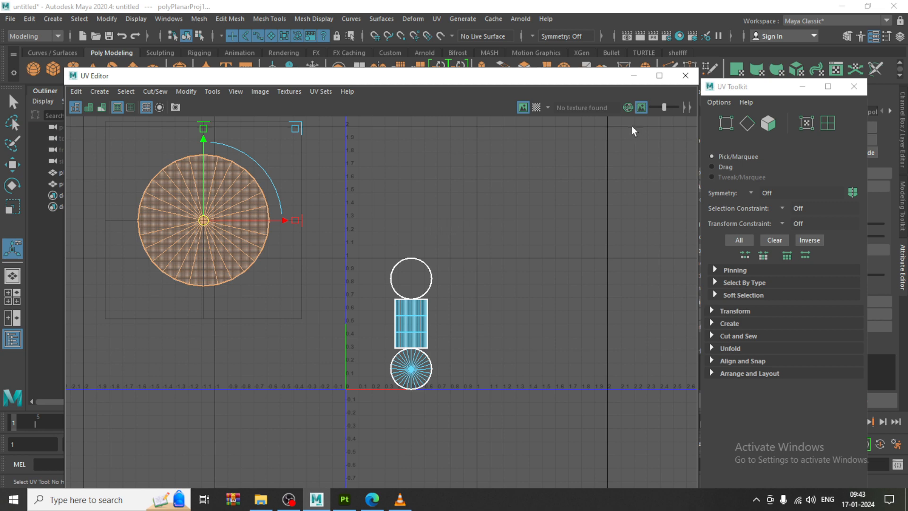
pyautogui.click(633, 76)
# Select the whole barrel in object mode and isolate it in the perspective view.
pyautogui.keyDown('alt'); pyautogui.moveTo(456, 298); pyautogui.dragTo(453, 239); pyautogui.keyUp('alt')
pyautogui.moveTo(421, 186); pyautogui.dragTo(465, 184, button='right')
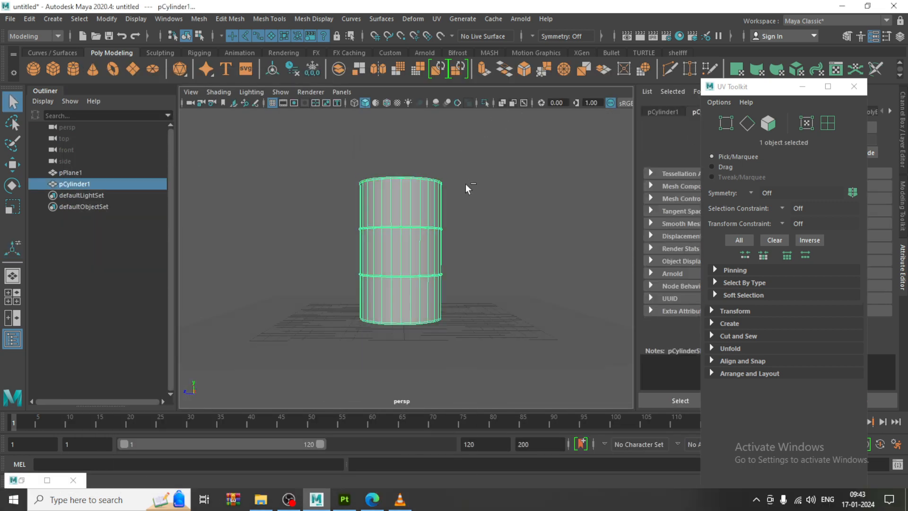
pyautogui.hotkey('ctrl', '1')
pyautogui.keyDown('alt'); pyautogui.moveTo(417, 259); pyautogui.dragTo(429, 210); pyautogui.keyUp('alt')
# Select all faces of the barrel's bottom cap.
pyautogui.scroll(5, 412, 200)
pyautogui.moveTo(412, 186); pyautogui.dragTo(412, 219, button='right')
pyautogui.scroll(3, 374, 291)
pyautogui.click(374, 291)
pyautogui.moveTo(362, 288)
pyautogui.keyDown('alt'); pyautogui.mouseDown()
pyautogui.moveTo(399, 250)
pyautogui.moveTo(491, 269)
pyautogui.moveTo(368, 343)
pyautogui.moveTo(383, 232)
pyautogui.moveTo(413, 298)
pyautogui.mouseUp(); pyautogui.keyUp('alt')
pyautogui.scroll(-4, 404, 259)
pyautogui.press('w')
pyautogui.keyDown('alt'); pyautogui.moveTo(482, 294); pyautogui.dragTo(485, 322); pyautogui.keyUp('alt')
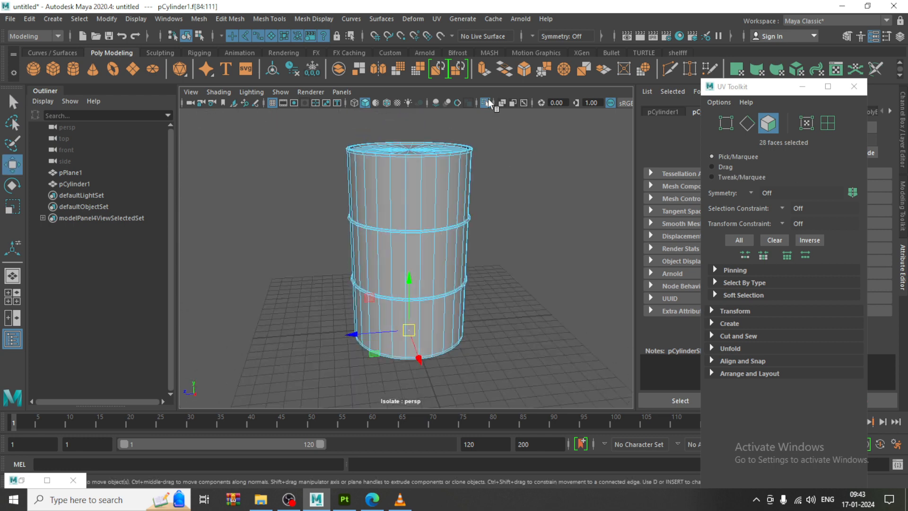
# Apply a planar UV projection to the bottom cap faces and move their UV shell directly below the top cap's shell, outside the UV square.
pyautogui.click(438, 18)
pyautogui.click(487, 165)
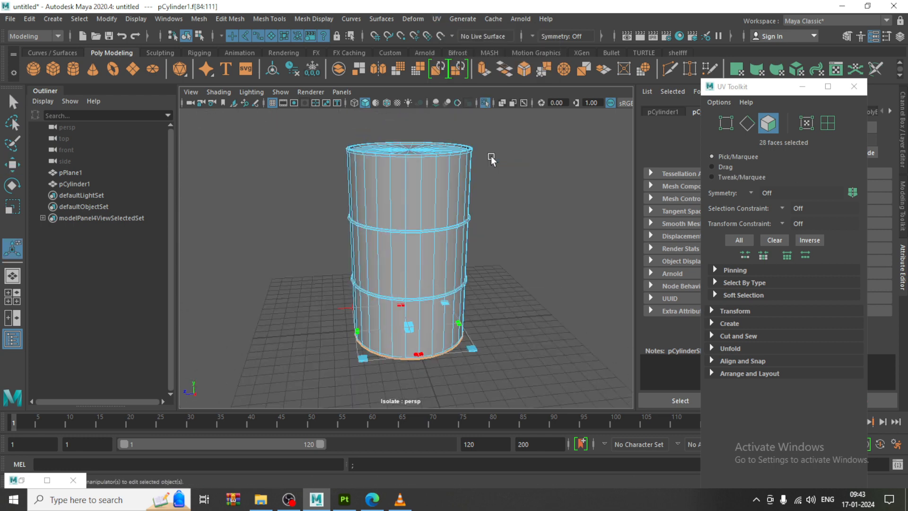
pyautogui.click(436, 20)
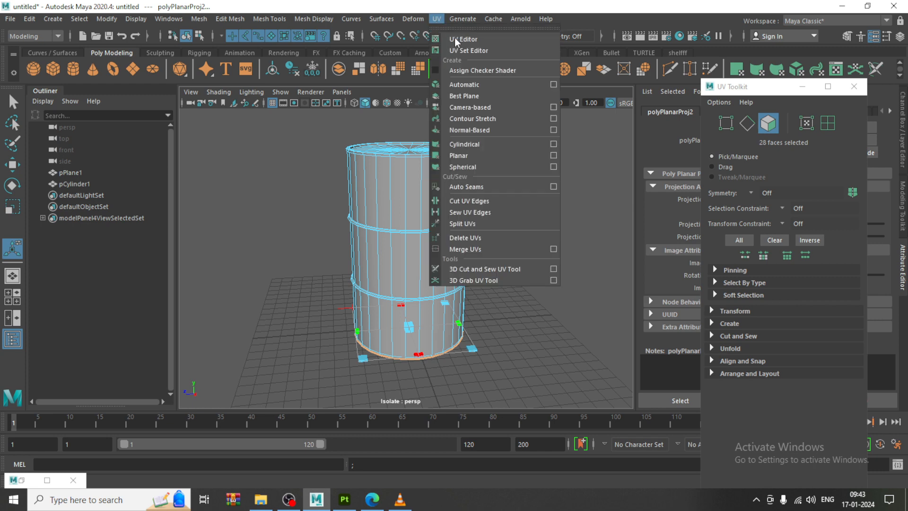
pyautogui.click(477, 36)
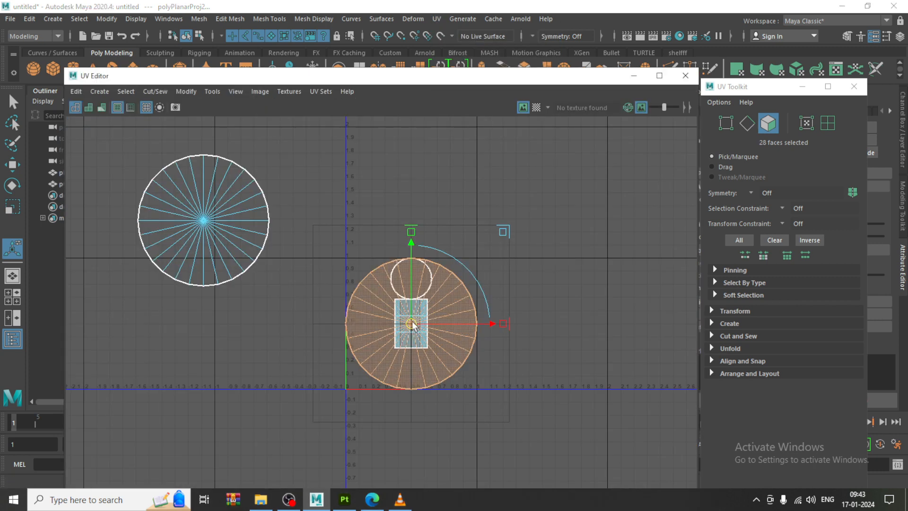
pyautogui.moveTo(412, 324); pyautogui.dragTo(204, 374)
pyautogui.scroll(1, 559, 213)
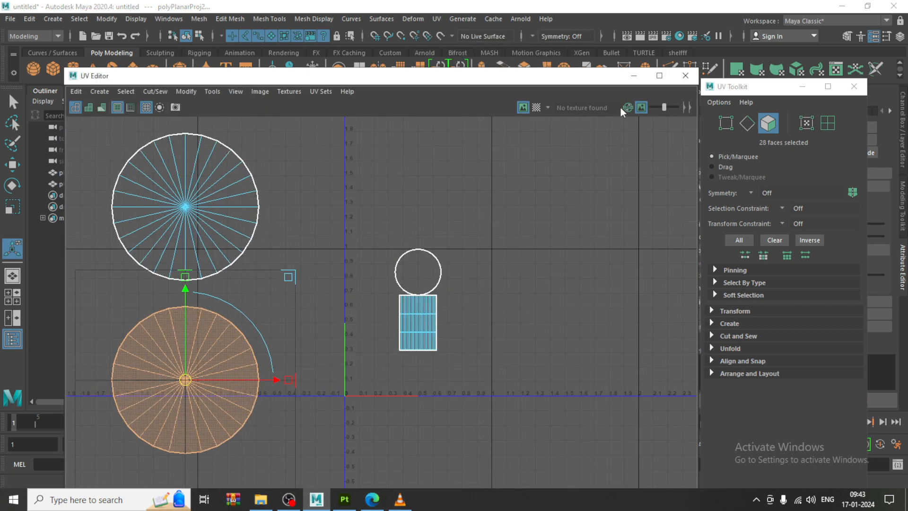
pyautogui.click(634, 83)
# Select one vertical edge loop down the barrel's side and, in the UV Editor, deselect its edges on the two cap shells.
pyautogui.keyDown('alt'); pyautogui.moveTo(507, 194); pyautogui.dragTo(450, 183); pyautogui.keyUp('alt')
pyautogui.moveTo(442, 172); pyautogui.dragTo(442, 39, button='right')
pyautogui.scroll(5, 439, 222)
pyautogui.doubleClick(462, 226)
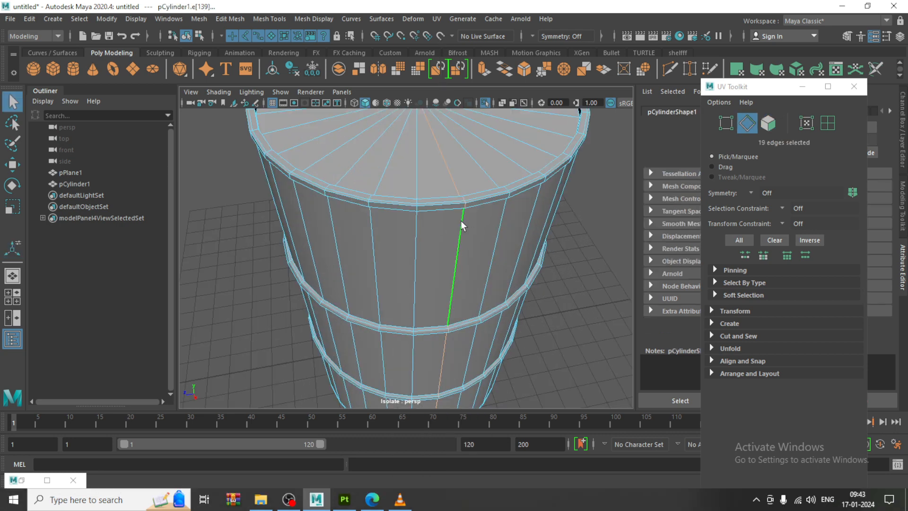
pyautogui.press('f')
pyautogui.click(27, 482)
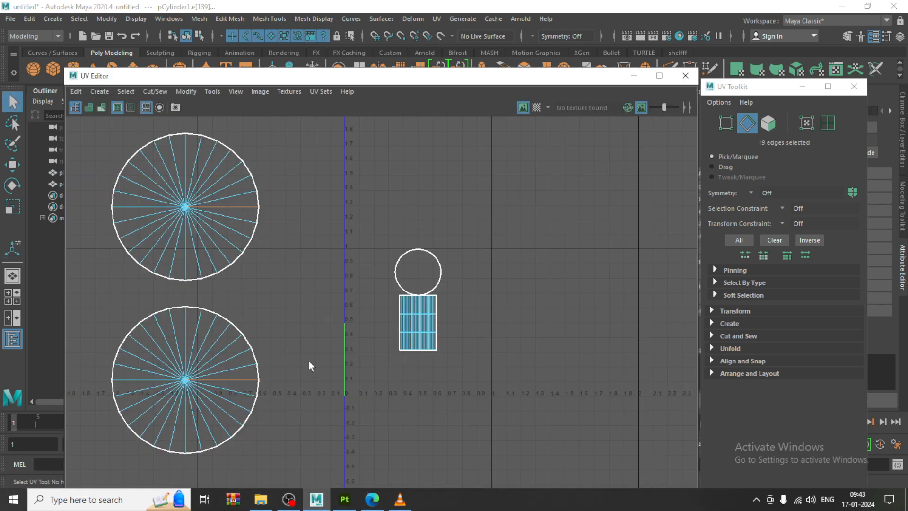
pyautogui.scroll(-2, 308, 361)
pyautogui.moveTo(81, 171); pyautogui.dragTo(316, 472)
pyautogui.press('w')
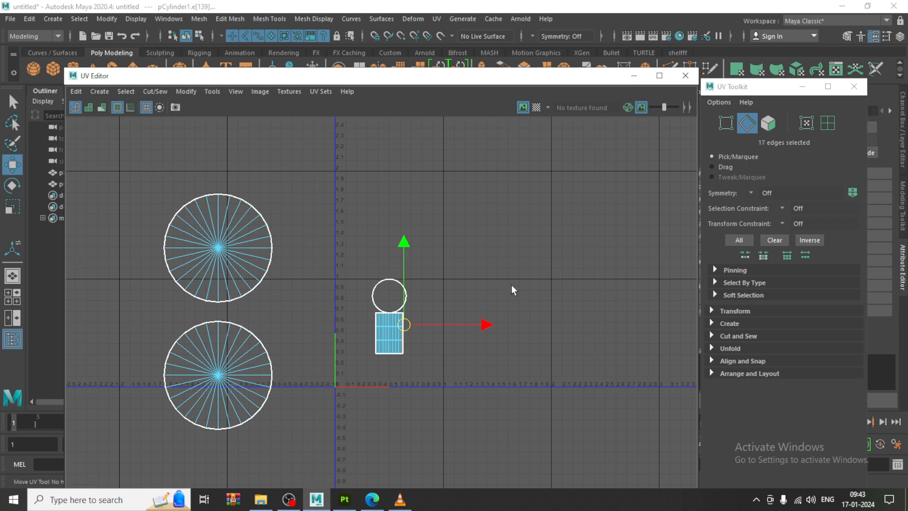
# Try to unfold the barrel body's UVs with the vertical side edges selected.
pyautogui.scroll(5, 496, 288)
pyautogui.scroll(2, 425, 265)
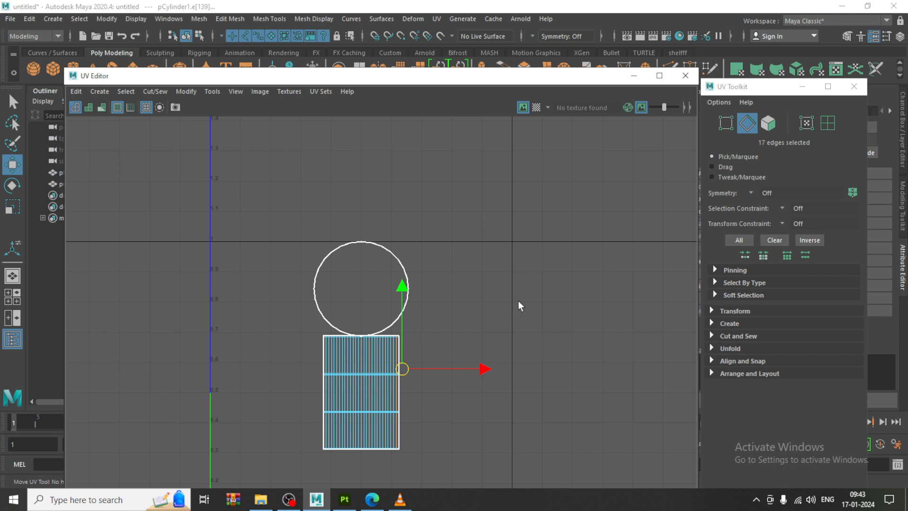
pyautogui.keyDown('alt'); pyautogui.moveTo(481, 275); pyautogui.dragTo(519, 246, button='middle'); pyautogui.keyUp('alt')
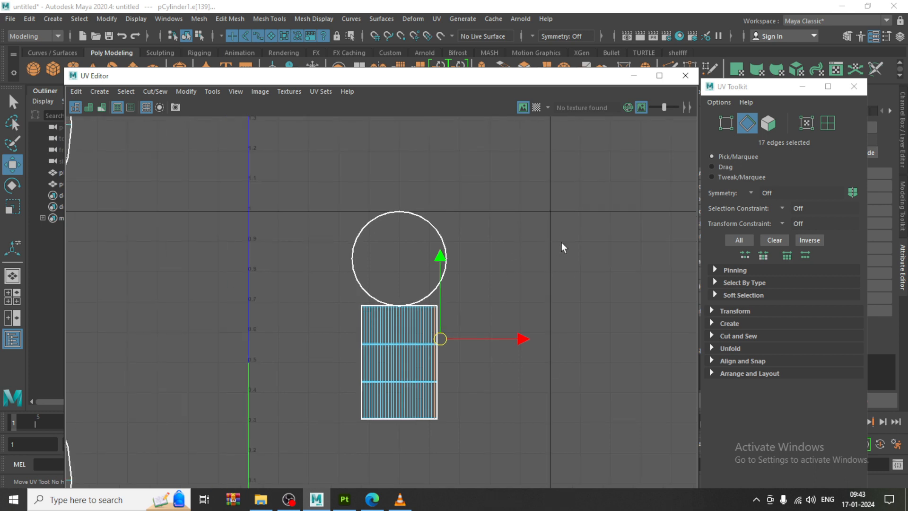
pyautogui.click(186, 92)
pyautogui.click(230, 442)
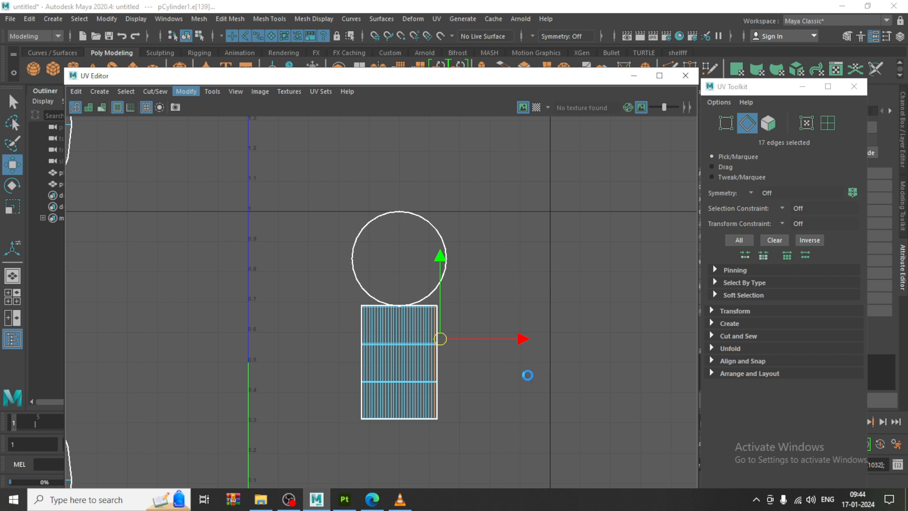
# Select the rectangular body UV shell and move it down, clear of the small circular shell.
pyautogui.scroll(-1, 425, 362)
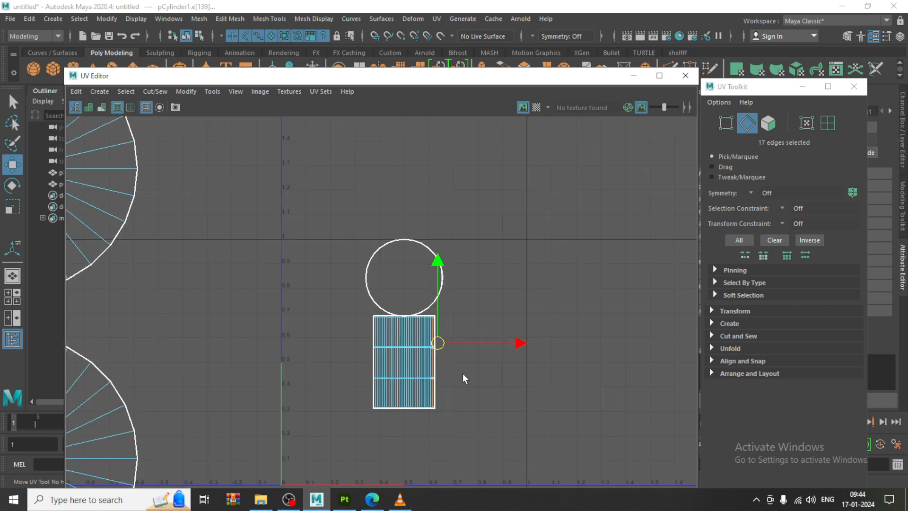
pyautogui.scroll(2, 426, 396)
pyautogui.moveTo(440, 326); pyautogui.dragTo(385, 308, button='right')
pyautogui.click(454, 334)
pyautogui.moveTo(428, 338); pyautogui.dragTo(444, 380)
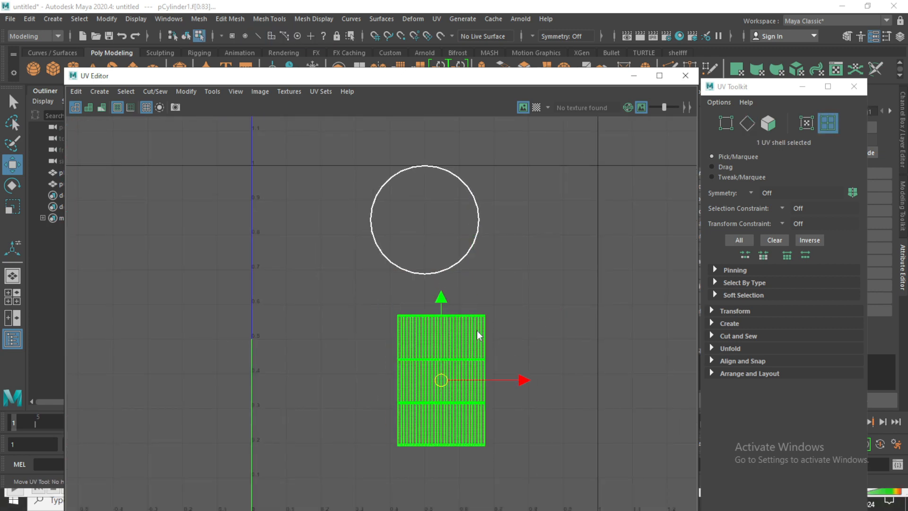
# Select all edges of the small circular UV shell and examine where they lie on the barrel in the perspective view.
pyautogui.moveTo(477, 331); pyautogui.dragTo(477, 269, button='right')
pyautogui.click(467, 251)
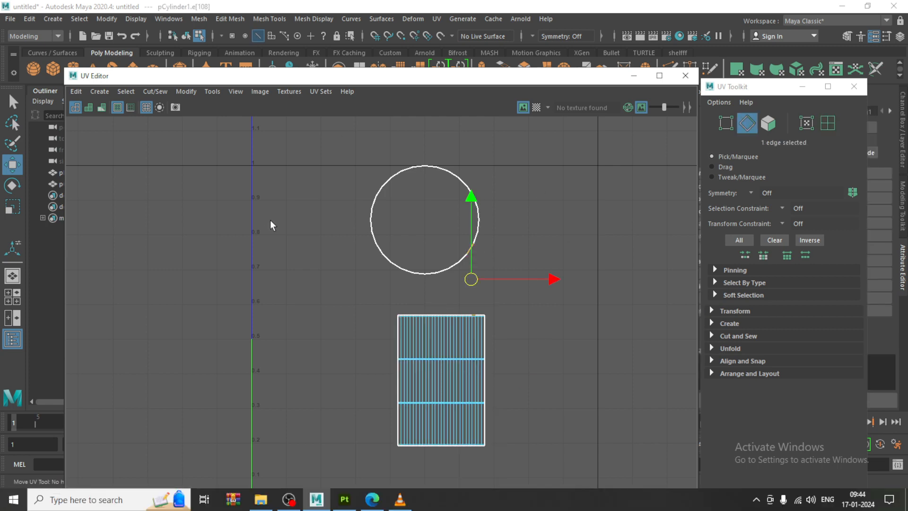
pyautogui.moveTo(289, 163); pyautogui.dragTo(588, 297)
pyautogui.moveTo(348, 155); pyautogui.dragTo(540, 295)
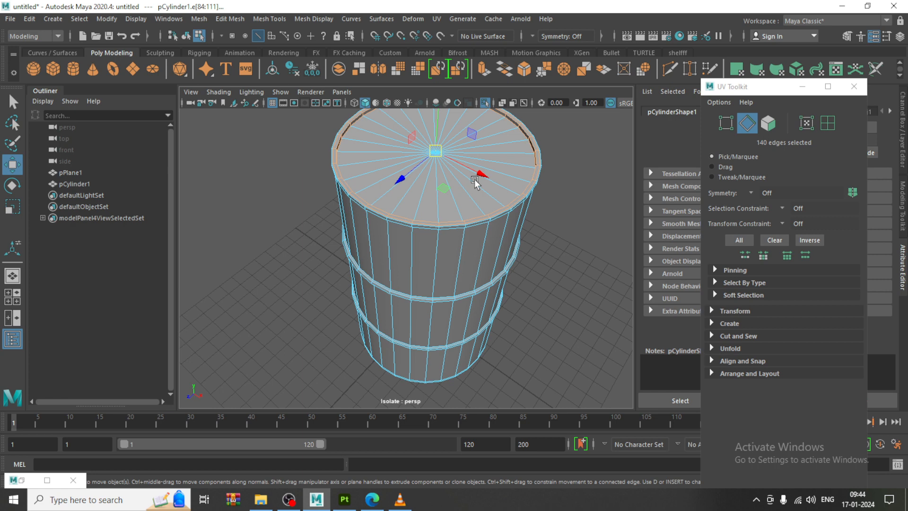
pyautogui.click(634, 76)
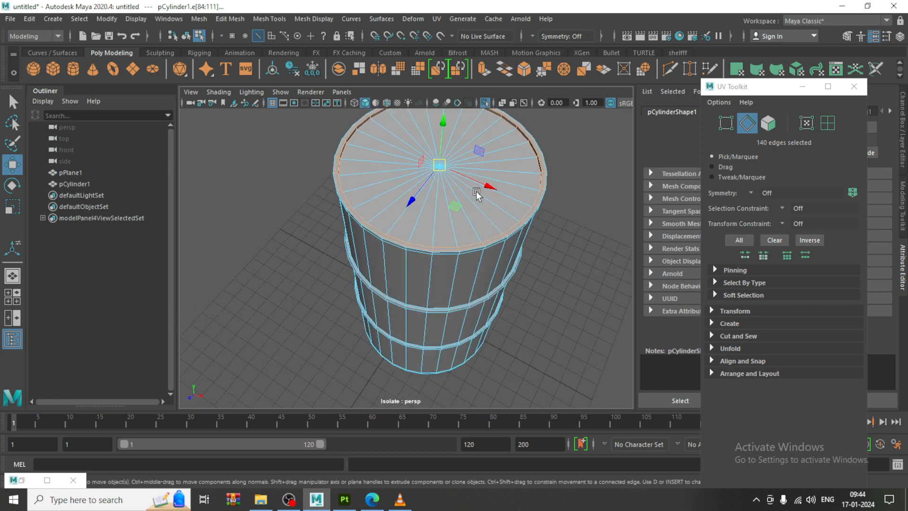
pyautogui.keyDown('alt'); pyautogui.moveTo(475, 191); pyautogui.dragTo(502, 296); pyautogui.keyUp('alt')
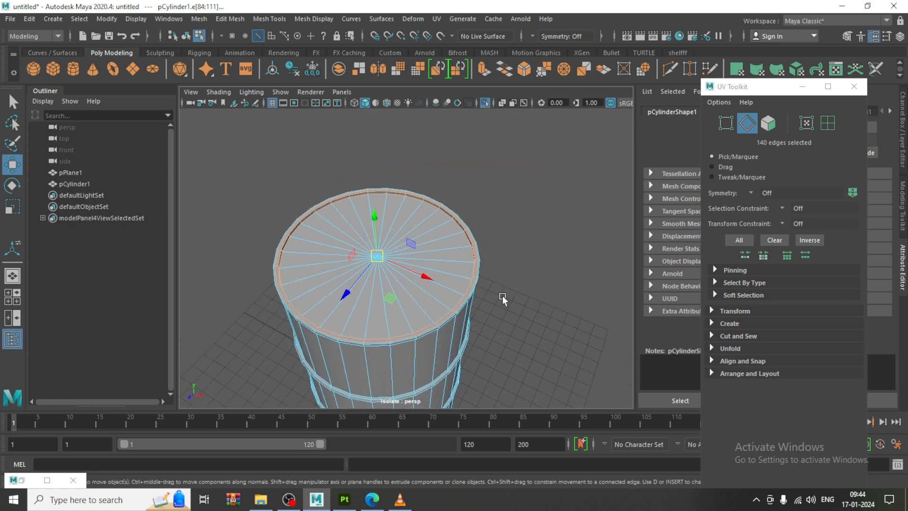
# Select the small circular UV shell as a whole and check which part of the barrel it covers.
pyautogui.click(20, 480)
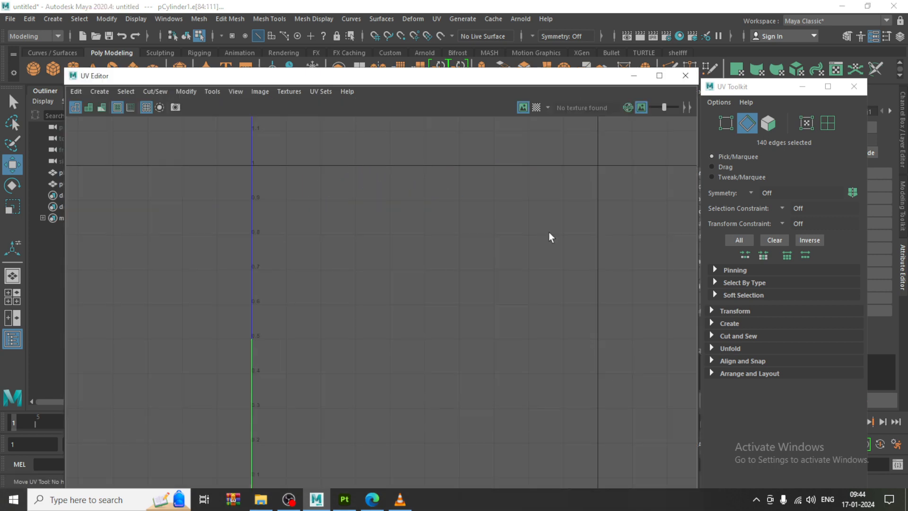
pyautogui.moveTo(499, 232); pyautogui.dragTo(466, 225, button='right')
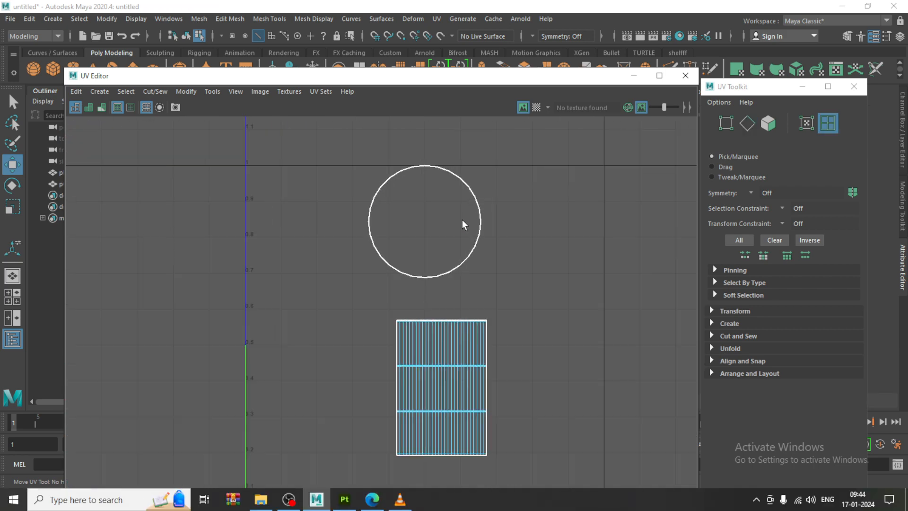
pyautogui.scroll(3, 470, 250)
pyautogui.scroll(3, 478, 272)
pyautogui.click(449, 263)
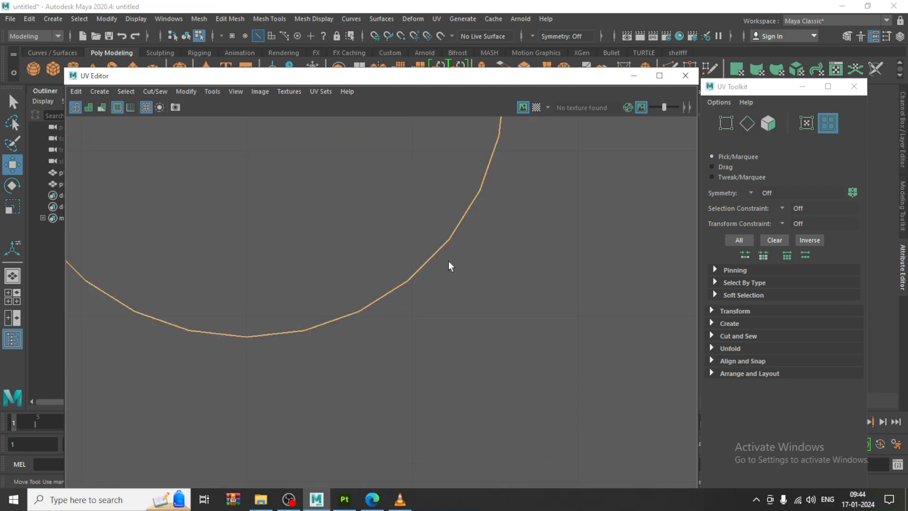
pyautogui.scroll(1, 467, 267)
pyautogui.click(641, 76)
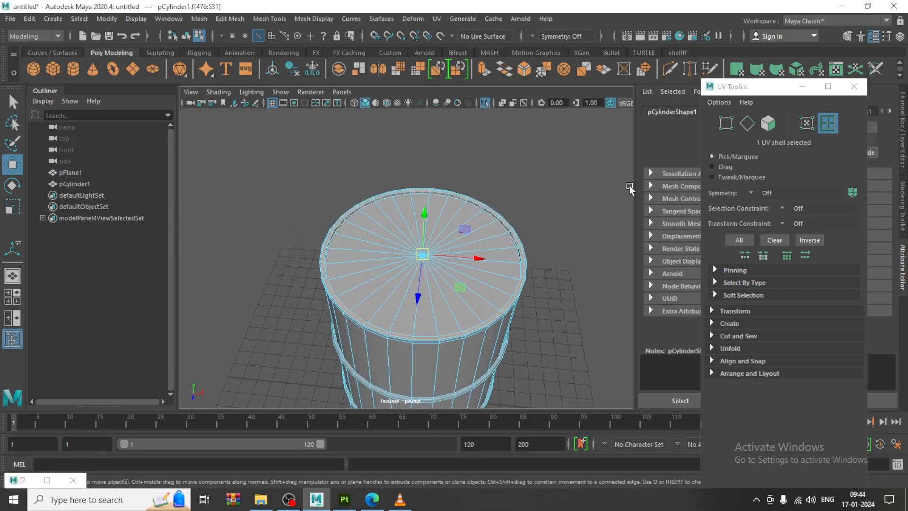
# Select another vertical edge loop along the barrel's side and remove part of it from the selection.
pyautogui.keyDown('alt'); pyautogui.moveTo(482, 261); pyautogui.dragTo(474, 261); pyautogui.keyUp('alt')
pyautogui.moveTo(421, 231); pyautogui.dragTo(426, 115, button='right')
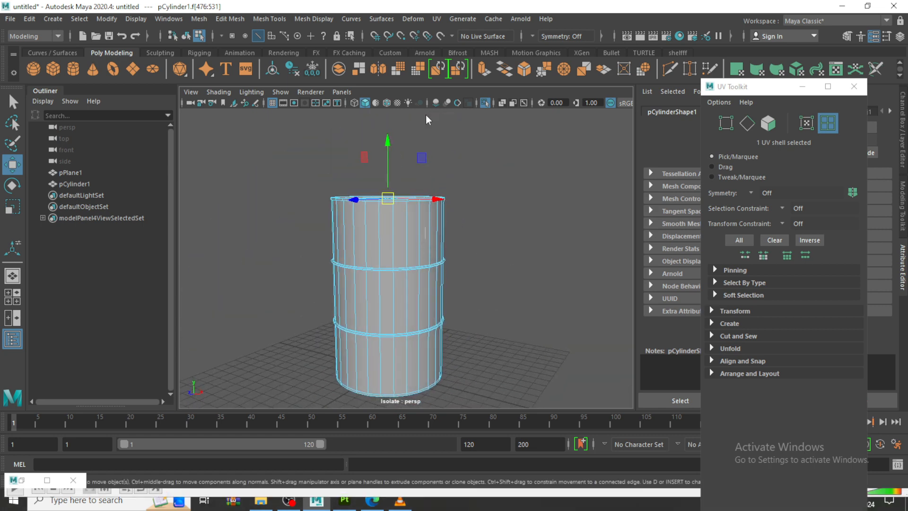
pyautogui.doubleClick(402, 220)
pyautogui.keyDown('alt'); pyautogui.moveTo(460, 227); pyautogui.dragTo(526, 263); pyautogui.keyUp('alt')
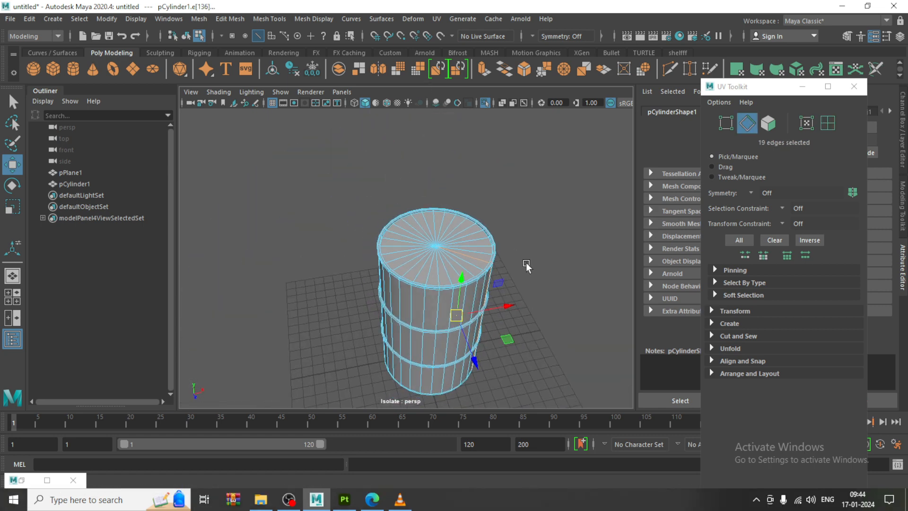
pyautogui.keyDown('alt'); pyautogui.moveTo(525, 263); pyautogui.dragTo(610, 341, button='right'); pyautogui.keyUp('alt')
pyautogui.keyDown('ctrl'); pyautogui.moveTo(474, 223); pyautogui.dragTo(606, 289); pyautogui.keyUp('ctrl')
pyautogui.keyDown('alt'); pyautogui.moveTo(388, 240); pyautogui.dragTo(427, 235); pyautogui.keyUp('alt')
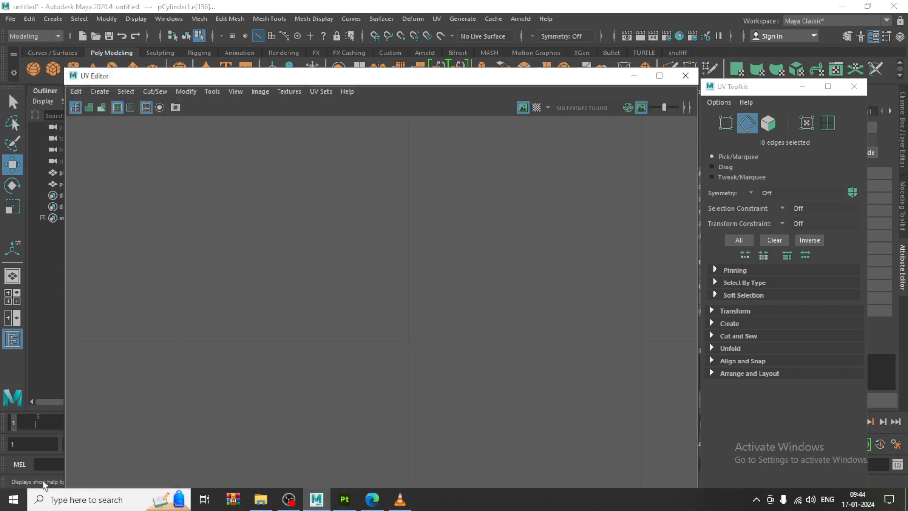
# Cut the UVs along the selected vertical edges in the UV Editor.
pyautogui.click(21, 479)
pyautogui.scroll(-3, 464, 268)
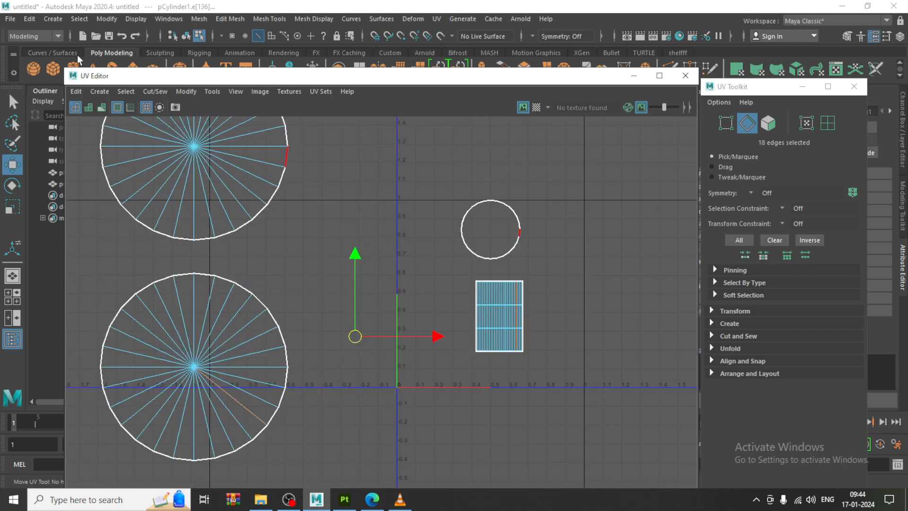
pyautogui.click(141, 94)
pyautogui.click(206, 152)
# Select the whole barrel body in UV shell mode and unfold its UVs.
pyautogui.moveTo(474, 304); pyautogui.dragTo(502, 316, button='right')
pyautogui.moveTo(458, 276); pyautogui.dragTo(543, 372)
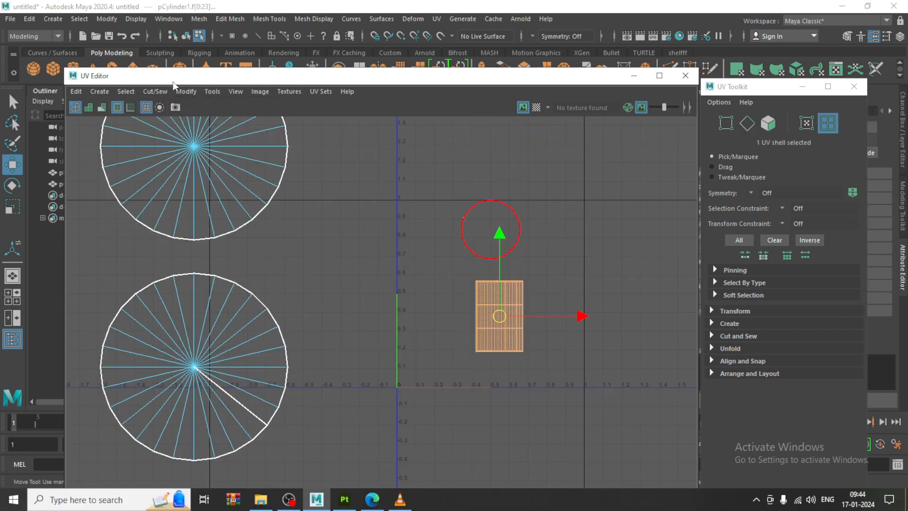
pyautogui.click(202, 94)
pyautogui.click(257, 444)
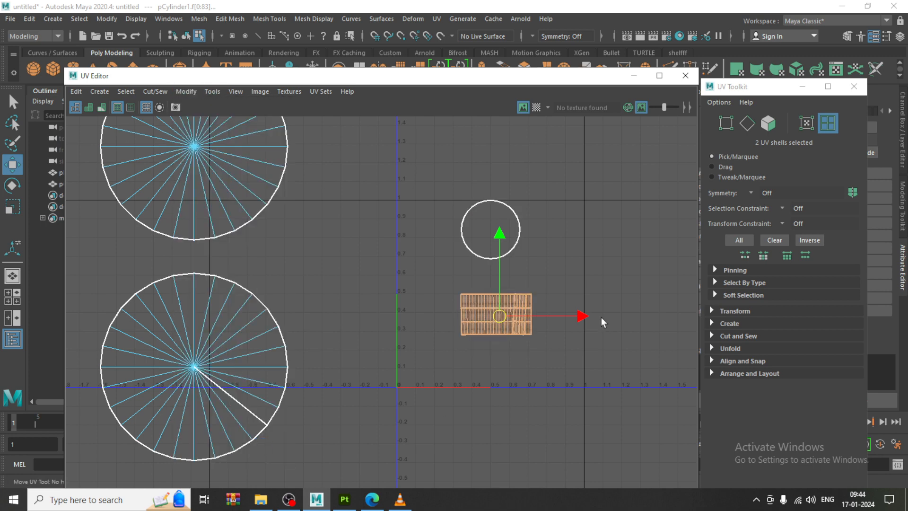
pyautogui.scroll(5, 567, 315)
pyautogui.scroll(2, 565, 305)
pyautogui.scroll(-1, 498, 268)
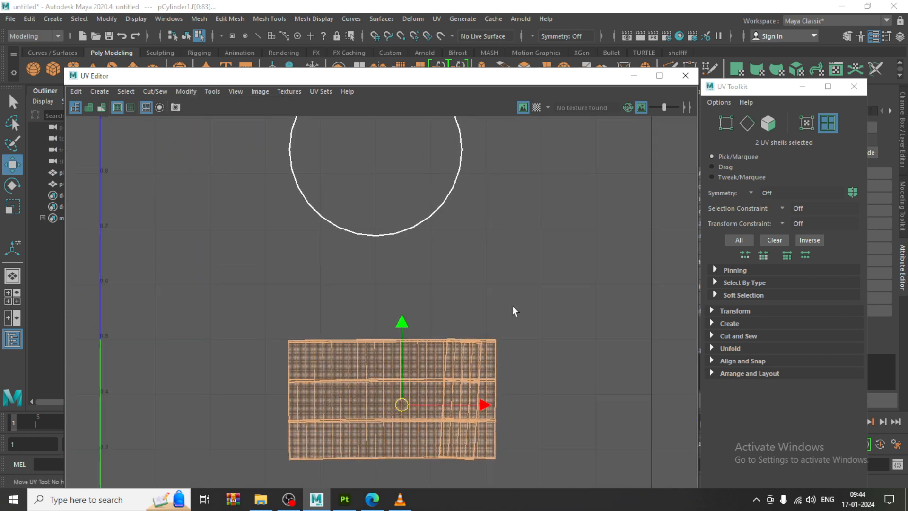
# Move the large unfolded body shell sideways until it no longer overlaps the narrow strip shell.
pyautogui.moveTo(467, 342); pyautogui.dragTo(420, 326, button='right')
pyautogui.click(376, 375)
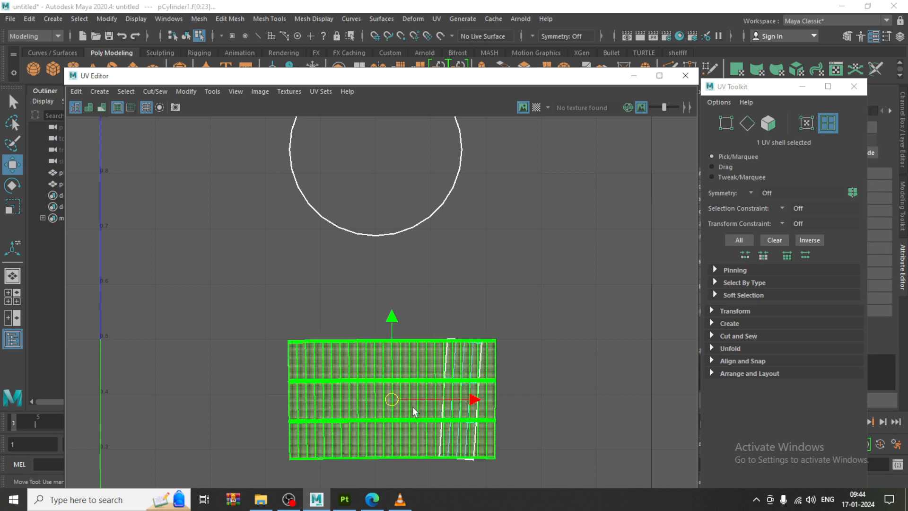
pyautogui.moveTo(389, 399); pyautogui.dragTo(342, 398)
pyautogui.scroll(2, 406, 285)
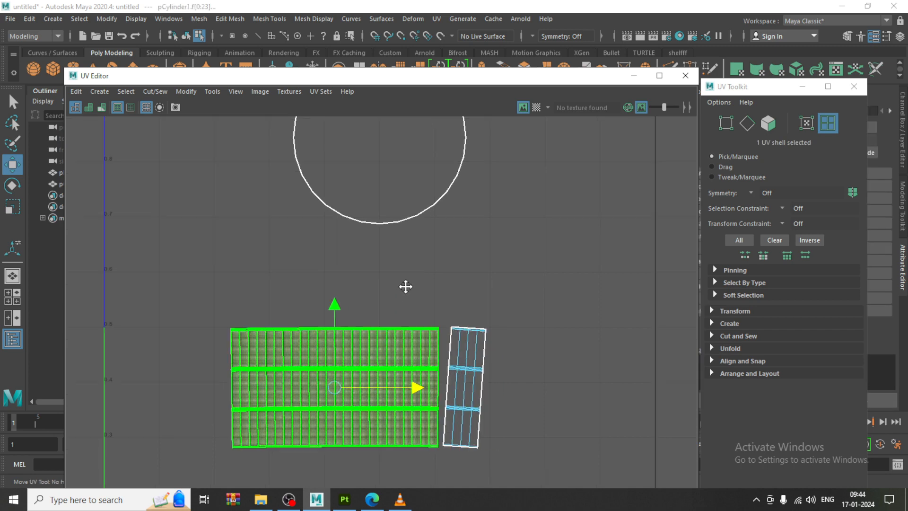
# Select the full shared border edge line between the large body shell and the narrow strip, and sew the two shells together.
pyautogui.moveTo(472, 307); pyautogui.dragTo(442, 322, button='right')
pyautogui.click(440, 364)
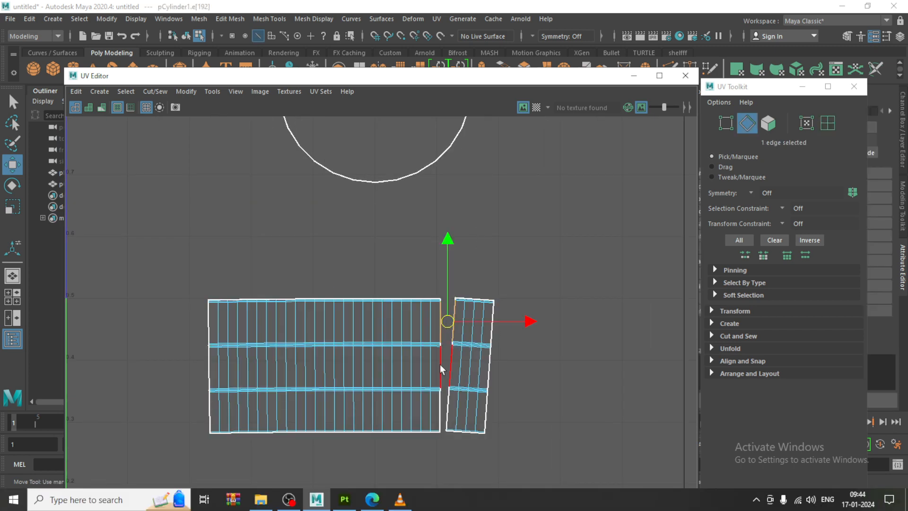
pyautogui.keyDown('shift'); pyautogui.click(440, 367); pyautogui.keyUp('shift')
pyautogui.scroll(6, 432, 305)
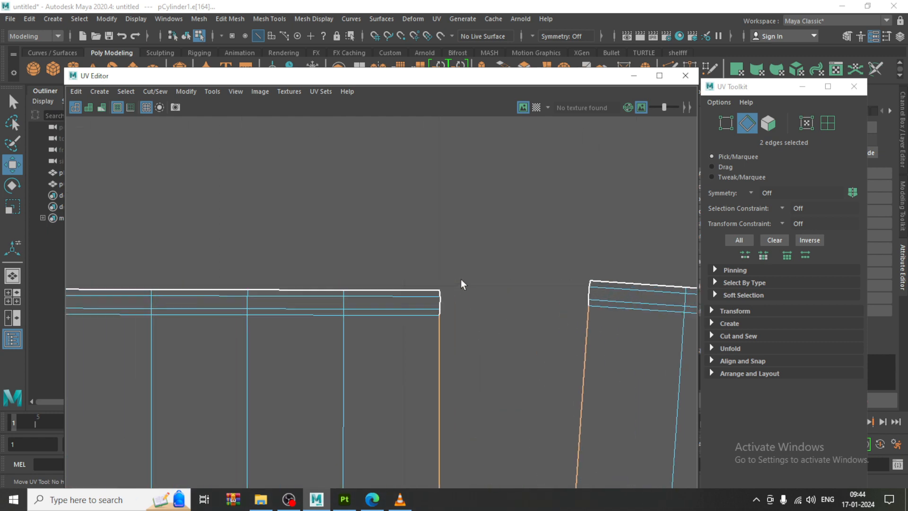
pyautogui.click(435, 294)
pyautogui.scroll(-5, 444, 305)
pyautogui.keyDown('alt'); pyautogui.moveTo(467, 416); pyautogui.dragTo(432, 144, button='middle'); pyautogui.keyUp('alt')
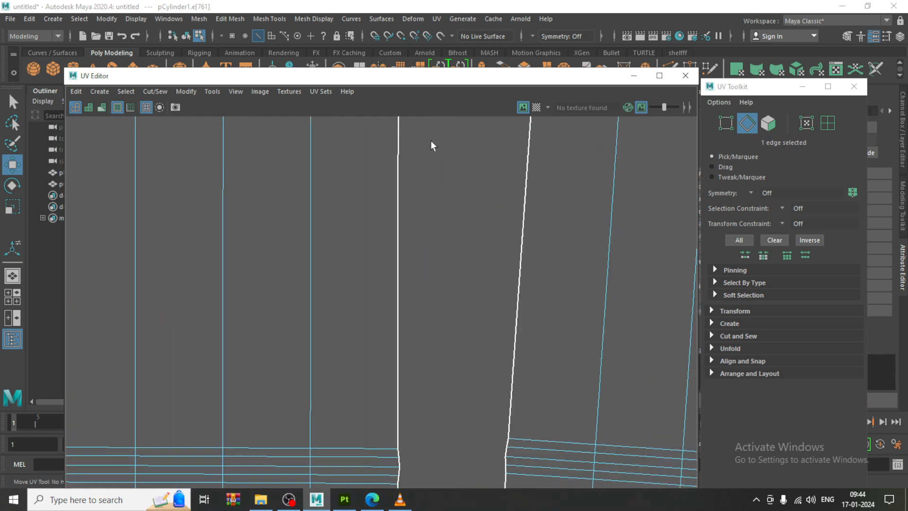
pyautogui.keyDown('alt'); pyautogui.moveTo(431, 475); pyautogui.dragTo(458, 49, button='middle'); pyautogui.keyUp('alt')
pyautogui.keyDown('alt'); pyautogui.moveTo(470, 431); pyautogui.dragTo(470, 259, button='middle'); pyautogui.keyUp('alt')
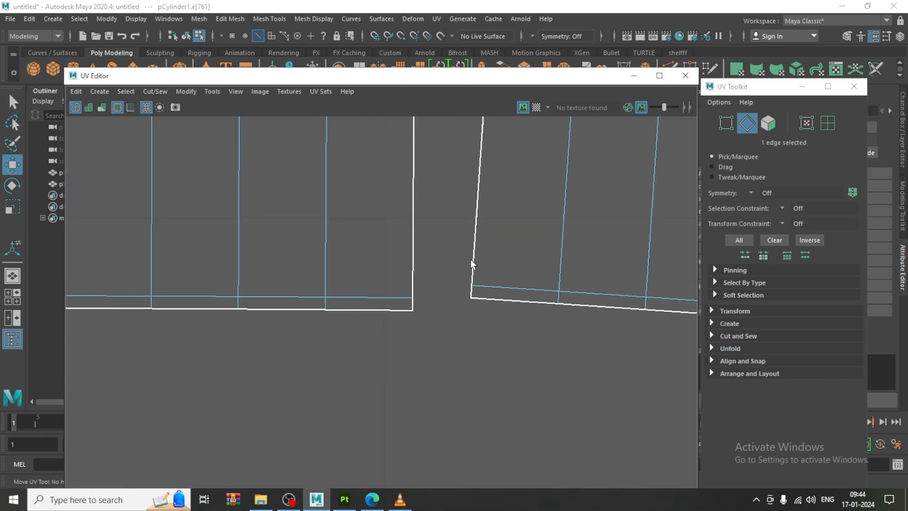
pyautogui.doubleClick(412, 306)
pyautogui.scroll(-5, 411, 308)
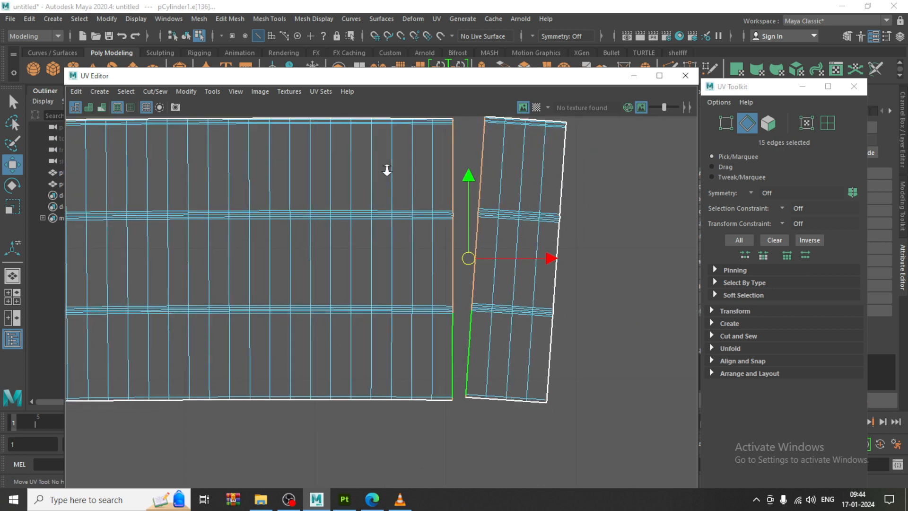
pyautogui.click(155, 91)
pyautogui.click(198, 211)
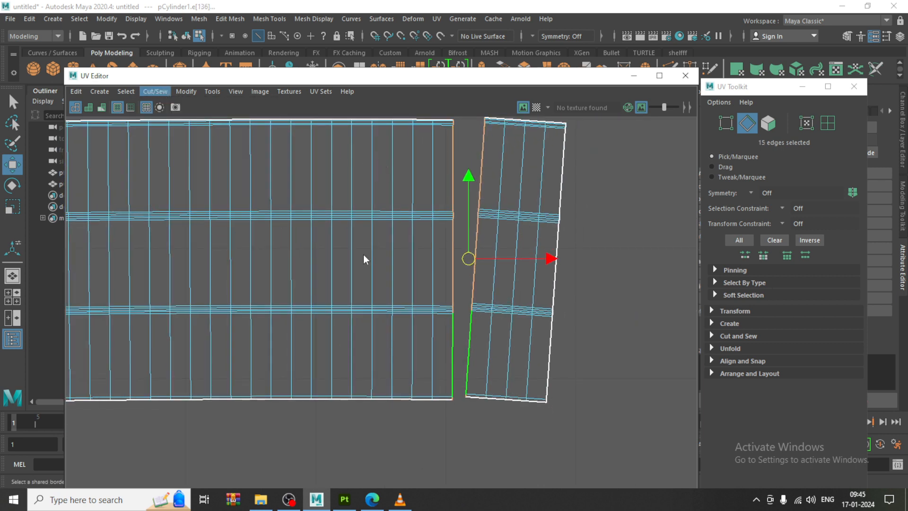
# Select the sewn barrel body as one UV shell and unfold its UVs.
pyautogui.moveTo(358, 257); pyautogui.dragTo(297, 200, button='right')
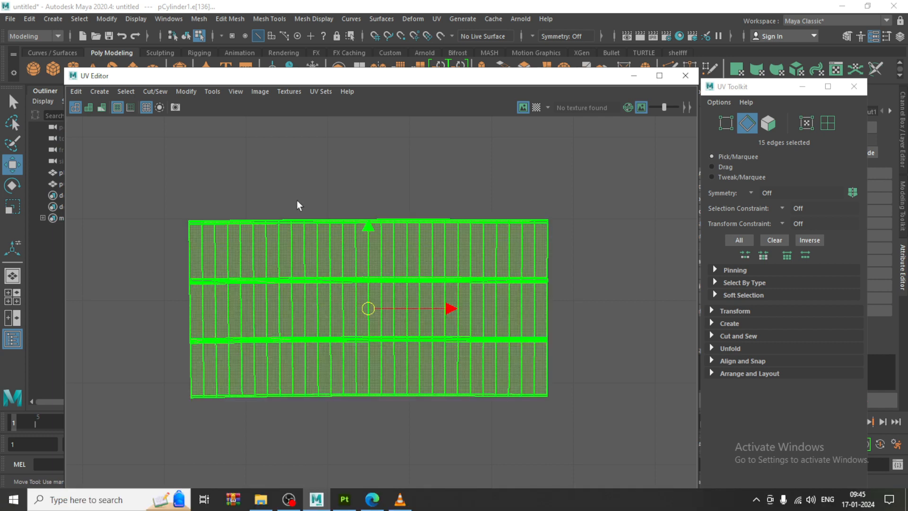
pyautogui.click(184, 92)
pyautogui.click(235, 447)
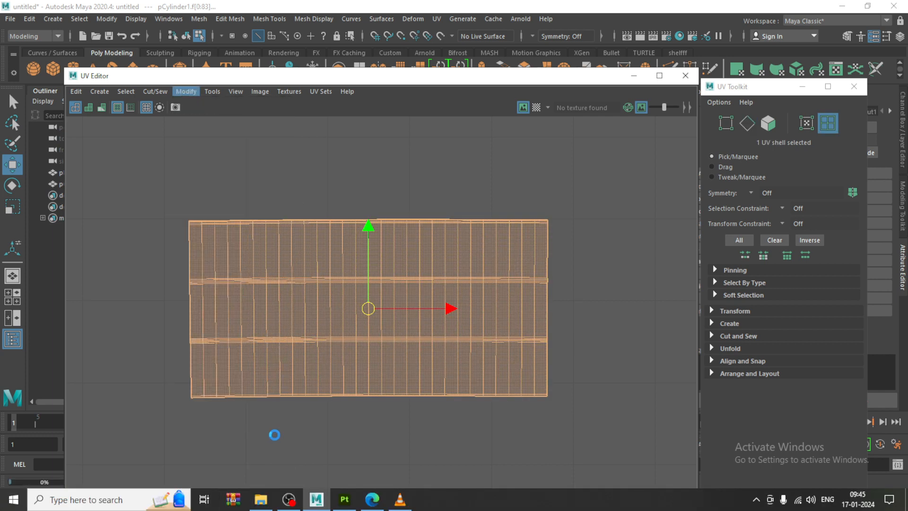
pyautogui.scroll(-9, 487, 364)
pyautogui.keyDown('alt'); pyautogui.moveTo(378, 184); pyautogui.dragTo(365, 223, button='middle'); pyautogui.keyUp('alt')
# Cut the UVs along two connected edges crossing the rim's top face and its inner wall.
pyautogui.moveTo(359, 186); pyautogui.dragTo(497, 300)
pyautogui.click(634, 75)
pyautogui.keyDown('alt'); pyautogui.moveTo(355, 257); pyautogui.dragTo(419, 243); pyautogui.keyUp('alt')
pyautogui.scroll(5, 420, 243)
pyautogui.scroll(-5, 424, 243)
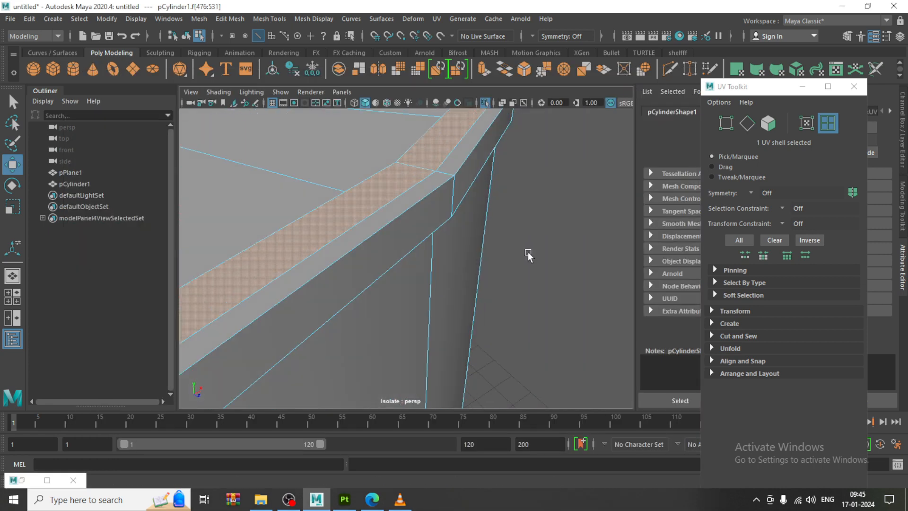
pyautogui.keyDown('alt'); pyautogui.moveTo(528, 251); pyautogui.dragTo(520, 243); pyautogui.keyUp('alt')
pyautogui.moveTo(458, 158); pyautogui.dragTo(462, 112, button='right')
pyautogui.click(419, 209)
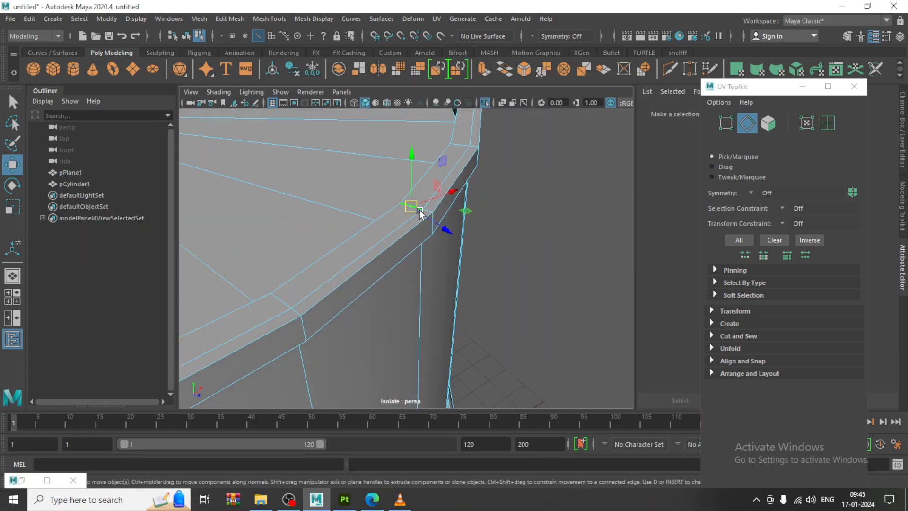
pyautogui.keyDown('alt'); pyautogui.moveTo(419, 210); pyautogui.dragTo(400, 229); pyautogui.keyUp('alt')
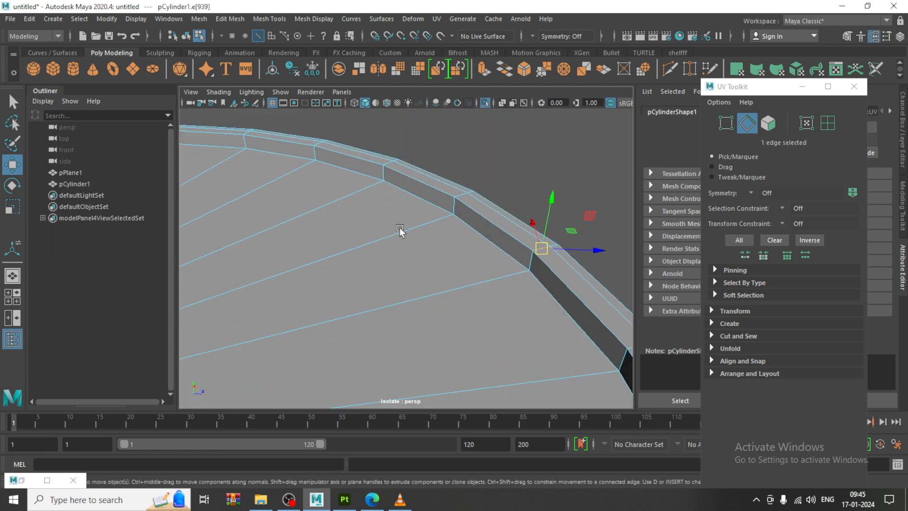
pyautogui.keyDown('shift'); pyautogui.click(533, 263); pyautogui.keyUp('shift')
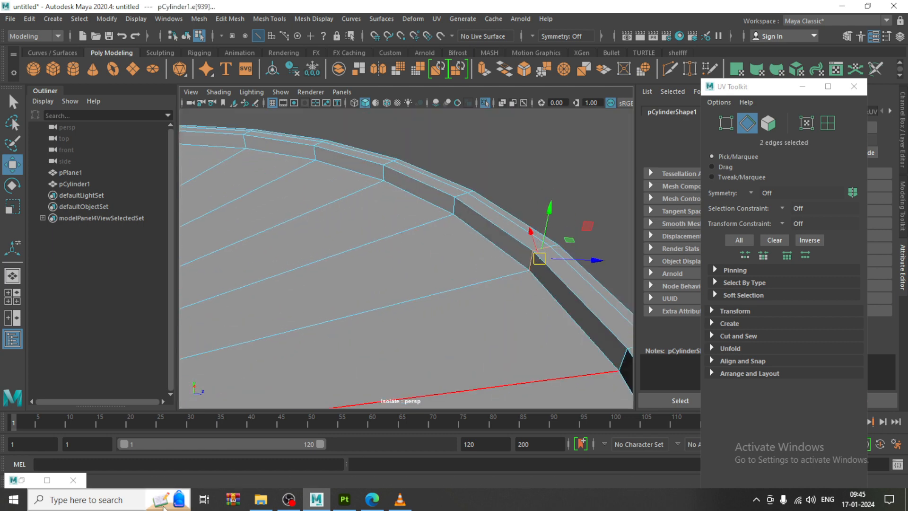
pyautogui.click(27, 480)
pyautogui.scroll(1, 443, 273)
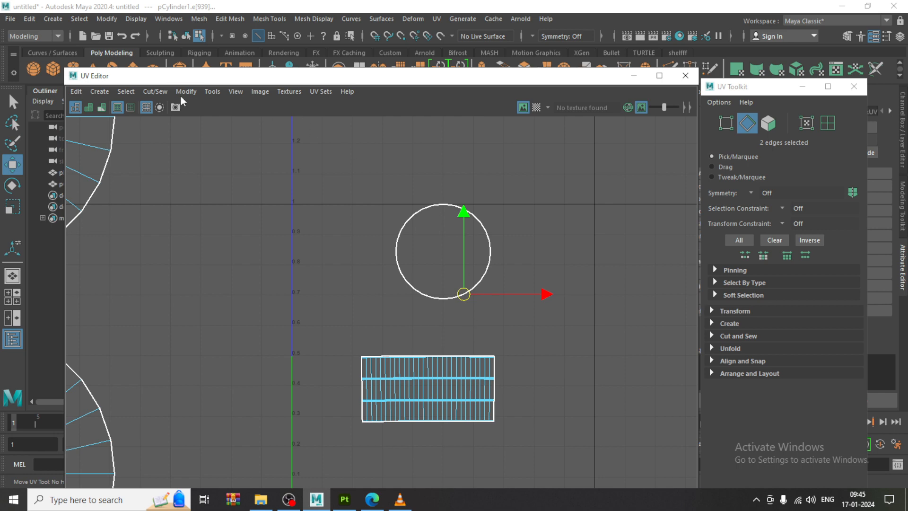
pyautogui.click(155, 91)
pyautogui.click(185, 152)
# Try to unfold the two thin circular UV shells belonging to the barrel rim.
pyautogui.moveTo(480, 279); pyautogui.dragTo(397, 228, button='right')
pyautogui.moveTo(346, 134); pyautogui.dragTo(546, 314)
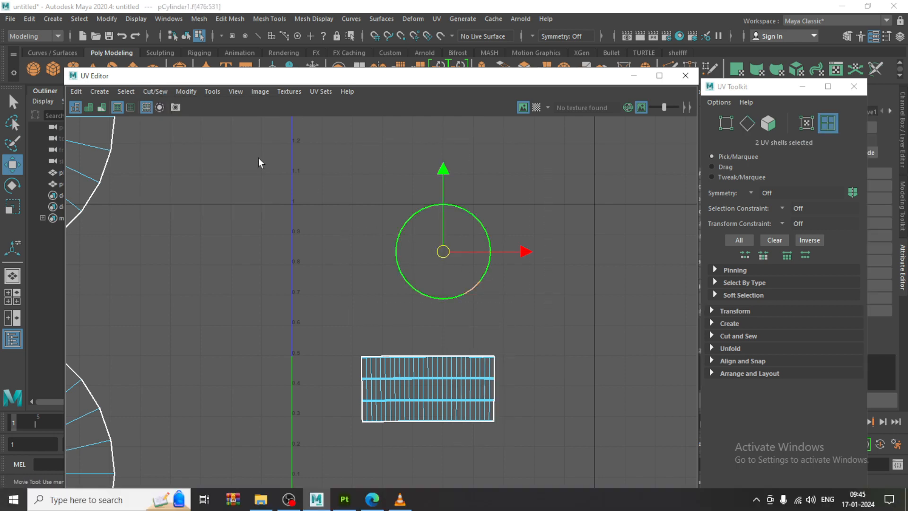
pyautogui.click(181, 90)
pyautogui.click(247, 449)
pyautogui.scroll(-2, 444, 300)
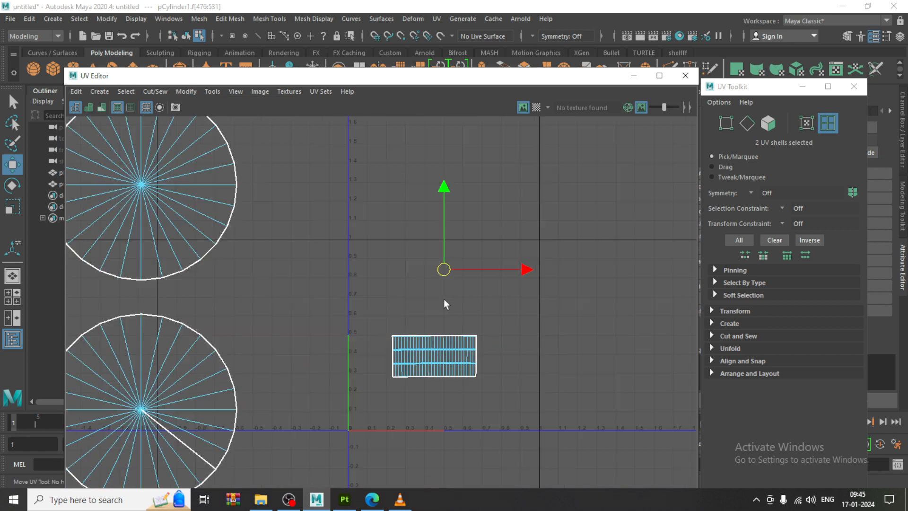
pyautogui.scroll(-3, 419, 285)
pyautogui.press('r')
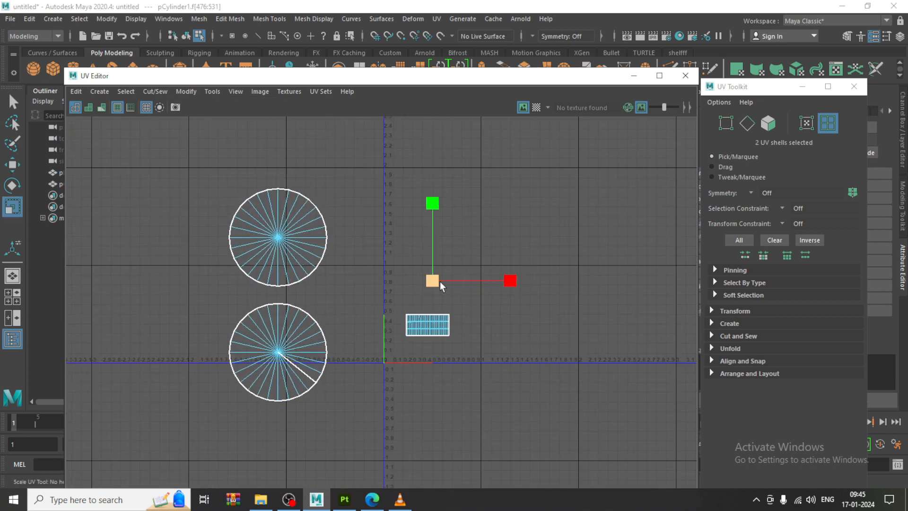
pyautogui.scroll(2, 440, 266)
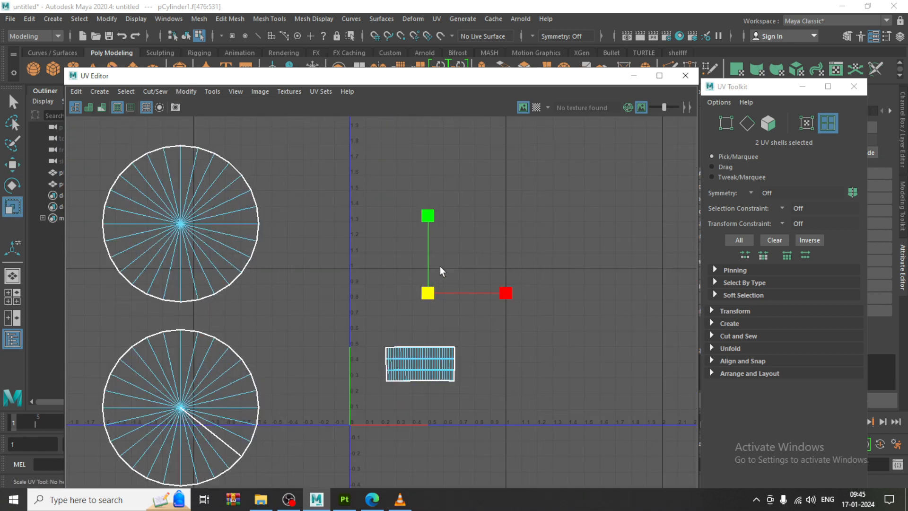
pyautogui.scroll(8, 438, 285)
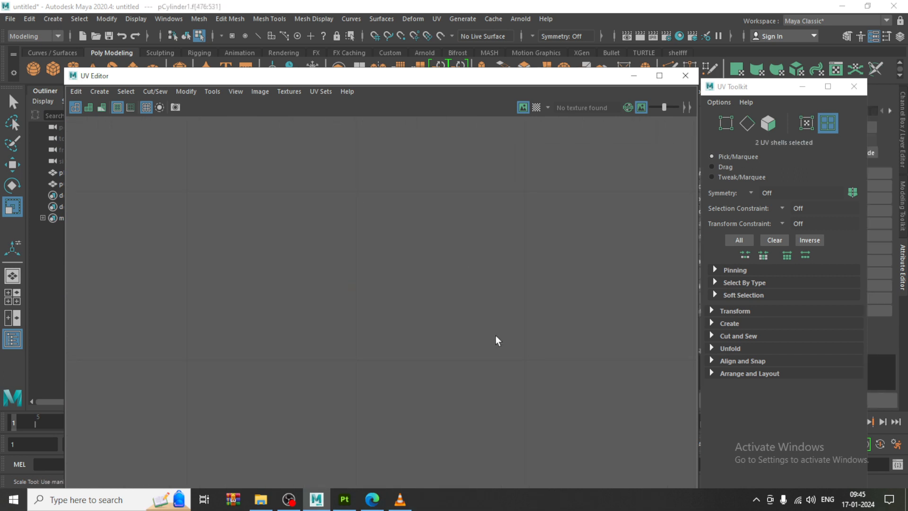
pyautogui.scroll(-6, 456, 334)
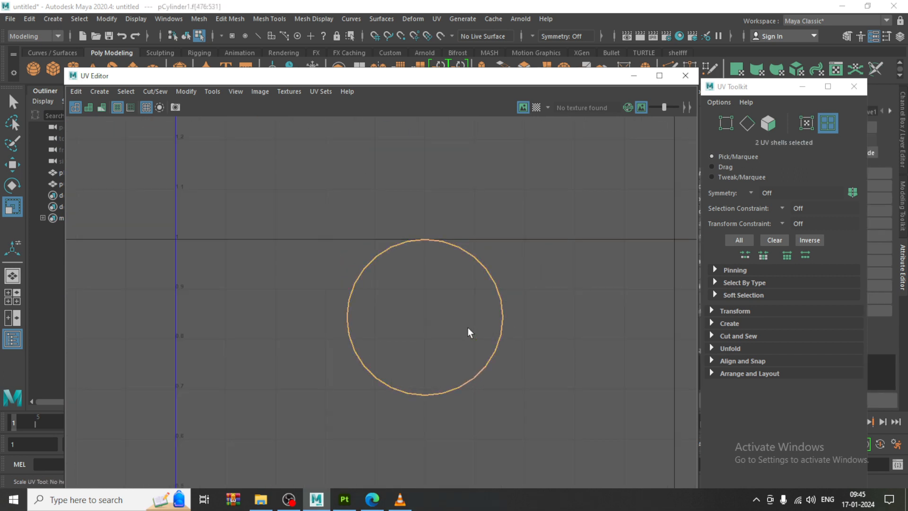
pyautogui.scroll(-2, 461, 329)
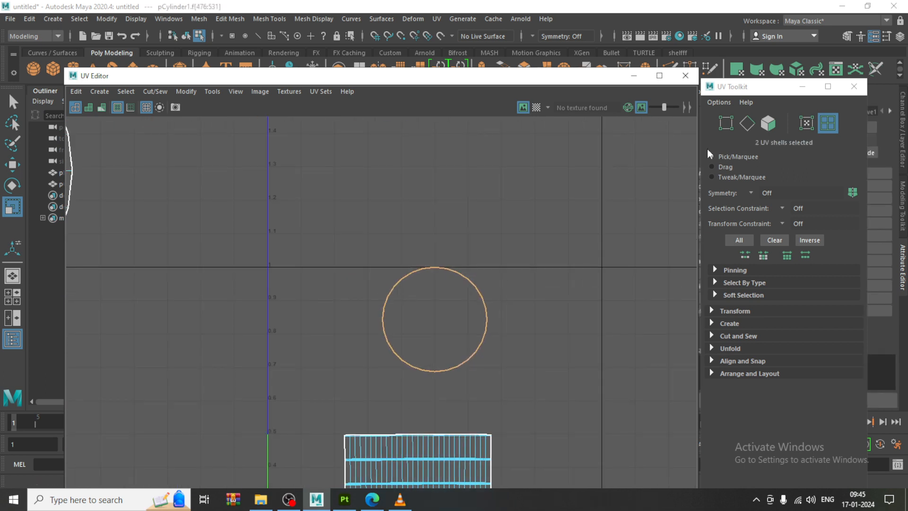
# Apply a planar UV projection fitted to the bounding box on the selected rim faces.
pyautogui.click(632, 76)
pyautogui.scroll(-4, 443, 276)
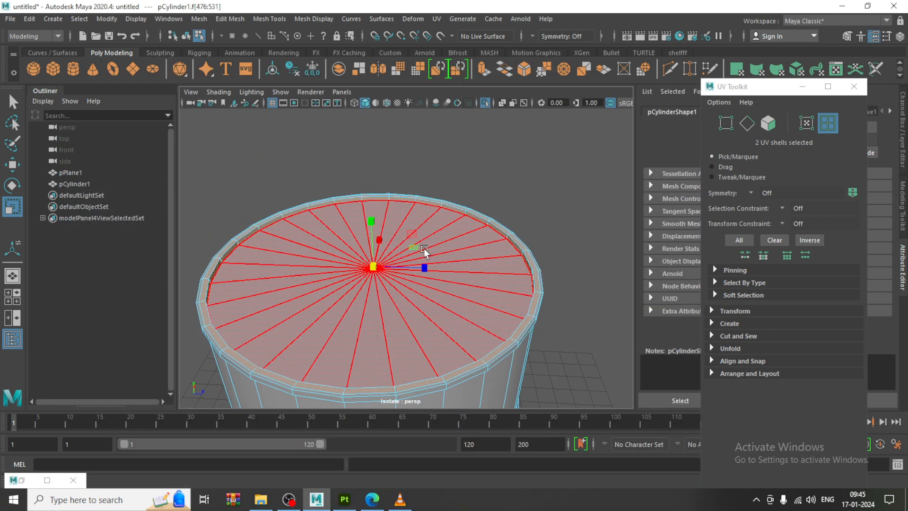
pyautogui.scroll(5, 424, 252)
pyautogui.scroll(-3, 515, 247)
pyautogui.scroll(1, 513, 241)
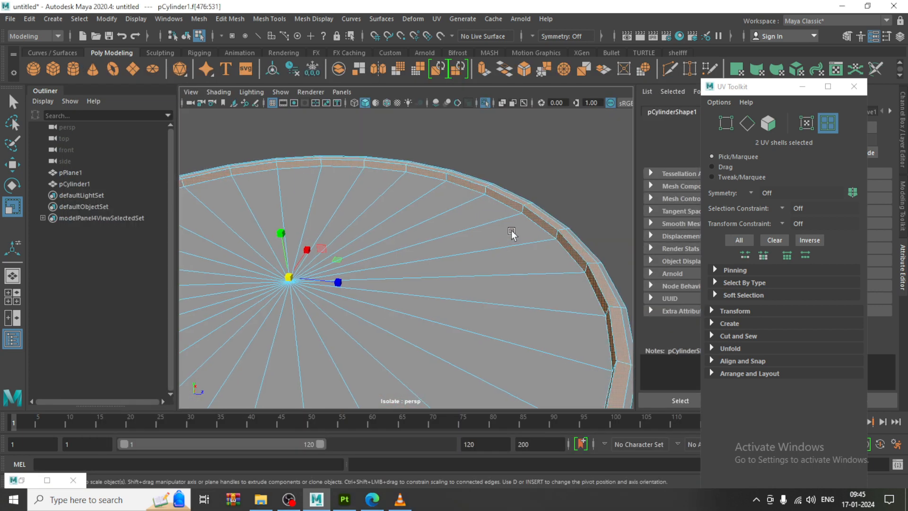
pyautogui.press('w')
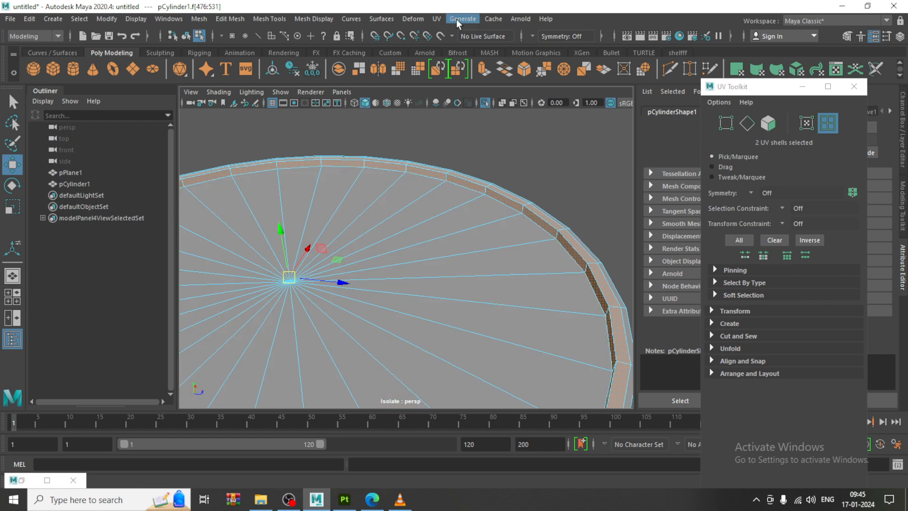
pyautogui.click(433, 19)
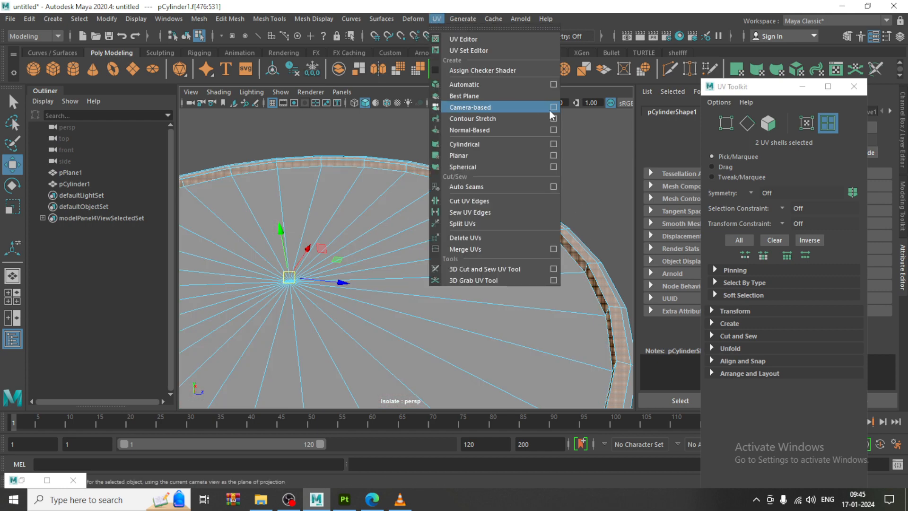
pyautogui.click(553, 156)
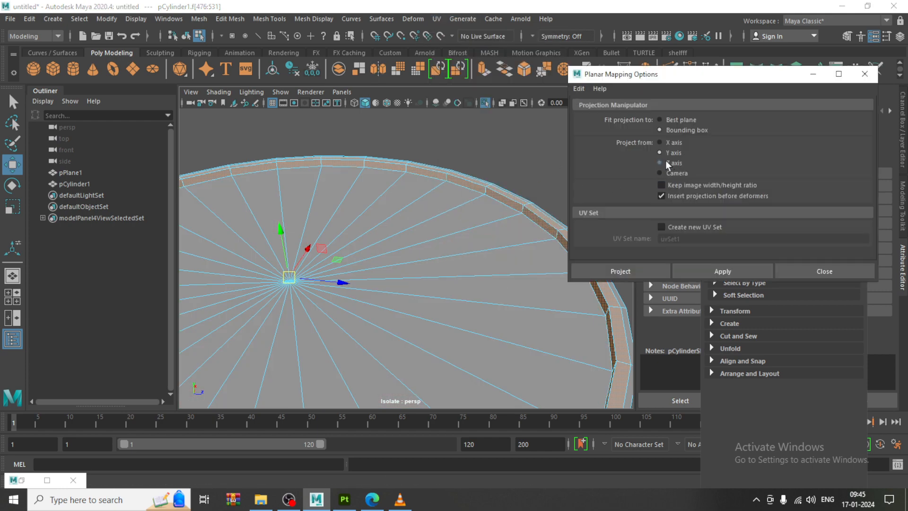
pyautogui.click(621, 268)
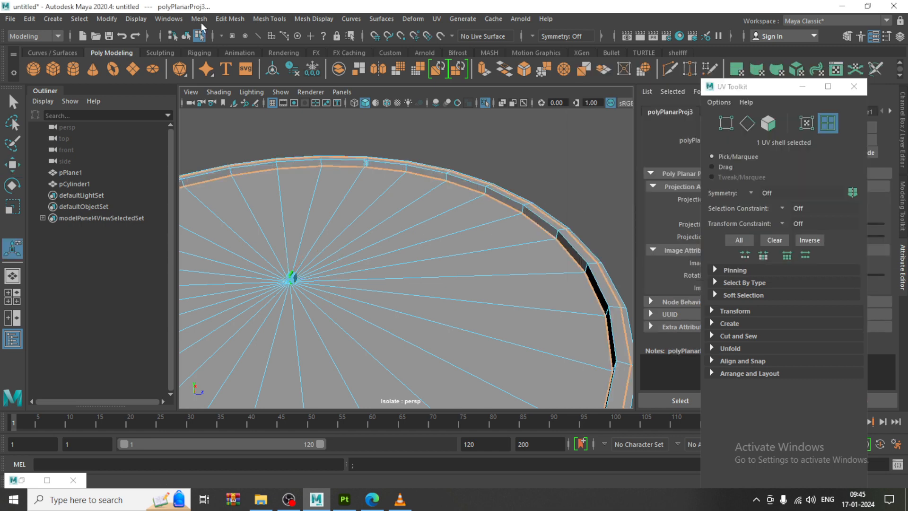
# Reopen the UV Editor, unfold the newly projected rim shell, and deselect it.
pyautogui.click(436, 19)
pyautogui.click(450, 37)
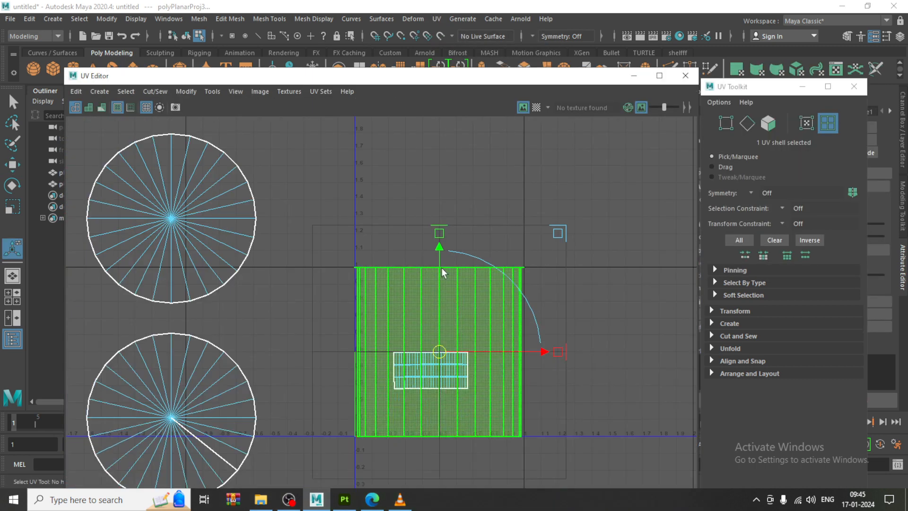
pyautogui.click(218, 142)
pyautogui.click(186, 92)
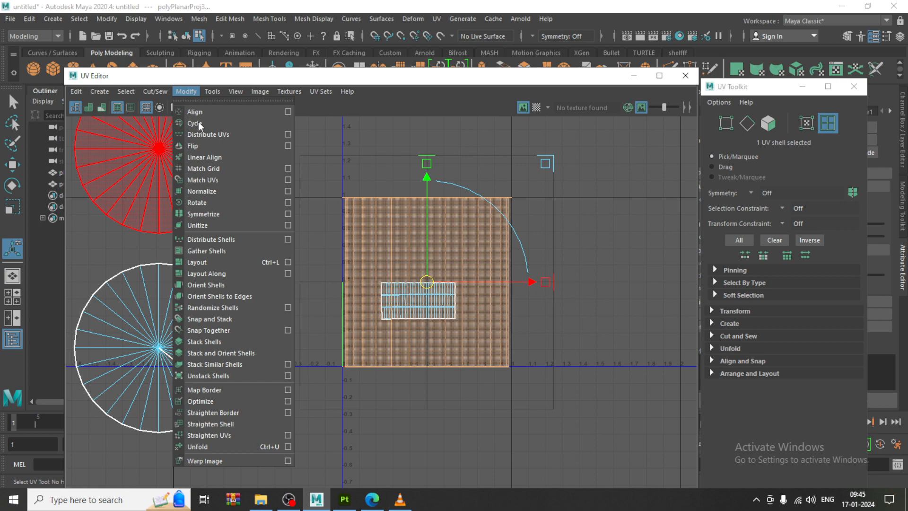
pyautogui.click(247, 447)
pyautogui.scroll(-5, 539, 270)
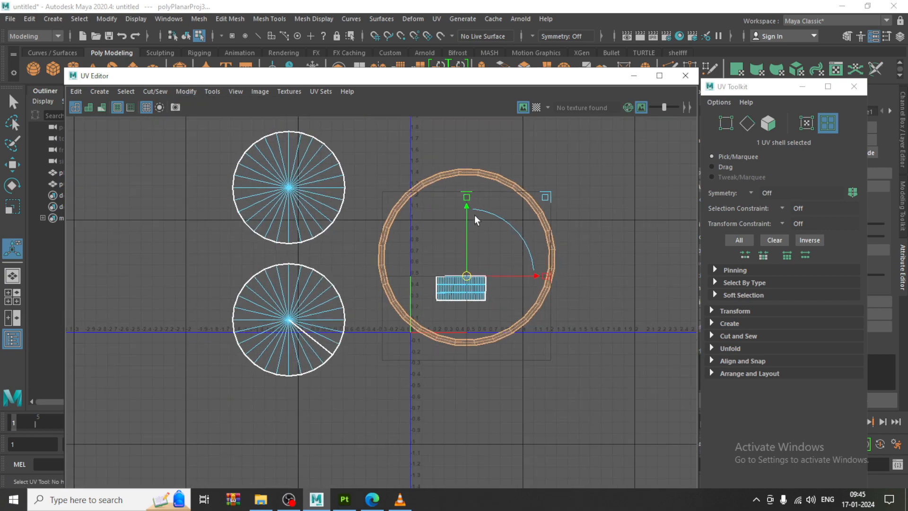
pyautogui.click(547, 169)
pyautogui.scroll(3, 344, 211)
pyautogui.keyDown('alt'); pyautogui.moveTo(539, 208); pyautogui.dragTo(442, 264, button='middle'); pyautogui.keyUp('alt')
pyautogui.scroll(4, 442, 263)
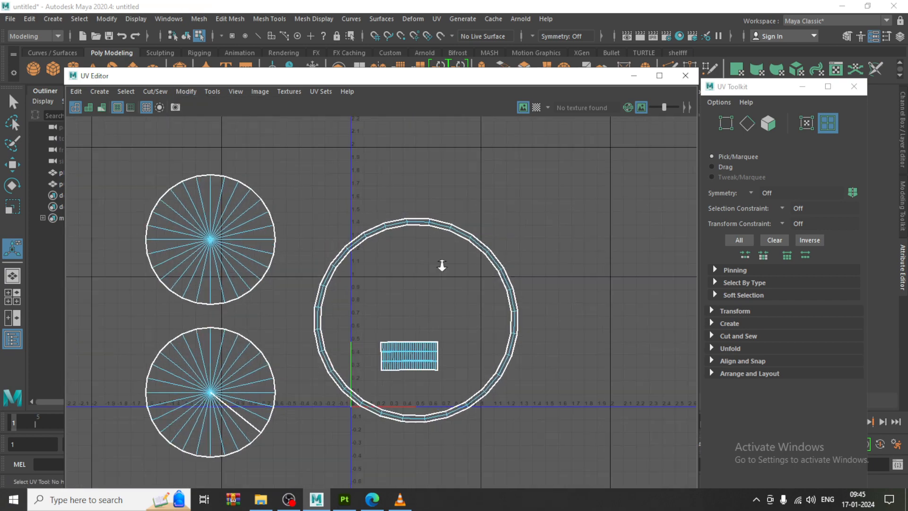
# Cut the ring-shaped rim shell along the two short edges crossing it at its uppermost point.
pyautogui.moveTo(439, 244); pyautogui.dragTo(411, 197, button='right')
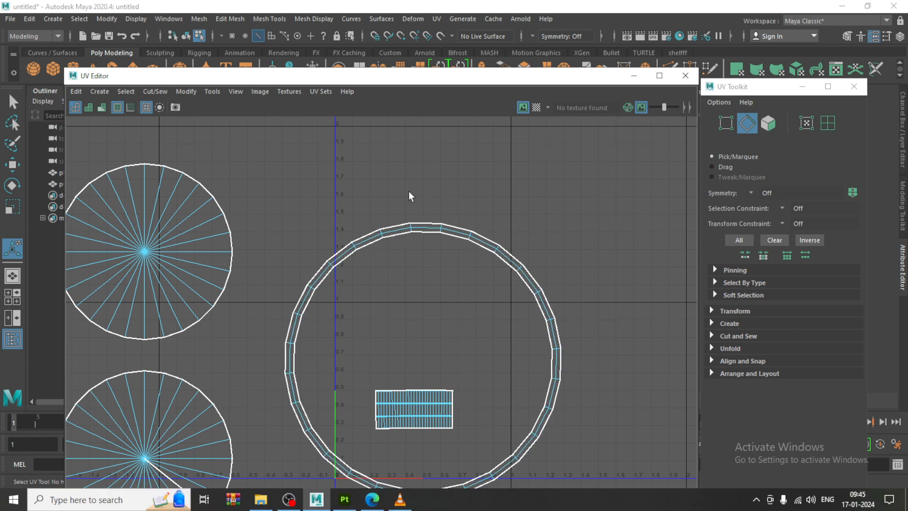
pyautogui.scroll(4, 407, 228)
pyautogui.moveTo(396, 193); pyautogui.dragTo(425, 253)
pyautogui.moveTo(443, 181); pyautogui.dragTo(490, 284)
pyautogui.click(415, 224)
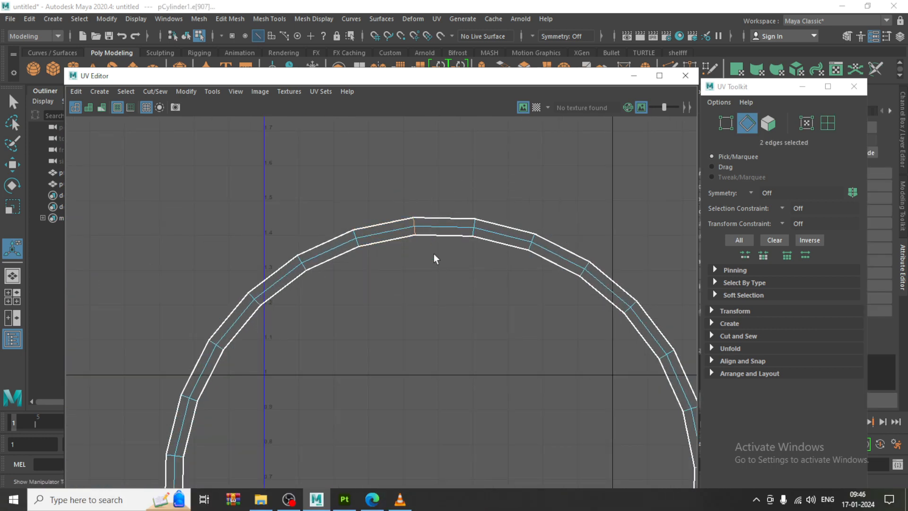
pyautogui.click(144, 91)
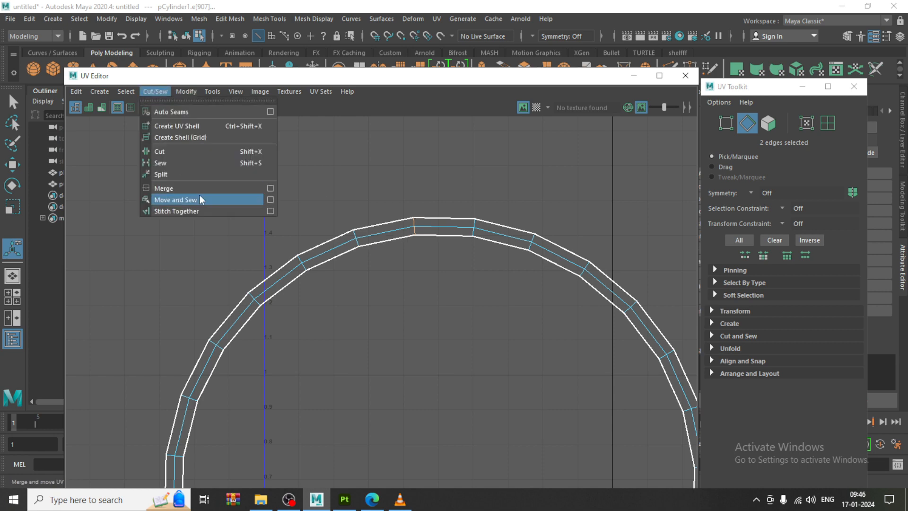
pyautogui.click(168, 149)
# Select the ring-shaped rim shell, straighten its UVs, and clear the selection.
pyautogui.moveTo(449, 227); pyautogui.dragTo(310, 200, button='right')
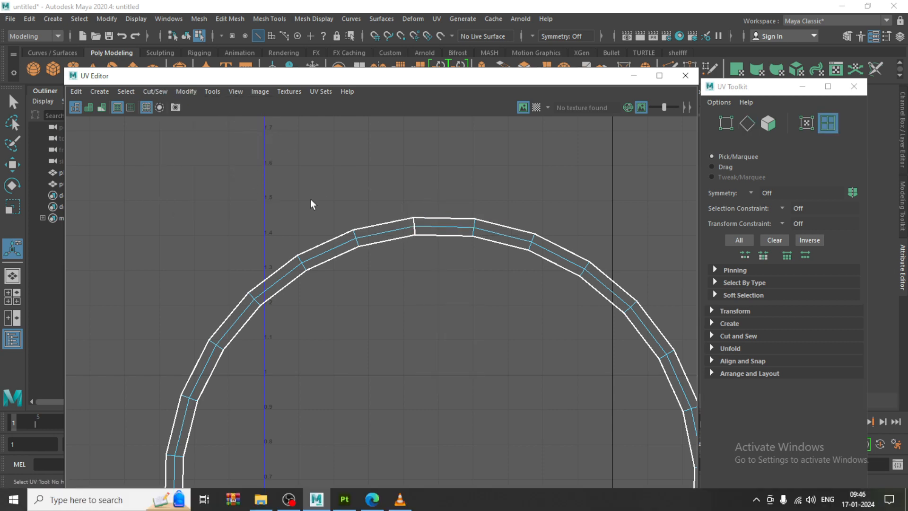
pyautogui.click(361, 241)
pyautogui.click(186, 91)
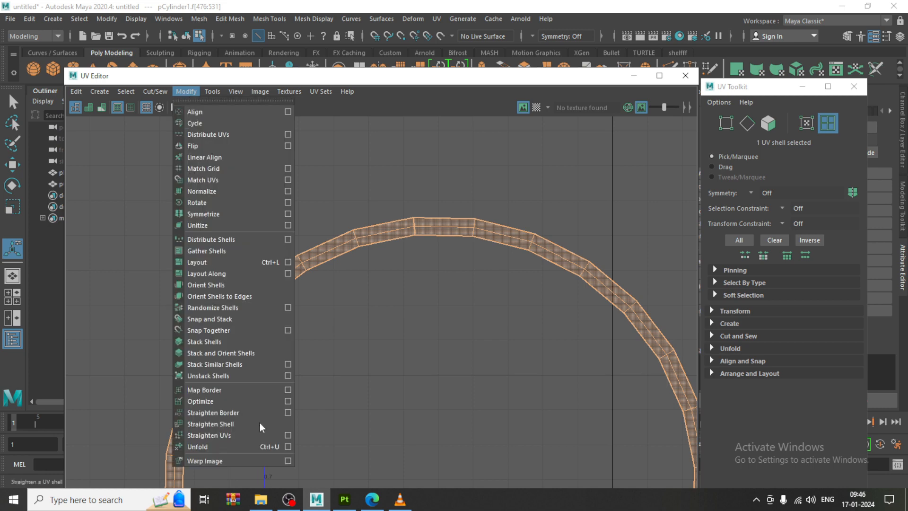
pyautogui.click(228, 437)
pyautogui.scroll(-2, 526, 311)
pyautogui.scroll(-5, 442, 305)
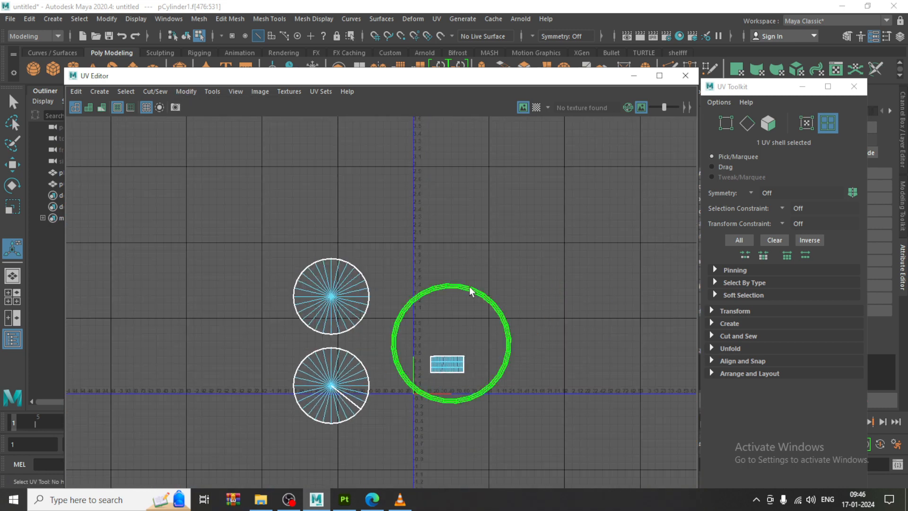
pyautogui.click(470, 239)
# Select all four UV shells and lay them out inside the 0–1 UV space.
pyautogui.moveTo(422, 293); pyautogui.dragTo(323, 232, button='right')
pyautogui.moveTo(262, 196); pyautogui.dragTo(723, 451)
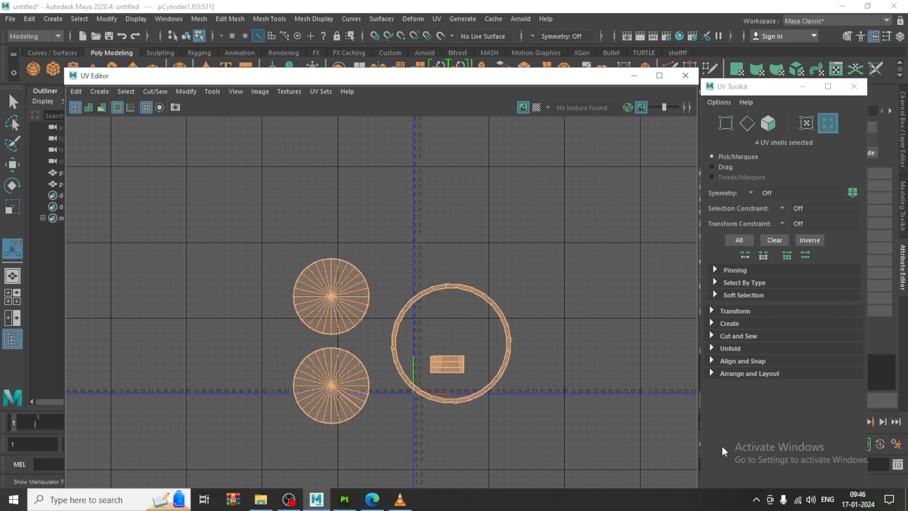
pyautogui.click(185, 91)
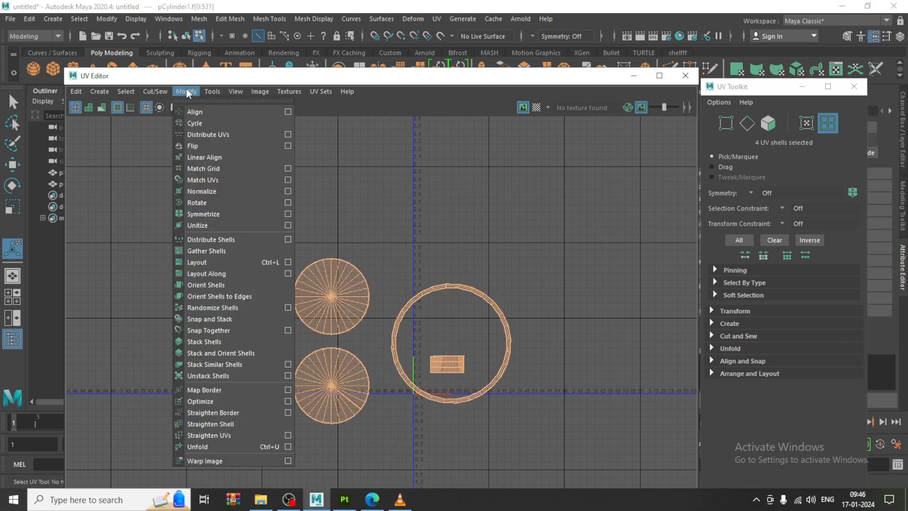
pyautogui.click(212, 264)
pyautogui.scroll(8, 451, 349)
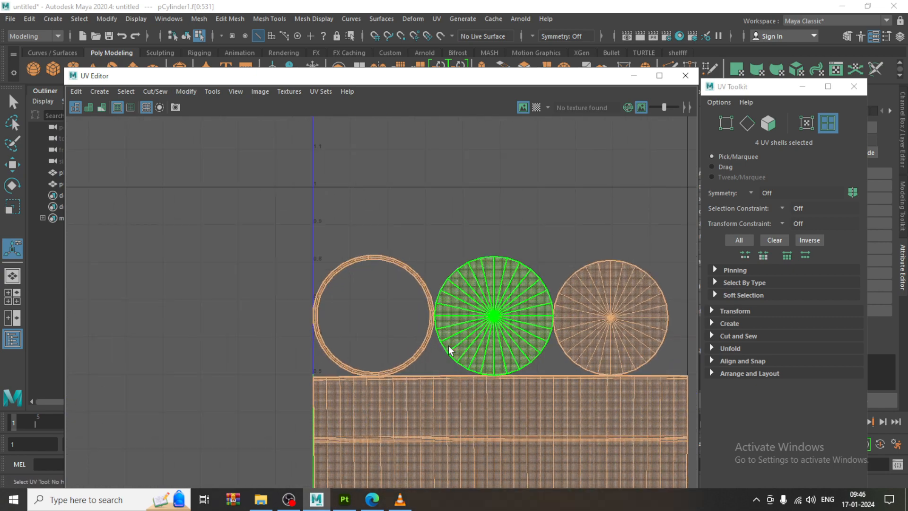
pyautogui.scroll(-2, 433, 328)
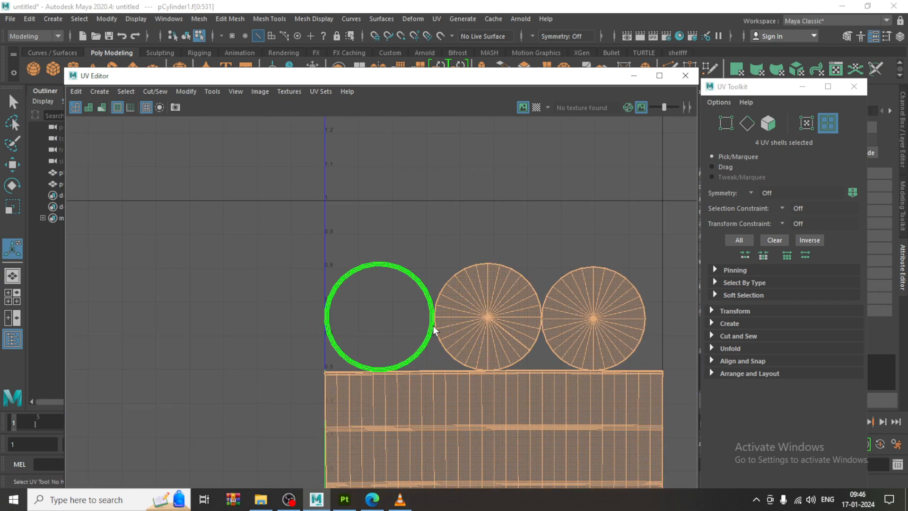
pyautogui.keyDown('alt'); pyautogui.moveTo(466, 330); pyautogui.dragTo(329, 202, button='middle'); pyautogui.keyUp('alt')
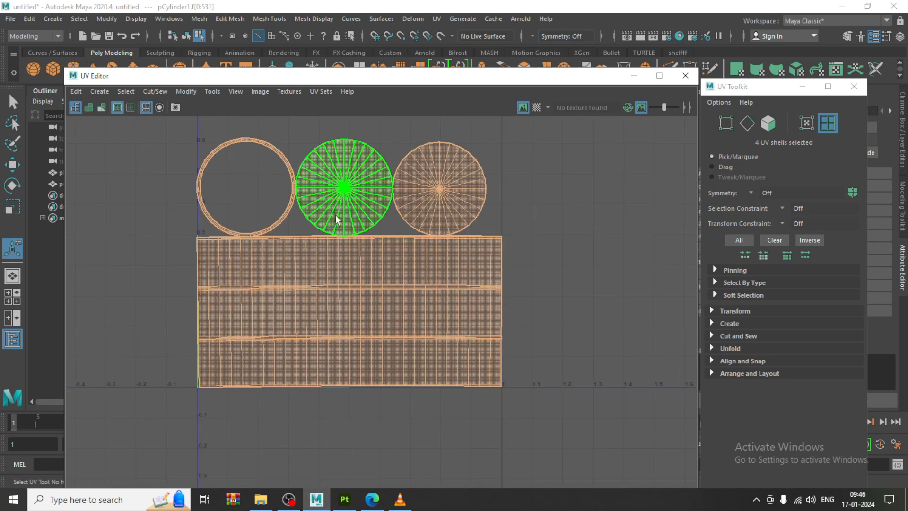
# Minimize the UV Editor, return to object mode, and select the whole barrel with the Move tool.
pyautogui.click(633, 76)
pyautogui.moveTo(391, 186); pyautogui.dragTo(447, 170, button='right')
pyautogui.scroll(-10, 394, 293)
pyautogui.keyDown('alt'); pyautogui.moveTo(388, 303); pyautogui.dragTo(384, 248, button='middle'); pyautogui.keyUp('alt')
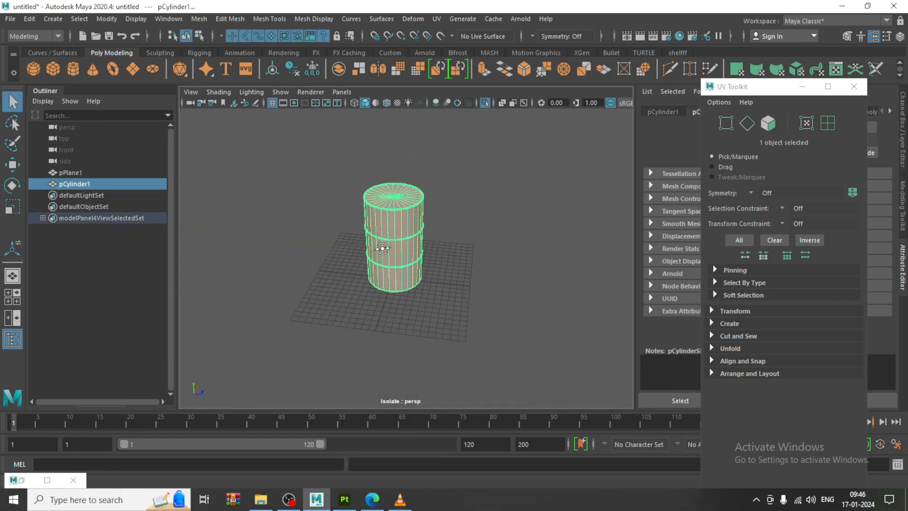
pyautogui.keyDown('alt'); pyautogui.moveTo(384, 248); pyautogui.dragTo(454, 215); pyautogui.keyUp('alt')
pyautogui.click(454, 215)
pyautogui.click(405, 212)
pyautogui.scroll(6, 406, 211)
pyautogui.keyDown('alt'); pyautogui.moveTo(401, 217); pyautogui.dragTo(398, 230, button='middle'); pyautogui.keyUp('alt')
pyautogui.press('w')
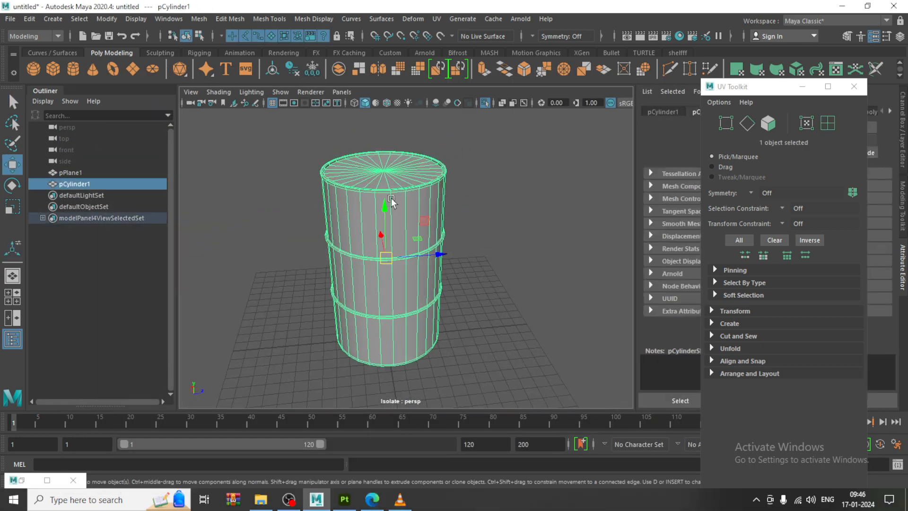
# Assign a new Lambert material to the barrel and minimize the UV Toolkit to reach the material's attributes.
pyautogui.moveTo(392, 187); pyautogui.dragTo(418, 473, button='right')
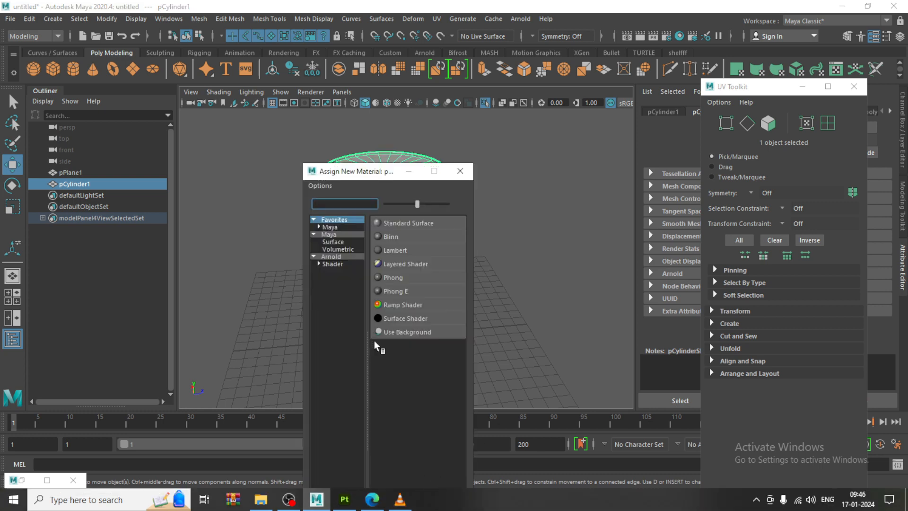
pyautogui.click(392, 247)
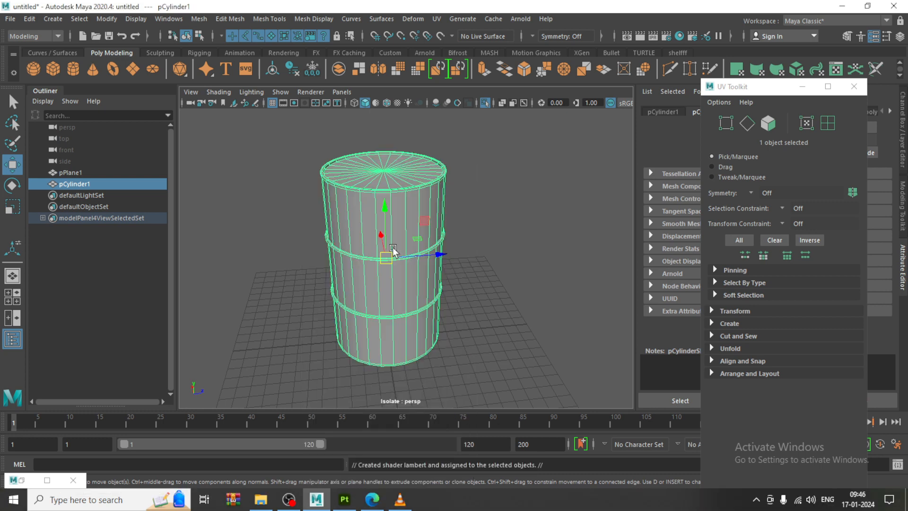
pyautogui.click(802, 86)
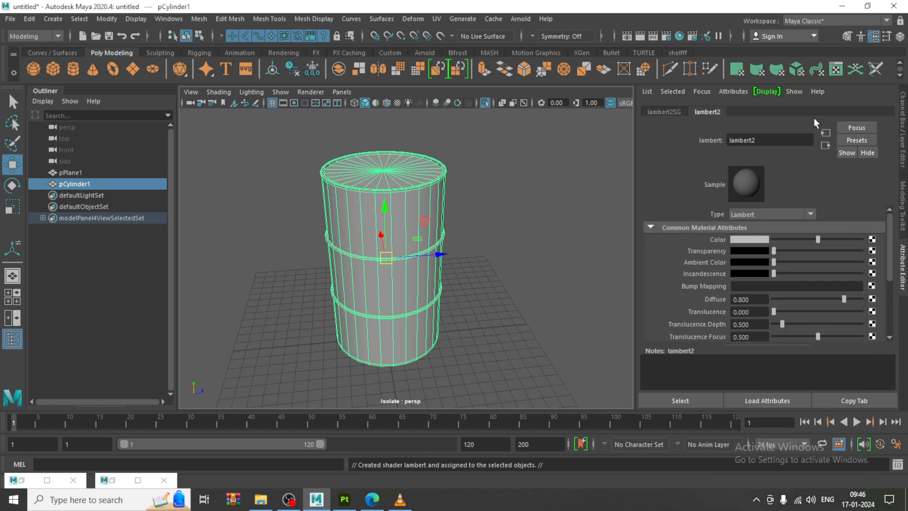
# Connect a Checker texture to the Lambert material's color and reselect the barrel.
pyautogui.click(871, 239)
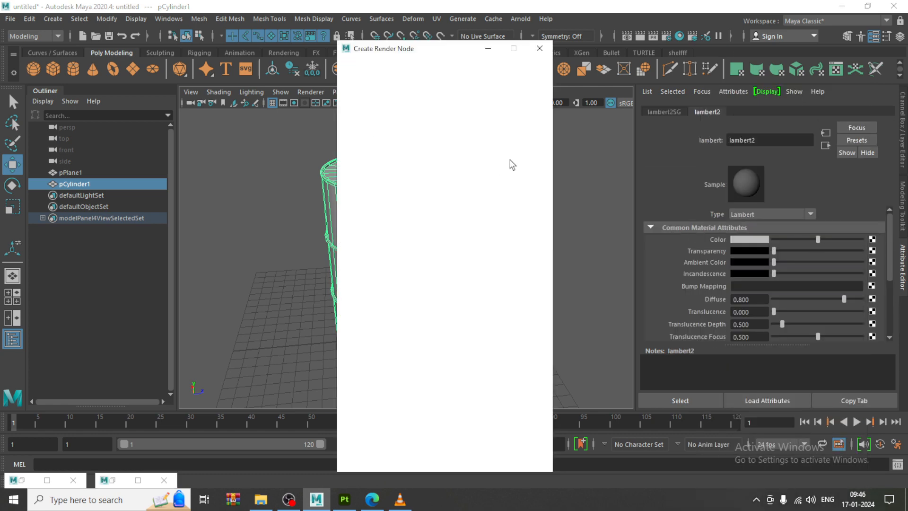
pyautogui.click(440, 114)
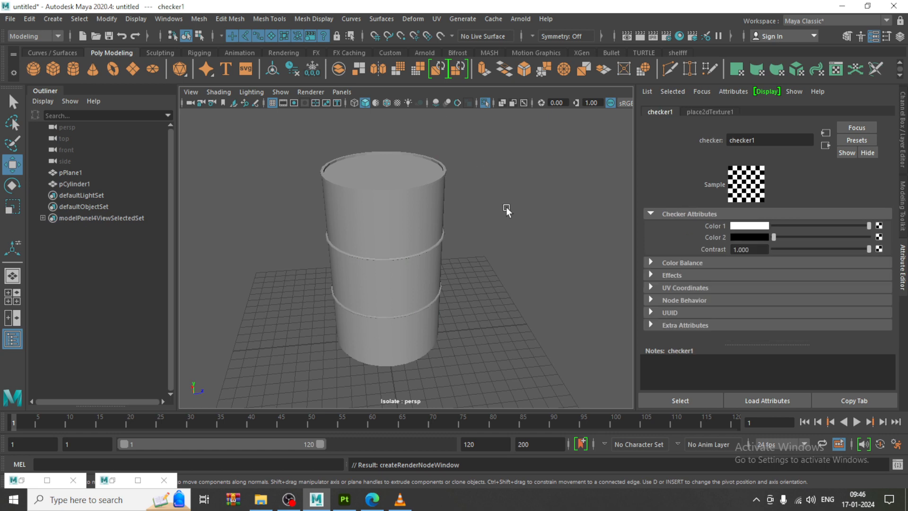
pyautogui.click(507, 209)
pyautogui.click(399, 229)
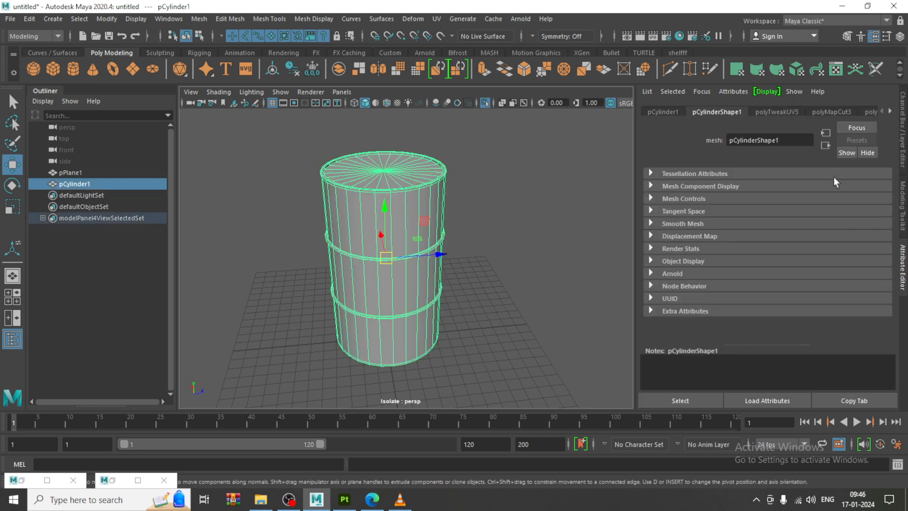
# Open the checker's 2D placement through the barrel's material and set Repeat UV to 10 by 10.
pyautogui.rightClick(354, 239)
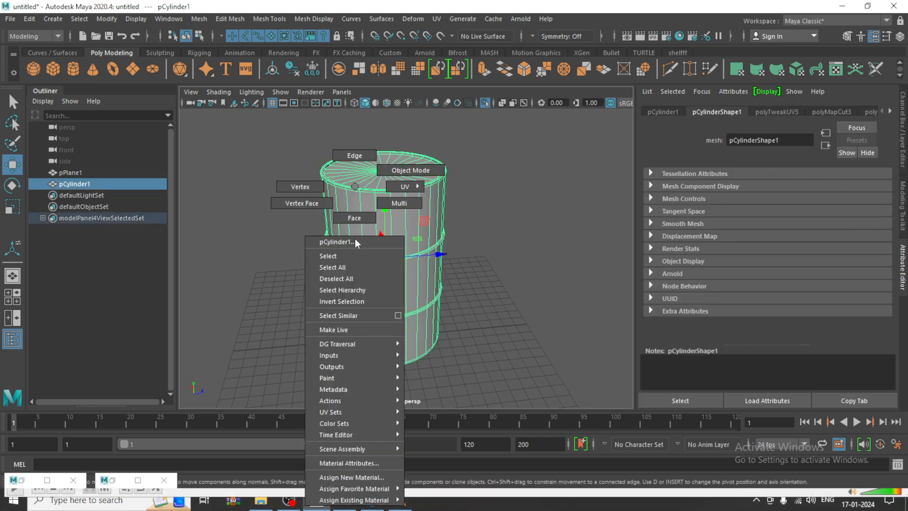
pyautogui.click(362, 466)
pyautogui.click(872, 239)
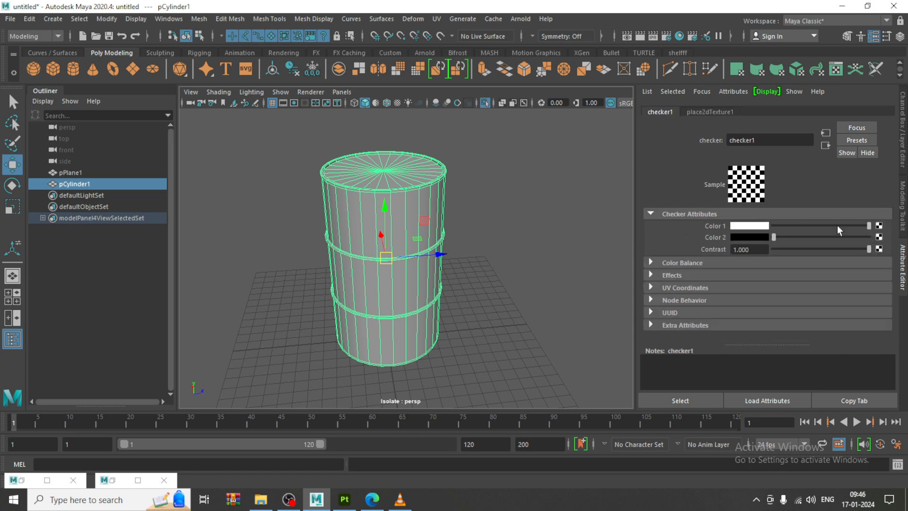
pyautogui.click(724, 113)
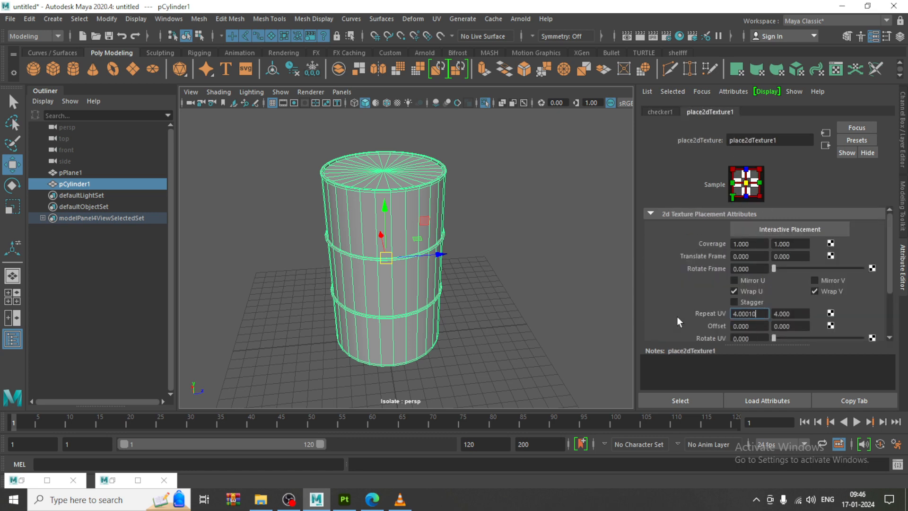
pyautogui.press('Tab')
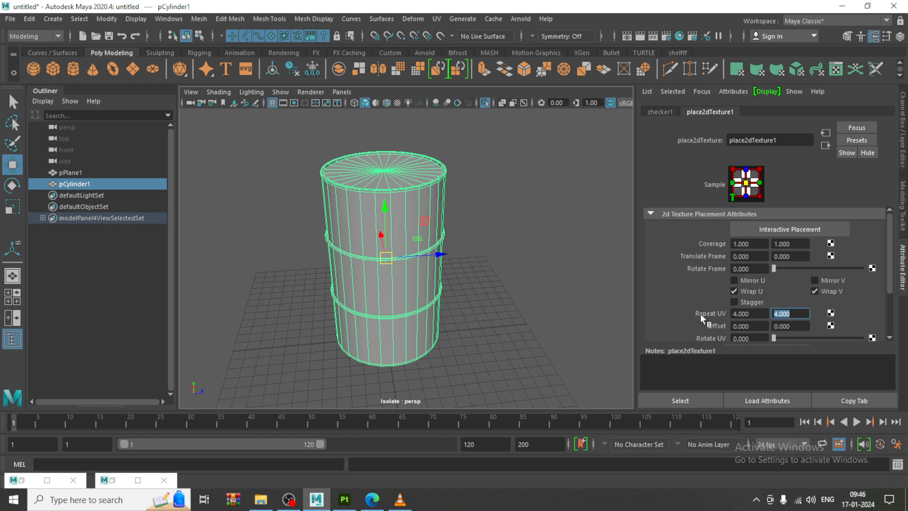
pyautogui.moveTo(753, 316); pyautogui.dragTo(661, 315)
pyautogui.write('10')
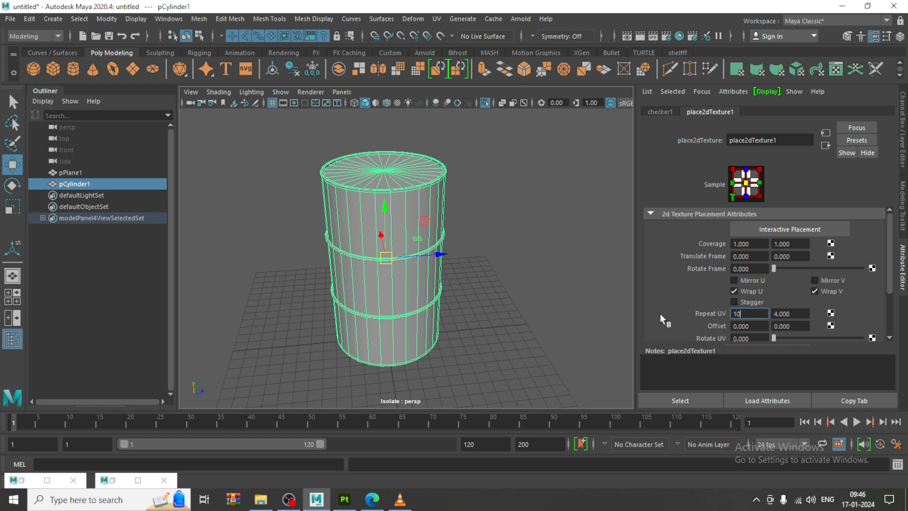
pyautogui.press('Tab')
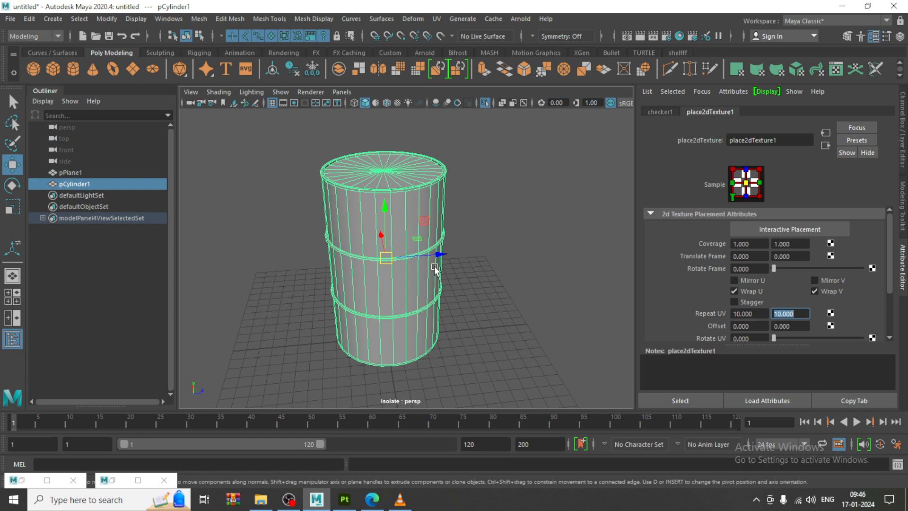
pyautogui.press('Return')
# Show the checker texture on the barrel in the viewport and leave the barrel selected.
pyautogui.click(474, 167)
pyautogui.keyDown('alt'); pyautogui.moveTo(474, 167); pyautogui.dragTo(449, 258); pyautogui.keyUp('alt')
pyautogui.click(449, 258)
pyautogui.keyDown('alt'); pyautogui.moveTo(460, 251); pyautogui.dragTo(447, 221, button='right'); pyautogui.keyUp('alt')
# Start exporting the selected barrel with the file type set to FBX export.
pyautogui.click(9, 20)
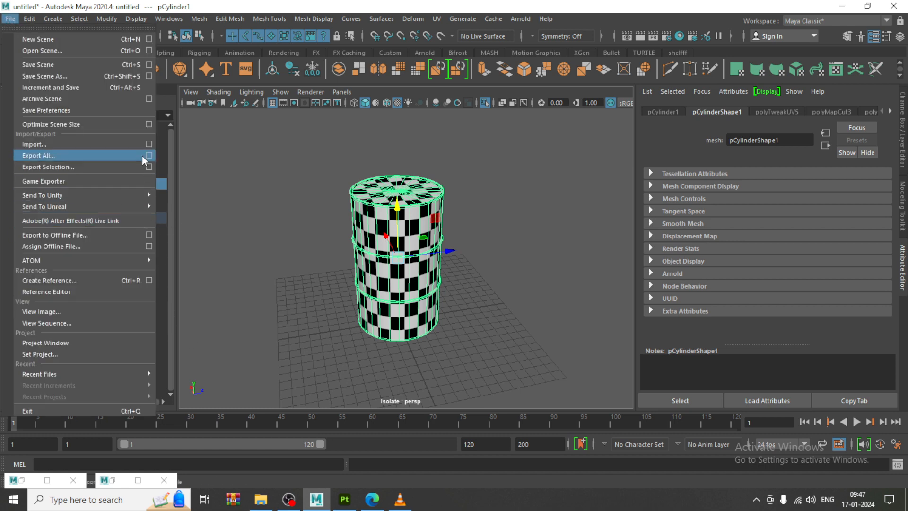
pyautogui.click(149, 167)
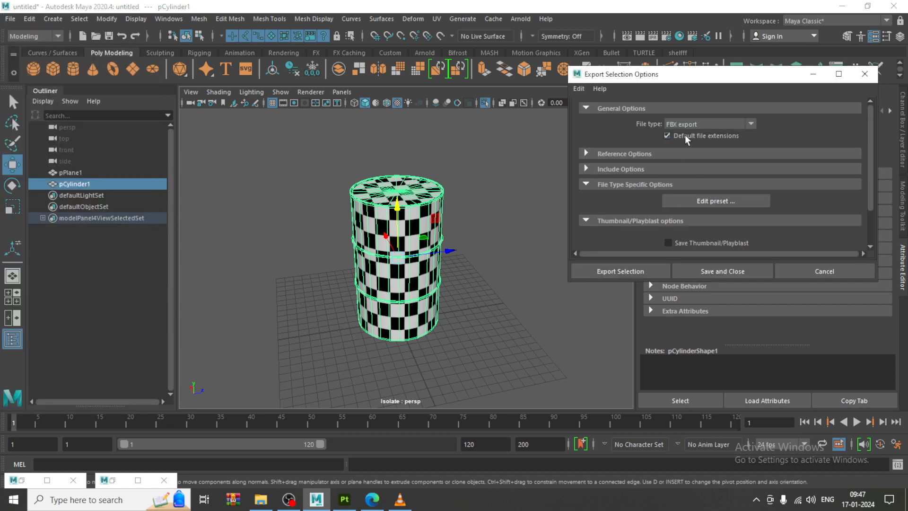
pyautogui.click(698, 124)
pyautogui.scroll(-2, 703, 226)
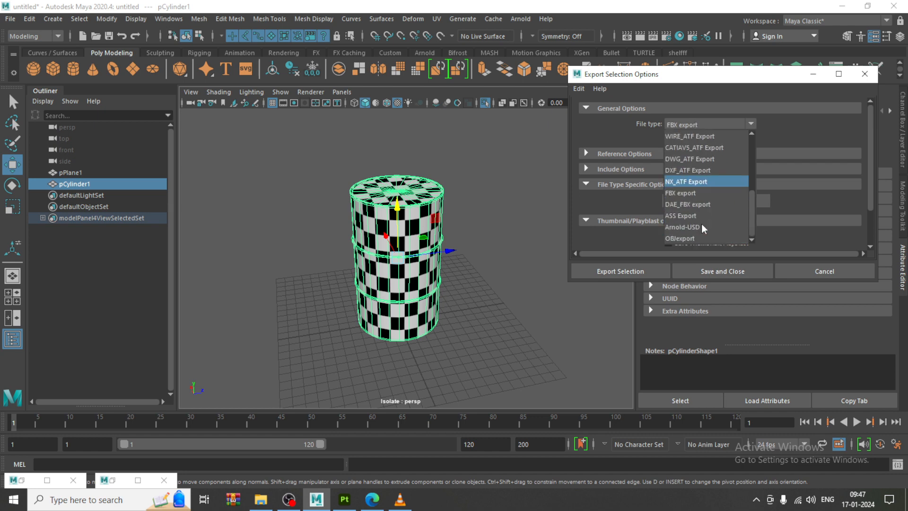
pyautogui.click(690, 192)
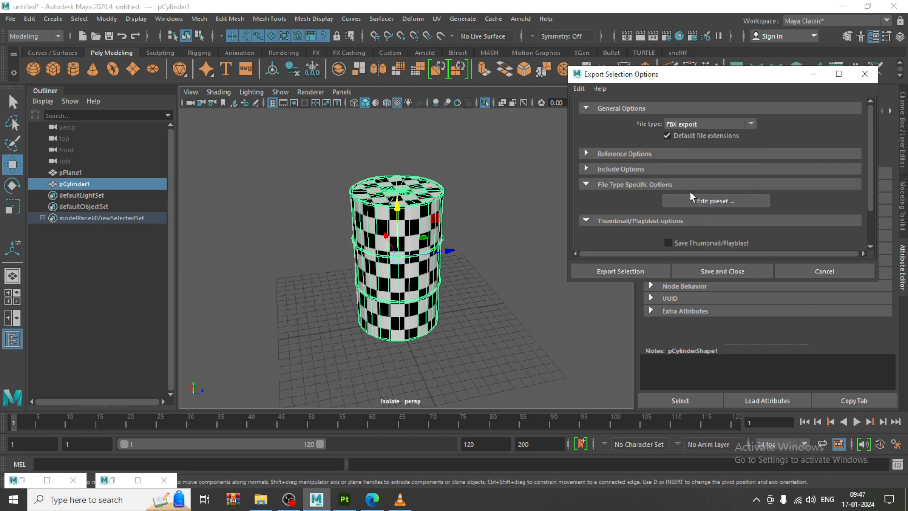
pyautogui.click(628, 272)
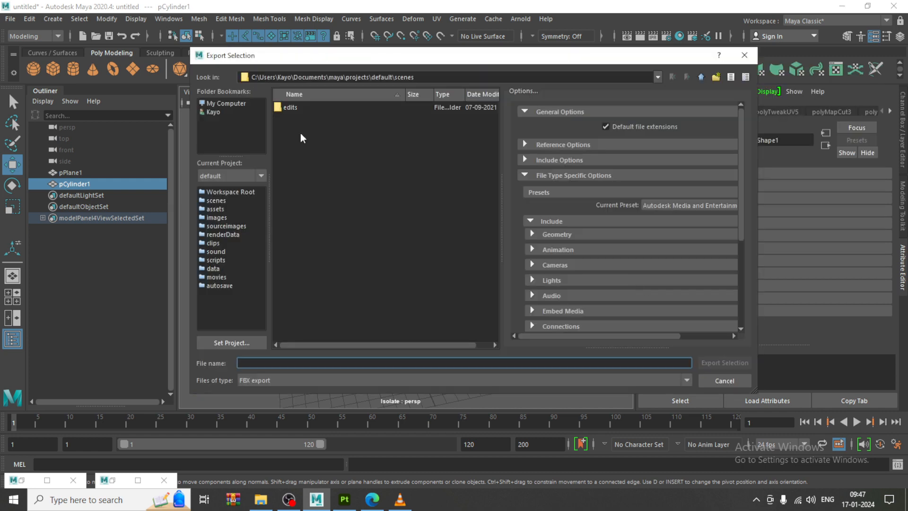
# Browse to the Jan 2024 folder on drive D: as the export destination.
pyautogui.click(234, 106)
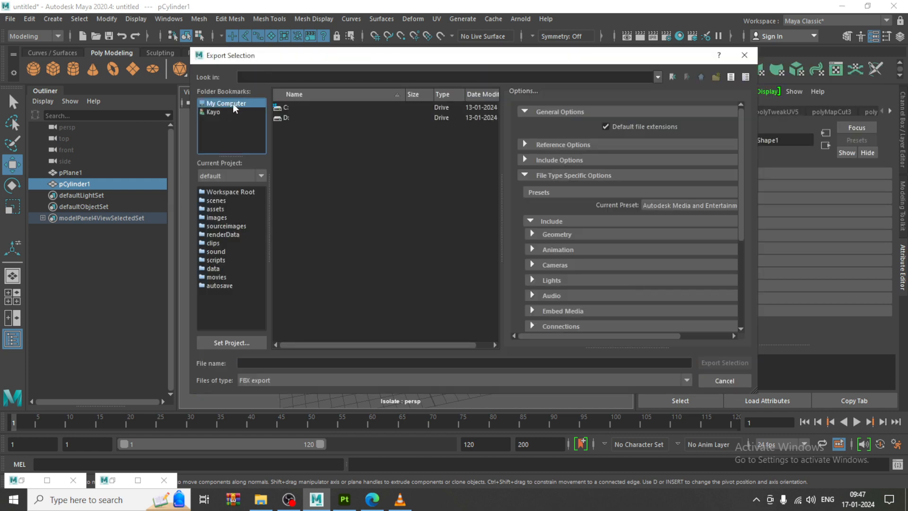
pyautogui.click(225, 201)
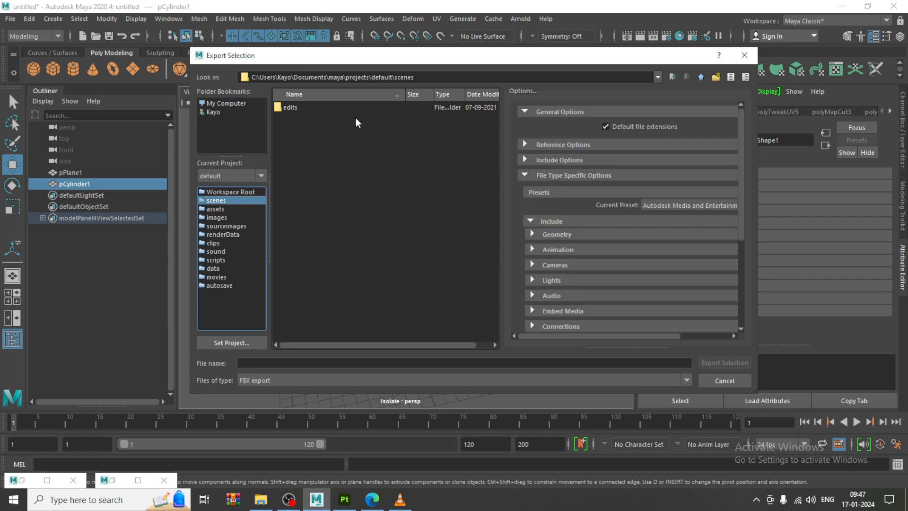
pyautogui.click(215, 227)
pyautogui.click(224, 106)
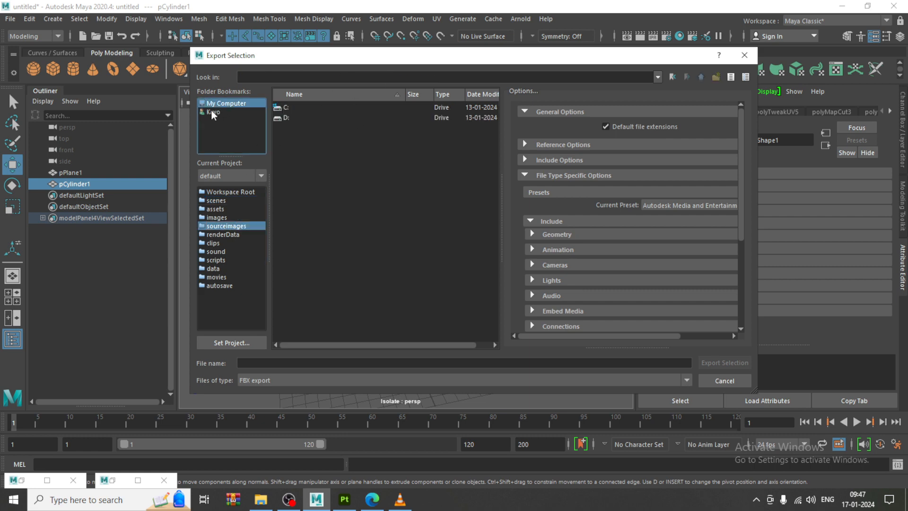
pyautogui.doubleClick(279, 118)
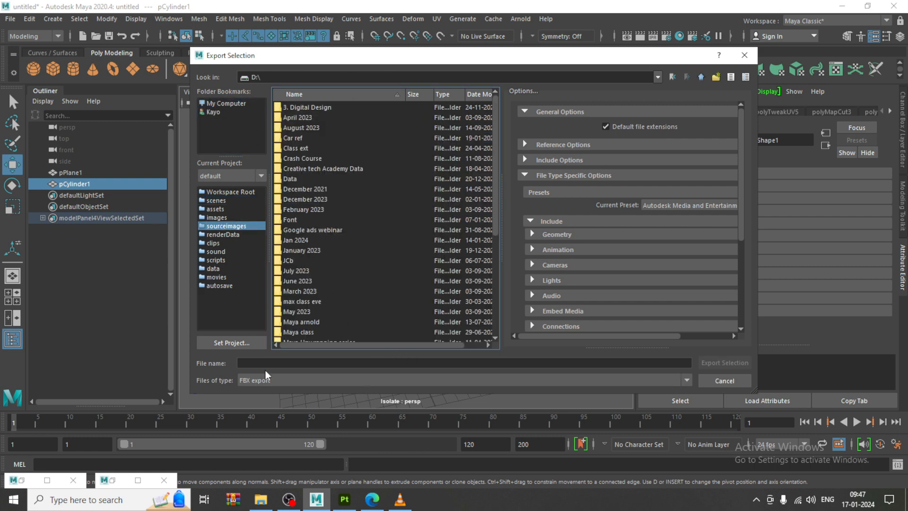
pyautogui.click(304, 219)
pyautogui.press('j')
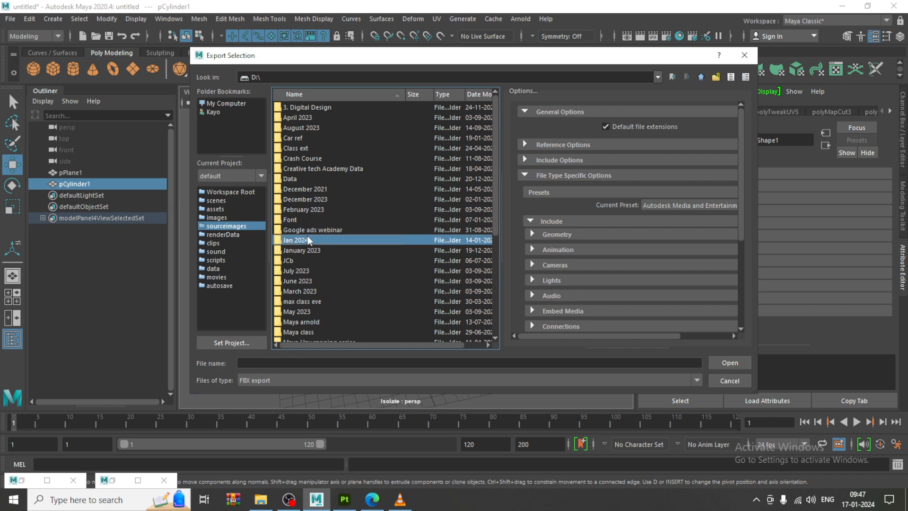
pyautogui.doubleClick(309, 240)
# Name the export file Drum, export the selection, and close the export report.
pyautogui.click(267, 362)
pyautogui.write('Drum')
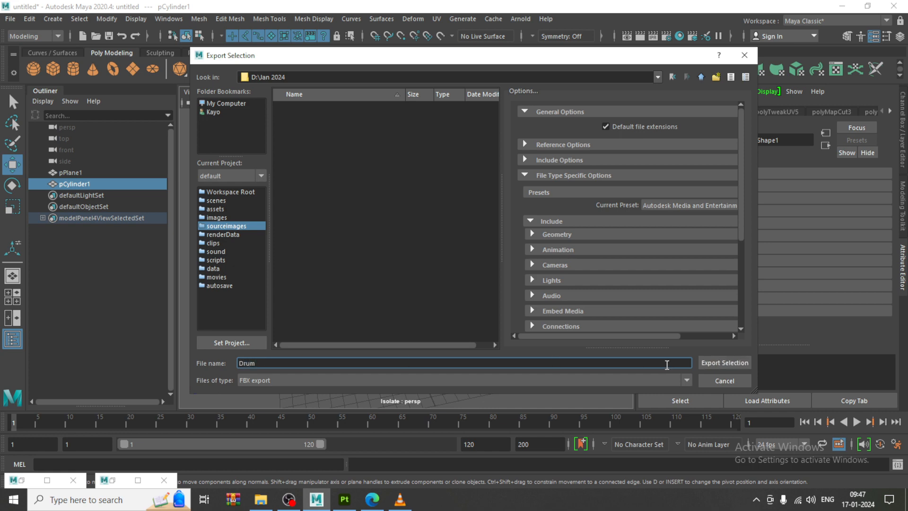
pyautogui.click(727, 363)
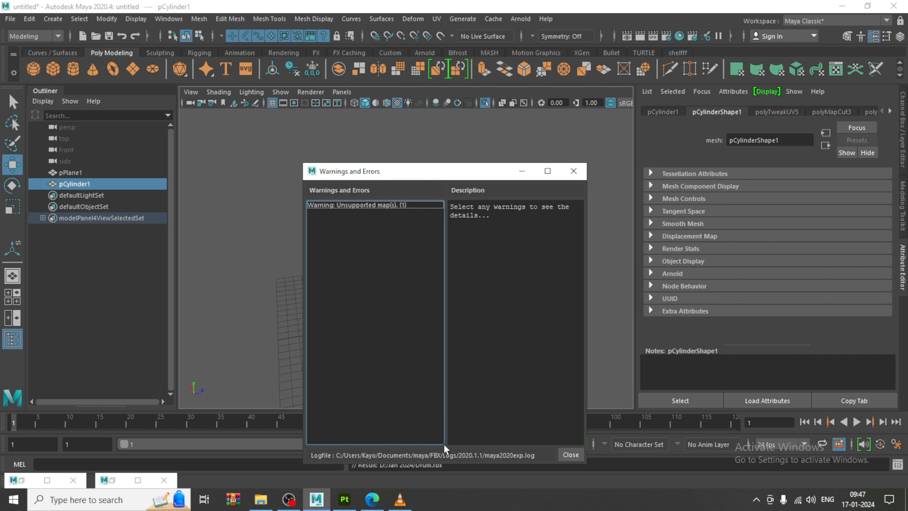
pyautogui.click(571, 454)
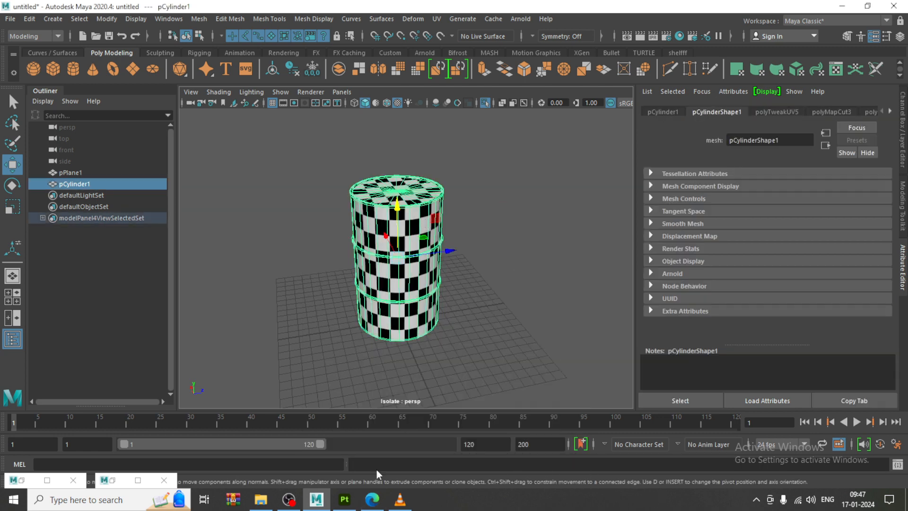
# Switch to Adobe Substance 3D Painter, widen the 3D view, and begin a new project with document resolution 1024.
pyautogui.click(345, 498)
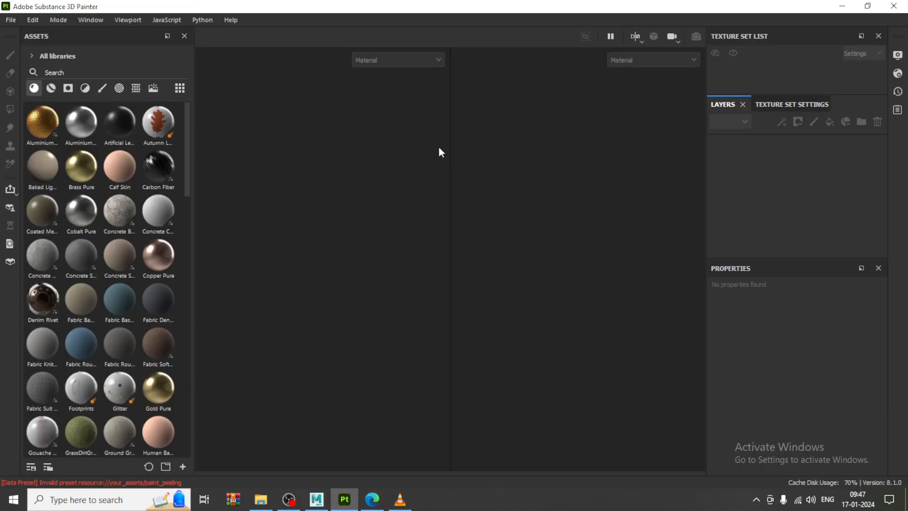
pyautogui.moveTo(450, 172); pyautogui.dragTo(620, 172)
pyautogui.click(11, 19)
pyautogui.click(21, 33)
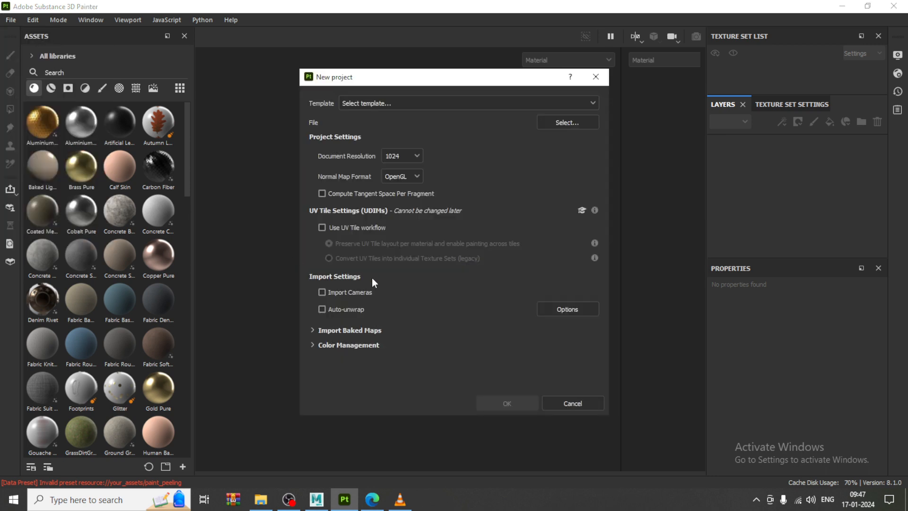
pyautogui.click(403, 158)
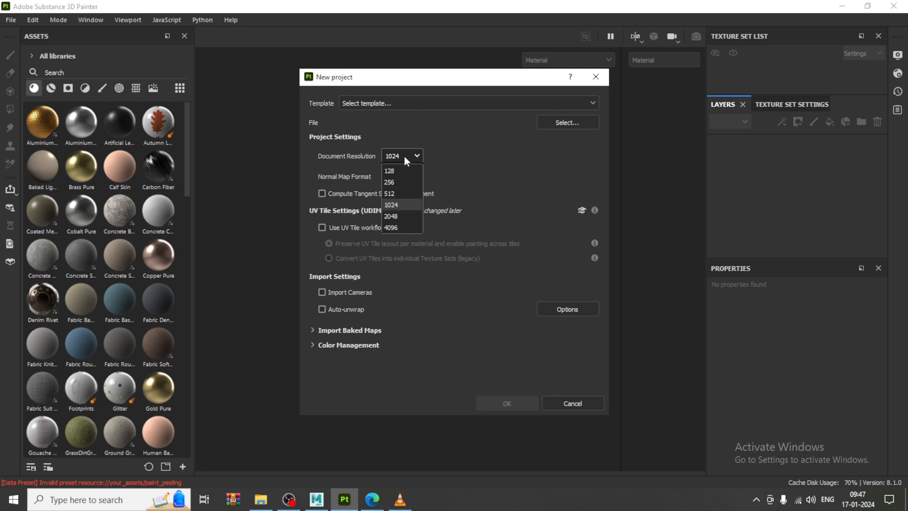
pyautogui.click(407, 207)
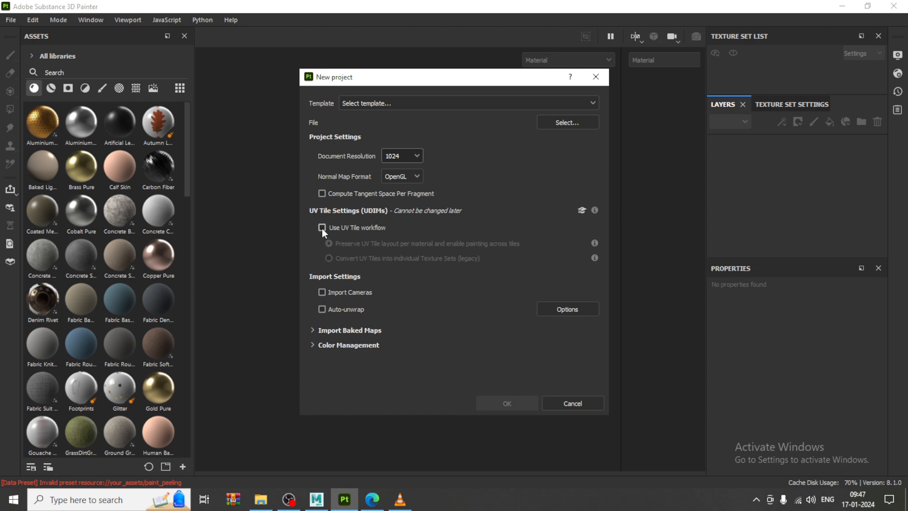
# Load Drum.fbx from the Jan 2024 folder on drive D: as the project mesh and create the project.
pyautogui.click(571, 122)
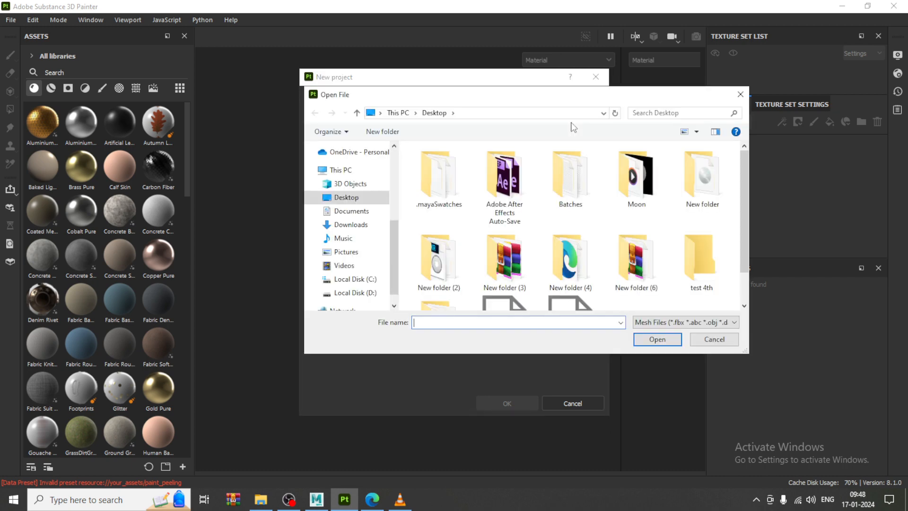
pyautogui.click(352, 292)
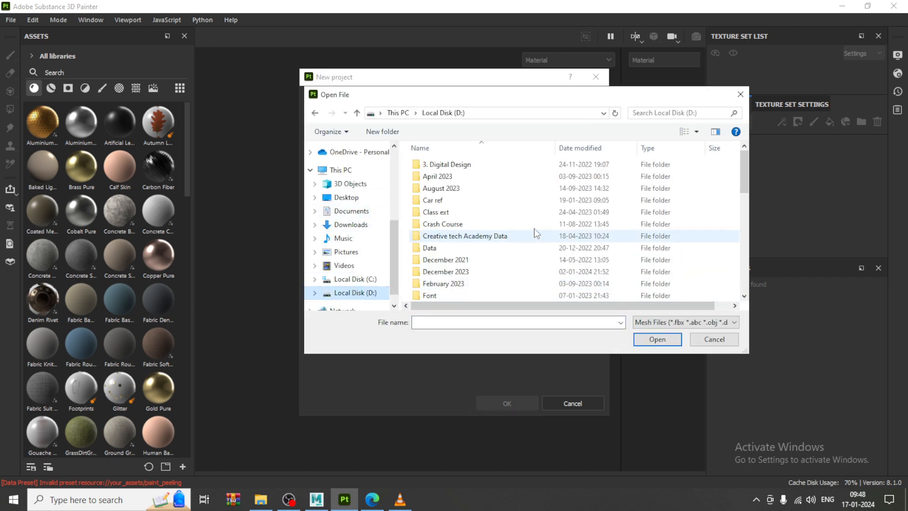
pyautogui.scroll(-4, 476, 200)
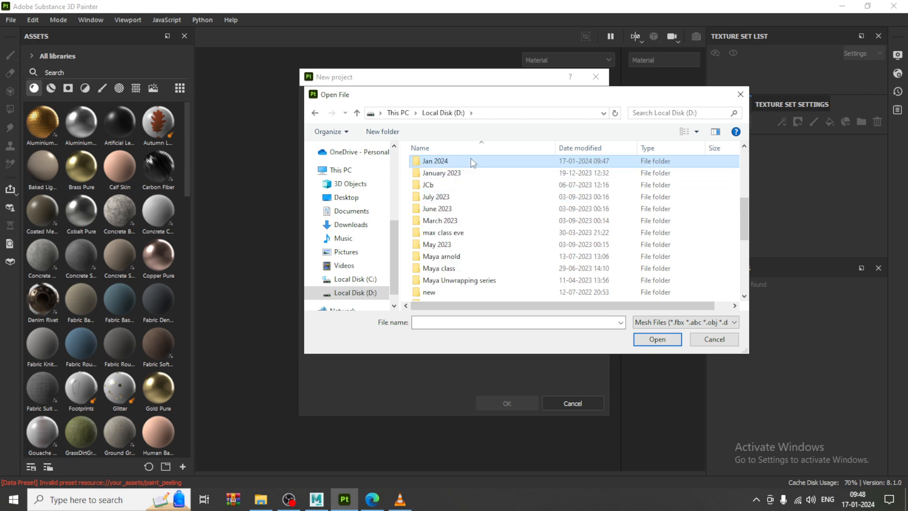
pyautogui.doubleClick(470, 162)
pyautogui.click(439, 176)
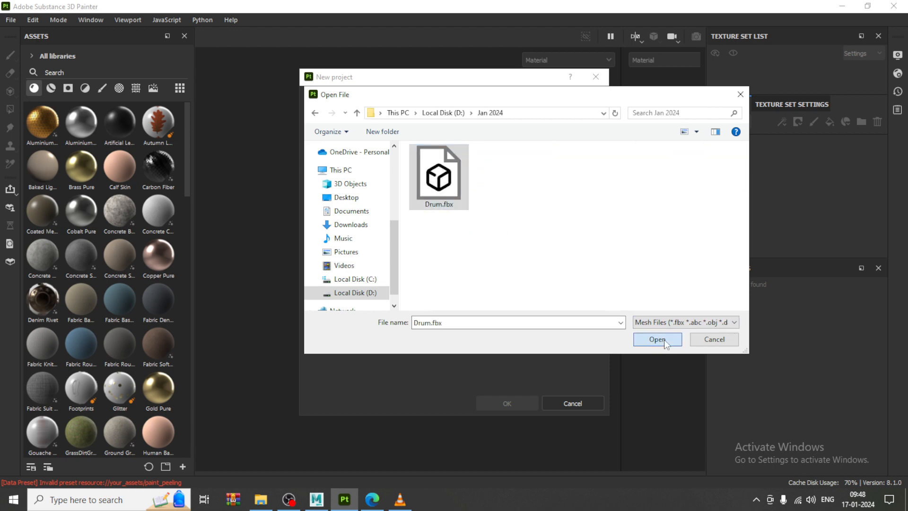
pyautogui.click(658, 339)
pyautogui.click(526, 403)
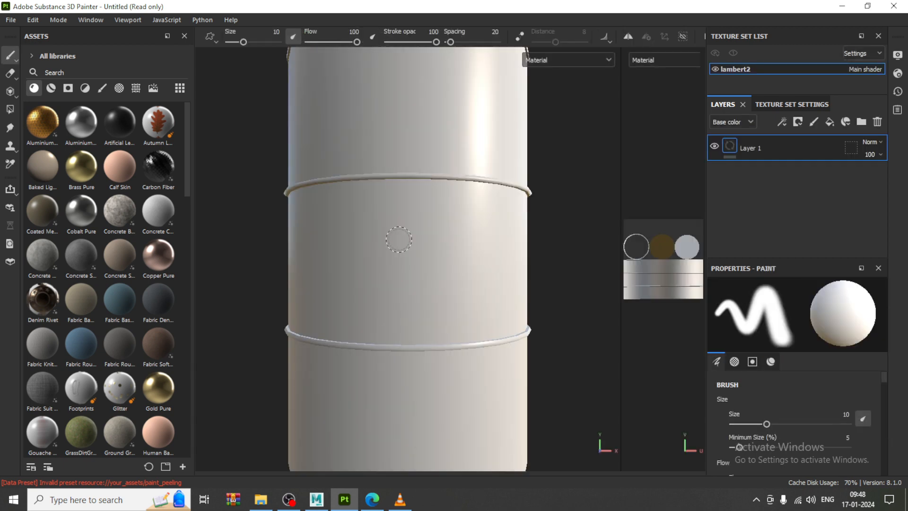
# Inspect the whole barrel in a slightly wider 3D view, hiding and reshowing the lambert2 texture set.
pyautogui.keyDown('alt'); pyautogui.moveTo(399, 239); pyautogui.dragTo(457, 314); pyautogui.keyUp('alt')
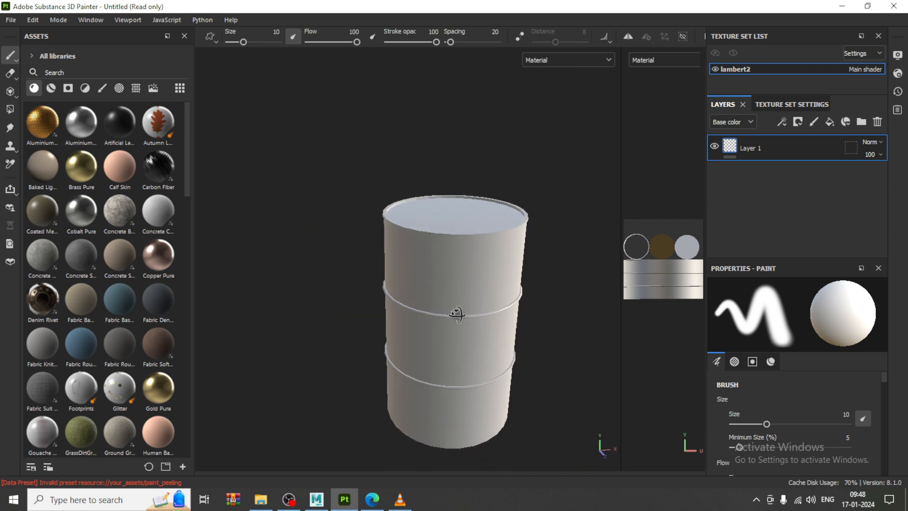
pyautogui.keyDown('alt'); pyautogui.moveTo(458, 314); pyautogui.dragTo(440, 229, button='right'); pyautogui.keyUp('alt')
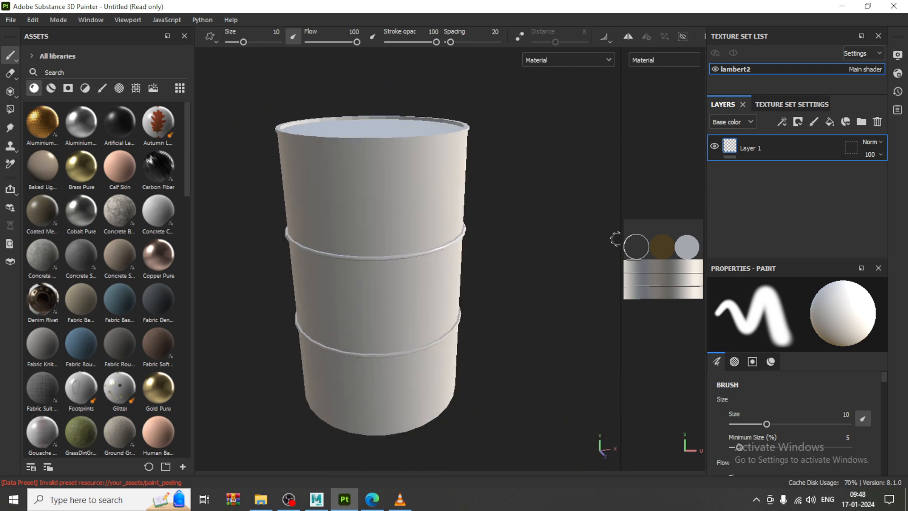
pyautogui.moveTo(620, 228)
pyautogui.mouseDown()
pyautogui.moveTo(534, 227)
pyautogui.moveTo(630, 229)
pyautogui.mouseUp()
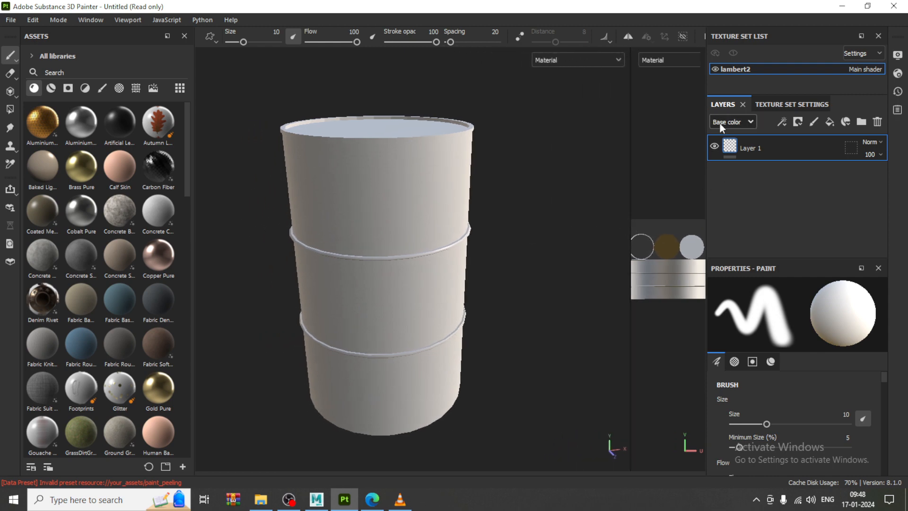
pyautogui.click(715, 69)
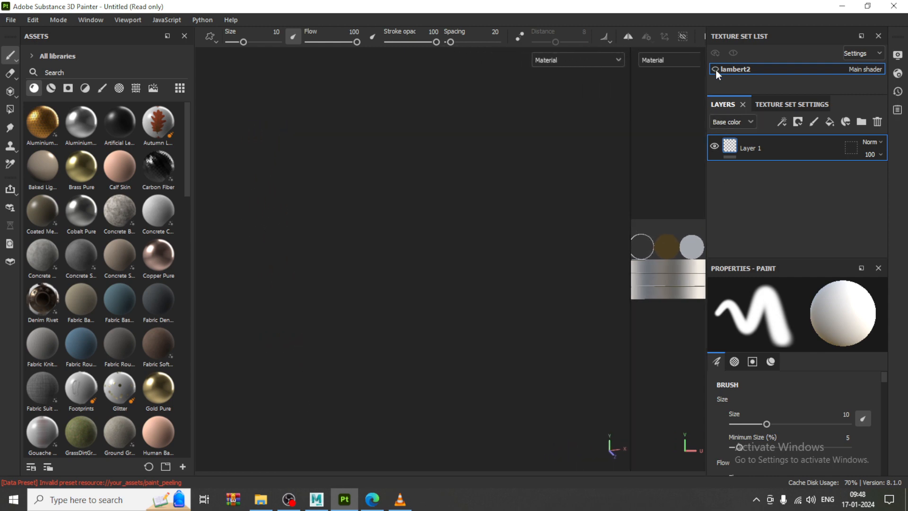
pyautogui.click(715, 69)
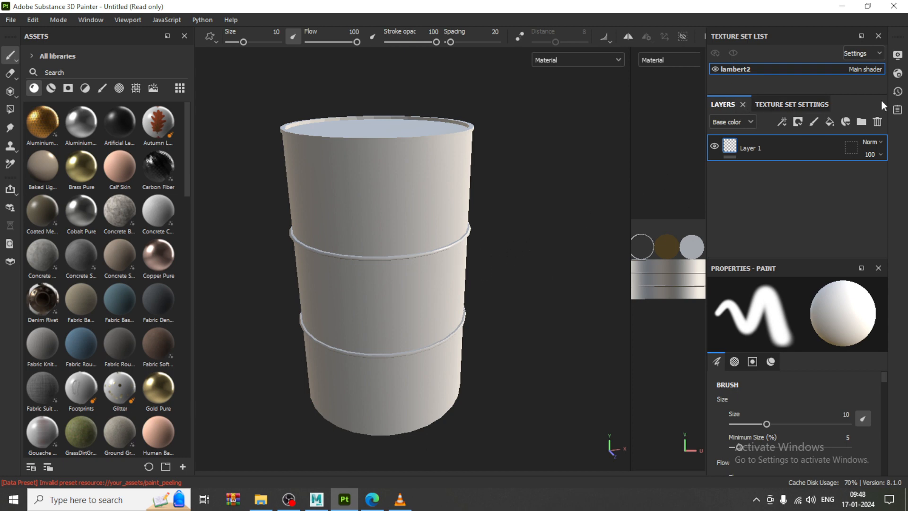
# Set the lambert2 texture set's size to 2048 in the texture set settings.
pyautogui.click(795, 105)
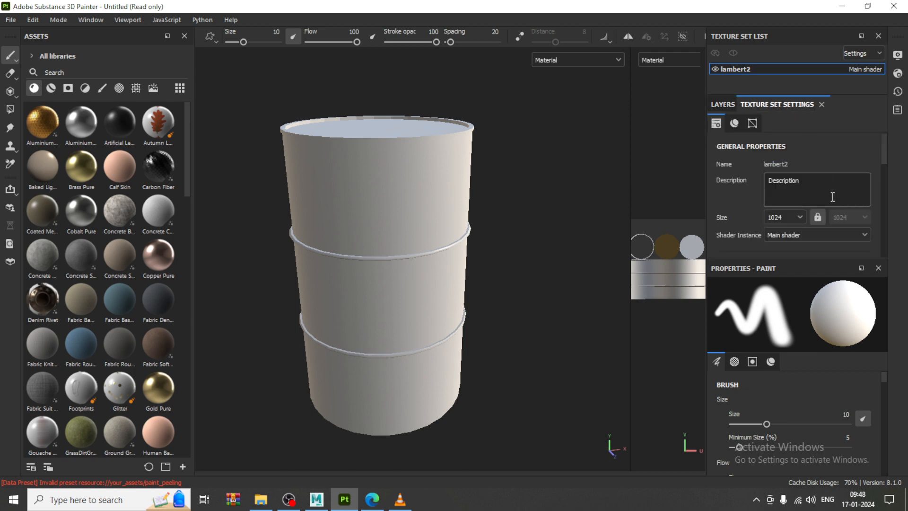
pyautogui.scroll(-2, 831, 195)
pyautogui.click(793, 188)
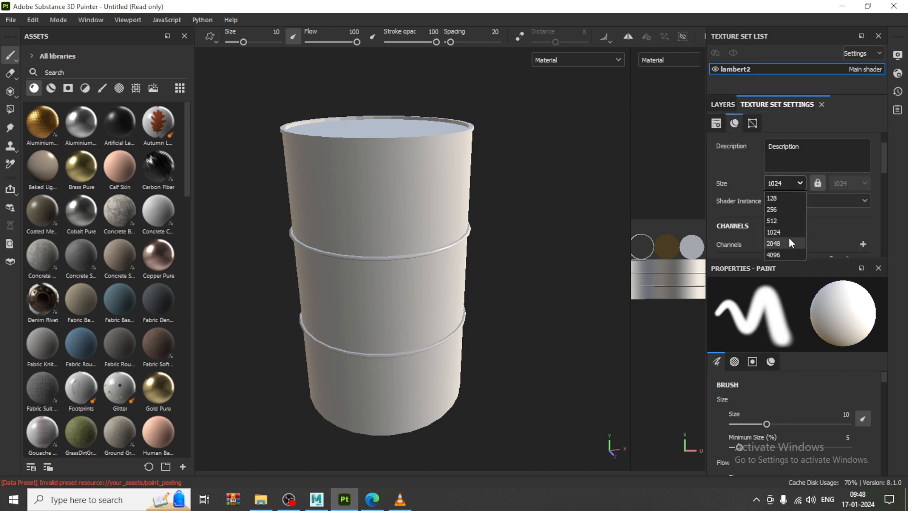
pyautogui.click(786, 243)
# Open the mesh map baking settings and set the common output size to 2048.
pyautogui.scroll(-5, 877, 175)
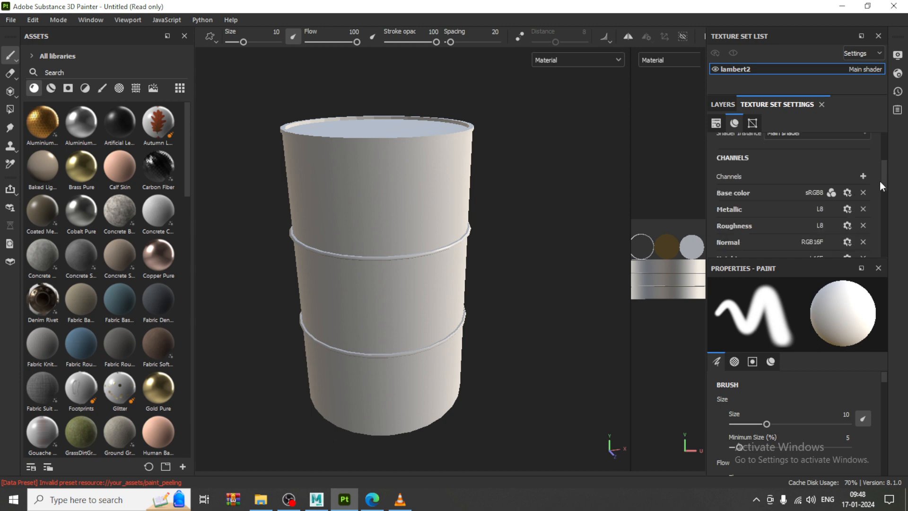
pyautogui.scroll(-4, 873, 197)
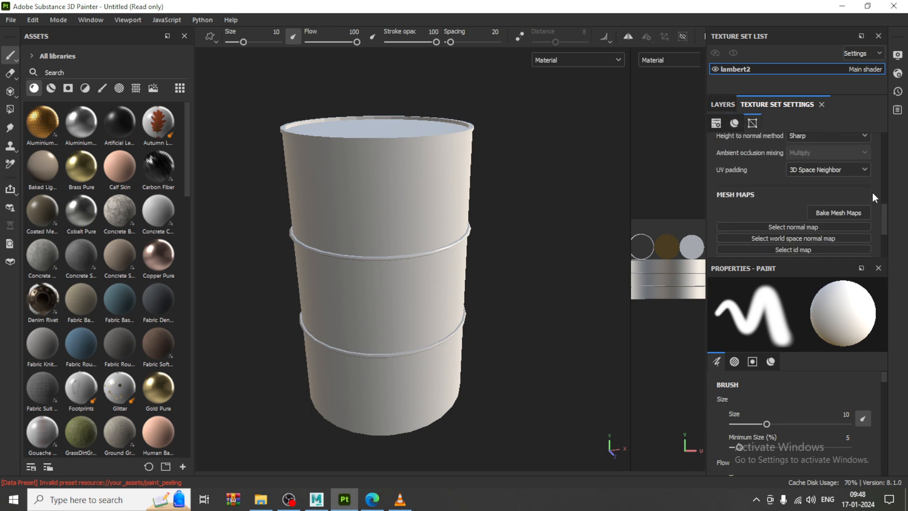
pyautogui.click(835, 214)
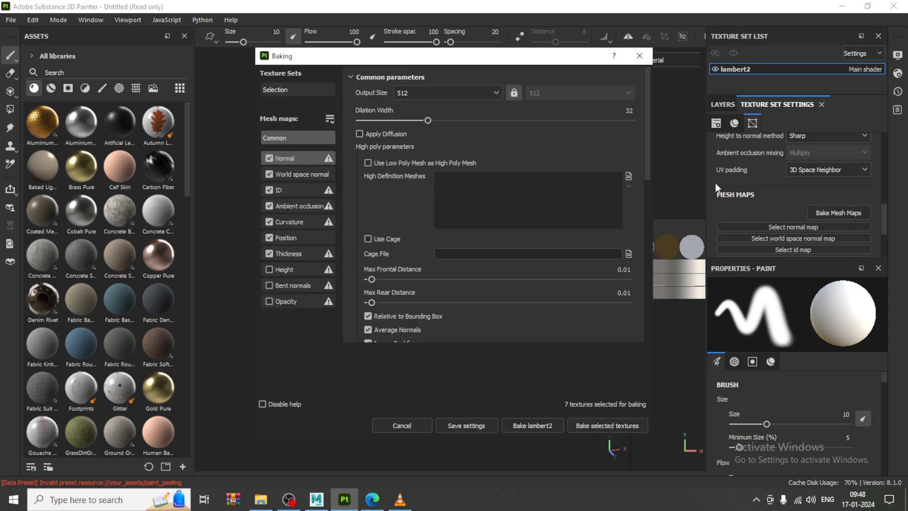
pyautogui.click(434, 93)
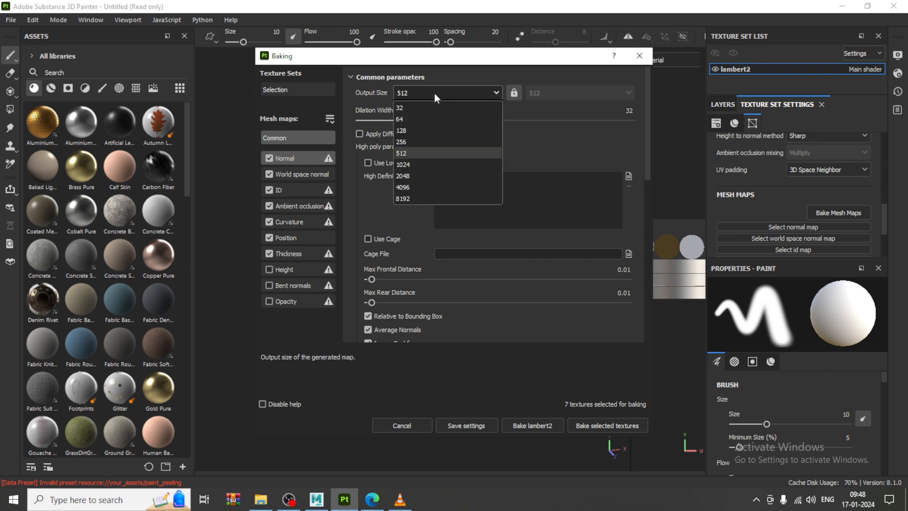
pyautogui.click(417, 176)
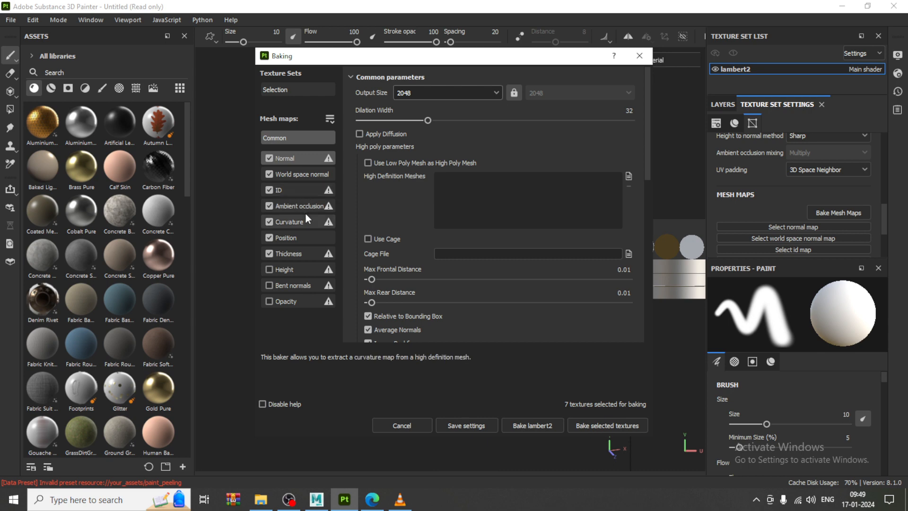
# Add the Height map to the bake, bake the selected textures, and dismiss the baking report.
pyautogui.click(290, 277)
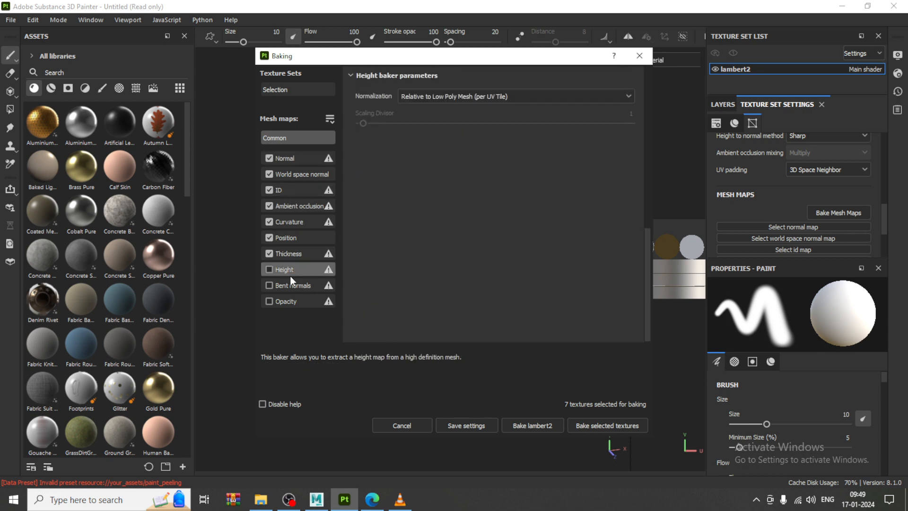
pyautogui.click(271, 271)
pyautogui.click(605, 424)
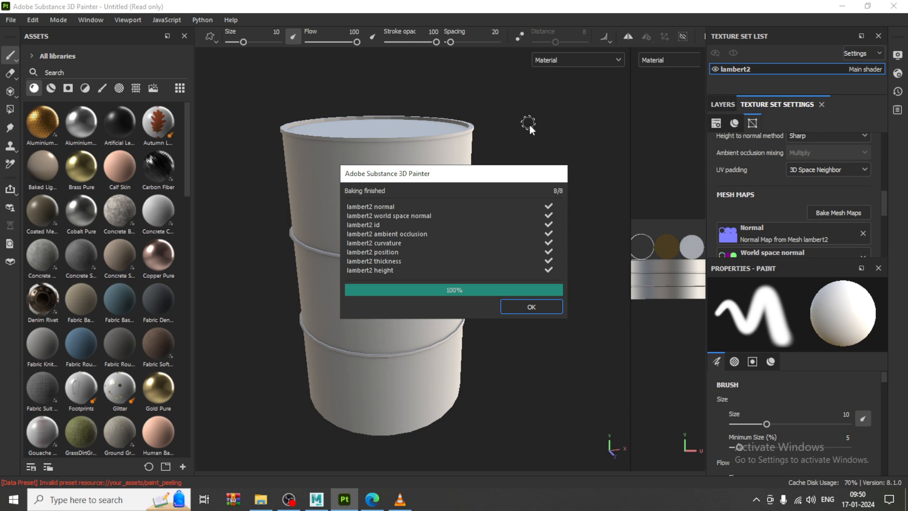
pyautogui.click(538, 305)
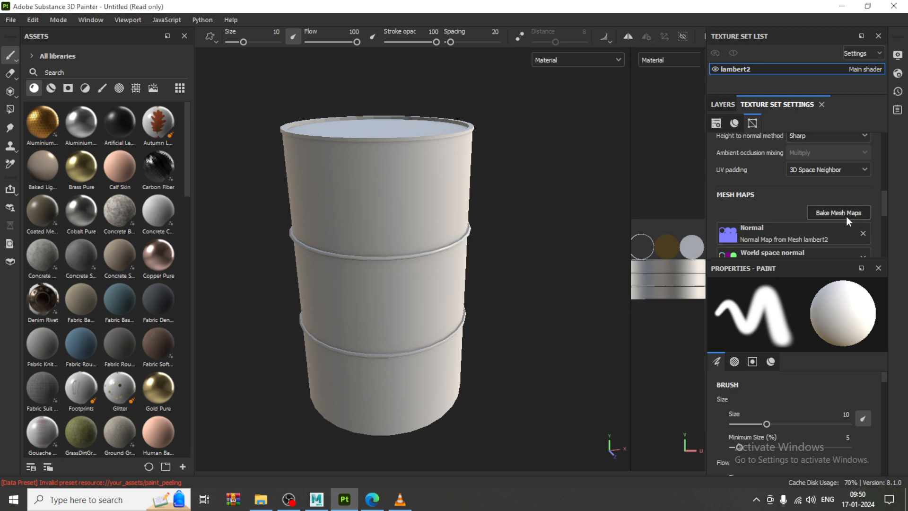
# Review the baked mesh maps listed for the lambert2 texture set.
pyautogui.scroll(-3, 844, 215)
pyautogui.scroll(-4, 839, 210)
pyautogui.scroll(8, 750, 182)
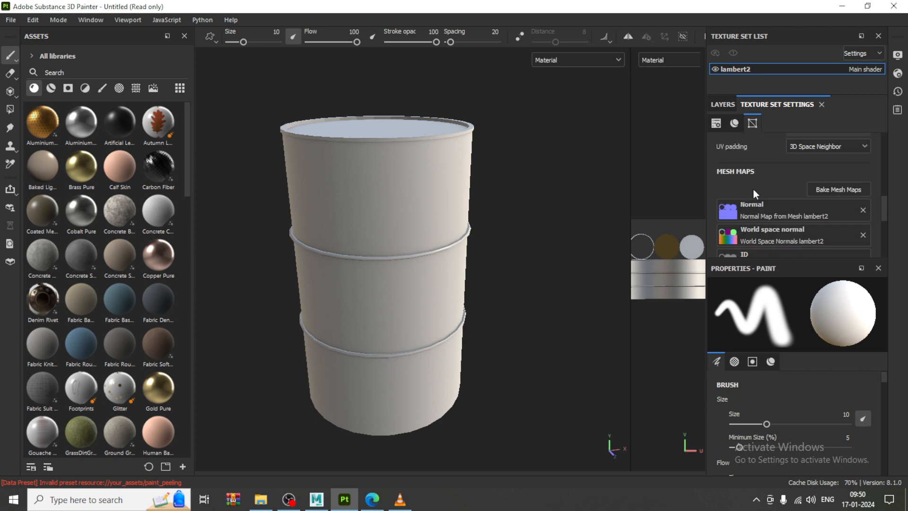
pyautogui.scroll(2, 750, 180)
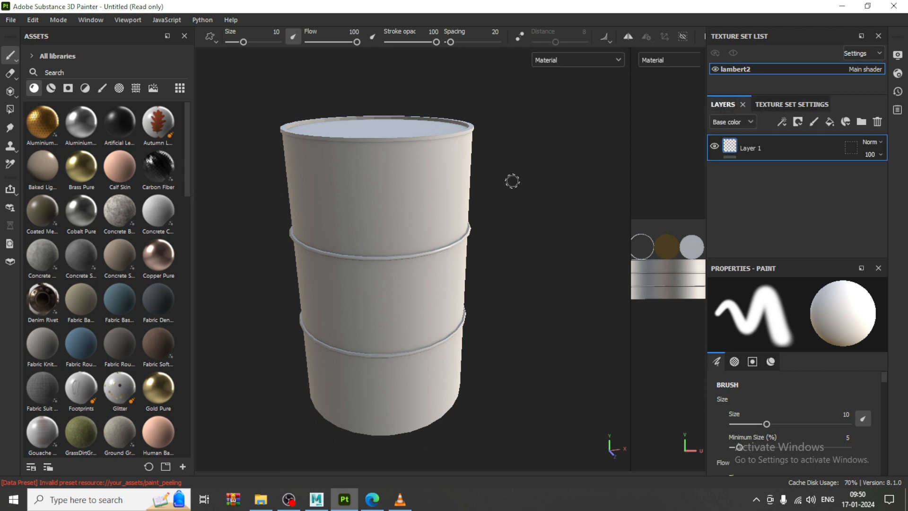
# Return to the layer stack and delete Layer 1 from the barrel's texture set.
pyautogui.keyDown('alt'); pyautogui.moveTo(368, 211); pyautogui.dragTo(381, 234); pyautogui.keyUp('alt')
pyautogui.keyDown('alt'); pyautogui.moveTo(445, 220); pyautogui.dragTo(506, 227, button='middle'); pyautogui.keyUp('alt')
pyautogui.keyDown('alt'); pyautogui.moveTo(456, 218); pyautogui.dragTo(456, 222, button='right'); pyautogui.keyUp('alt')
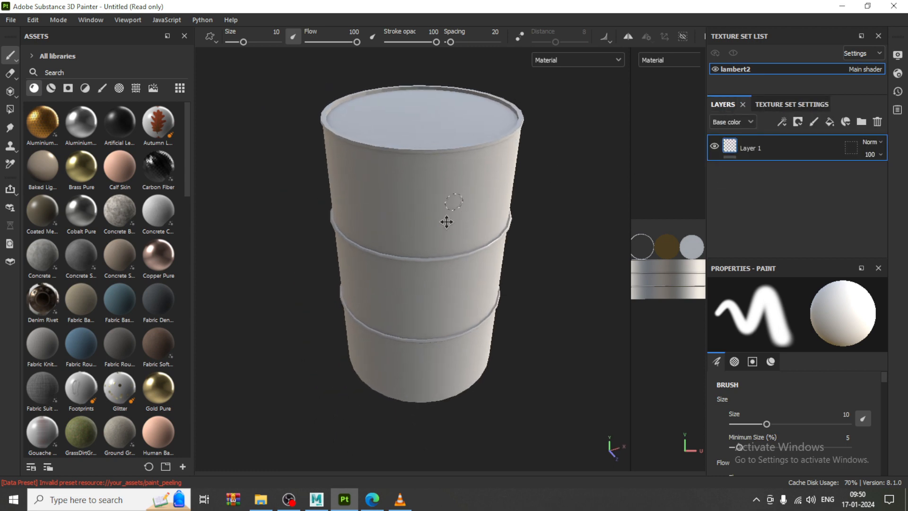
pyautogui.keyDown('alt'); pyautogui.moveTo(446, 219); pyautogui.dragTo(431, 248, button='middle'); pyautogui.keyUp('alt')
pyautogui.keyDown('alt'); pyautogui.moveTo(440, 240); pyautogui.dragTo(425, 210, button='right'); pyautogui.keyUp('alt')
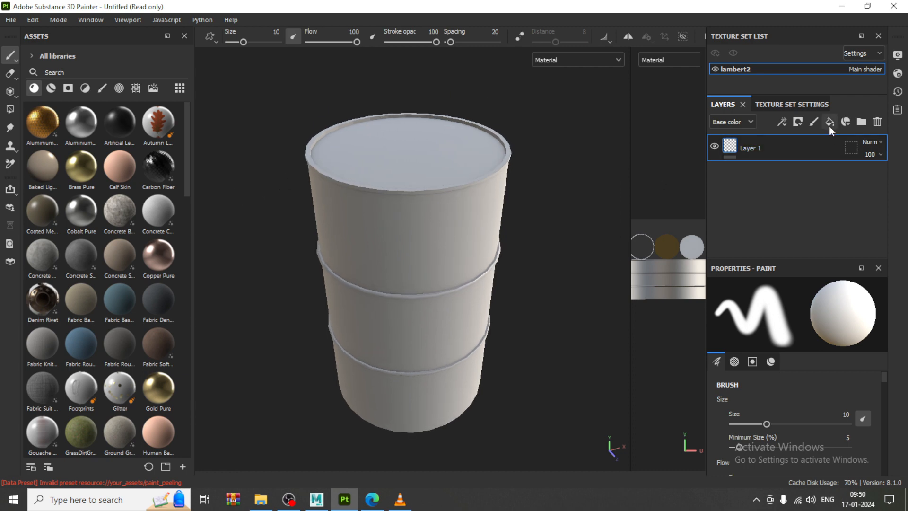
pyautogui.press('Delete')
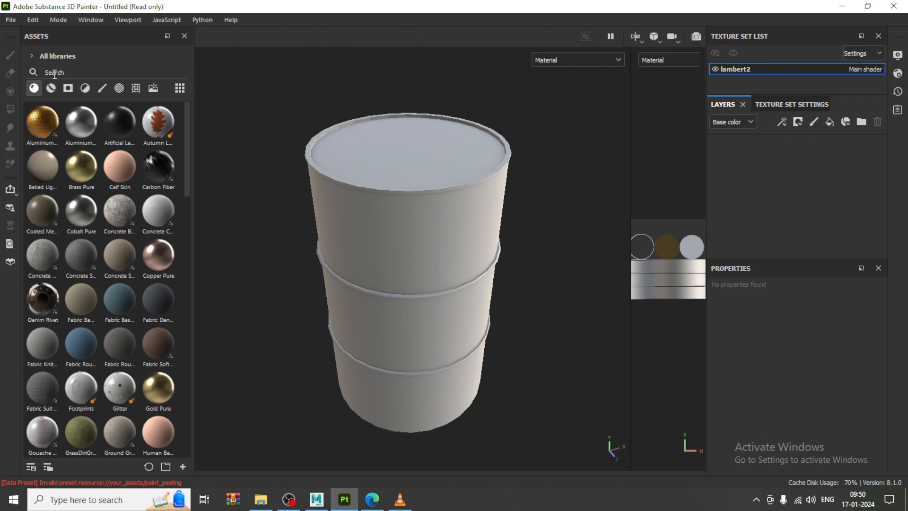
# Browse the material library and preview Plastic Matte Pure, Steel Painted and Rust Fine.
pyautogui.click(34, 88)
pyautogui.scroll(-6, 121, 294)
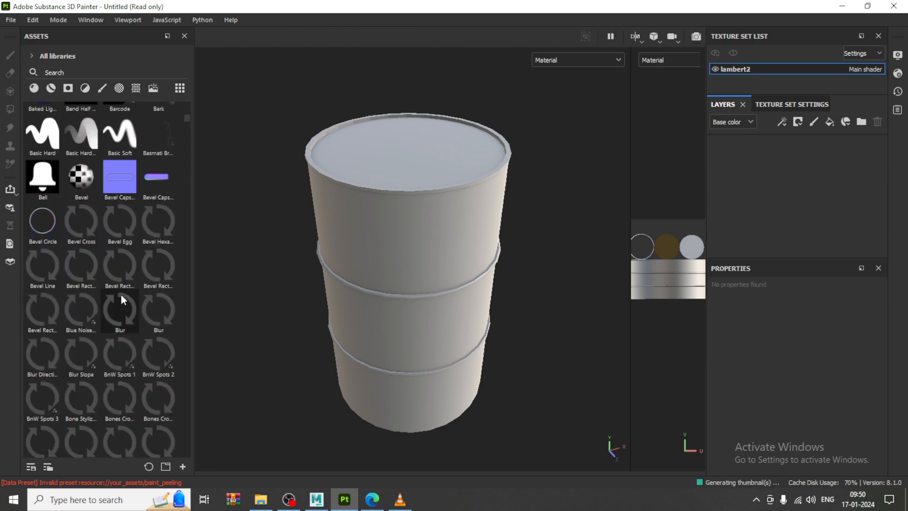
pyautogui.click(33, 88)
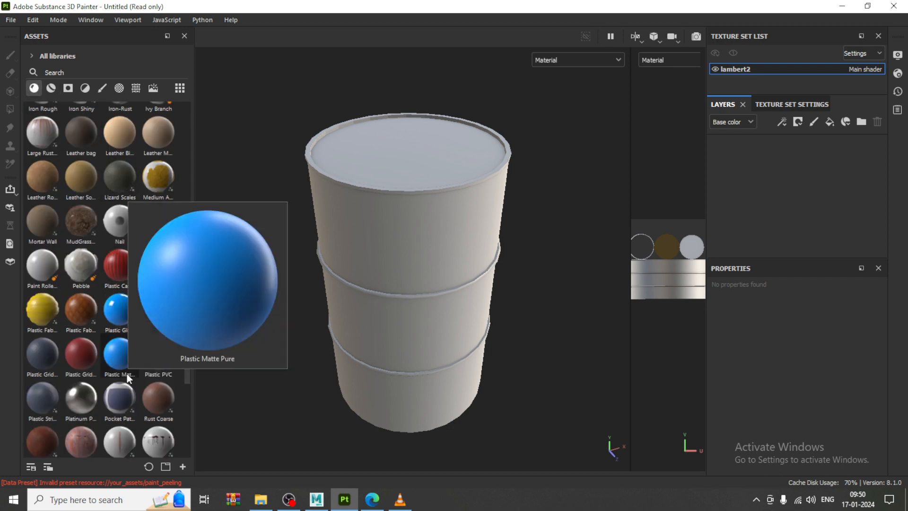
pyautogui.scroll(-3, 127, 374)
pyautogui.moveTo(128, 374)
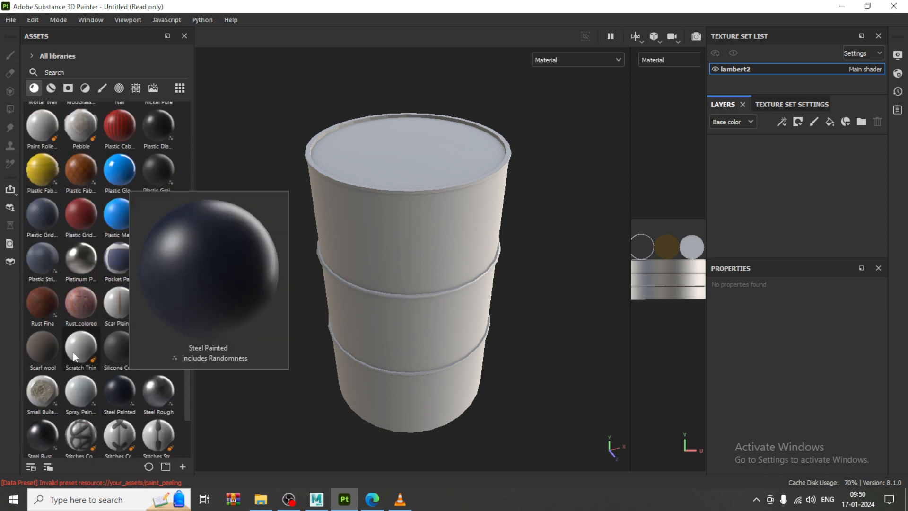
pyautogui.moveTo(44, 315)
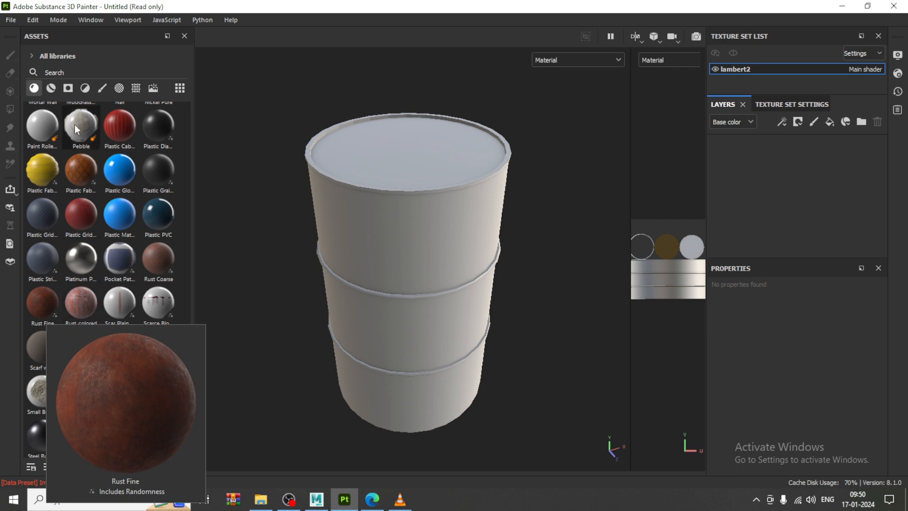
# Search the materials for "metal", look over the matches, and clear the search.
pyautogui.click(72, 73)
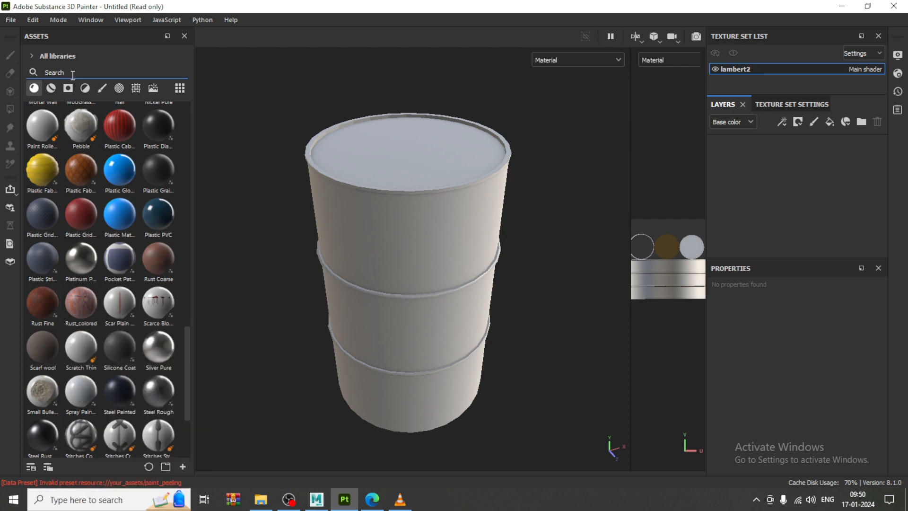
pyautogui.write('metal')
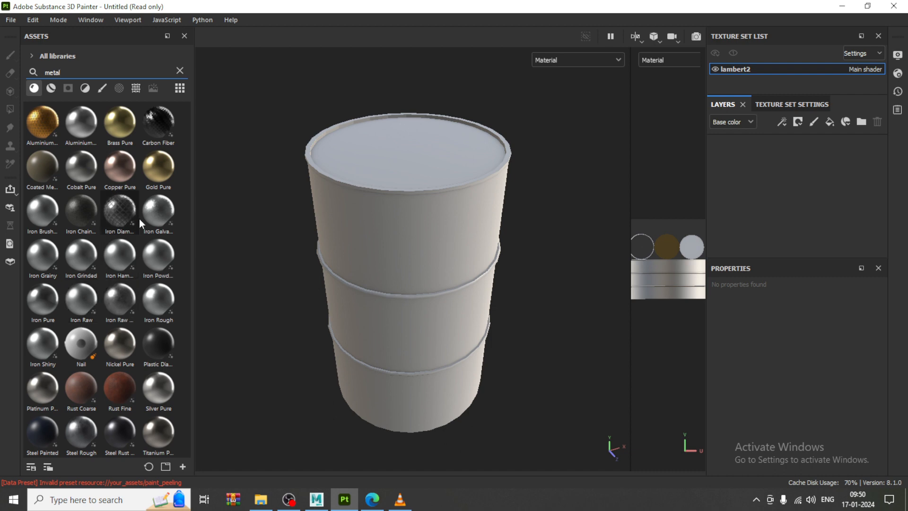
pyautogui.click(179, 70)
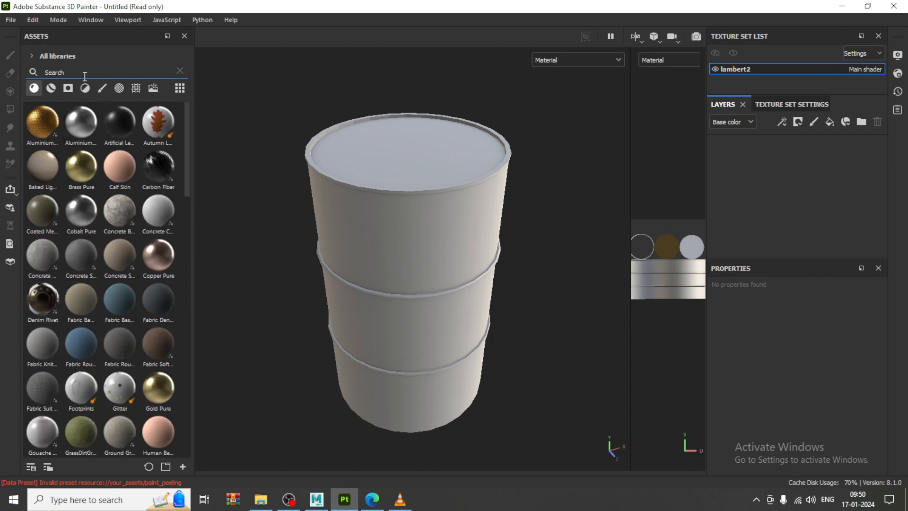
# Filter the asset library to smart materials and search them for "rust".
pyautogui.click(51, 88)
pyautogui.click(51, 88)
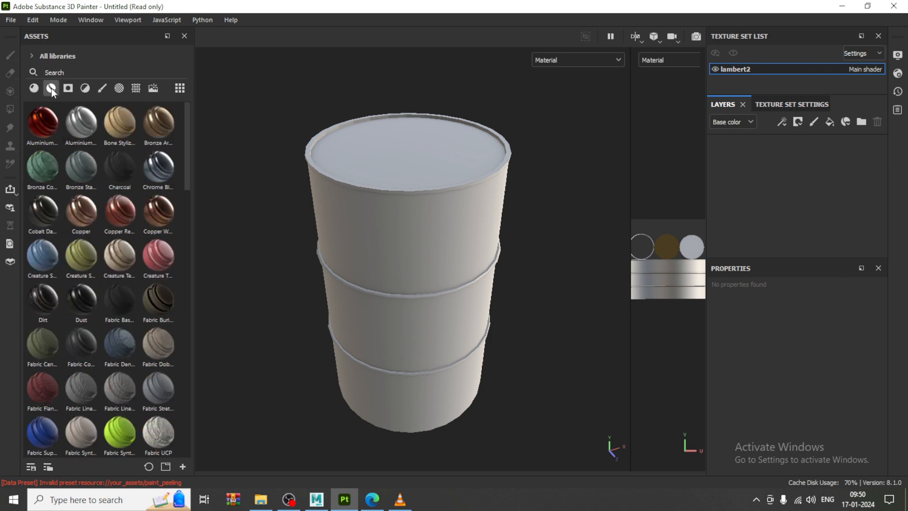
pyautogui.click(69, 73)
pyautogui.write('rust')
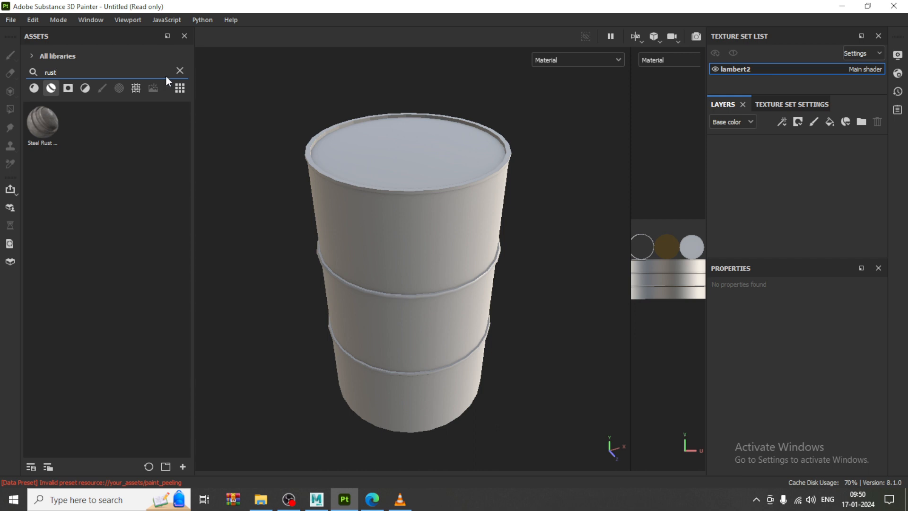
# Search the smart materials for "metal" and apply Steel Painted Worn to the barrel.
pyautogui.click(180, 70)
pyautogui.write('me')
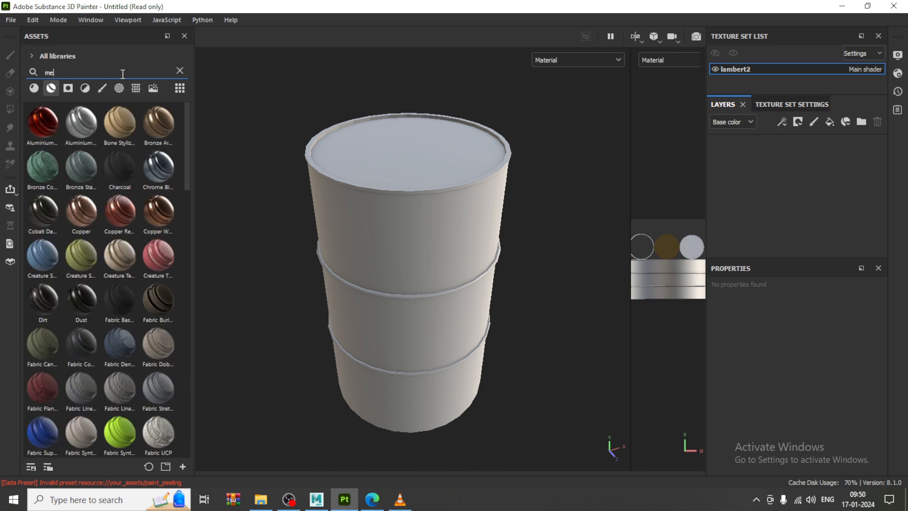
pyautogui.write('tal')
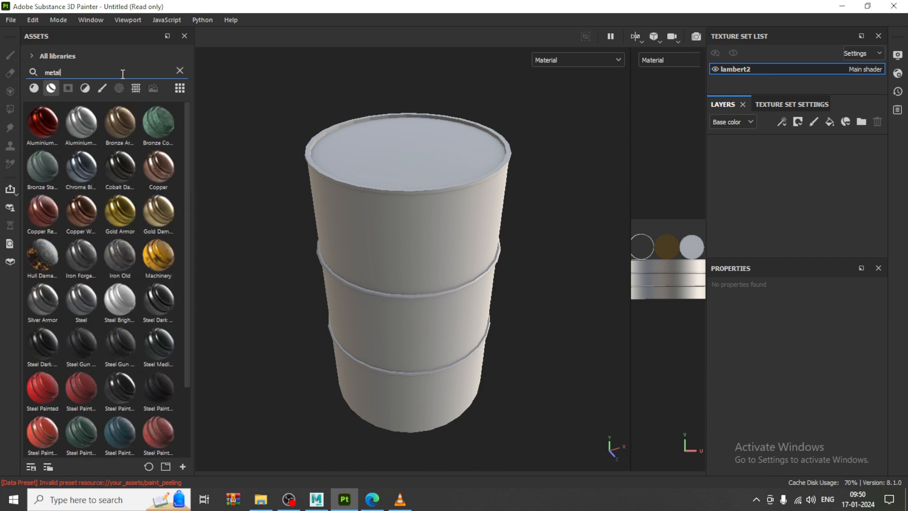
pyautogui.scroll(-2, 66, 331)
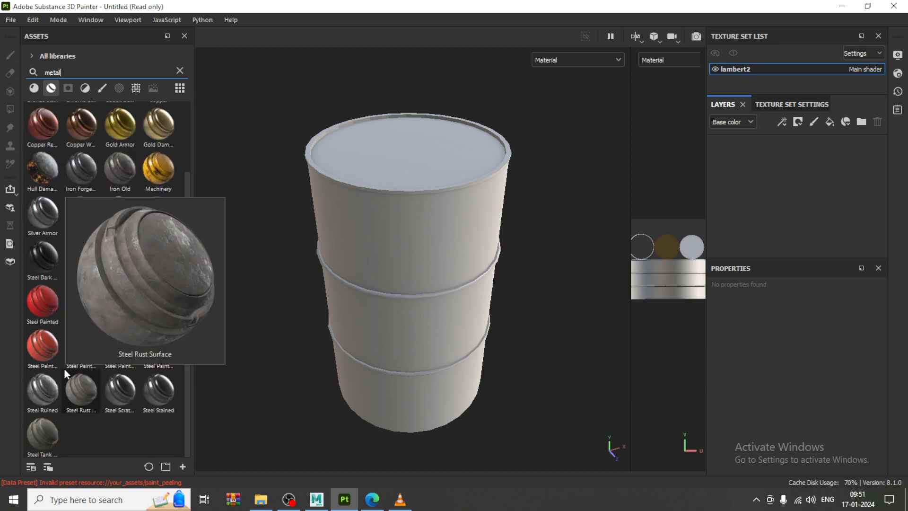
pyautogui.moveTo(35, 346)
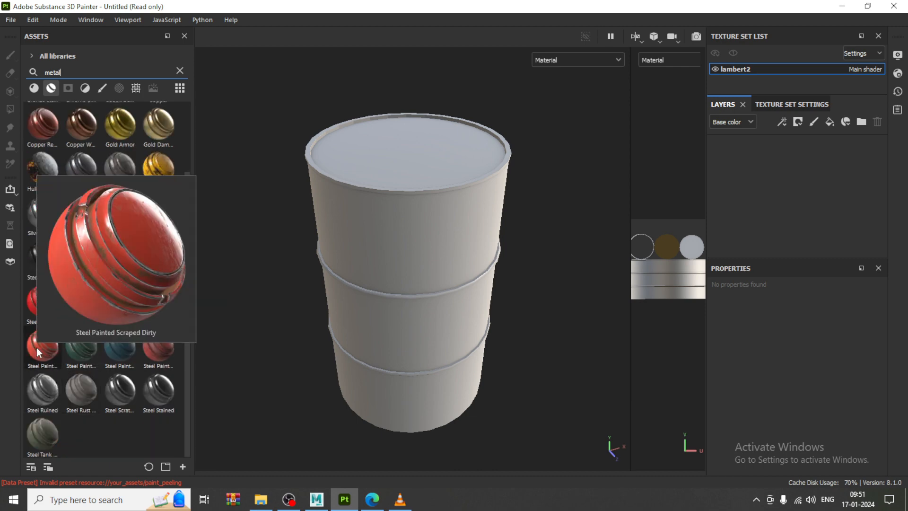
pyautogui.moveTo(53, 124)
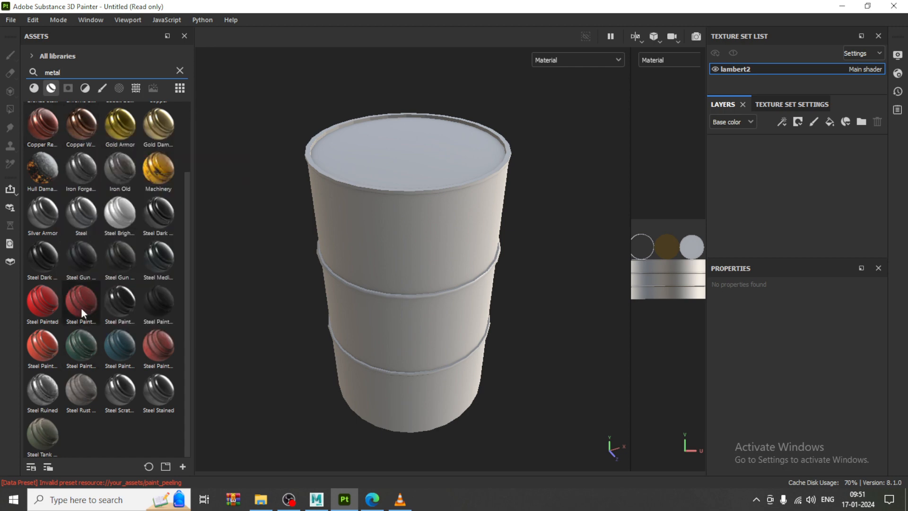
pyautogui.moveTo(156, 344)
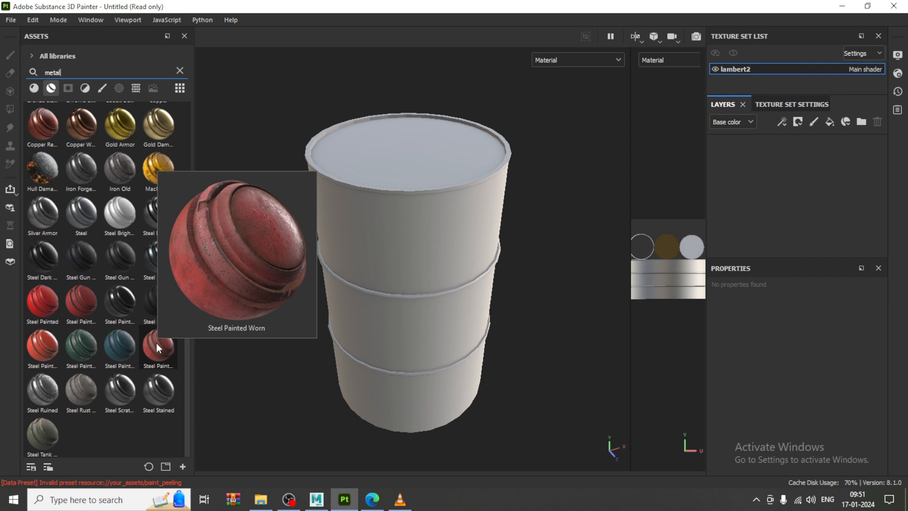
pyautogui.moveTo(156, 343)
pyautogui.mouseDown()
pyautogui.moveTo(468, 279)
pyautogui.moveTo(444, 281)
pyautogui.mouseUp()
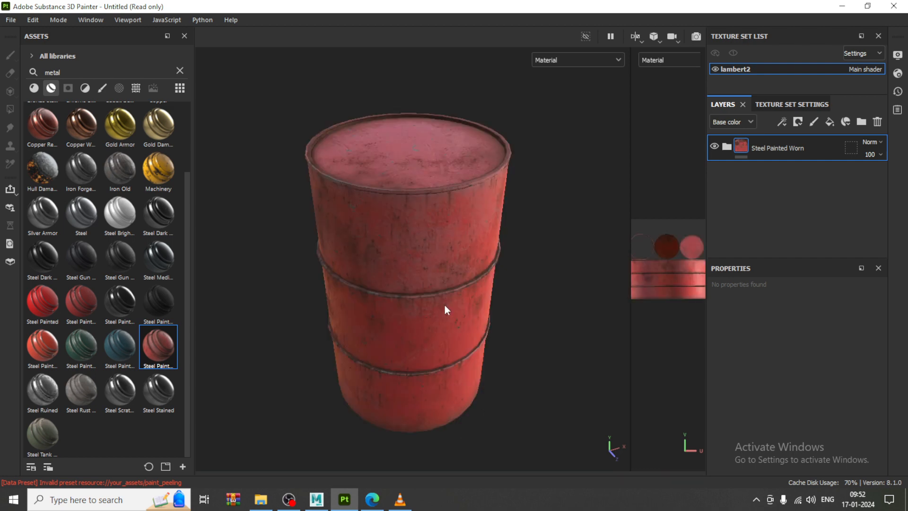
# Expand the Steel Painted Worn folder and switch its Rust Stain layer off and back on to compare the effect on the barrel.
pyautogui.keyDown('alt'); pyautogui.moveTo(411, 288); pyautogui.dragTo(466, 283); pyautogui.keyUp('alt')
pyautogui.keyDown('alt'); pyautogui.moveTo(479, 210); pyautogui.dragTo(452, 213, button='middle'); pyautogui.keyUp('alt')
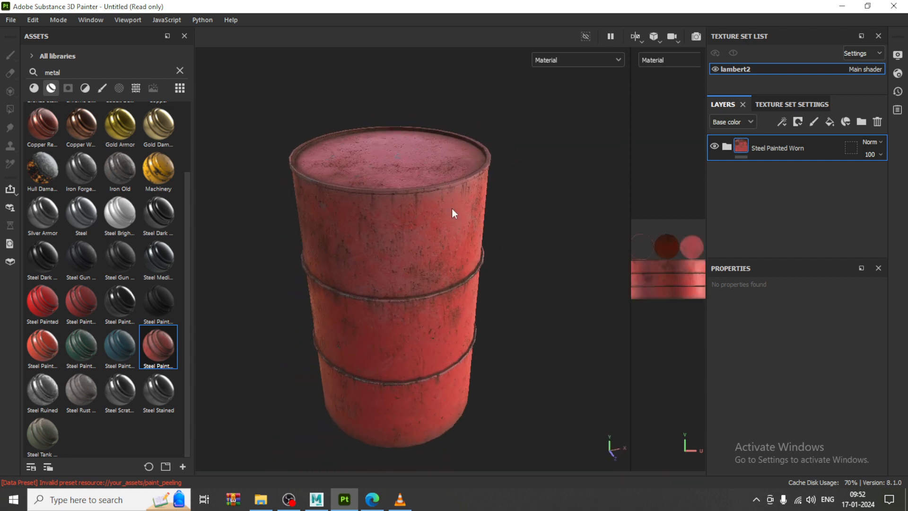
pyautogui.keyDown('alt'); pyautogui.moveTo(452, 213); pyautogui.dragTo(529, 285, button='right'); pyautogui.keyUp('alt')
pyautogui.keyDown('alt'); pyautogui.moveTo(463, 238); pyautogui.dragTo(492, 239, button='middle'); pyautogui.keyUp('alt')
pyautogui.click(723, 150)
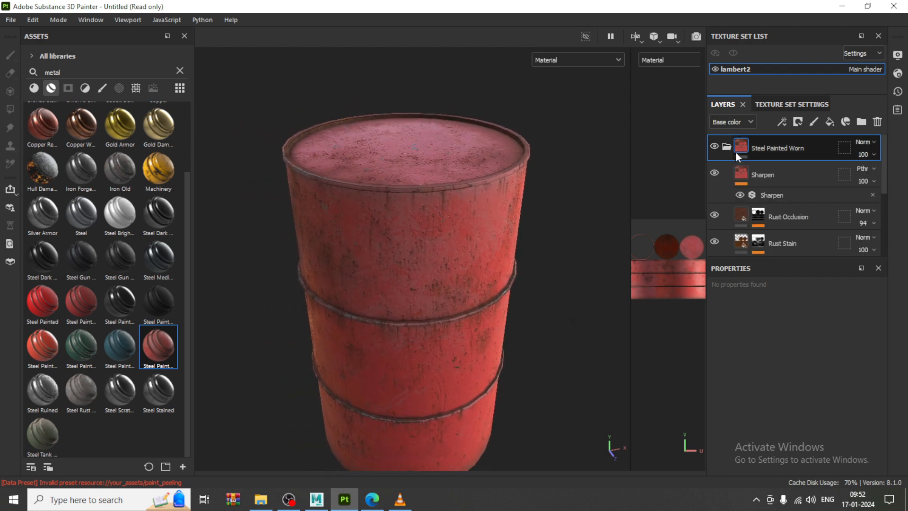
pyautogui.scroll(-2, 780, 210)
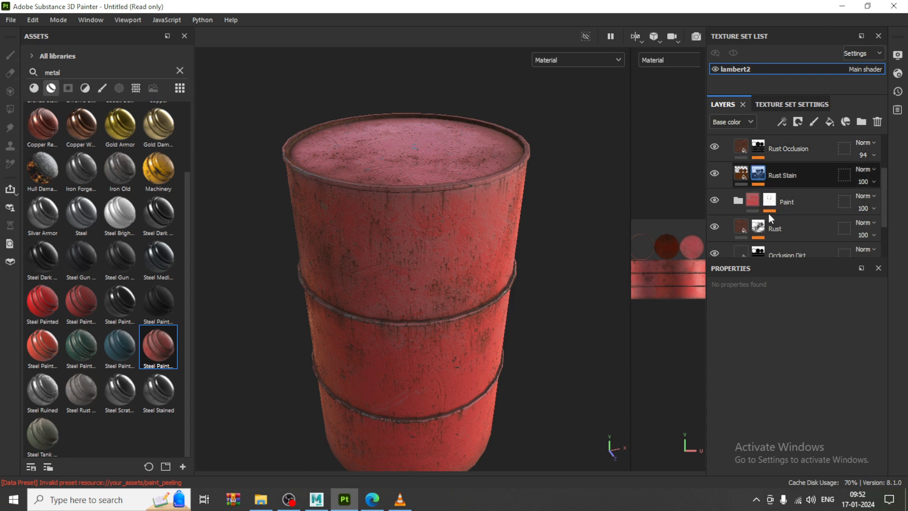
pyautogui.click(758, 173)
pyautogui.click(717, 173)
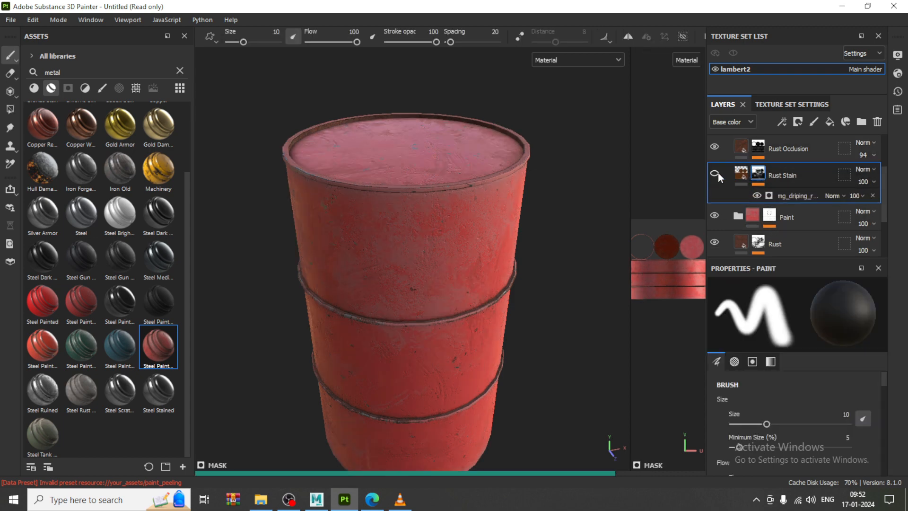
pyautogui.click(718, 173)
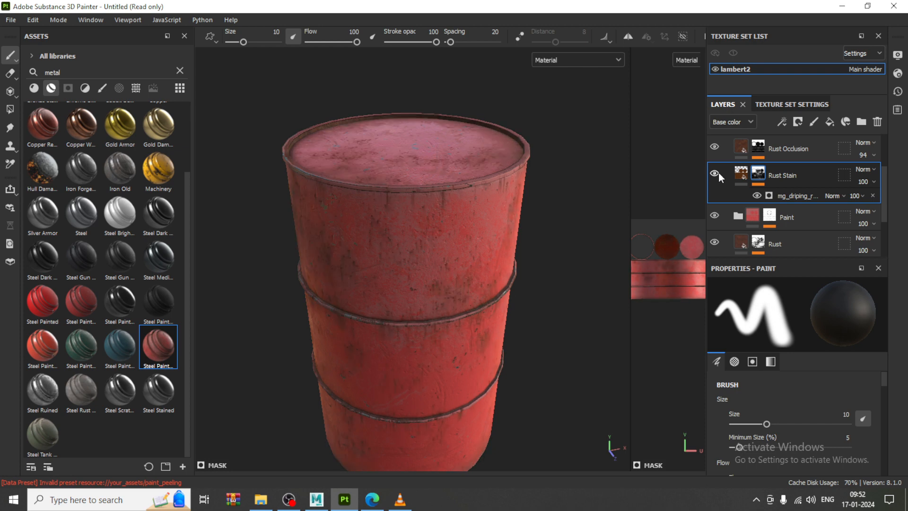
# Examine the Rust Stain mask's paint settings and the fill properties of the rust layers in the Steel Painted Worn folder.
pyautogui.click(742, 173)
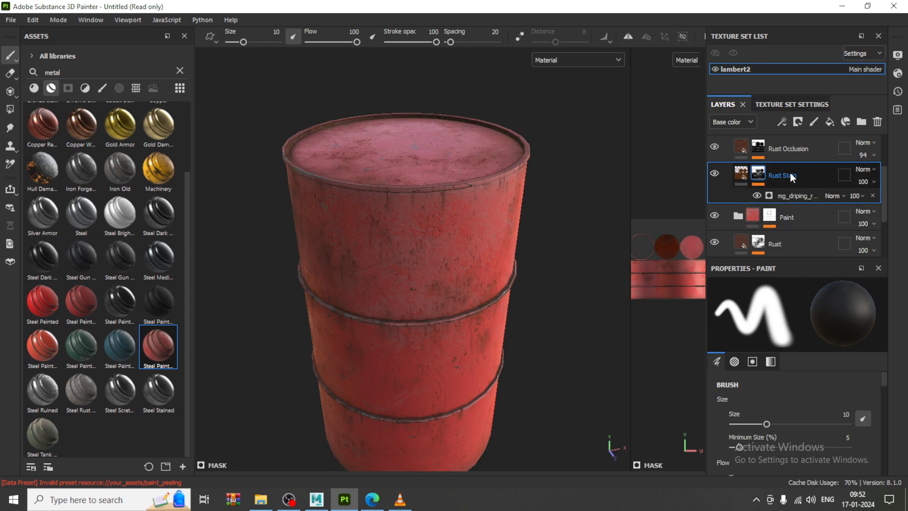
pyautogui.scroll(-2, 790, 209)
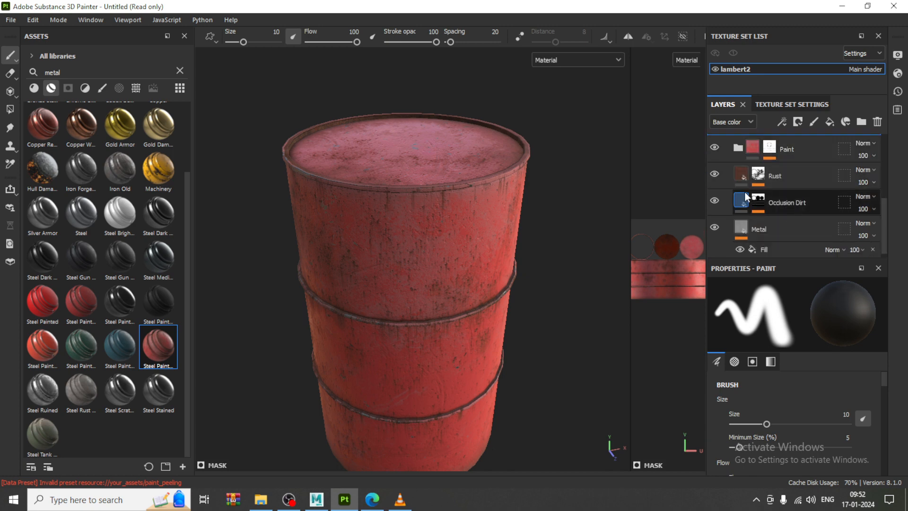
pyautogui.scroll(2, 790, 208)
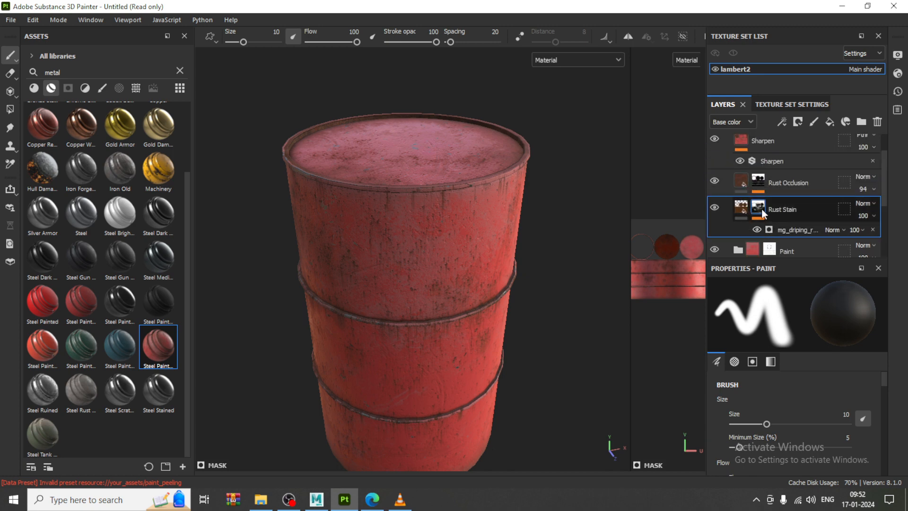
pyautogui.scroll(-2, 821, 414)
pyautogui.scroll(-6, 821, 414)
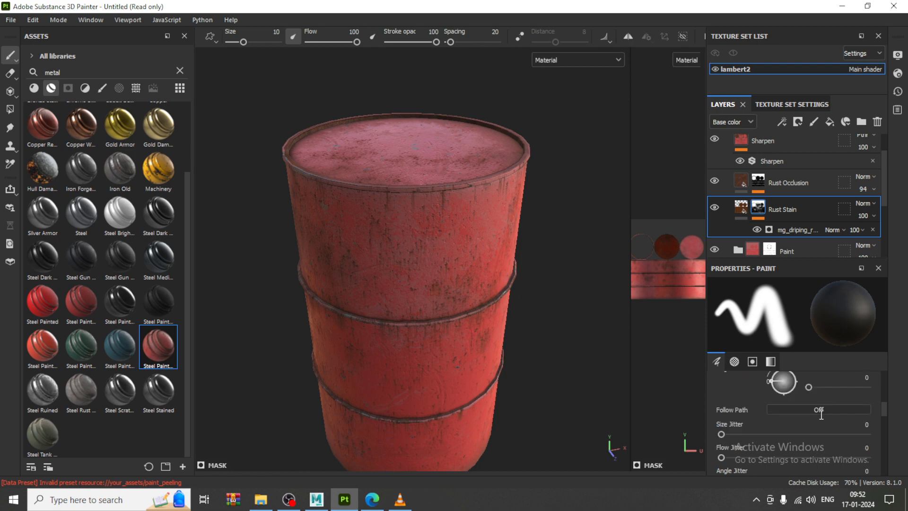
pyautogui.scroll(-2, 822, 415)
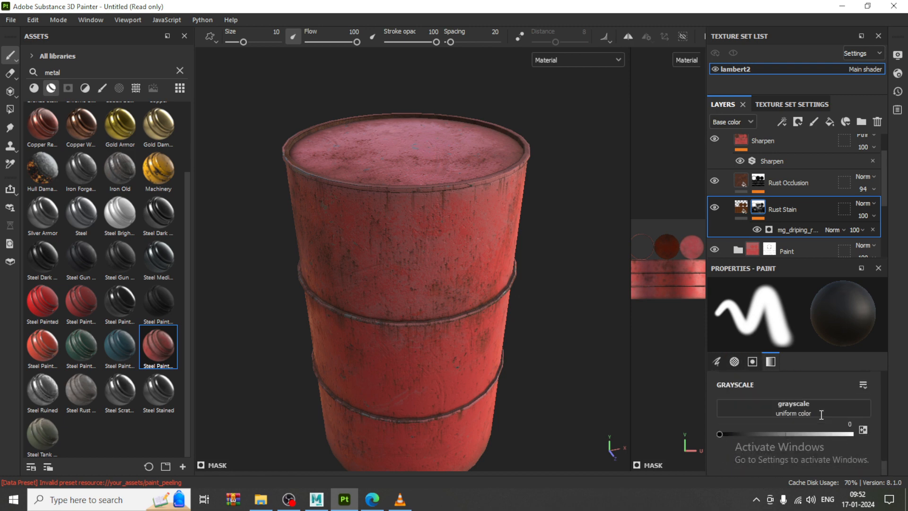
pyautogui.click(741, 209)
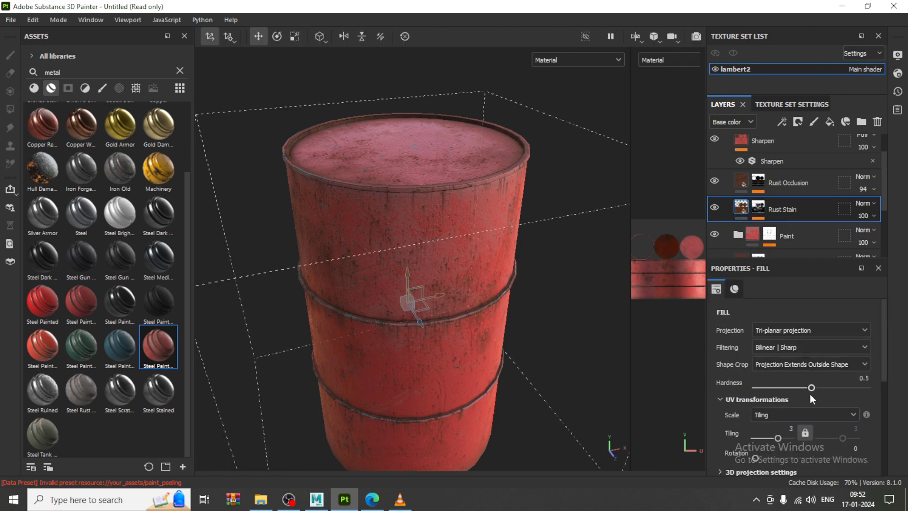
pyautogui.click(740, 183)
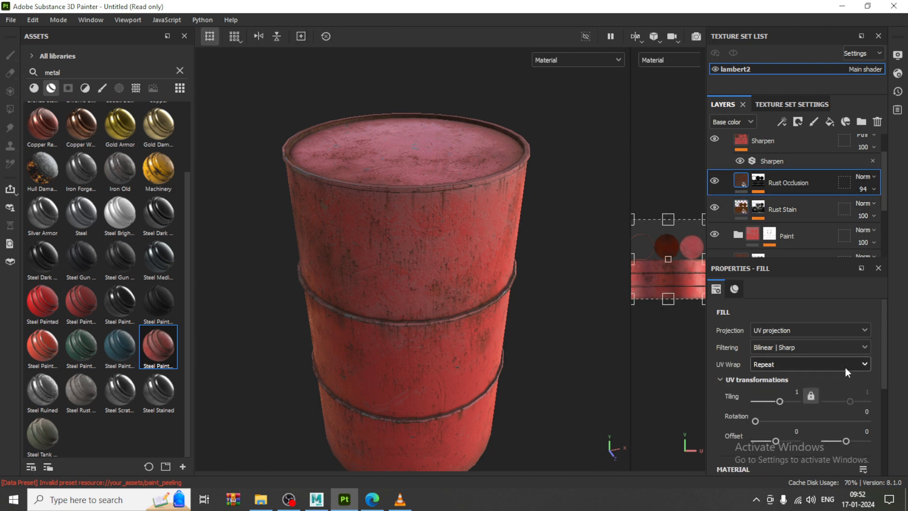
pyautogui.scroll(-3, 786, 211)
pyautogui.click(758, 196)
pyautogui.click(741, 170)
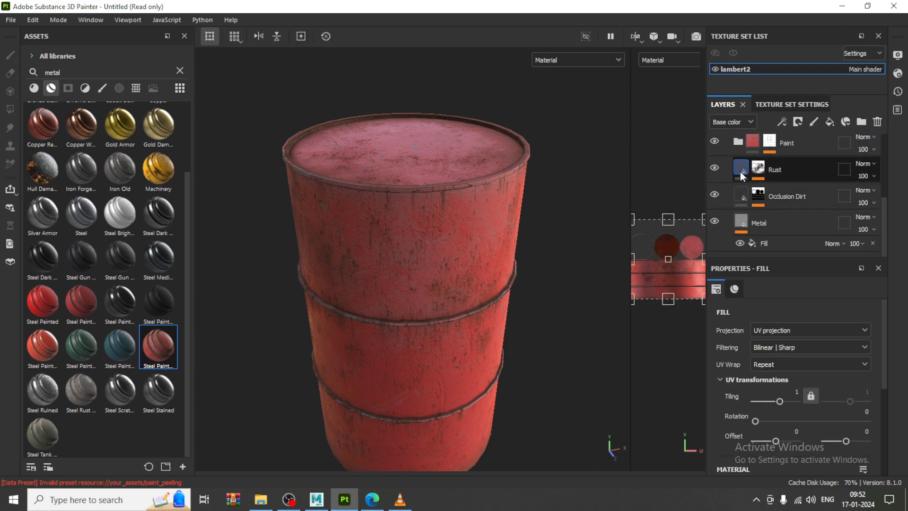
# Darken the Rust layer's Rust Color to hex 563324.
pyautogui.click(741, 171)
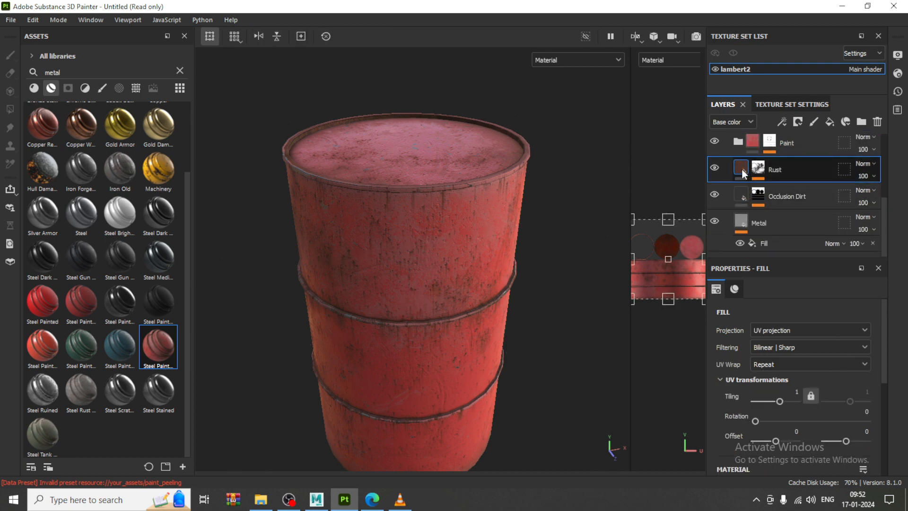
pyautogui.scroll(-5, 785, 385)
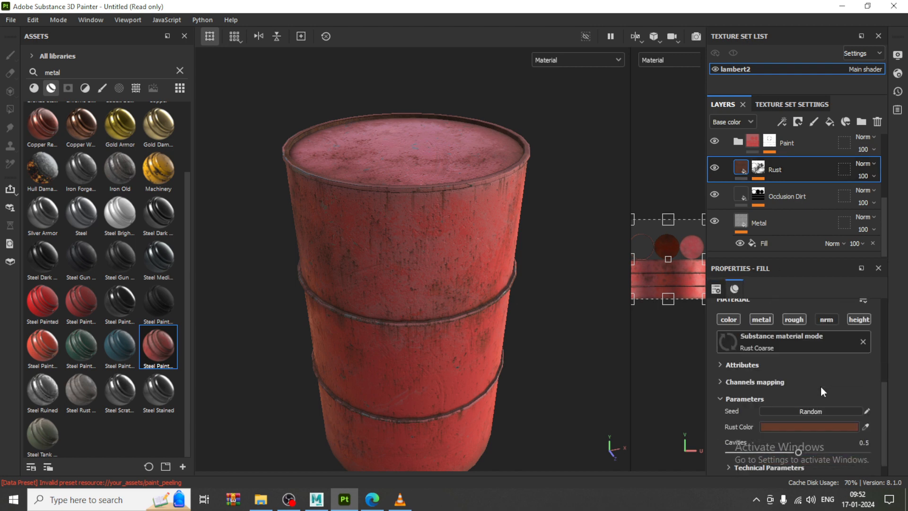
pyautogui.scroll(-1, 821, 392)
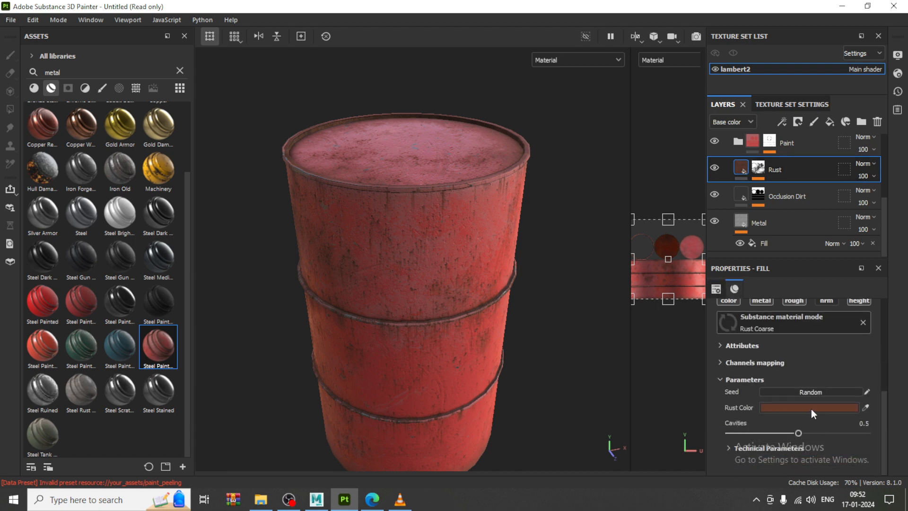
pyautogui.click(810, 408)
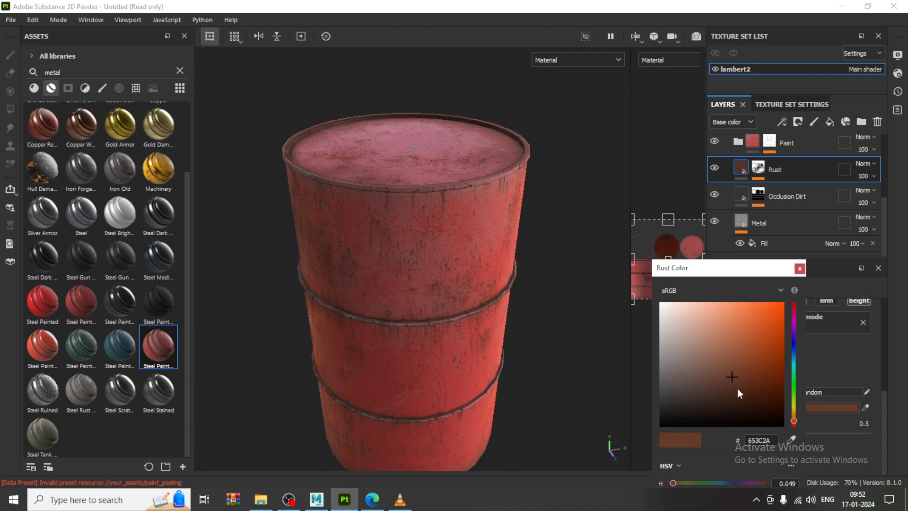
pyautogui.moveTo(737, 389); pyautogui.dragTo(732, 384)
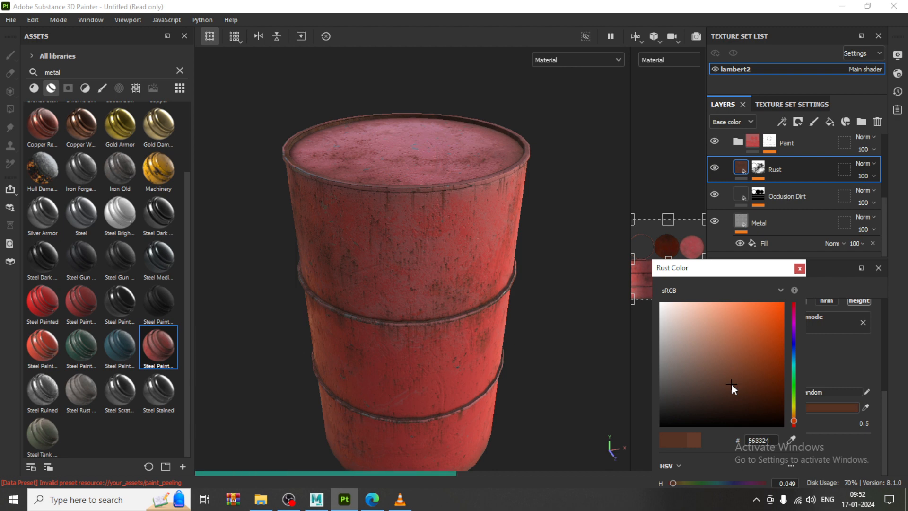
pyautogui.click(697, 226)
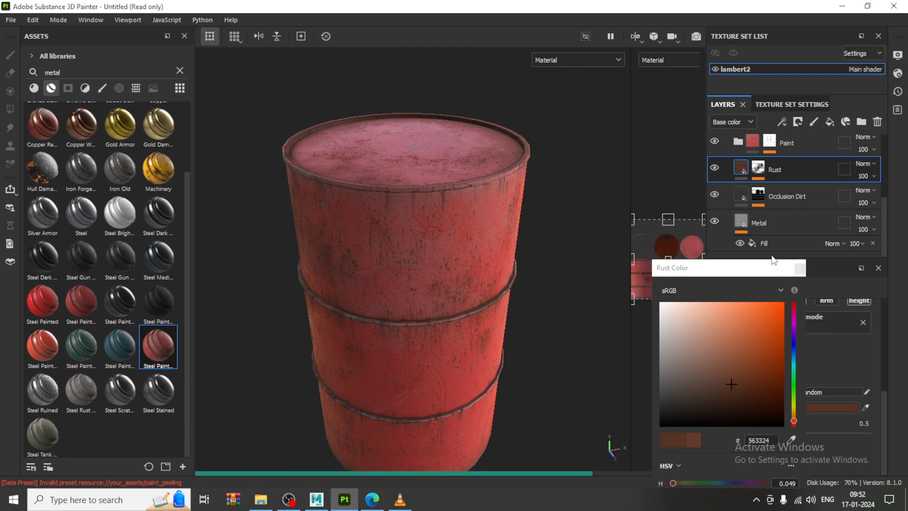
# Set the lambert2 texture set's size to 1024 and dismiss the Rust Color picker.
pyautogui.click(785, 103)
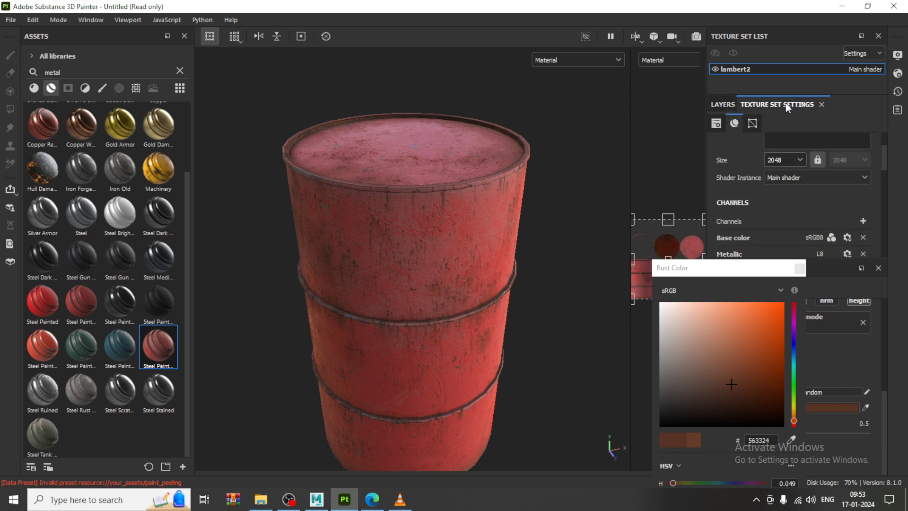
pyautogui.click(787, 161)
pyautogui.click(791, 209)
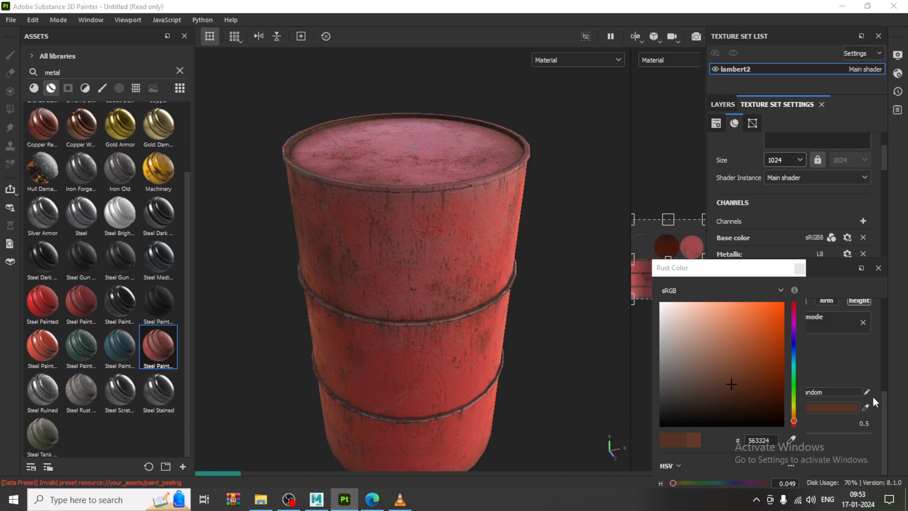
pyautogui.click(799, 267)
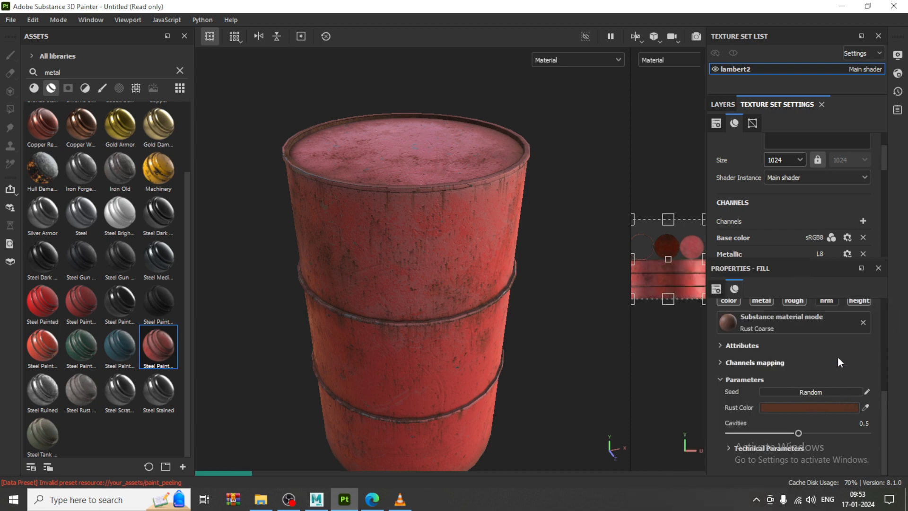
# Examine the Rust layer's fill material settings, including its channels, attributes, channels mapping, parameters and material choices.
pyautogui.scroll(1, 825, 354)
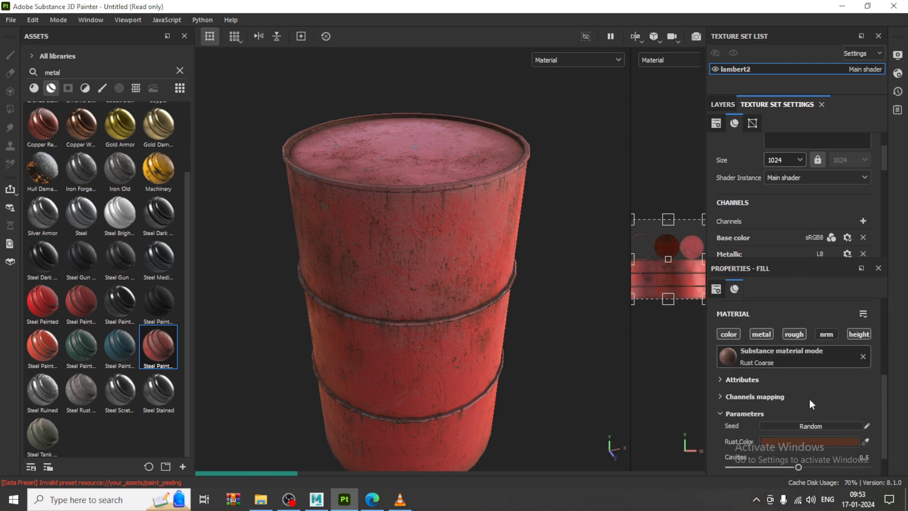
pyautogui.scroll(-1, 860, 336)
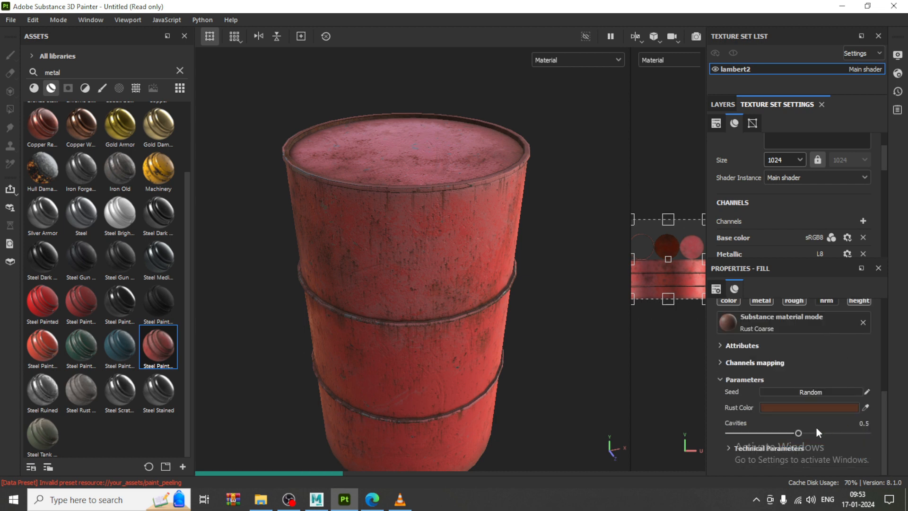
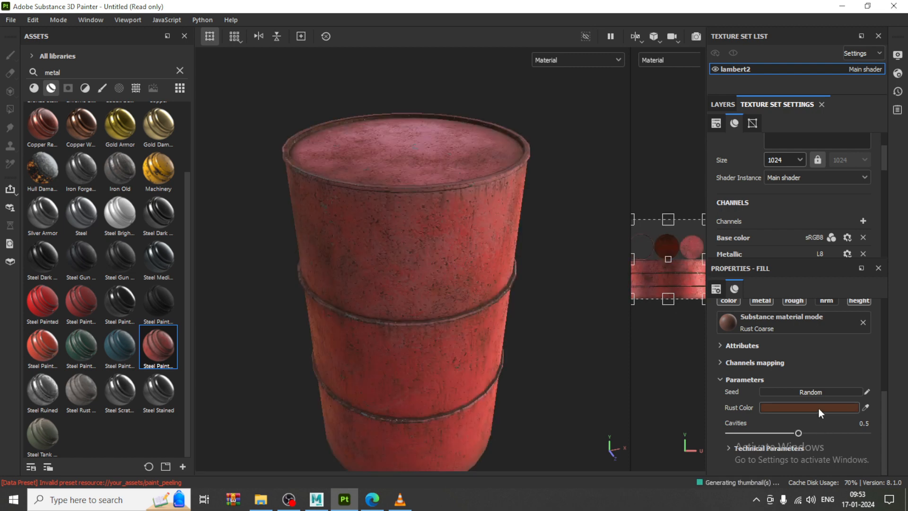
pyautogui.scroll(3, 820, 414)
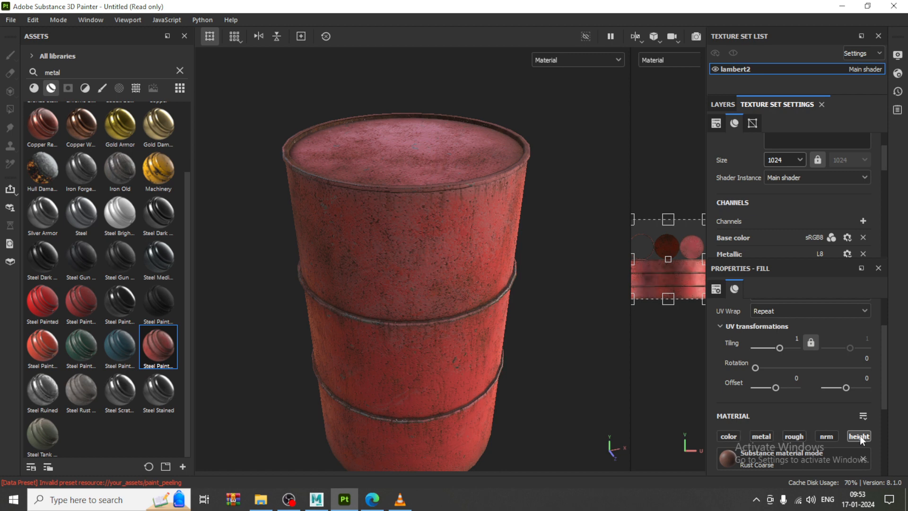
pyautogui.scroll(-3, 783, 377)
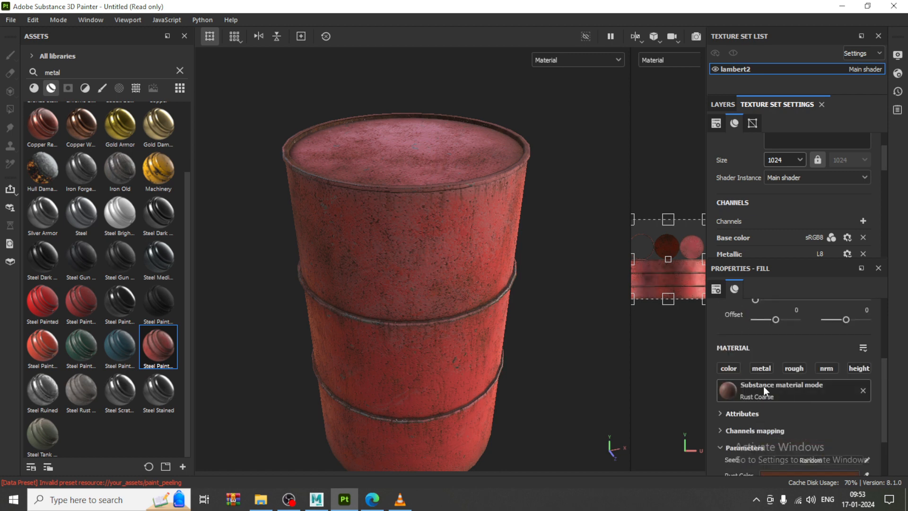
pyautogui.click(721, 415)
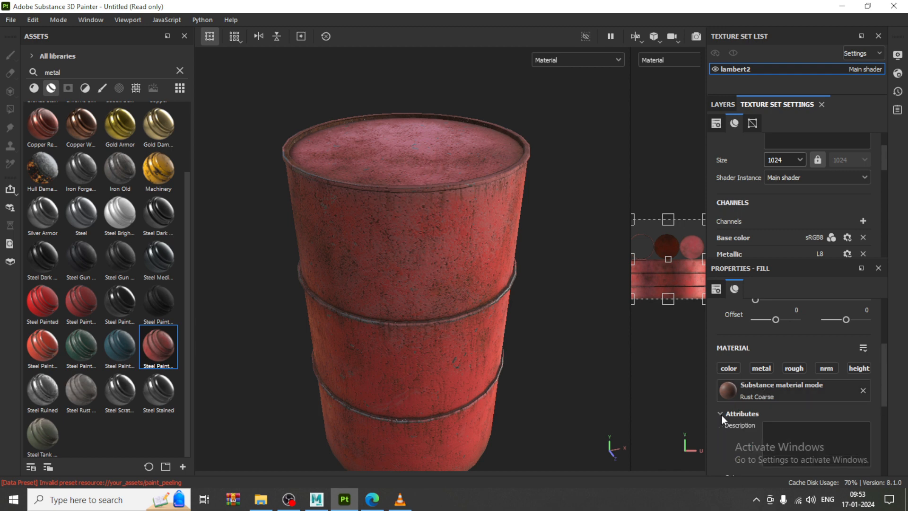
pyautogui.scroll(-4, 820, 433)
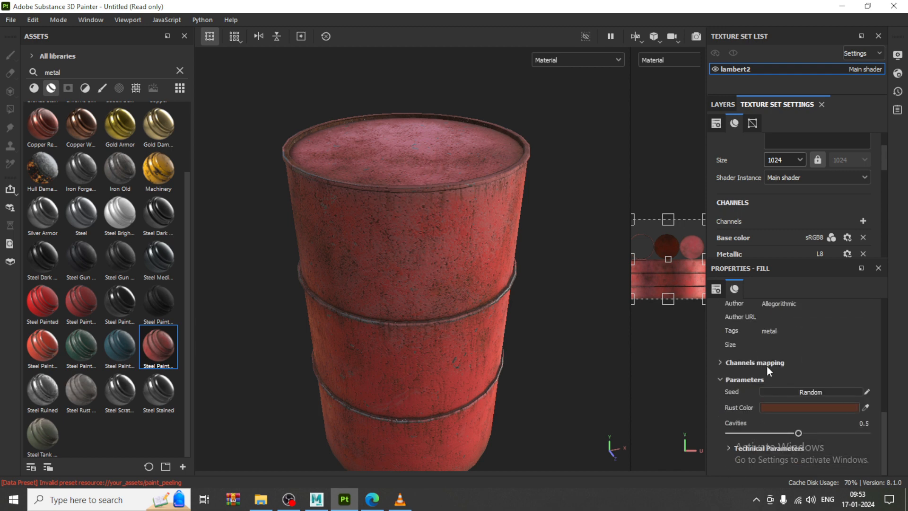
pyautogui.click(720, 363)
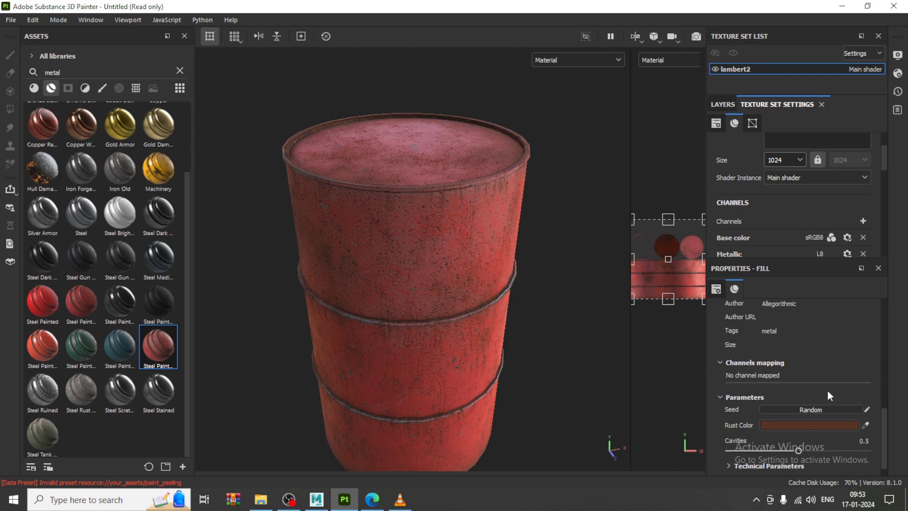
pyautogui.scroll(5, 801, 371)
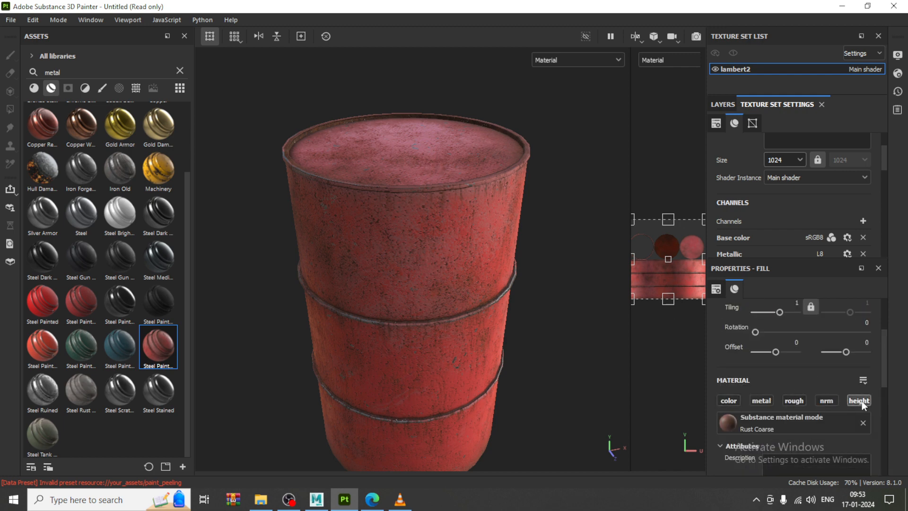
pyautogui.scroll(-3, 831, 405)
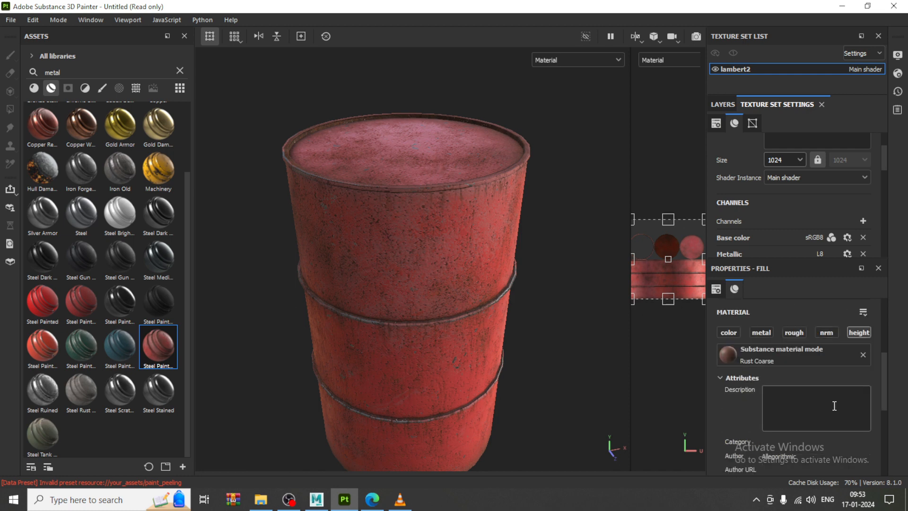
pyautogui.click(766, 357)
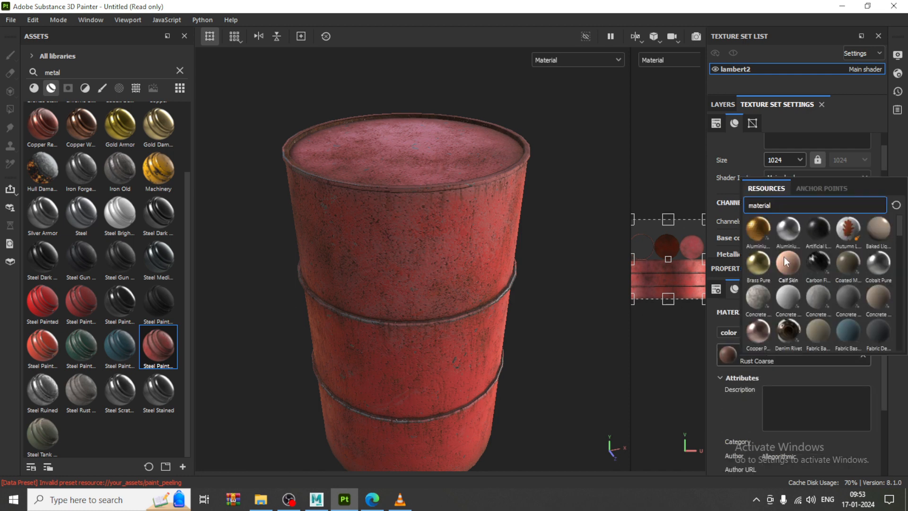
pyautogui.click(720, 409)
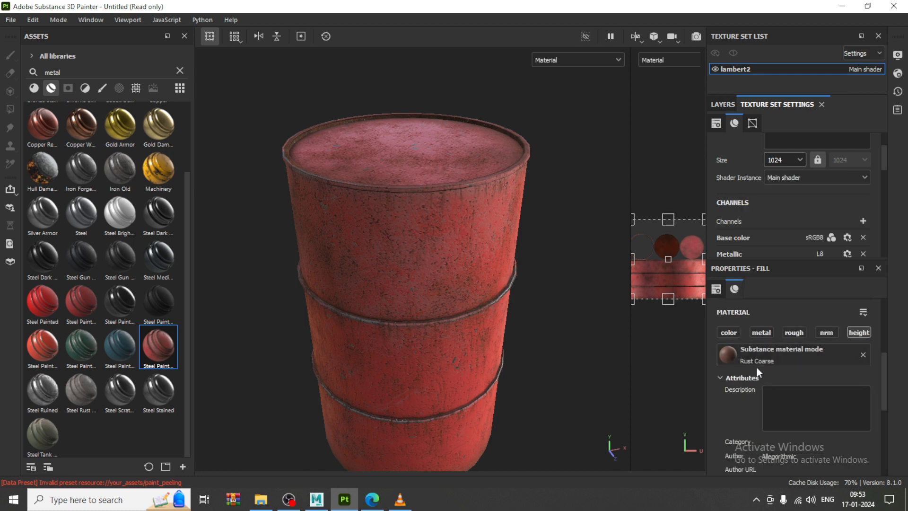
pyautogui.scroll(3, 756, 368)
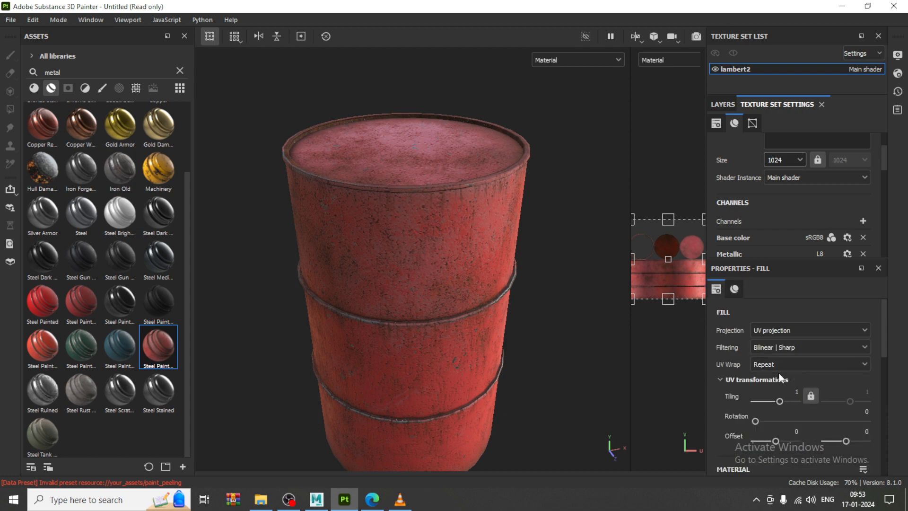
pyautogui.scroll(-2, 772, 402)
pyautogui.scroll(-1, 773, 402)
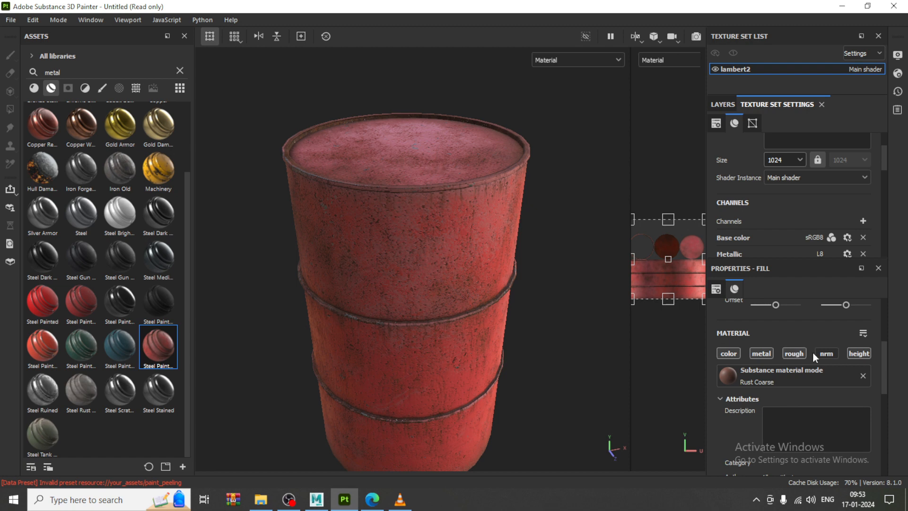
# Add a fill layer, place it above the Steel Painted Worn folder, and collapse that folder in the layer stack.
pyautogui.click(722, 102)
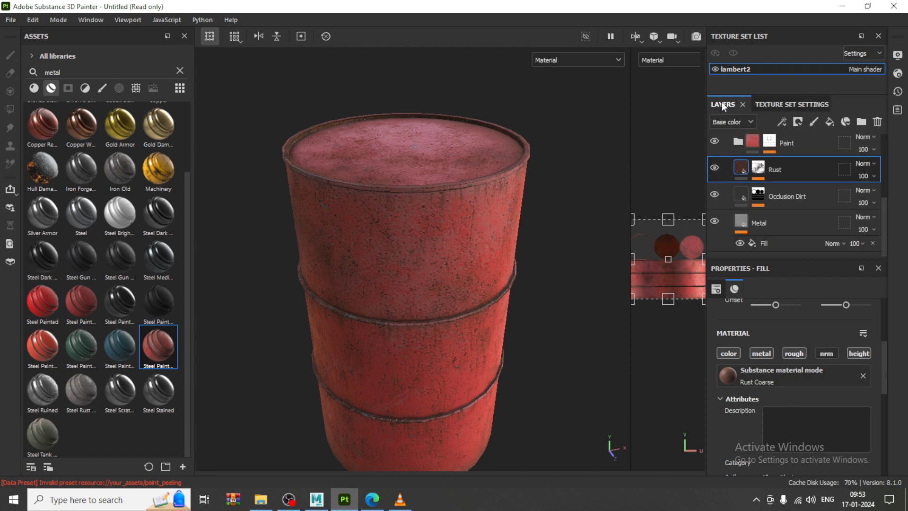
pyautogui.click(738, 141)
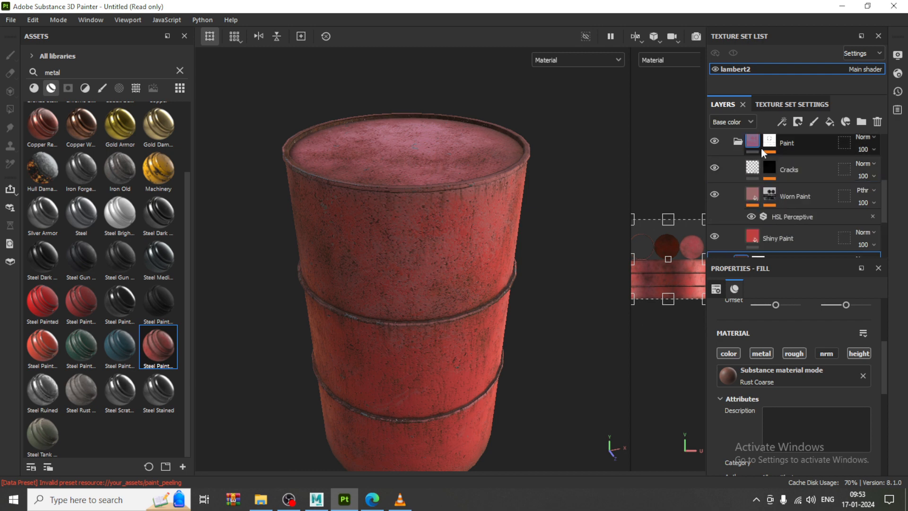
pyautogui.click(737, 141)
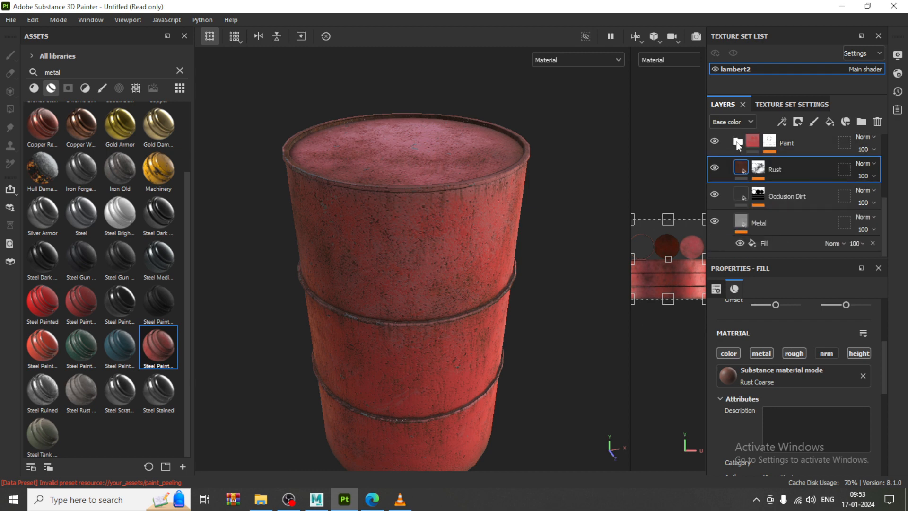
pyautogui.scroll(5, 737, 144)
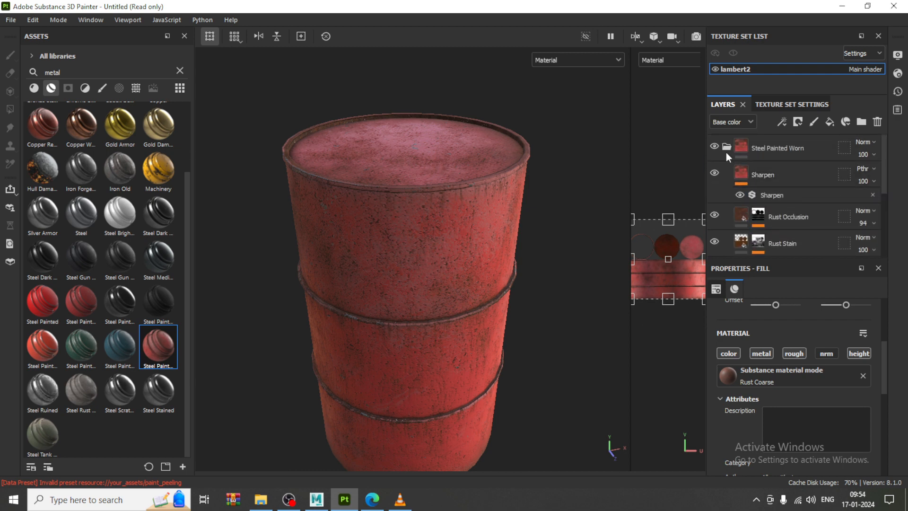
pyautogui.click(727, 150)
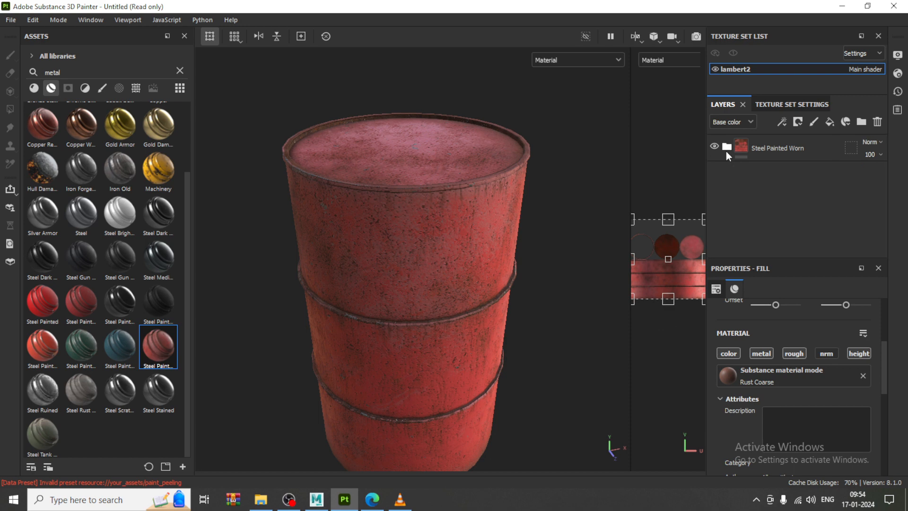
pyautogui.click(830, 124)
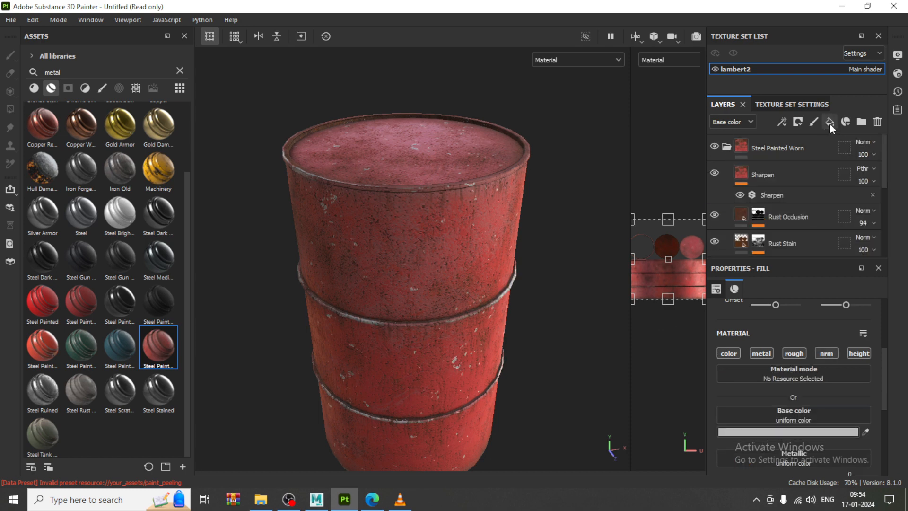
pyautogui.scroll(-3, 772, 192)
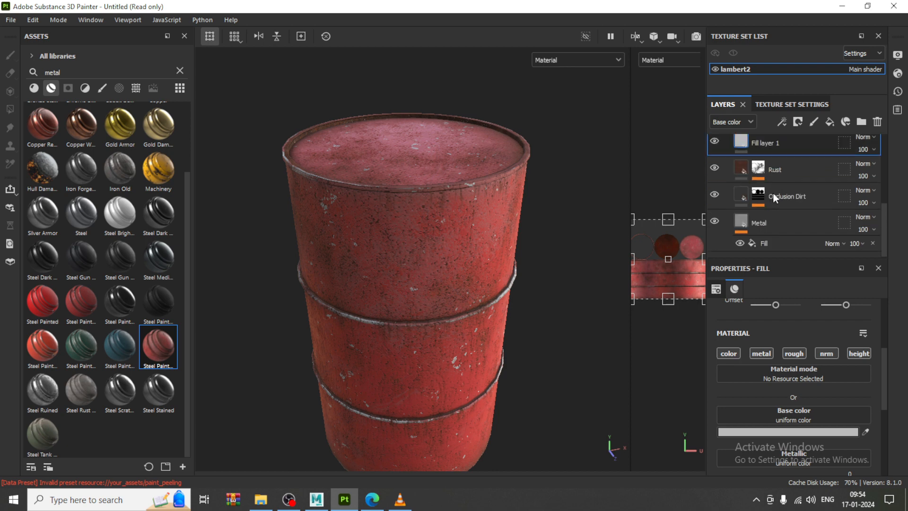
pyautogui.moveTo(779, 217)
pyautogui.mouseDown()
pyautogui.moveTo(776, 102)
pyautogui.moveTo(774, 150)
pyautogui.moveTo(772, 139)
pyautogui.mouseUp()
pyautogui.click(727, 174)
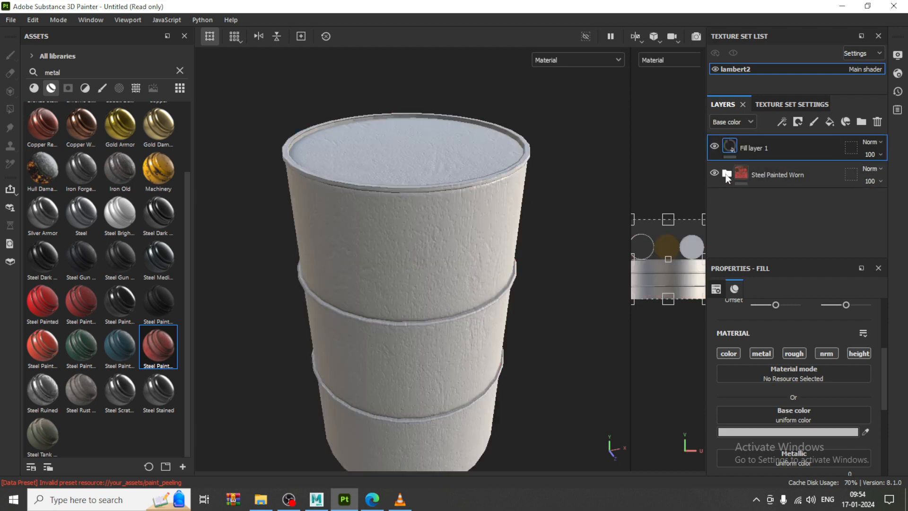
# Add a black mask to the new fill layer above Steel Painted Worn.
pyautogui.click(798, 124)
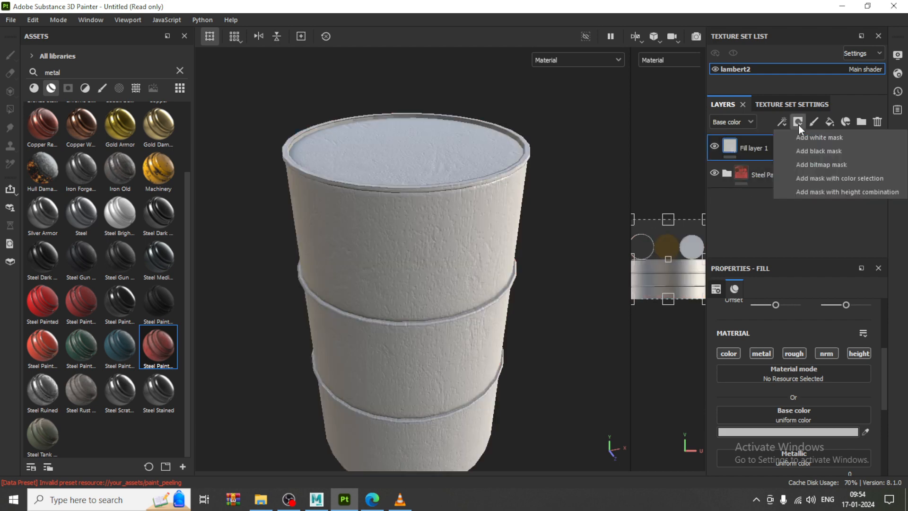
pyautogui.click(823, 150)
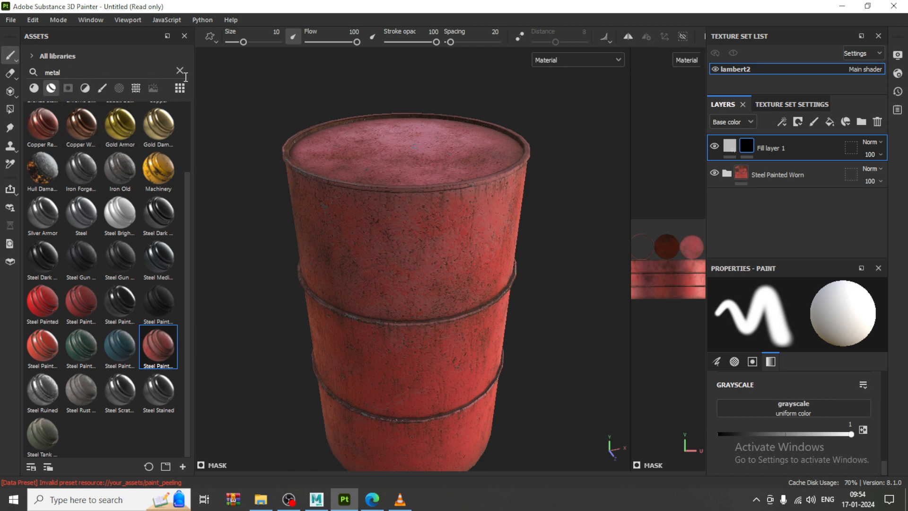
# Browse the asset library's materials and brushes, search the brushes for rust, and look through the full materials list.
pyautogui.click(34, 87)
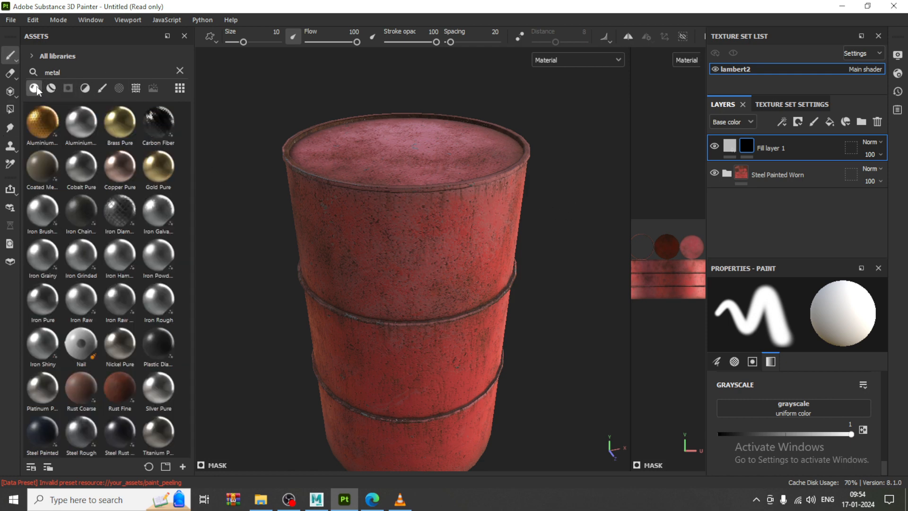
pyautogui.click(101, 87)
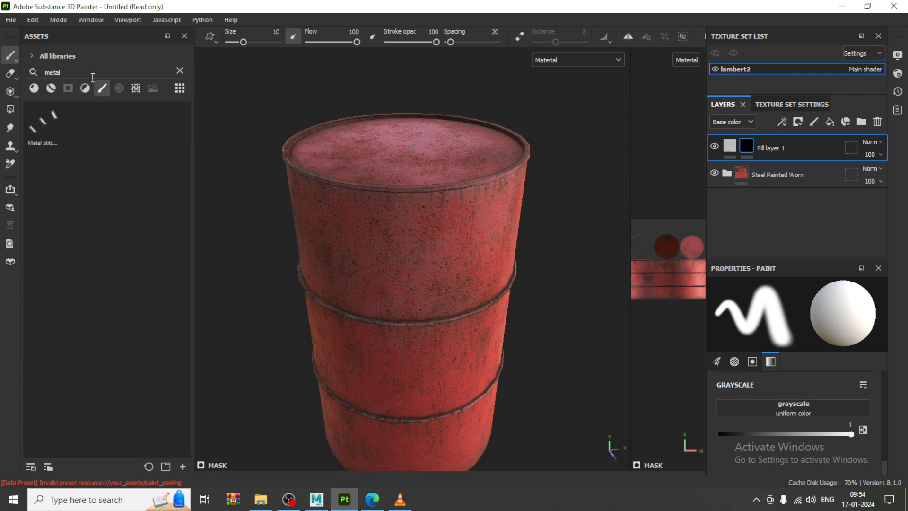
pyautogui.click(180, 70)
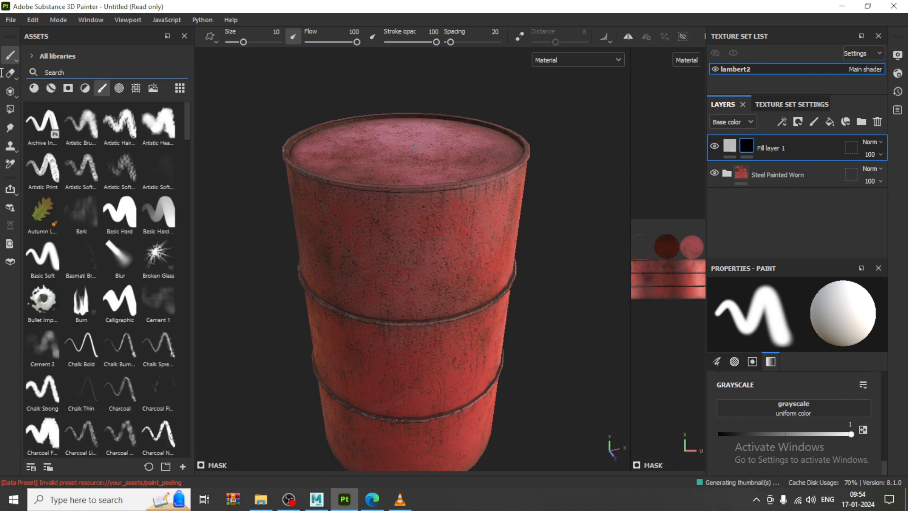
pyautogui.write('r')
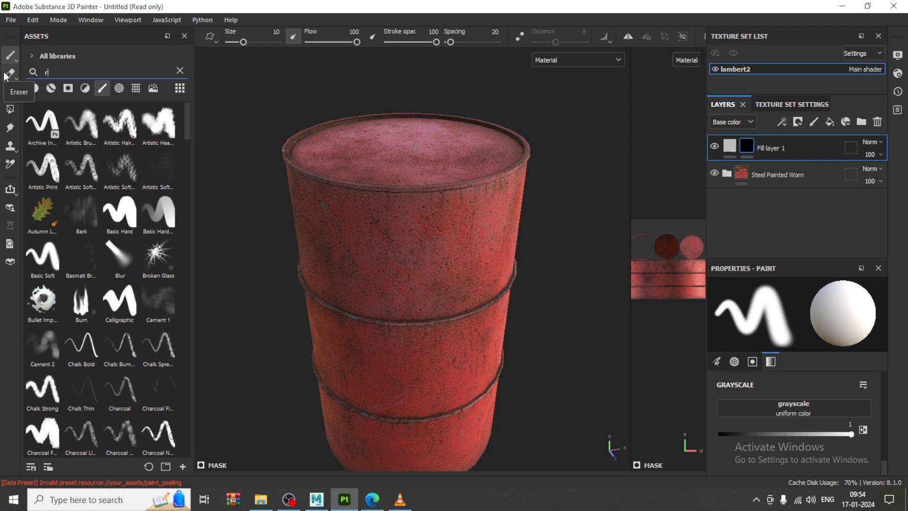
pyautogui.write('ust')
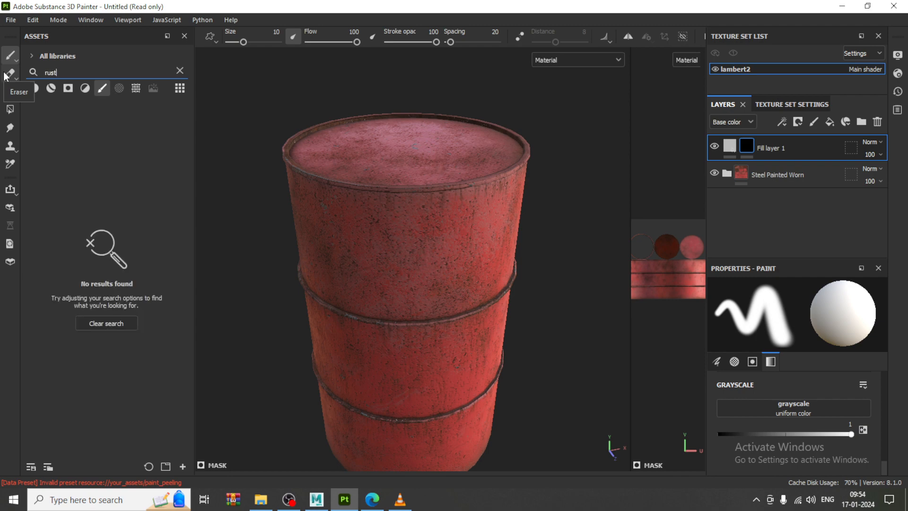
pyautogui.click(180, 71)
pyautogui.click(33, 88)
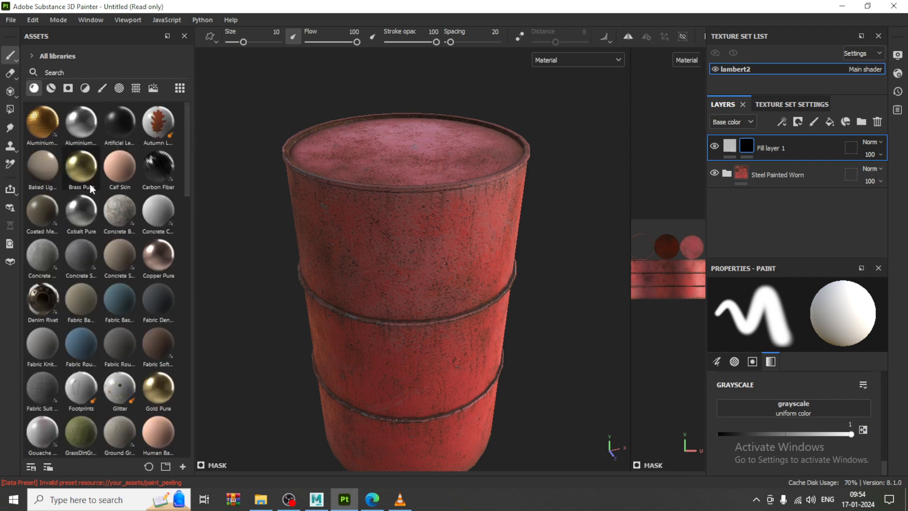
pyautogui.scroll(-15, 113, 321)
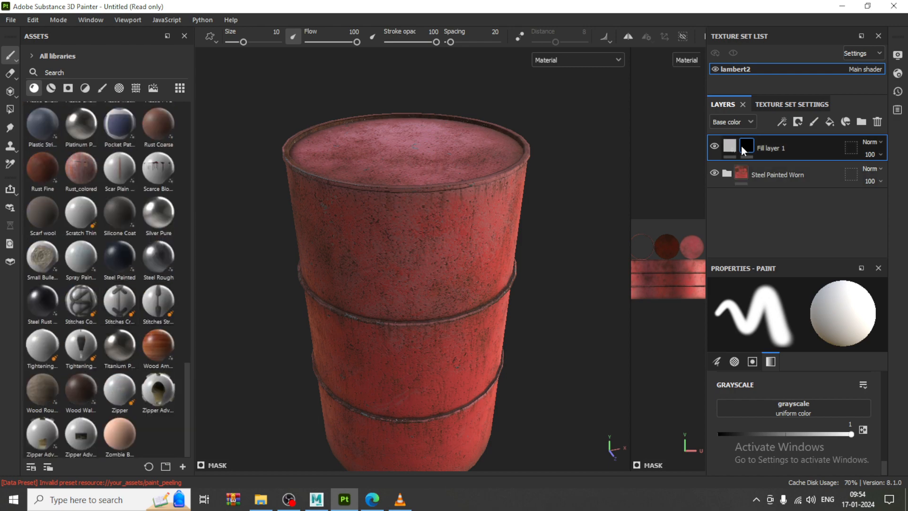
# Add a Dripping Rust generator to Fill layer 1's mask and reduce its Rust Spreading to about 0.11.
pyautogui.click(782, 122)
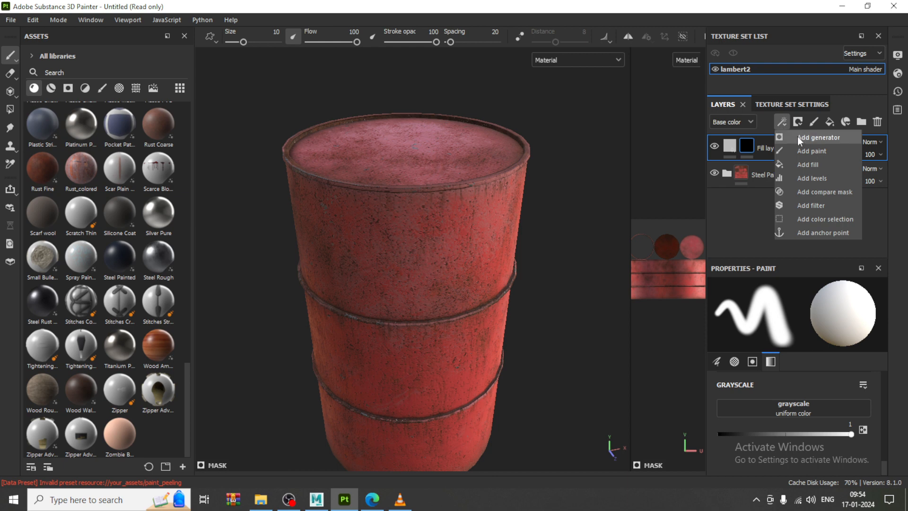
pyautogui.click(797, 137)
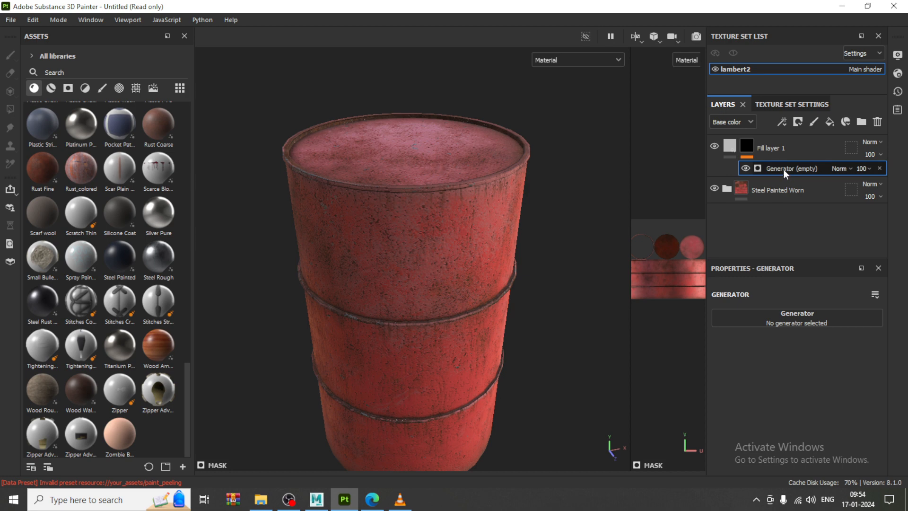
pyautogui.click(802, 320)
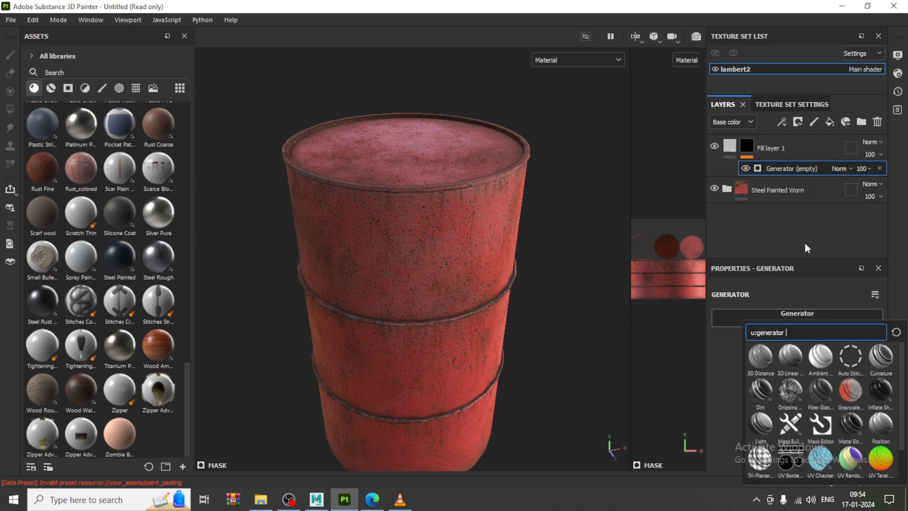
pyautogui.write('rus')
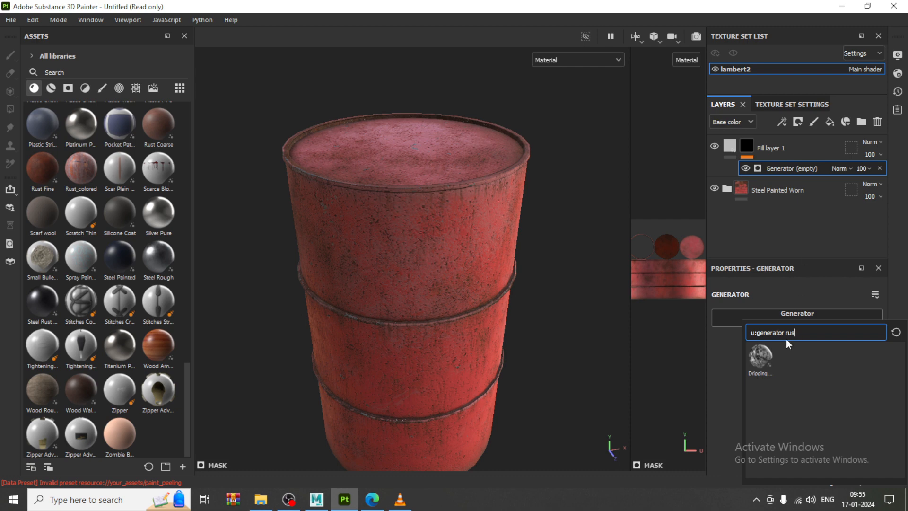
pyautogui.click(760, 356)
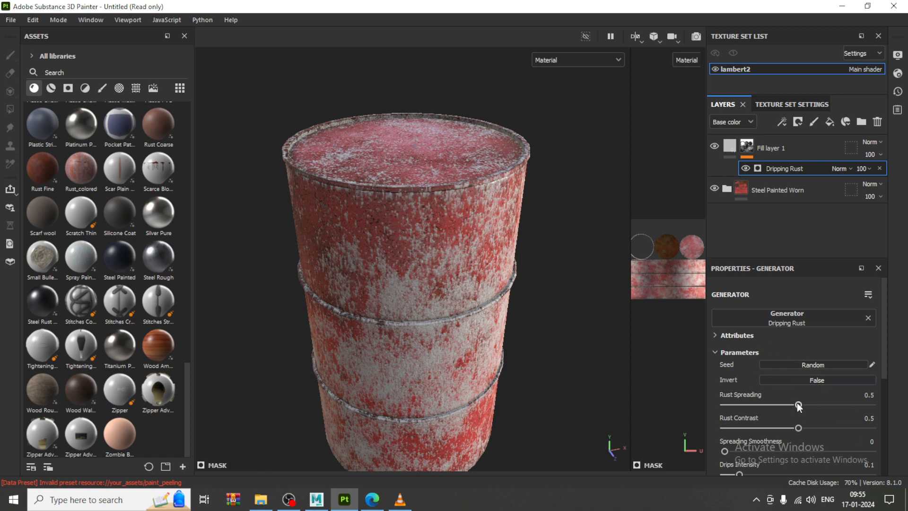
pyautogui.moveTo(798, 405); pyautogui.dragTo(746, 409)
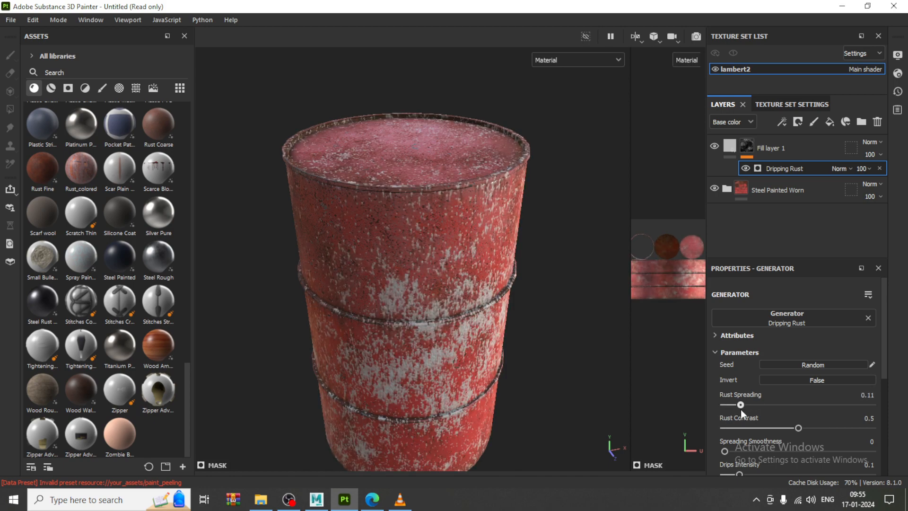
pyautogui.moveTo(740, 410); pyautogui.dragTo(731, 410)
# Invert Fill layer 1's Dripping Rust mask and invert it back to compare both coverages.
pyautogui.rightClick(744, 148)
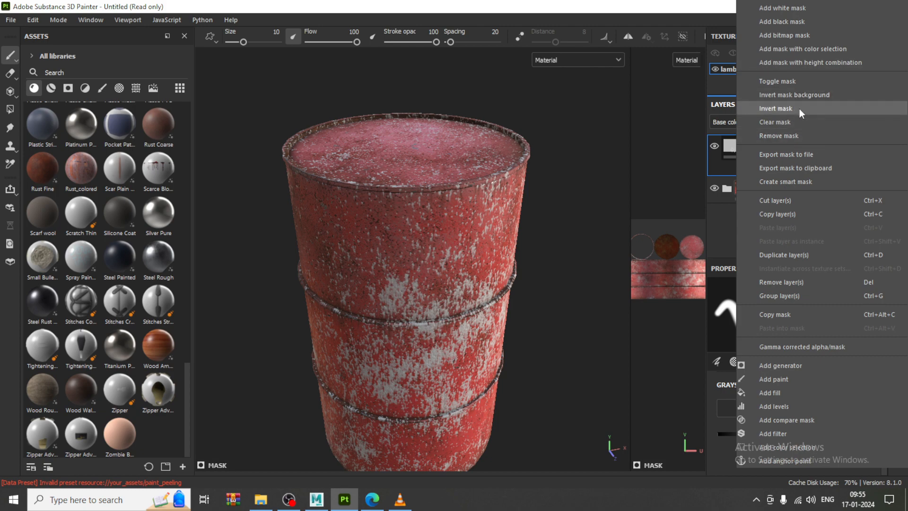
pyautogui.click(799, 109)
pyautogui.rightClick(749, 147)
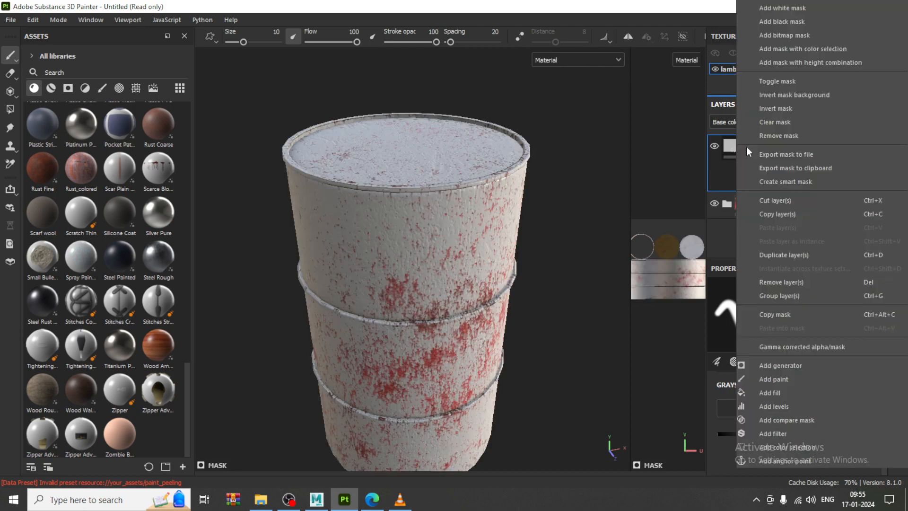
pyautogui.click(789, 110)
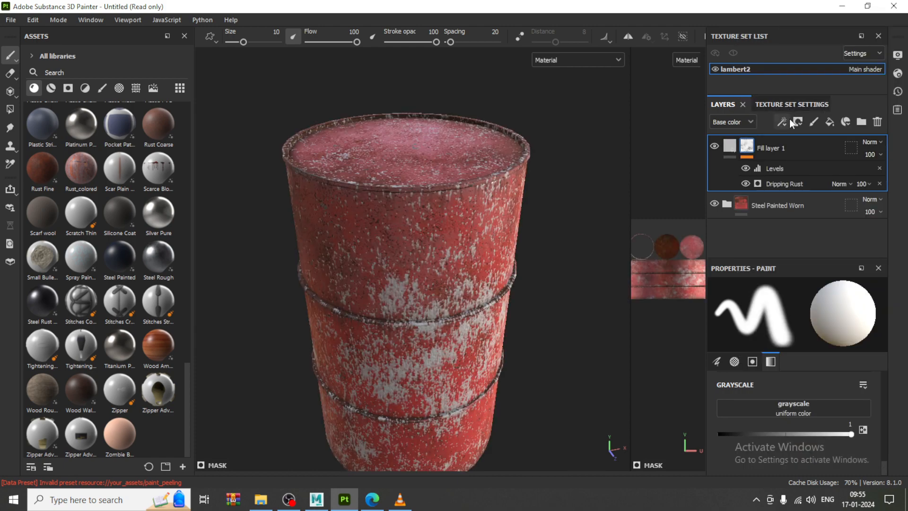
# Raise the midtone of the Levels effect on Fill layer 1's mask to 5.64.
pyautogui.keyDown('alt'); pyautogui.moveTo(465, 255); pyautogui.dragTo(516, 245); pyautogui.keyUp('alt')
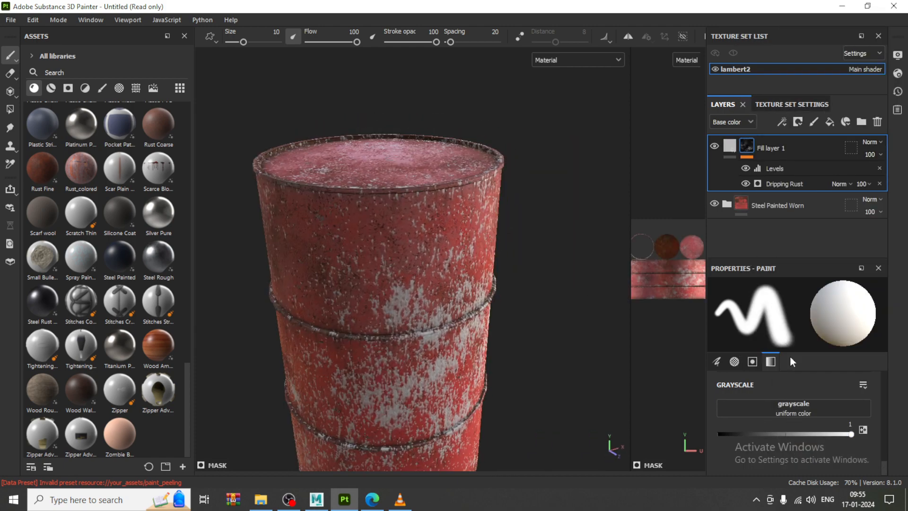
pyautogui.click(773, 168)
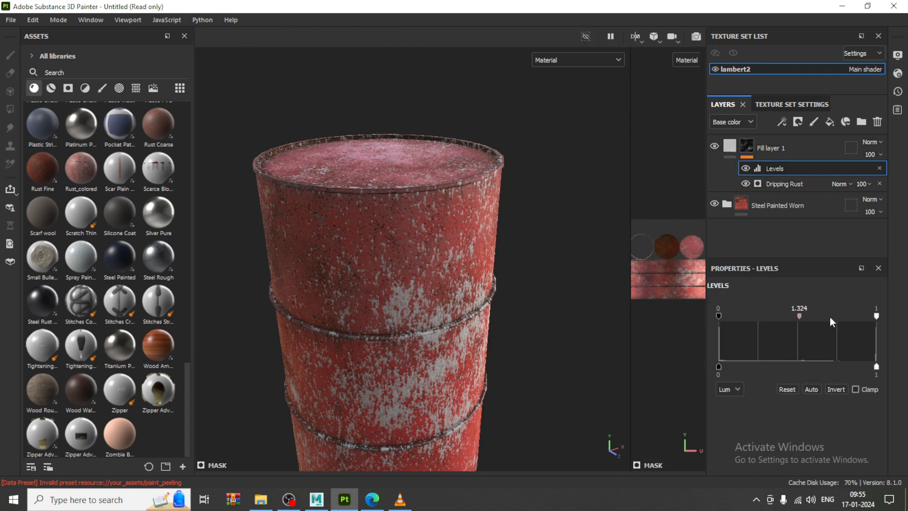
pyautogui.moveTo(830, 318)
pyautogui.mouseDown()
pyautogui.moveTo(841, 318)
pyautogui.moveTo(796, 317)
pyautogui.moveTo(820, 314)
pyautogui.mouseUp()
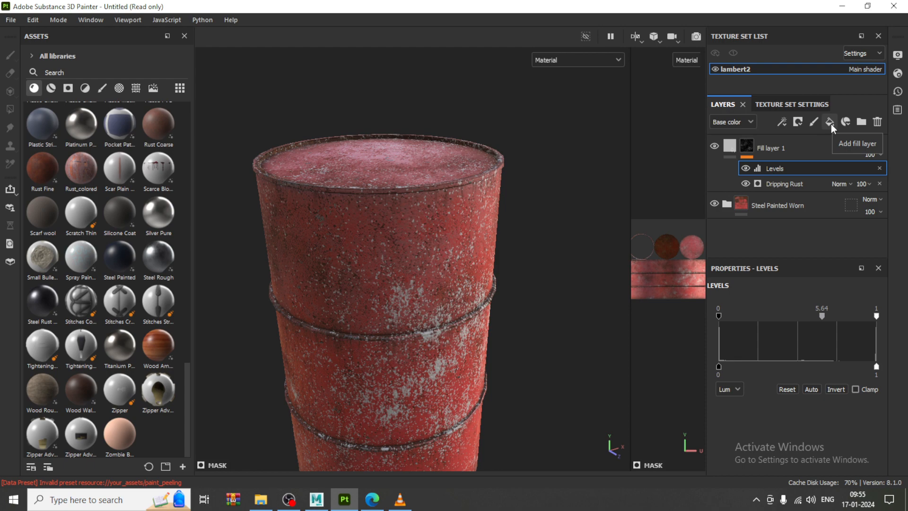
# Remove the Levels and Dripping Rust effects from Fill layer 1's mask.
pyautogui.scroll(-3, 249, 245)
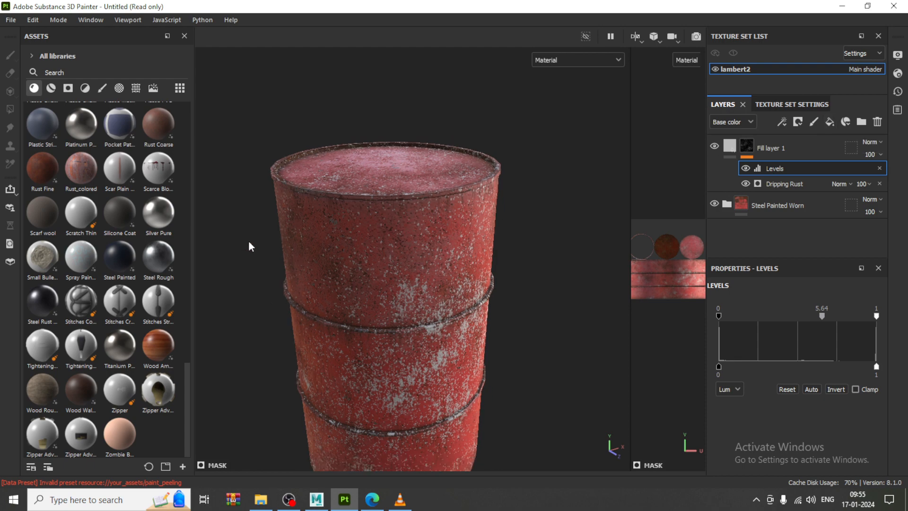
pyautogui.moveTo(482, 308); pyautogui.dragTo(475, 222, button='middle')
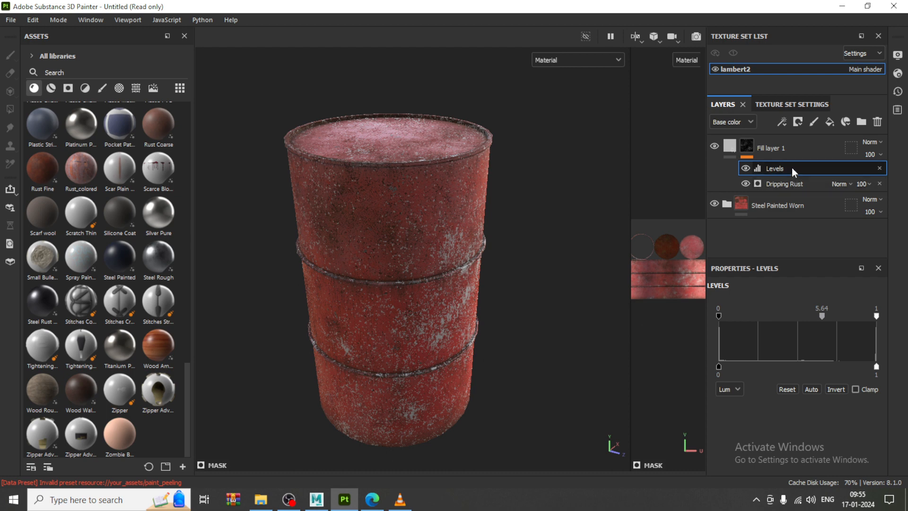
pyautogui.press('Delete')
pyautogui.press('Delete')
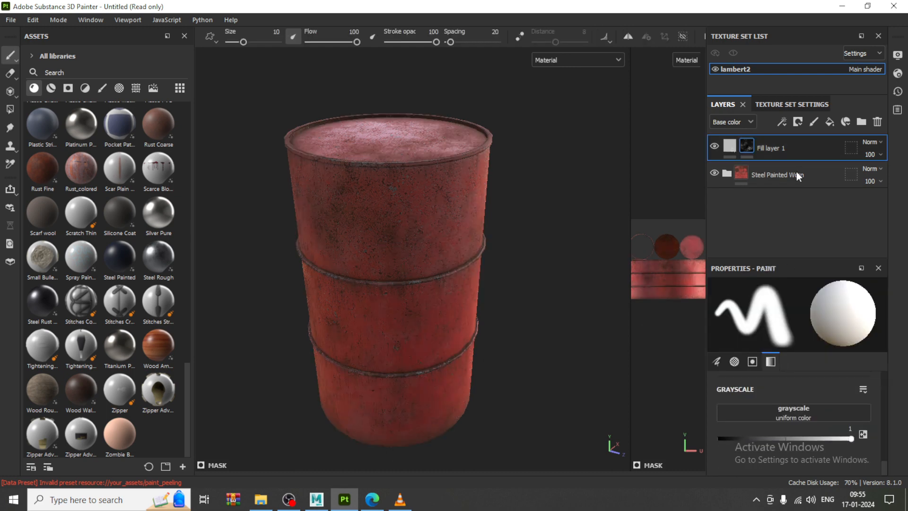
# Add a generator to Fill layer 1's black mask and assign Metal Edge Wear to it.
pyautogui.click(782, 123)
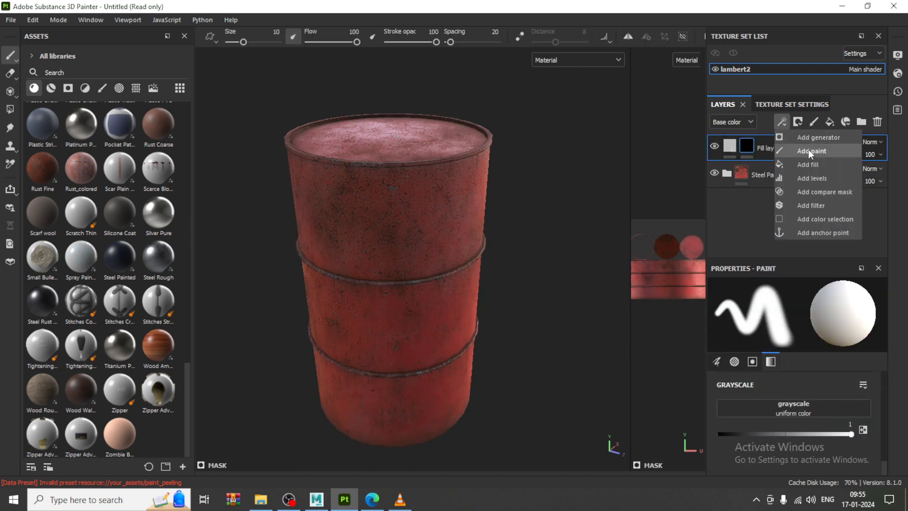
pyautogui.click(817, 138)
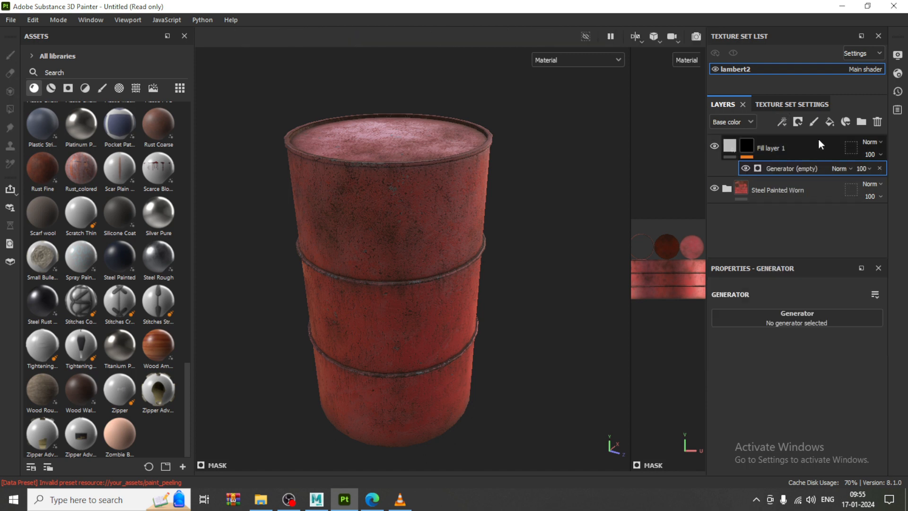
pyautogui.click(799, 313)
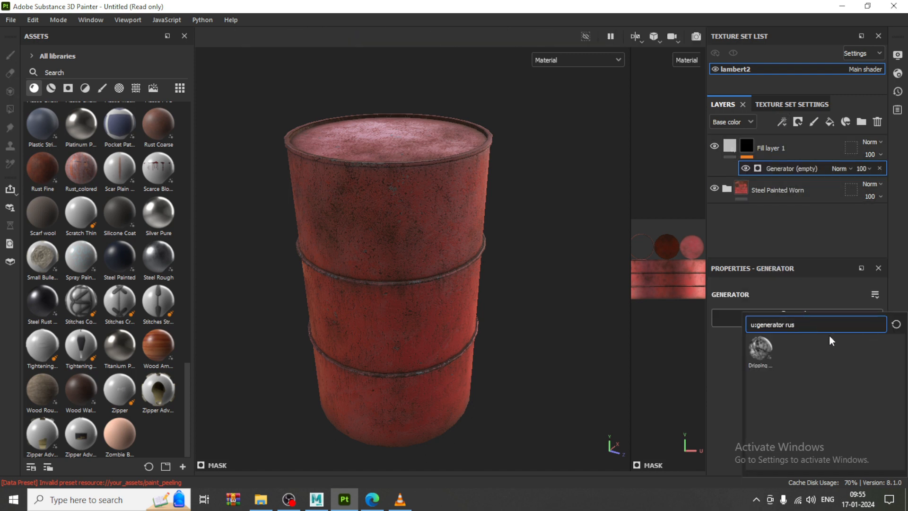
pyautogui.press('BackSpace')
pyautogui.press('BackSpace')
pyautogui.press('BackSpace')
pyautogui.press('BackSpace')
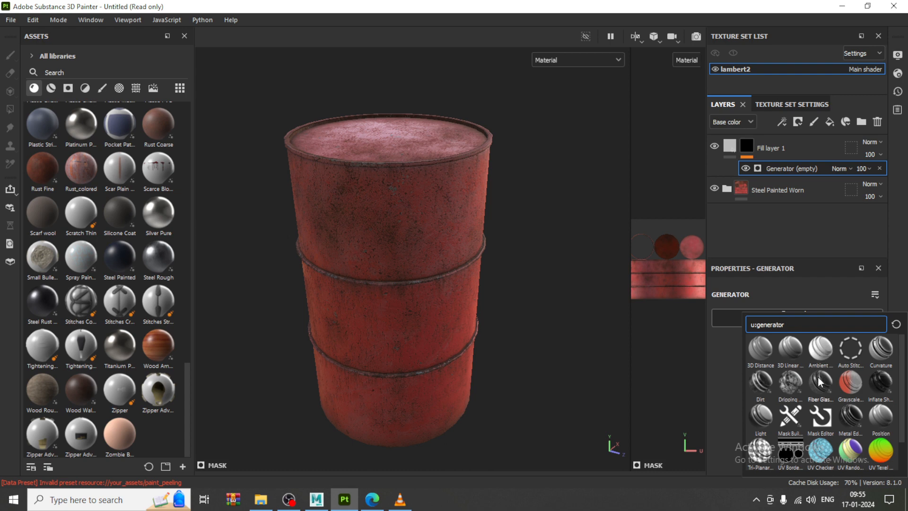
pyautogui.moveTo(860, 433)
pyautogui.moveTo(887, 390)
pyautogui.moveTo(854, 415)
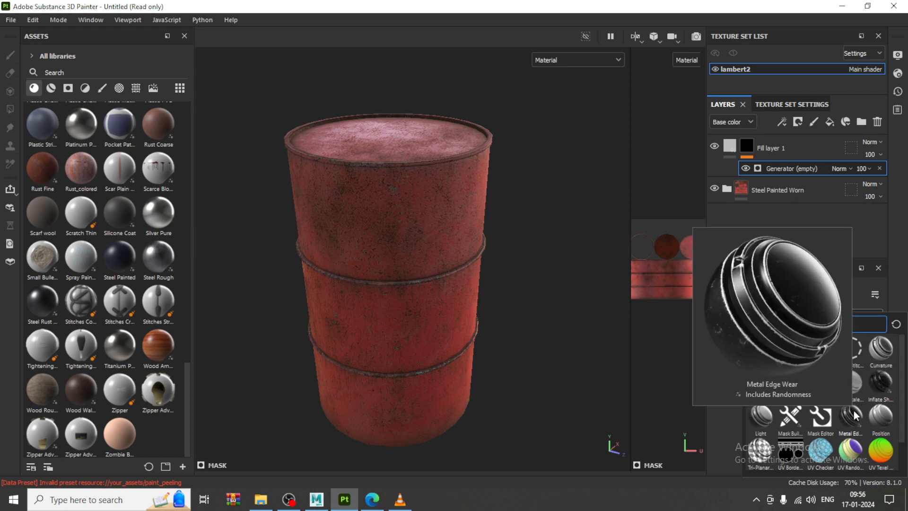
pyautogui.click(851, 417)
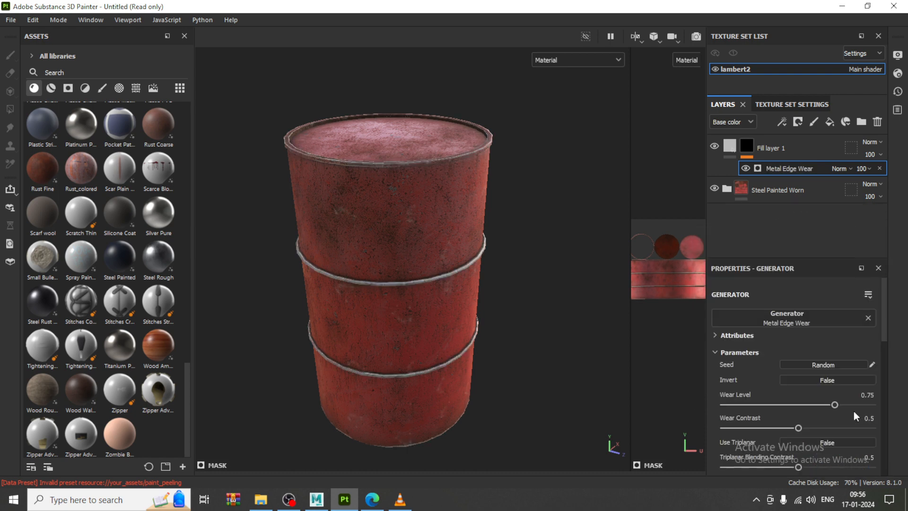
# Inspect the edge wear on the barrel's rim and bands, inverting Fill layer 1's mask and inverting it back for comparison.
pyautogui.scroll(3, 380, 314)
pyautogui.keyDown('alt'); pyautogui.moveTo(385, 314); pyautogui.dragTo(392, 278); pyautogui.keyUp('alt')
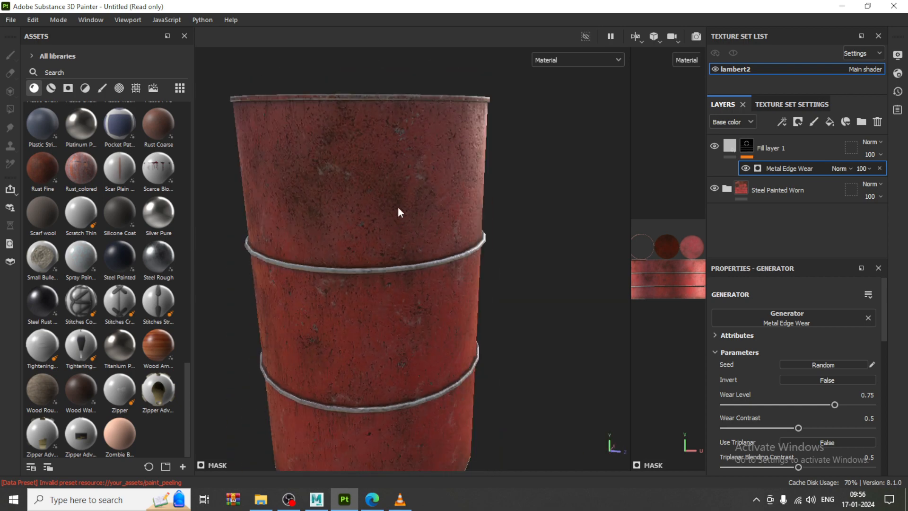
pyautogui.keyDown('alt'); pyautogui.moveTo(398, 207); pyautogui.dragTo(449, 326, button='middle'); pyautogui.keyUp('alt')
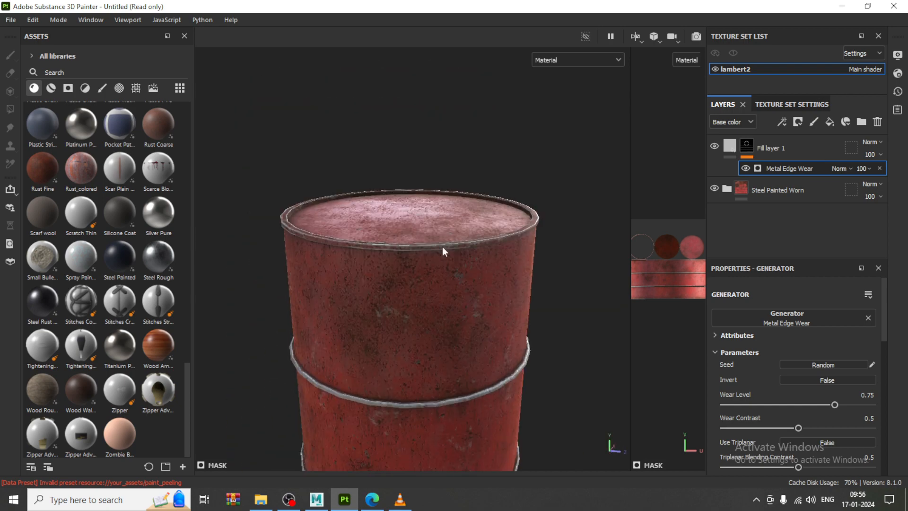
pyautogui.keyDown('alt'); pyautogui.moveTo(441, 245); pyautogui.dragTo(442, 298); pyautogui.keyUp('alt')
pyautogui.keyDown('alt'); pyautogui.moveTo(442, 239); pyautogui.dragTo(483, 284, button='right'); pyautogui.keyUp('alt')
pyautogui.click(752, 146)
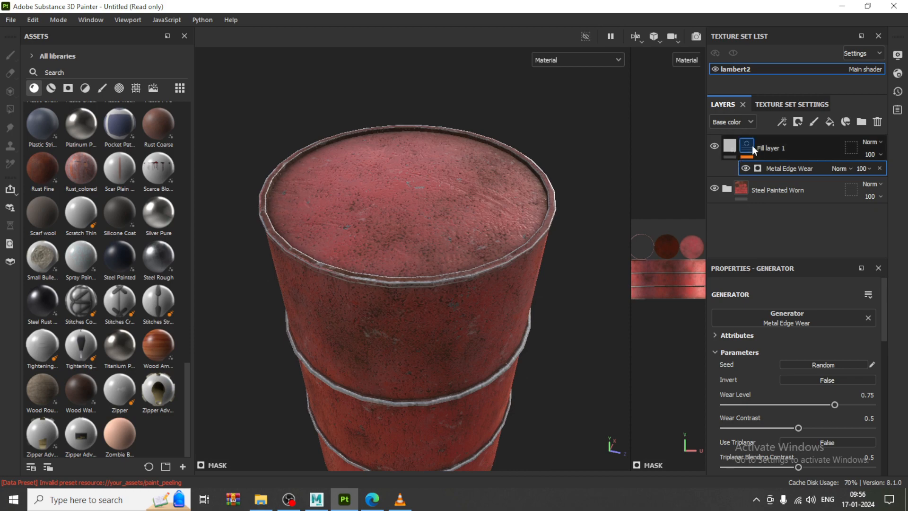
pyautogui.rightClick(752, 146)
pyautogui.click(799, 108)
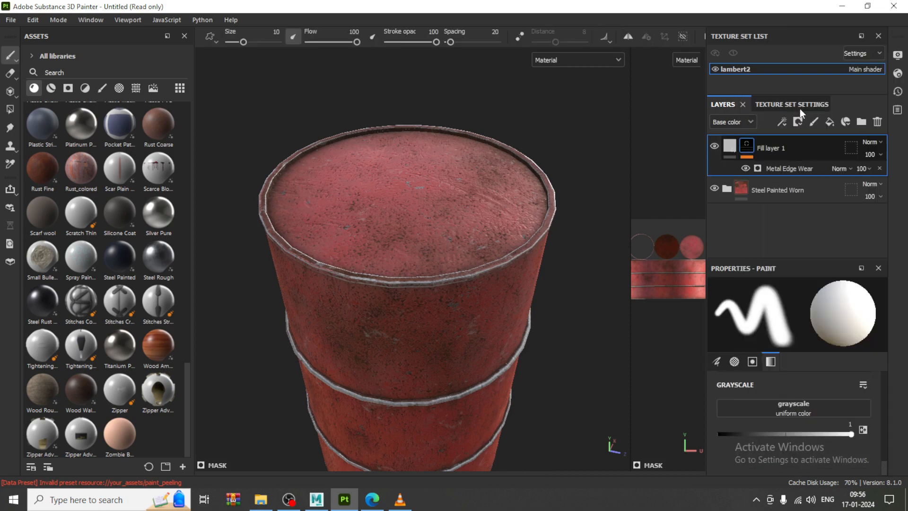
pyautogui.rightClick(751, 147)
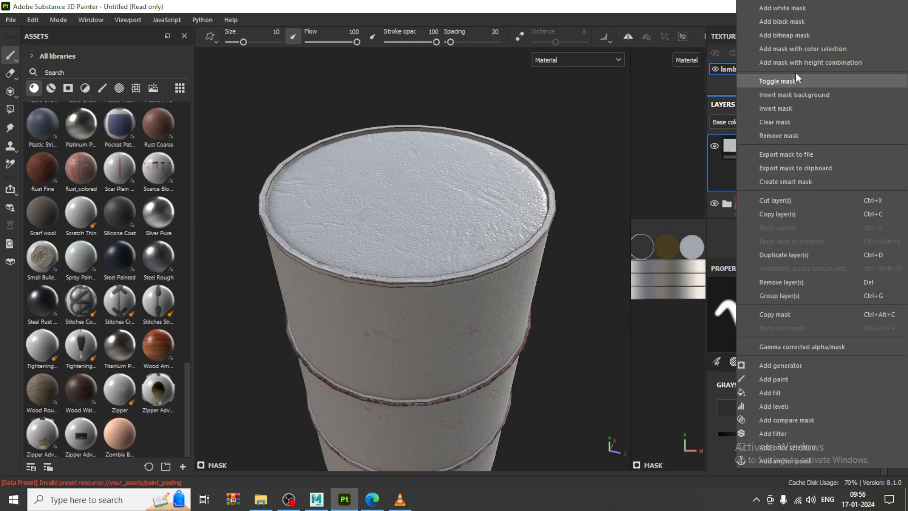
pyautogui.click(793, 108)
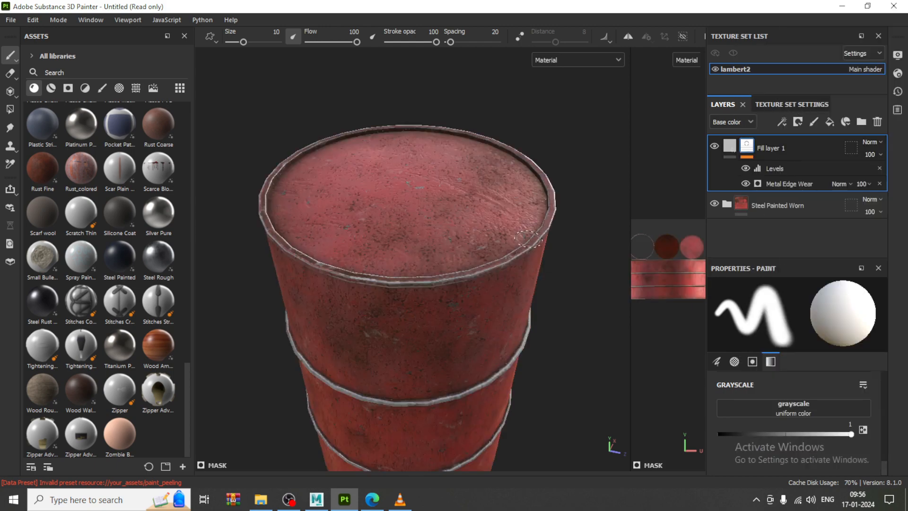
pyautogui.keyDown('alt'); pyautogui.moveTo(487, 80); pyautogui.dragTo(379, 331); pyautogui.keyUp('alt')
pyautogui.keyDown('alt'); pyautogui.moveTo(447, 242); pyautogui.dragTo(427, 209); pyautogui.keyUp('alt')
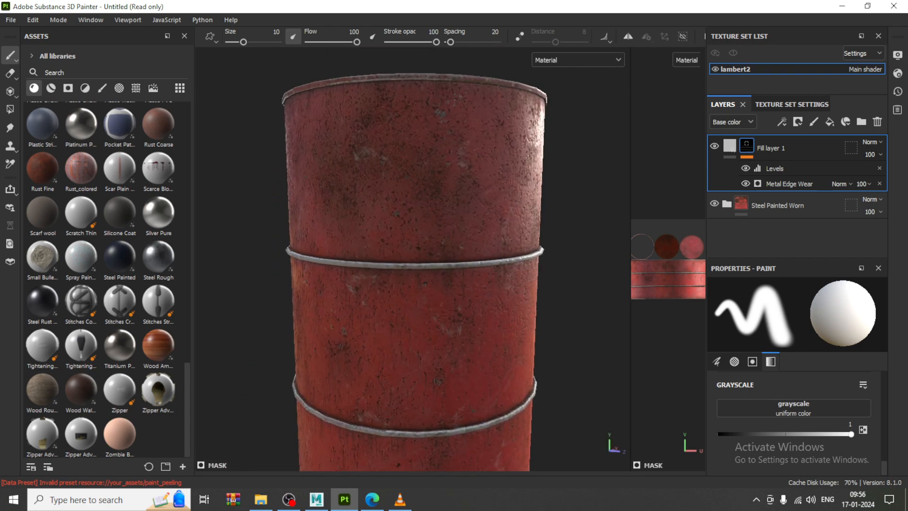
# Compare the barrel's rim and bands with Fill layer 1 hidden and shown.
pyautogui.click(713, 146)
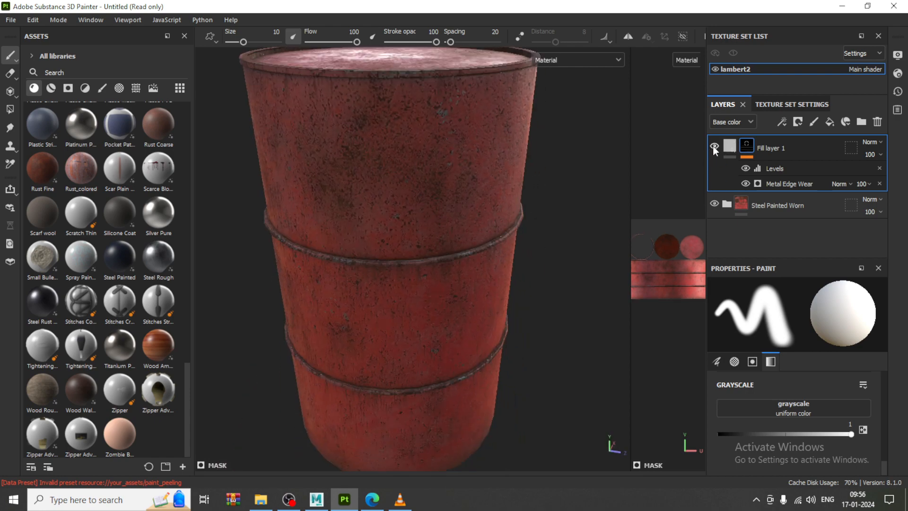
pyautogui.click(714, 146)
pyautogui.click(713, 147)
pyautogui.click(714, 146)
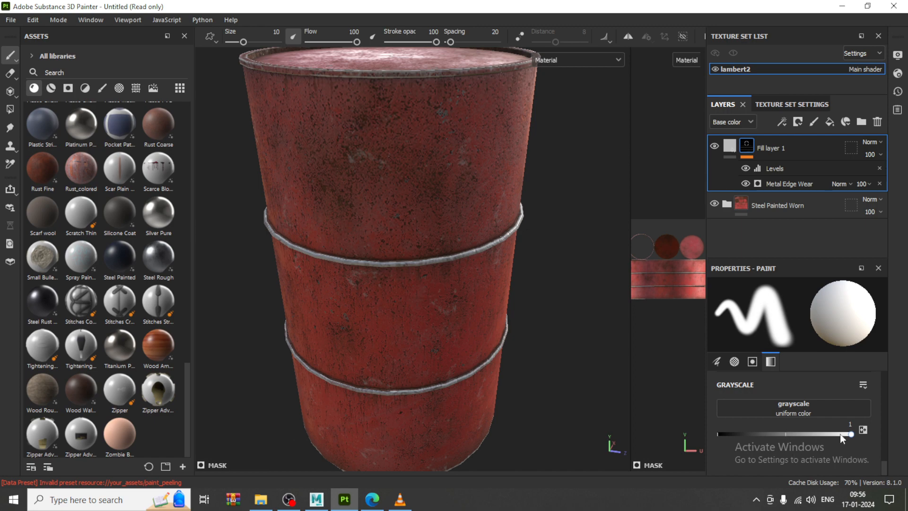
# Adjust Fill layer 1's Metal Edge Wear generator: Wear Level 0.89, Edges Smoothness 2.04 and Grunge Amount 0.26.
pyautogui.click(778, 182)
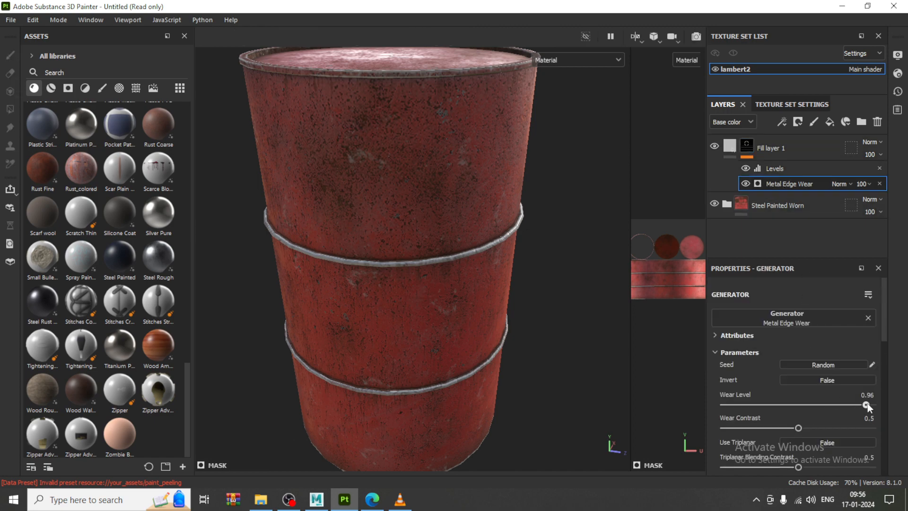
pyautogui.moveTo(867, 404); pyautogui.dragTo(855, 405)
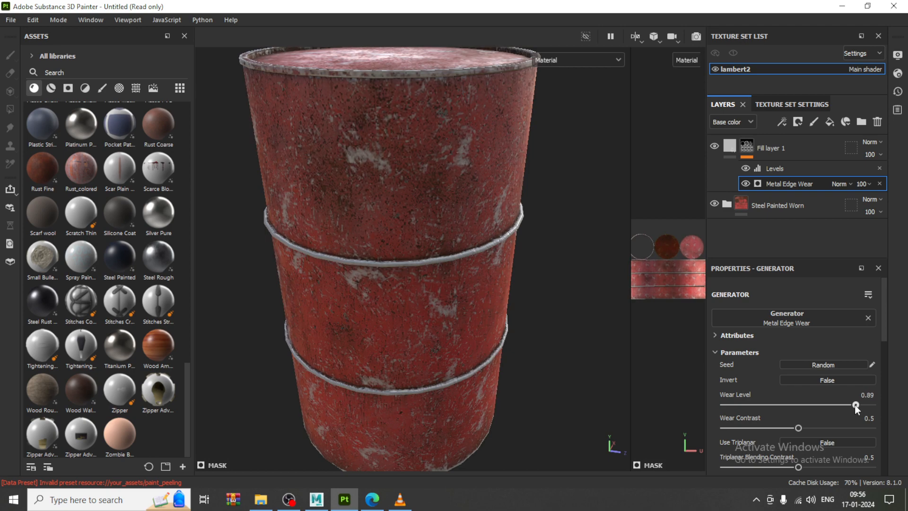
pyautogui.scroll(-5, 822, 413)
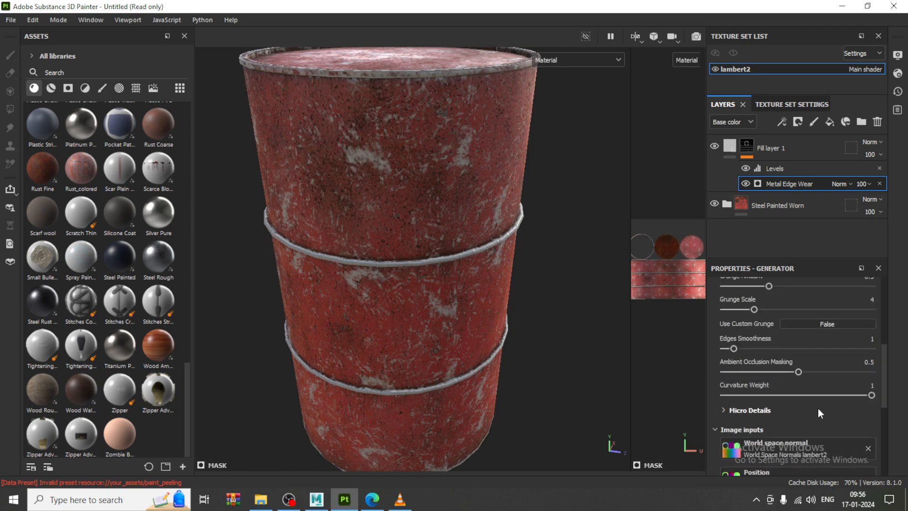
pyautogui.scroll(3, 818, 412)
pyautogui.scroll(-1, 791, 421)
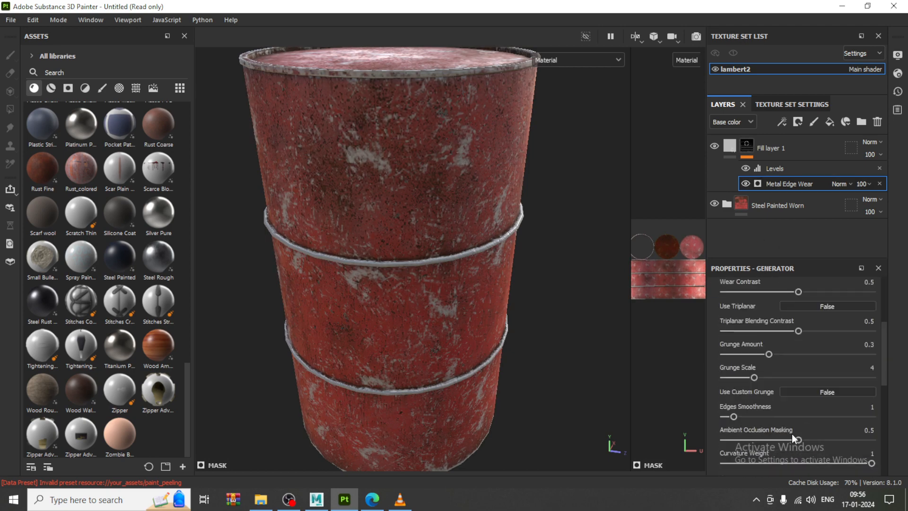
pyautogui.moveTo(733, 417)
pyautogui.mouseDown()
pyautogui.moveTo(758, 417)
pyautogui.moveTo(743, 416)
pyautogui.mouseUp()
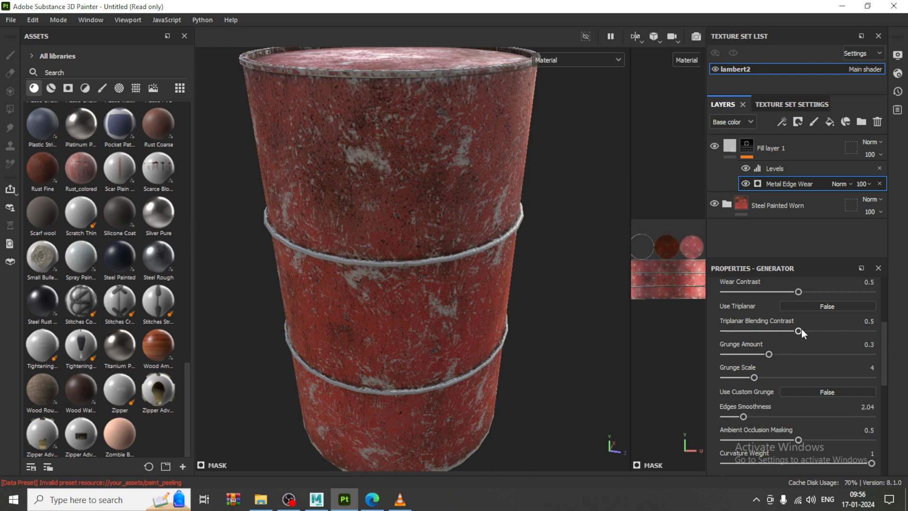
pyautogui.scroll(-1, 775, 354)
pyautogui.moveTo(766, 316)
pyautogui.mouseDown()
pyautogui.moveTo(792, 318)
pyautogui.moveTo(753, 317)
pyautogui.moveTo(763, 319)
pyautogui.mouseUp()
# Examine the adjusted wear on the barrel's lid and upper body, toggling Fill layer 1's visibility off and on.
pyautogui.keyDown('alt'); pyautogui.moveTo(353, 162); pyautogui.dragTo(516, 220); pyautogui.keyUp('alt')
pyautogui.keyDown('alt'); pyautogui.moveTo(514, 216); pyautogui.dragTo(519, 216, button='middle'); pyautogui.keyUp('alt')
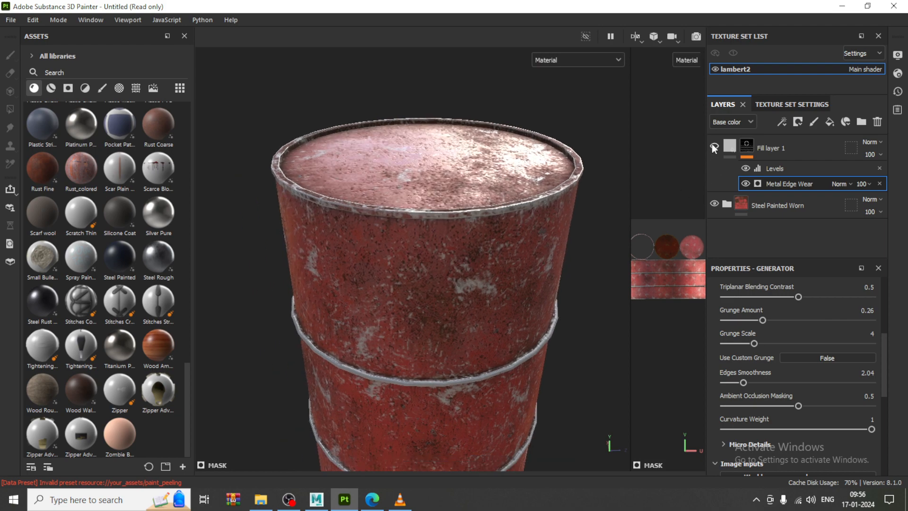
pyautogui.click(714, 148)
pyautogui.click(714, 148)
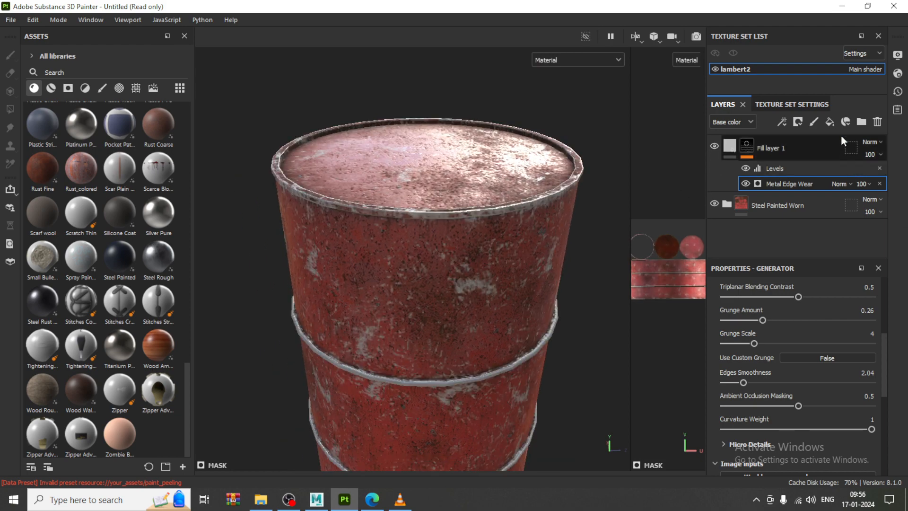
# Add a new fill layer above Fill layer 1 and give it a black mask.
pyautogui.click(728, 146)
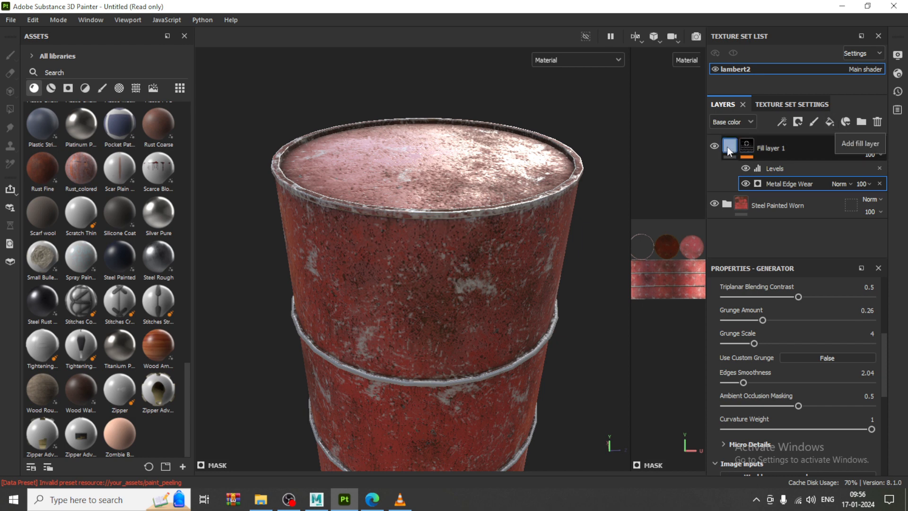
pyautogui.click(828, 123)
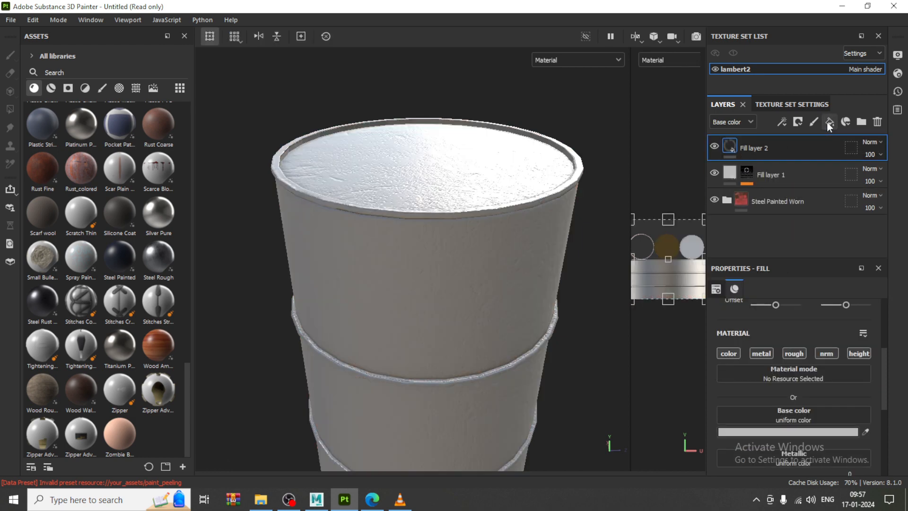
pyautogui.click(797, 121)
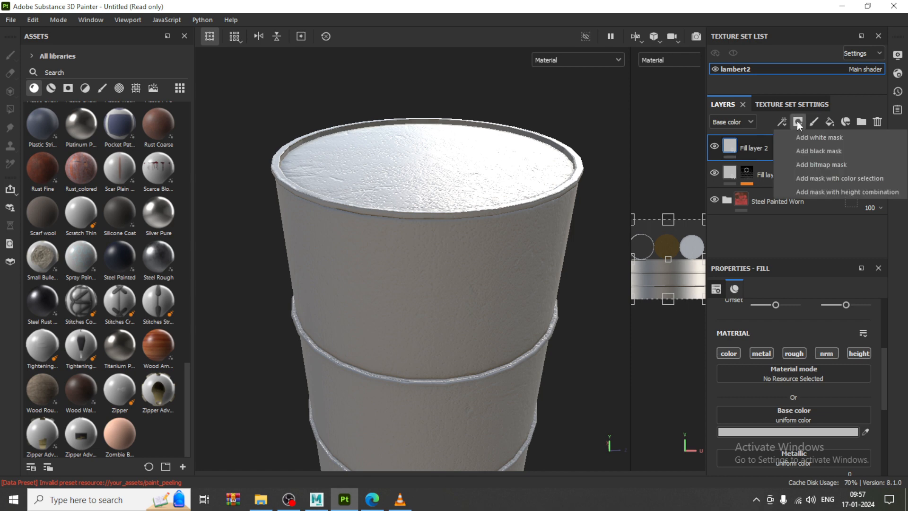
pyautogui.click(829, 151)
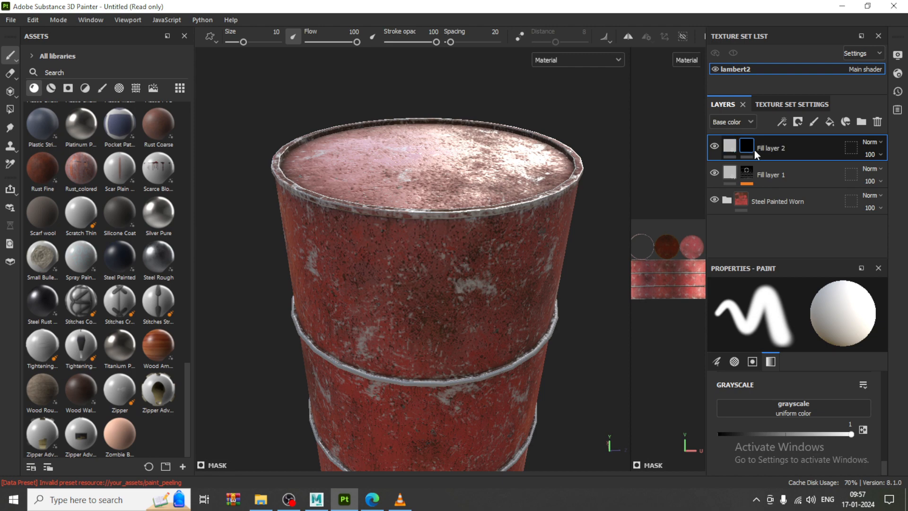
# Browse the smart mask library and preview the dirt, dust, paint damage and rust masks.
pyautogui.click(34, 88)
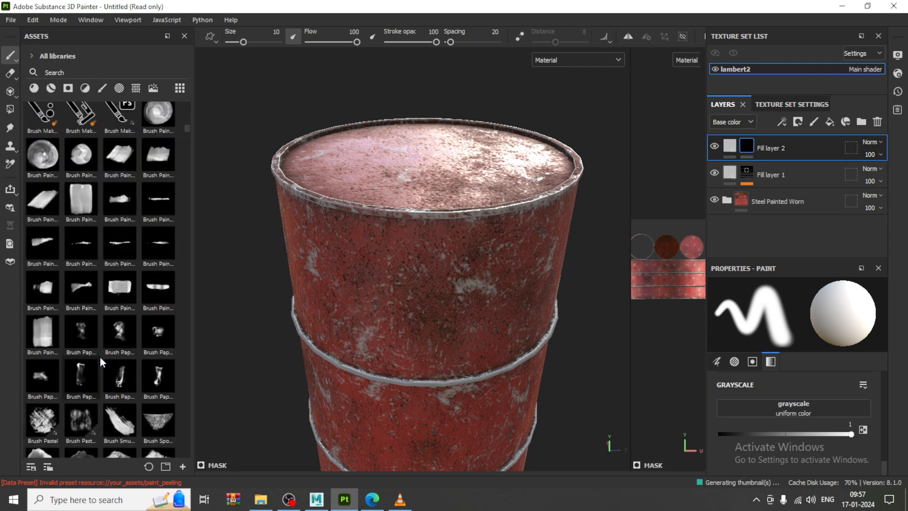
pyautogui.scroll(-6, 100, 341)
pyautogui.click(69, 90)
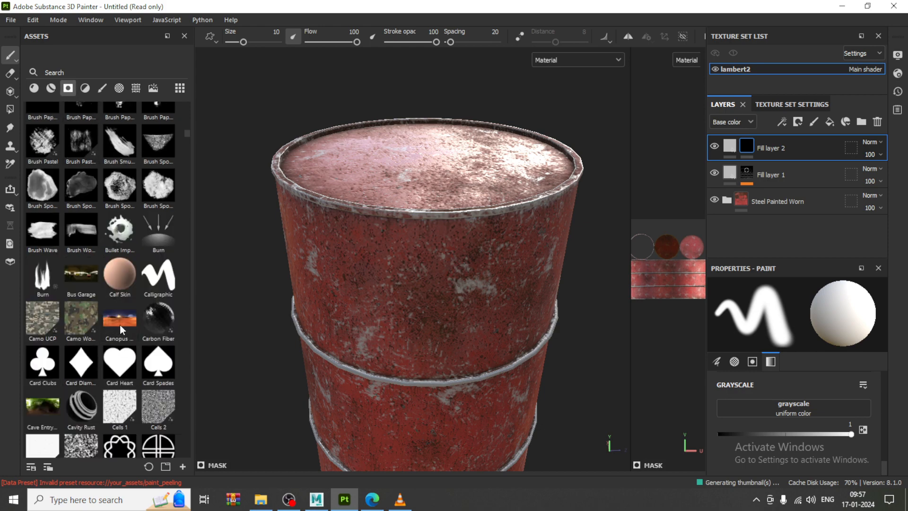
pyautogui.moveTo(126, 353)
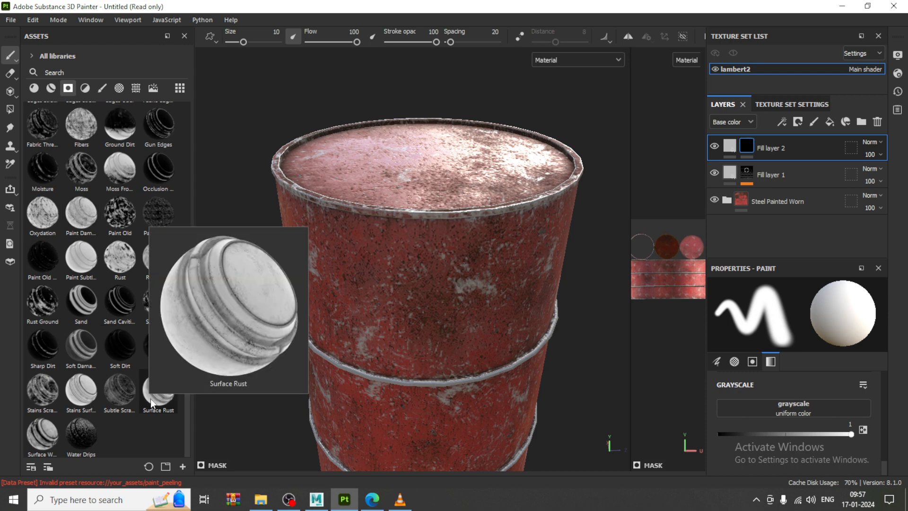
pyautogui.moveTo(118, 416)
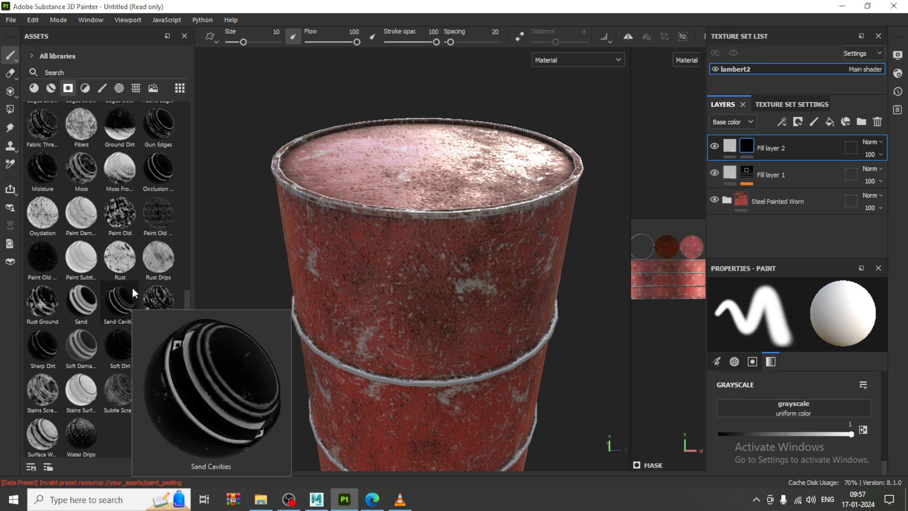
pyautogui.moveTo(157, 196)
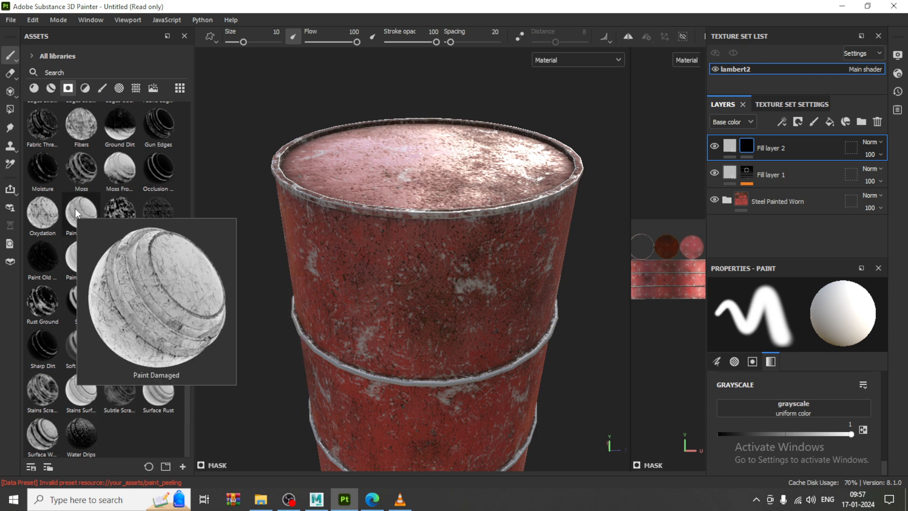
pyautogui.scroll(5, 118, 337)
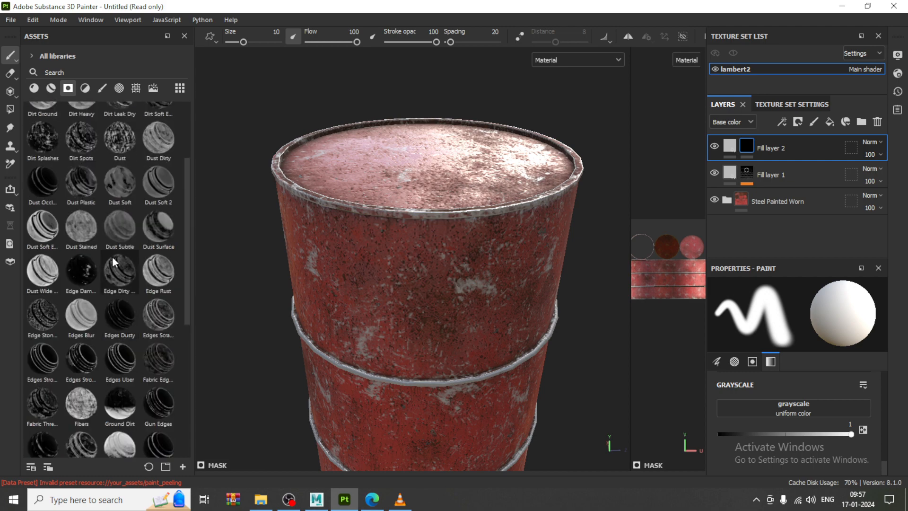
pyautogui.moveTo(112, 259)
pyautogui.moveTo(86, 156)
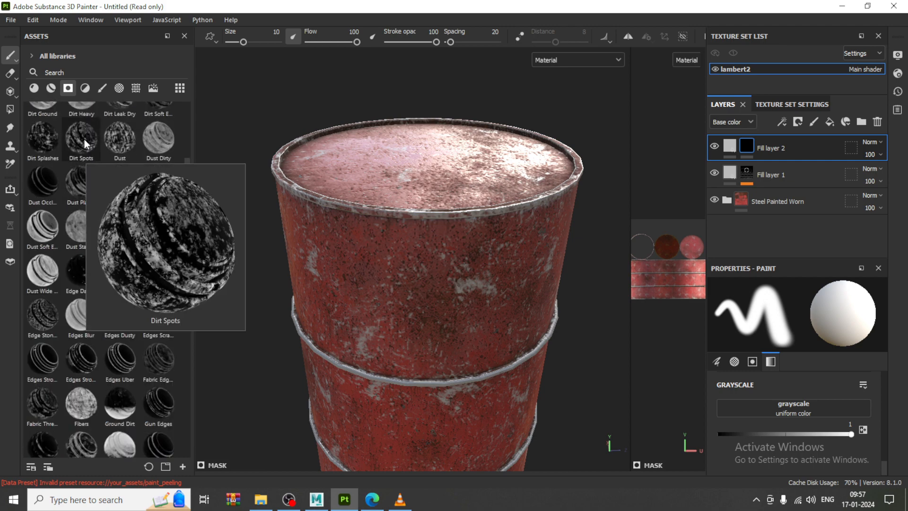
pyautogui.scroll(3, 78, 142)
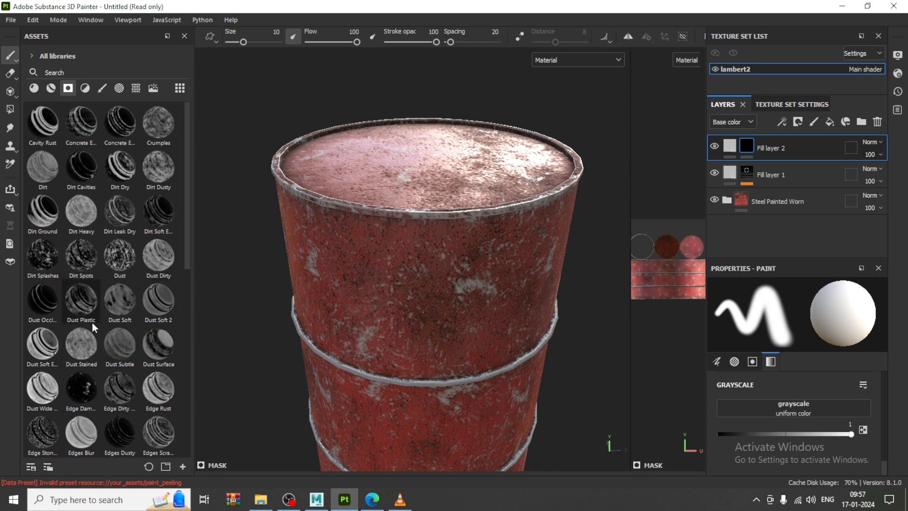
pyautogui.moveTo(80, 258)
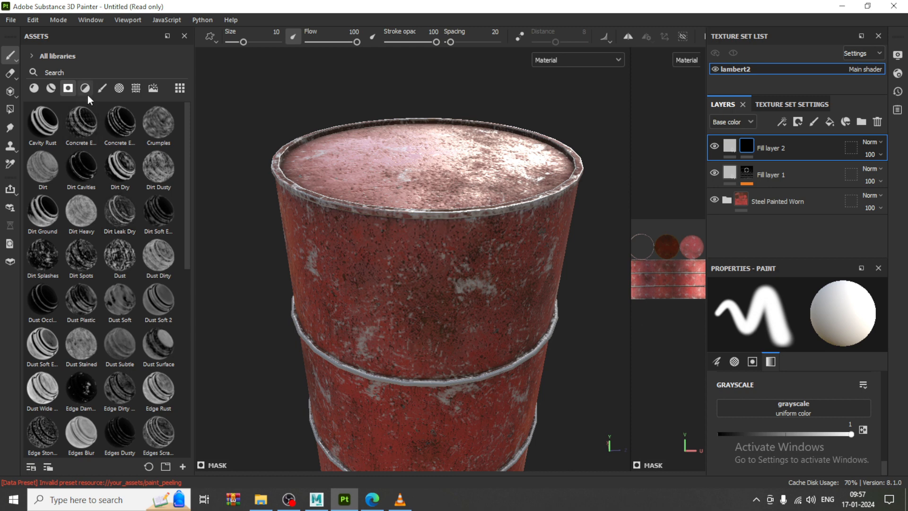
# Search the smart masks for "met" and for "dirt".
pyautogui.click(74, 69)
pyautogui.write('me')
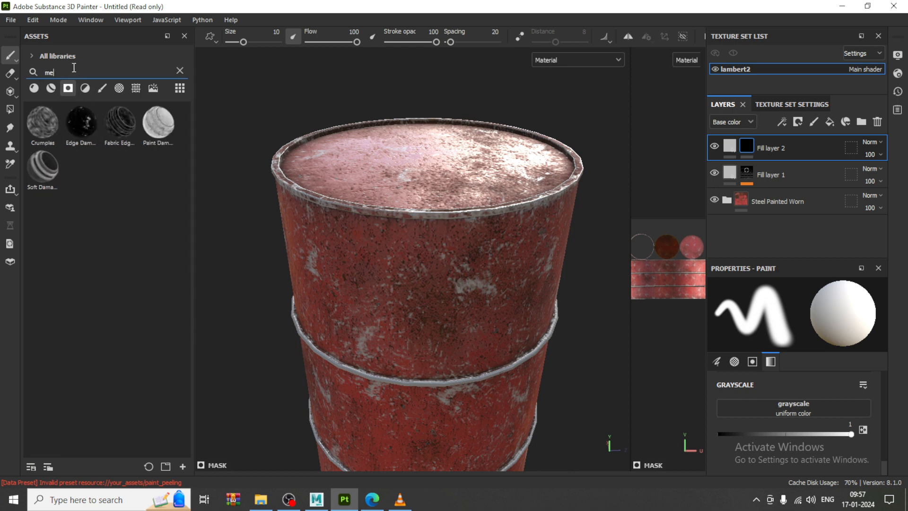
pyautogui.write('t')
pyautogui.press('BackSpace')
pyautogui.press('BackSpace')
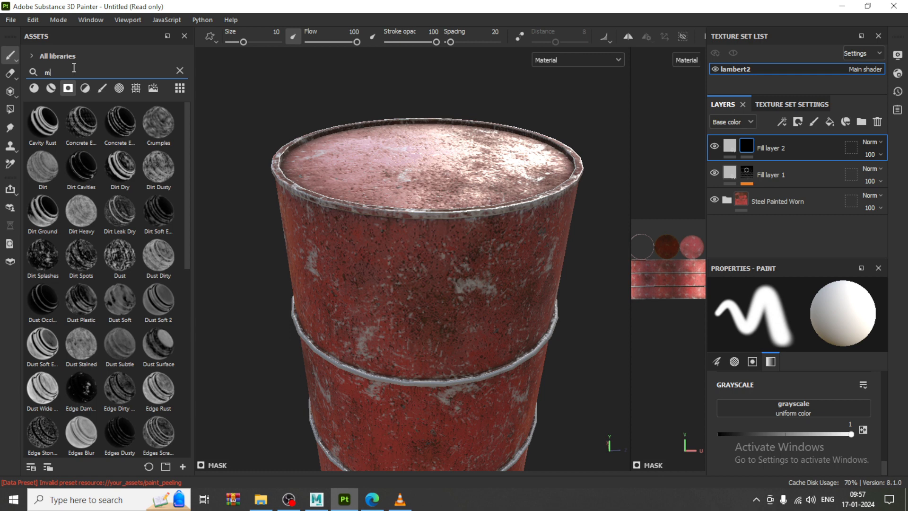
pyautogui.press('BackSpace')
pyautogui.write('dirt')
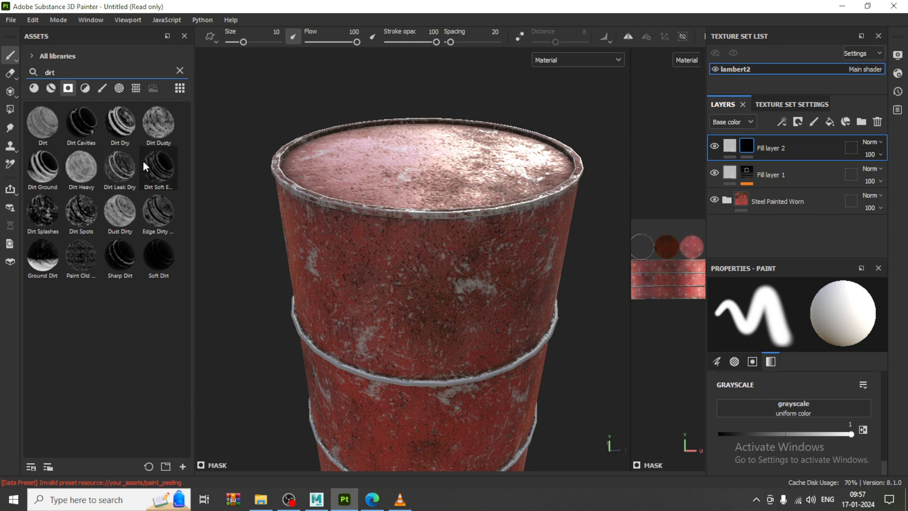
# Try the Dirt Dry smart mask on Fill layer 2's mask, inspect the barrel, and undo it.
pyautogui.moveTo(126, 129)
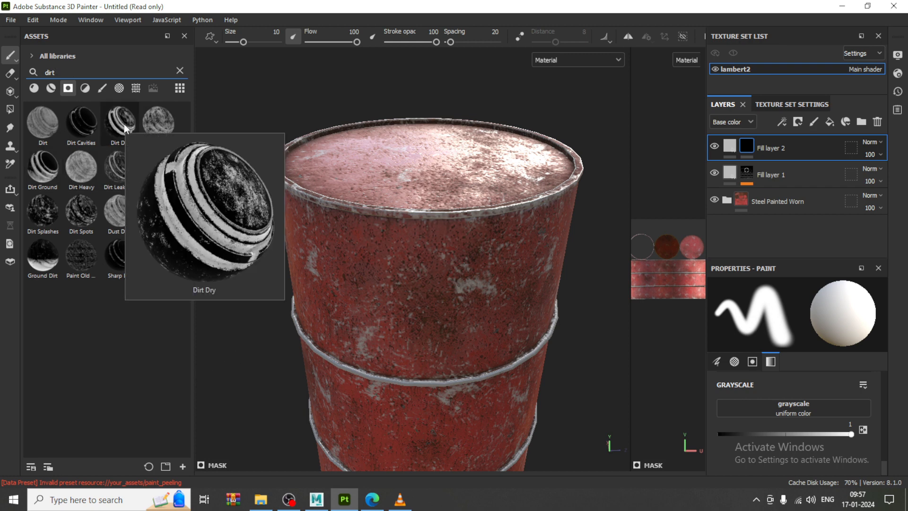
pyautogui.moveTo(123, 123); pyautogui.dragTo(753, 149)
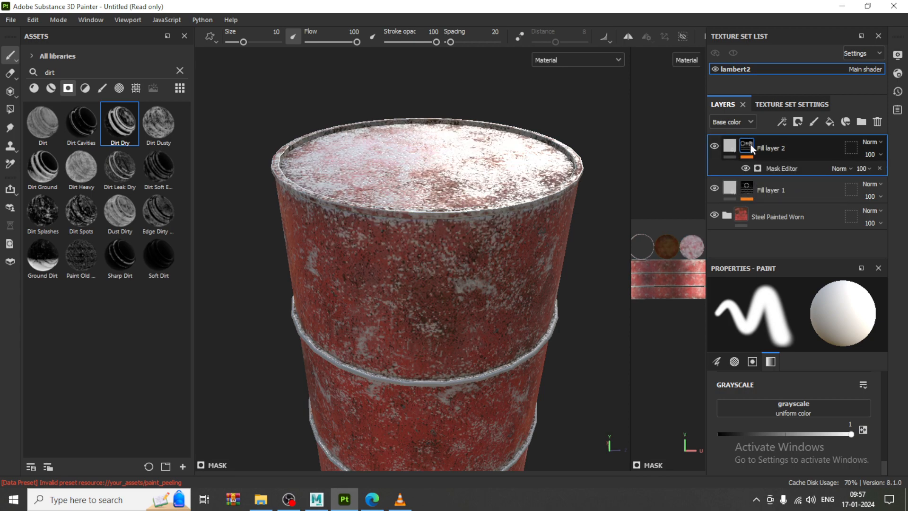
pyautogui.scroll(-2, 548, 339)
pyautogui.keyDown('alt'); pyautogui.moveTo(548, 338); pyautogui.dragTo(507, 337); pyautogui.keyUp('alt')
pyautogui.hotkey('ctrl', 'z')
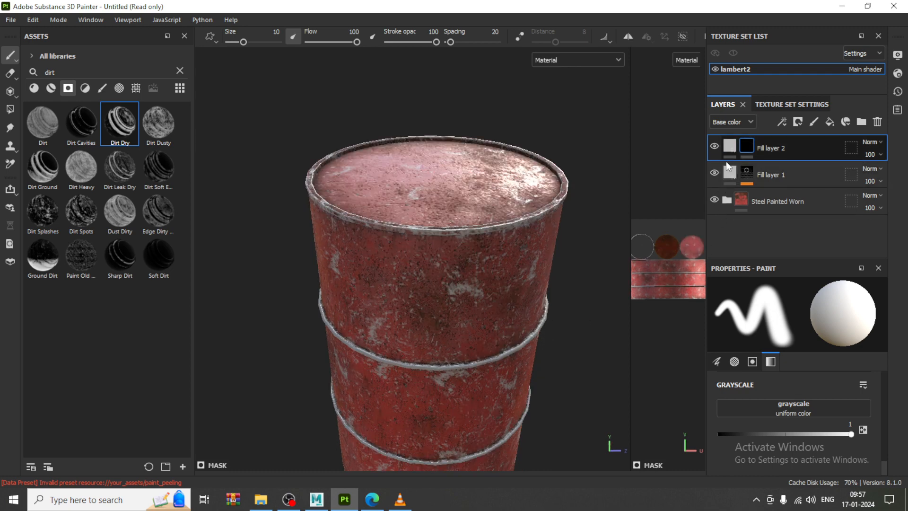
# Clear the asset search and add the Large Rust Leaks material as a new layer above Fill layer 2.
pyautogui.click(34, 88)
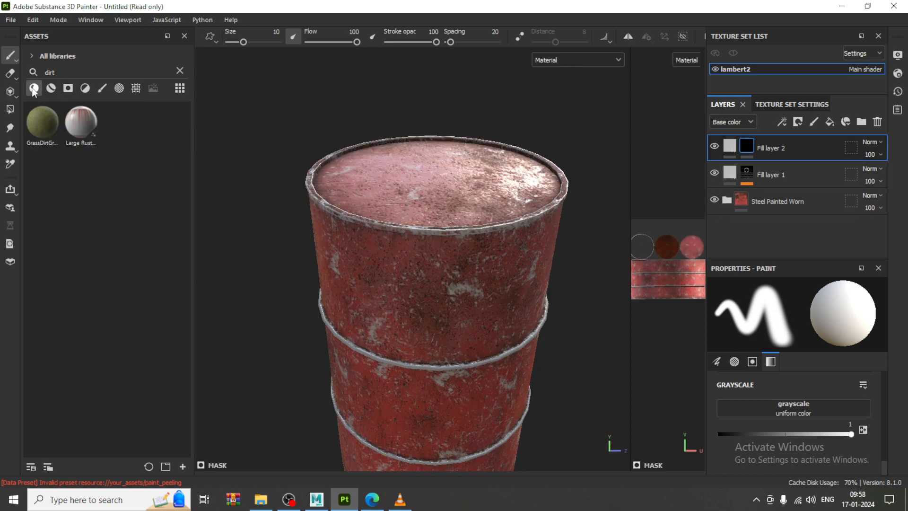
pyautogui.click(180, 70)
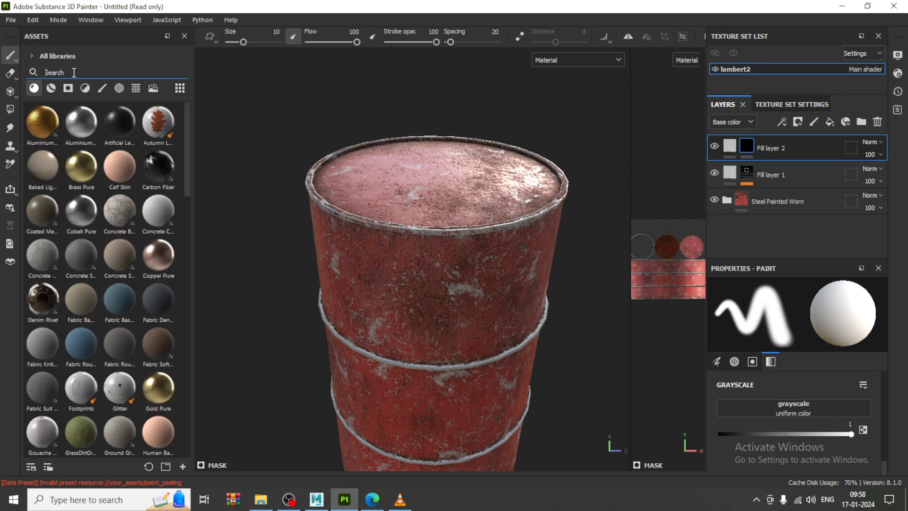
pyautogui.scroll(-8, 114, 333)
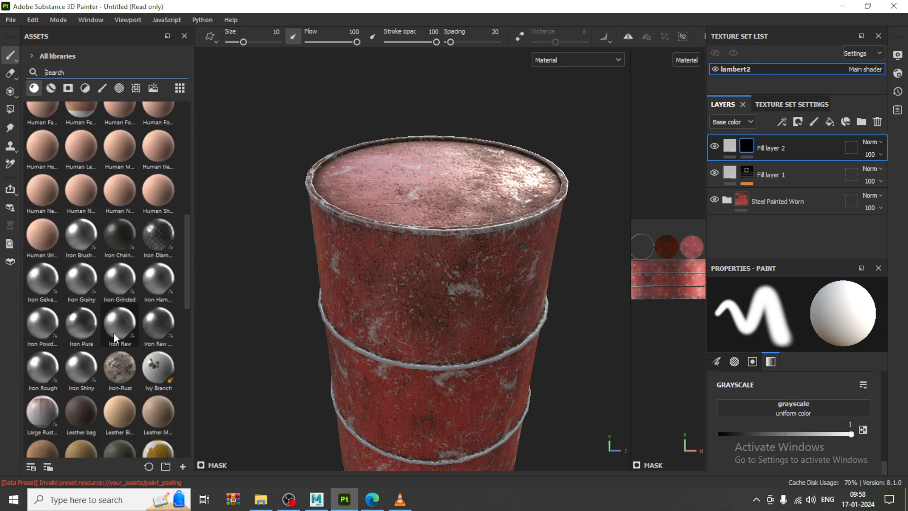
pyautogui.click(28, 426)
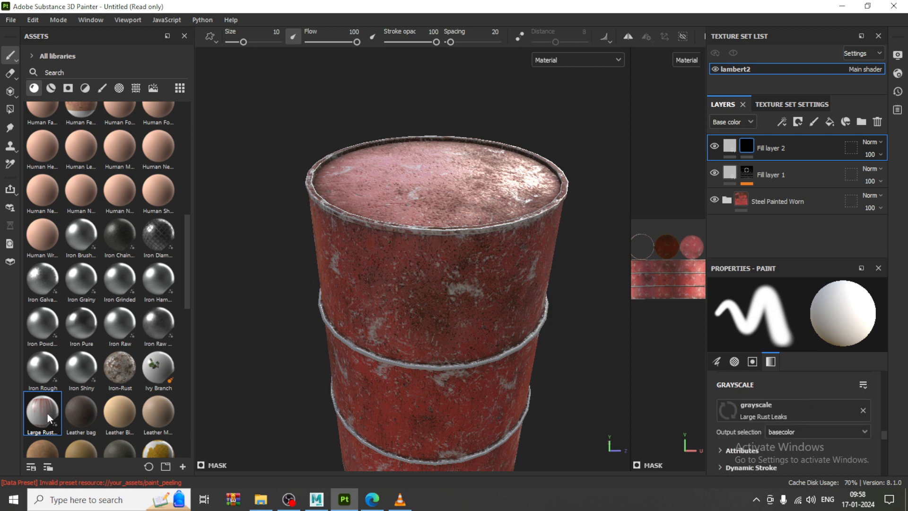
pyautogui.moveTo(43, 413); pyautogui.dragTo(747, 145)
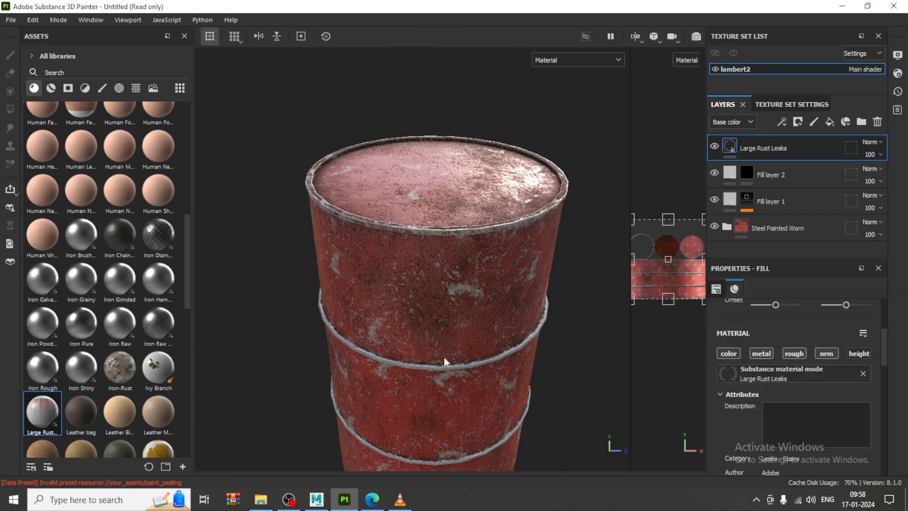
# Examine the barrel's lid, rim and sides from several angles with the Large Rust Leaks layer applied.
pyautogui.scroll(-2, 444, 357)
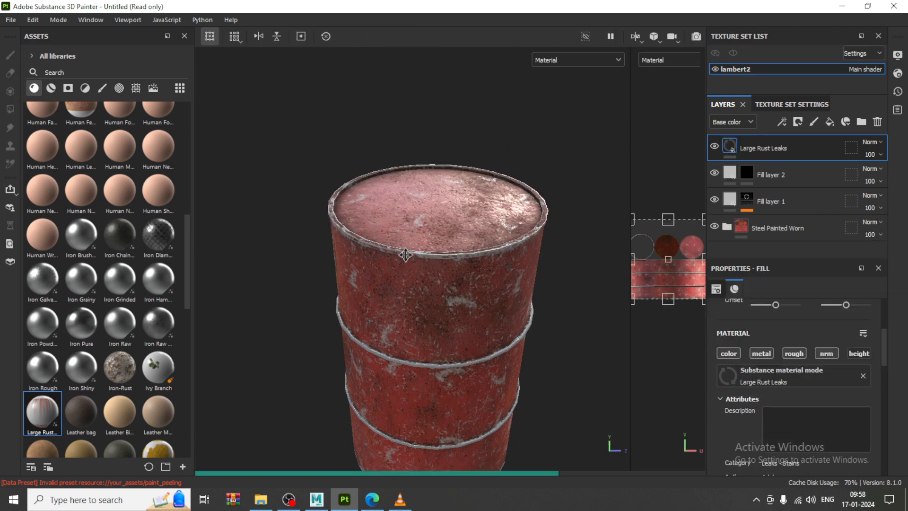
pyautogui.keyDown('alt'); pyautogui.moveTo(333, 251); pyautogui.dragTo(444, 215); pyautogui.keyUp('alt')
pyautogui.keyDown('alt'); pyautogui.moveTo(444, 214); pyautogui.dragTo(487, 276, button='middle'); pyautogui.keyUp('alt')
pyautogui.keyDown('alt'); pyautogui.moveTo(486, 275); pyautogui.dragTo(491, 172); pyautogui.keyUp('alt')
pyautogui.keyDown('alt'); pyautogui.moveTo(480, 236); pyautogui.dragTo(570, 238, button='middle'); pyautogui.keyUp('alt')
pyautogui.keyDown('alt'); pyautogui.moveTo(570, 239); pyautogui.dragTo(447, 212); pyautogui.keyUp('alt')
pyautogui.keyDown('alt'); pyautogui.moveTo(466, 209); pyautogui.dragTo(611, 329, button='right'); pyautogui.keyUp('alt')
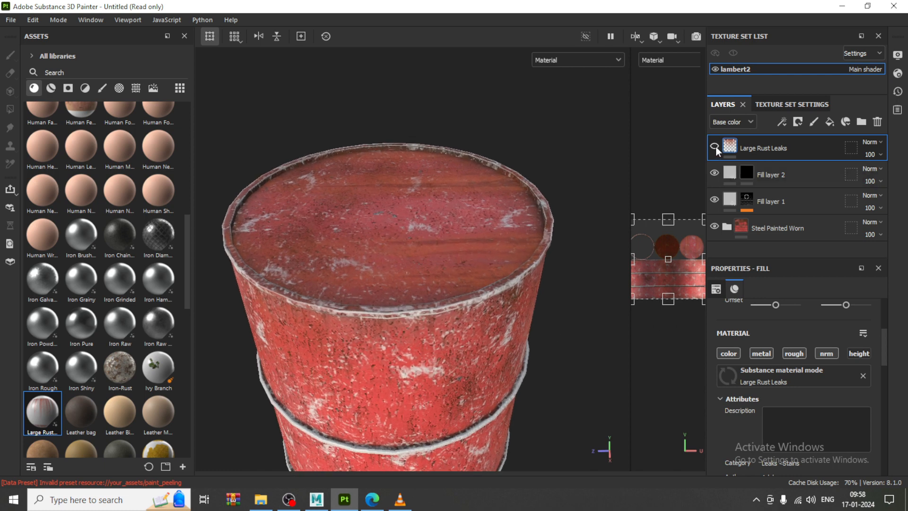
# Compare the barrel with the Large Rust Leaks layer hidden and shown, and examine its sides.
pyautogui.click(715, 146)
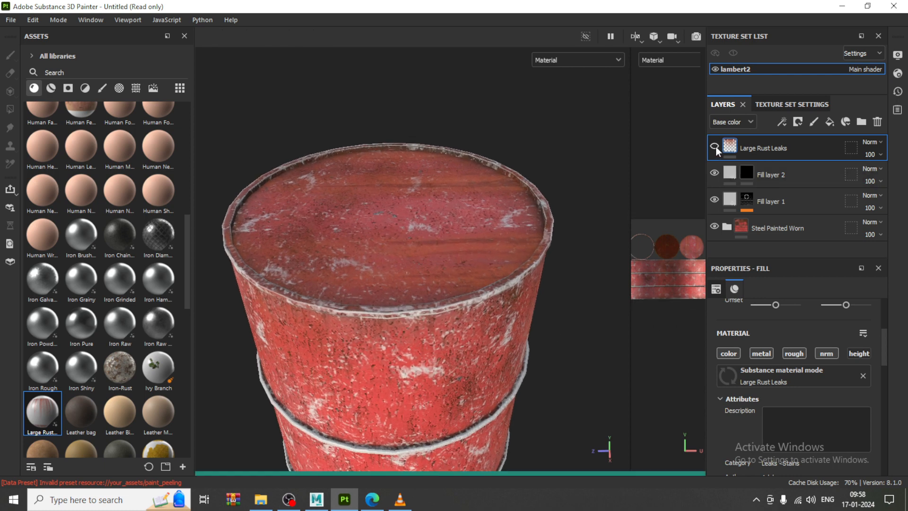
pyautogui.click(715, 146)
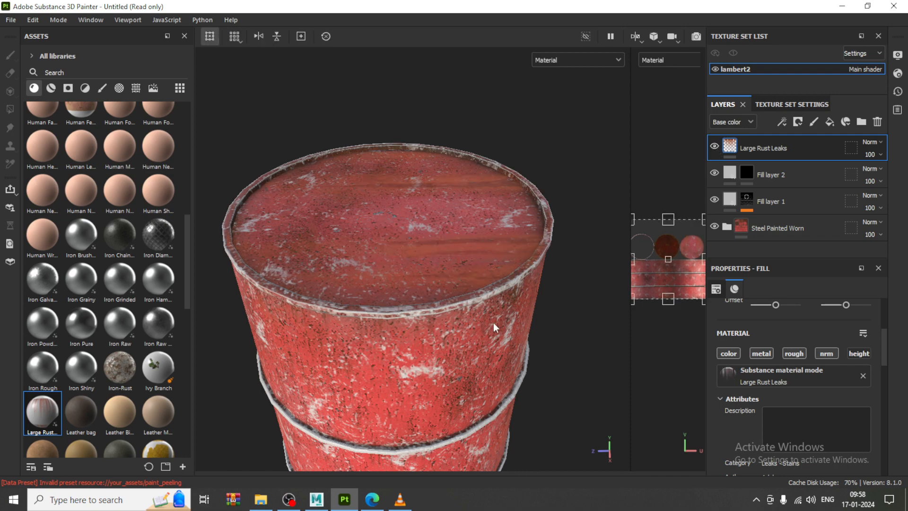
pyautogui.keyDown('alt'); pyautogui.moveTo(493, 324); pyautogui.dragTo(476, 201, button='middle'); pyautogui.keyUp('alt')
pyautogui.keyDown('alt'); pyautogui.moveTo(549, 284); pyautogui.dragTo(491, 288); pyautogui.keyUp('alt')
pyautogui.keyDown('alt'); pyautogui.moveTo(490, 288); pyautogui.dragTo(426, 223, button='middle'); pyautogui.keyUp('alt')
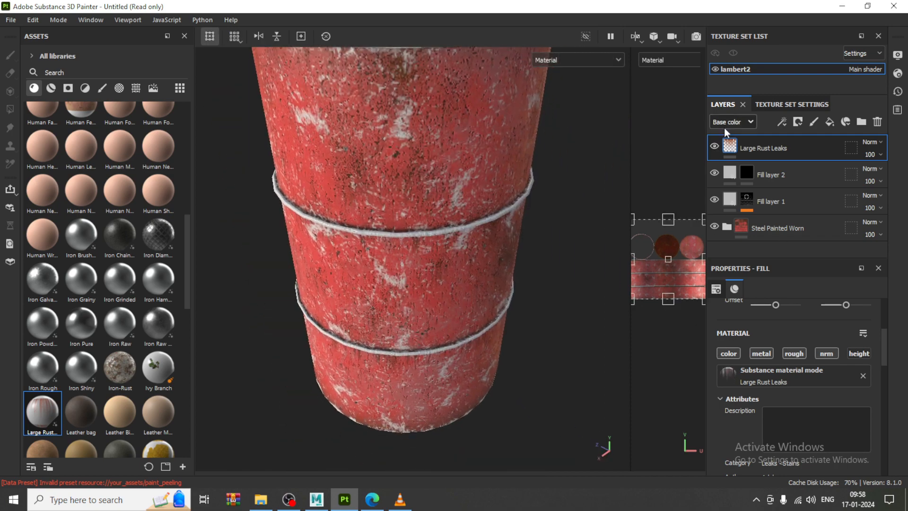
# Set the Large Rust Leaks layer's Leaks Roughness to 0.62 and its Base Sharpness to 0.96.
pyautogui.scroll(-2, 820, 414)
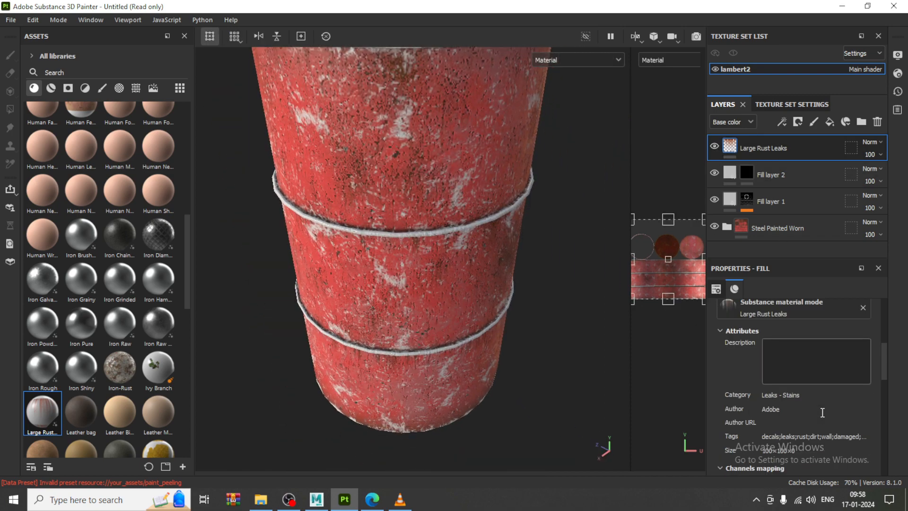
pyautogui.scroll(-12, 818, 411)
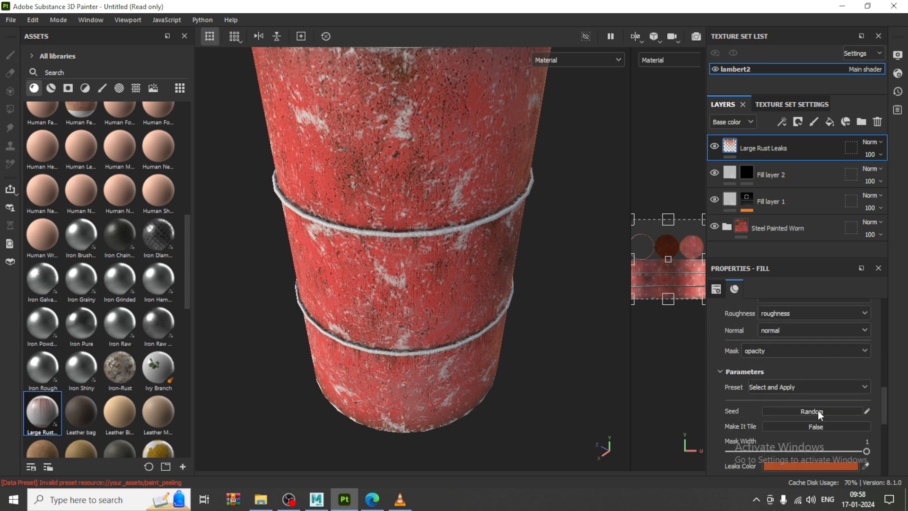
pyautogui.moveTo(798, 388); pyautogui.dragTo(814, 389)
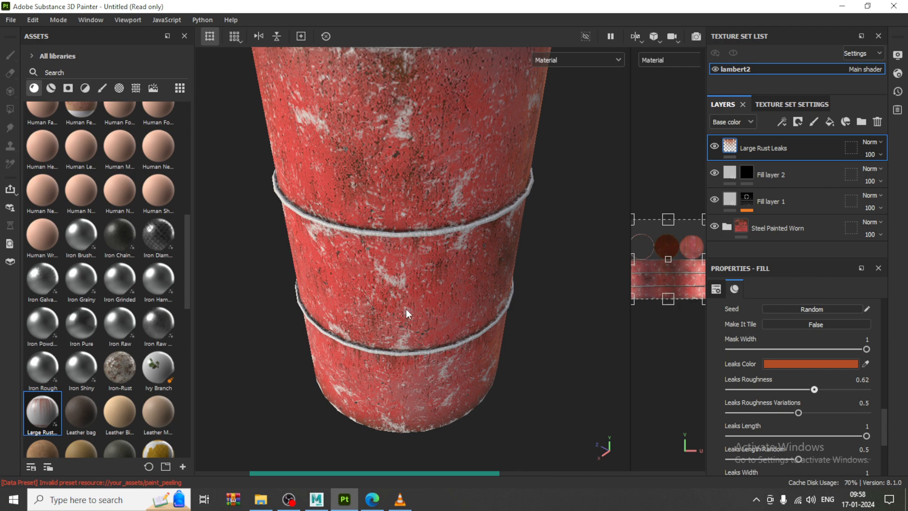
pyautogui.keyDown('alt'); pyautogui.moveTo(406, 308); pyautogui.dragTo(418, 351); pyautogui.keyUp('alt')
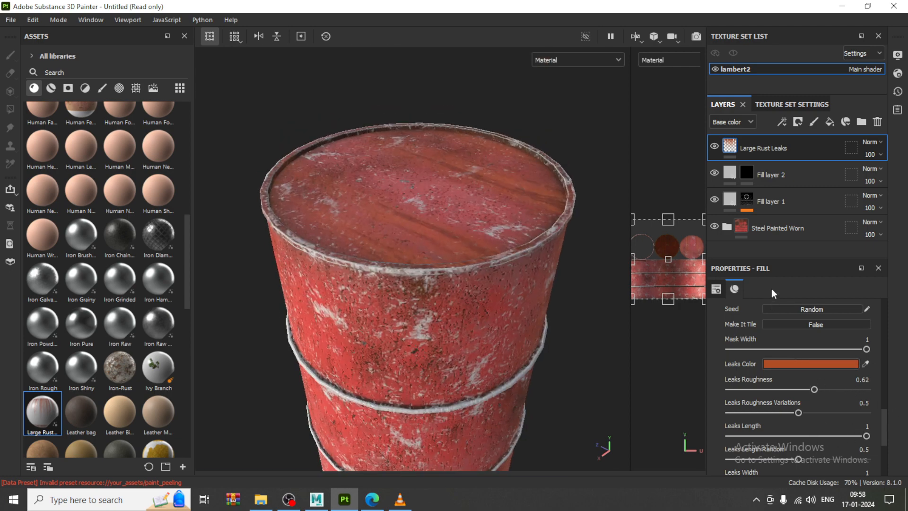
pyautogui.scroll(-4, 793, 413)
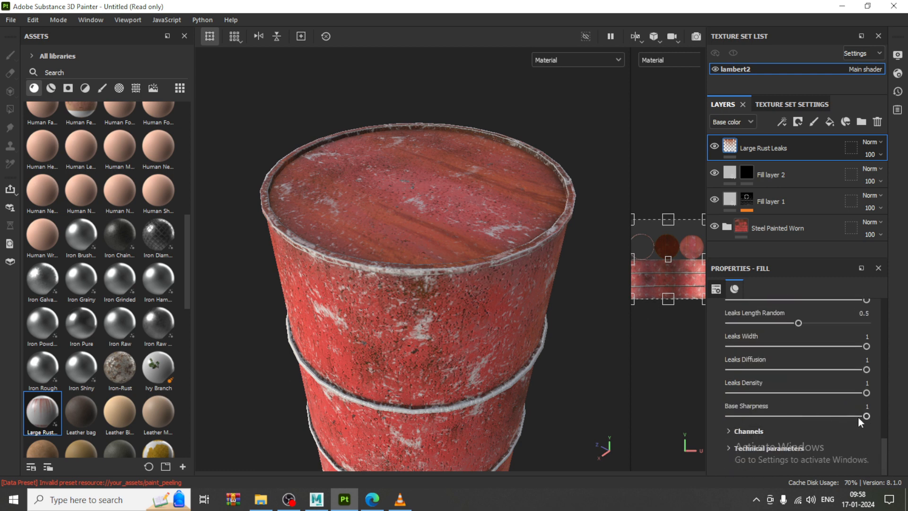
pyautogui.moveTo(857, 416)
pyautogui.mouseDown()
pyautogui.moveTo(784, 418)
pyautogui.moveTo(861, 418)
pyautogui.mouseUp()
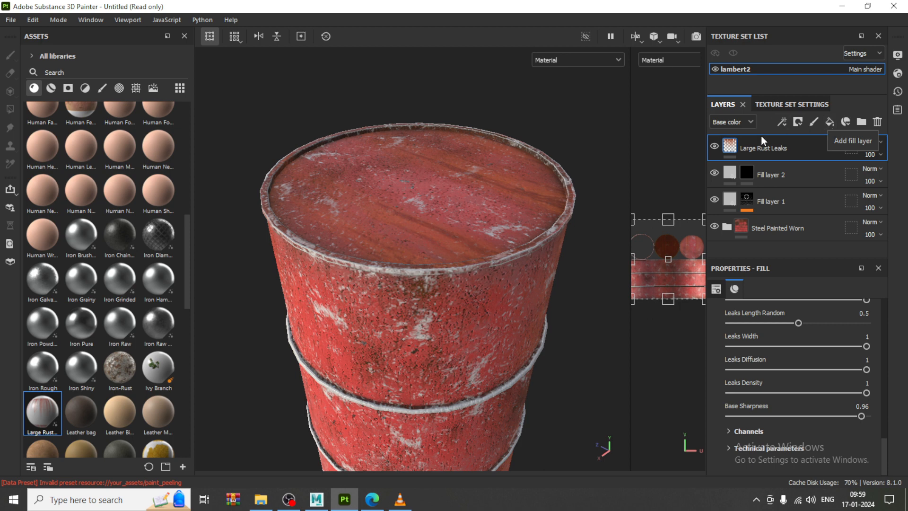
# Add a new fill layer with a black mask above the Large Rust Leaks layer.
pyautogui.click(830, 121)
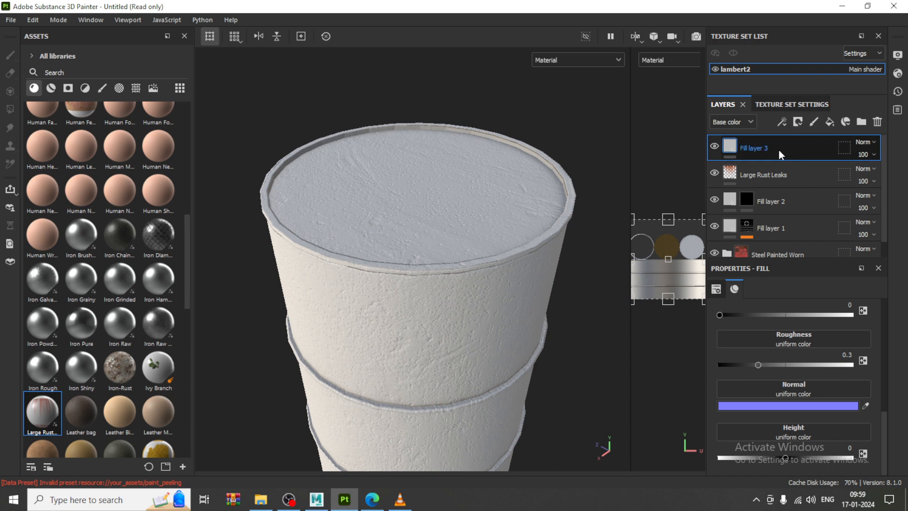
pyautogui.click(798, 122)
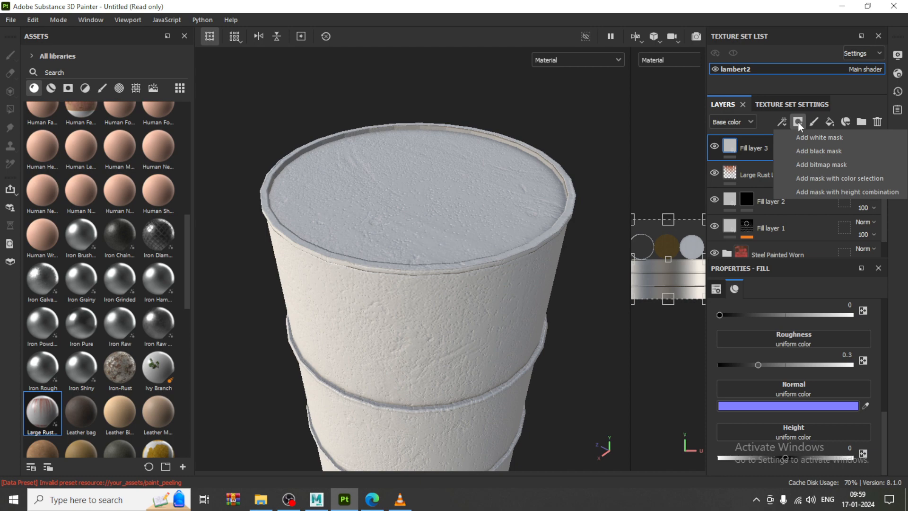
pyautogui.click(838, 151)
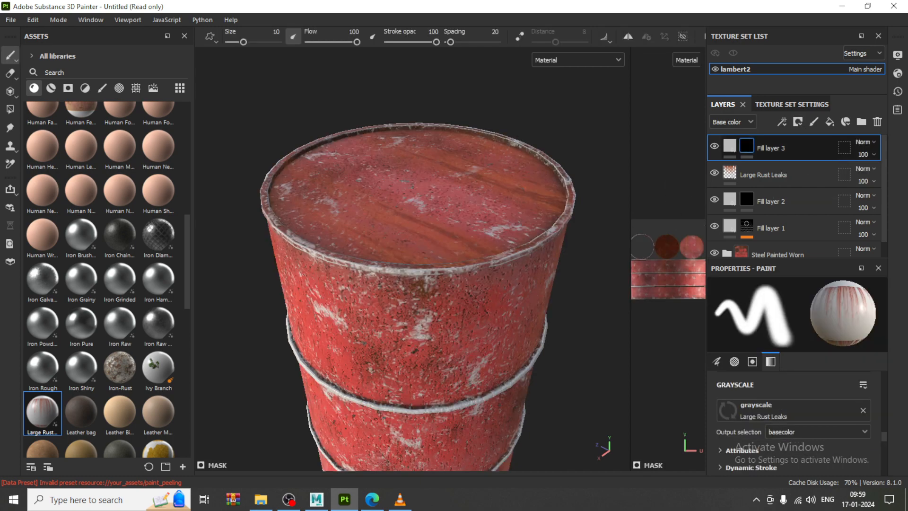
# Add the Rust_colored material as a new layer at the top of the stack and delete Fill layer 3.
pyautogui.scroll(-5, 101, 428)
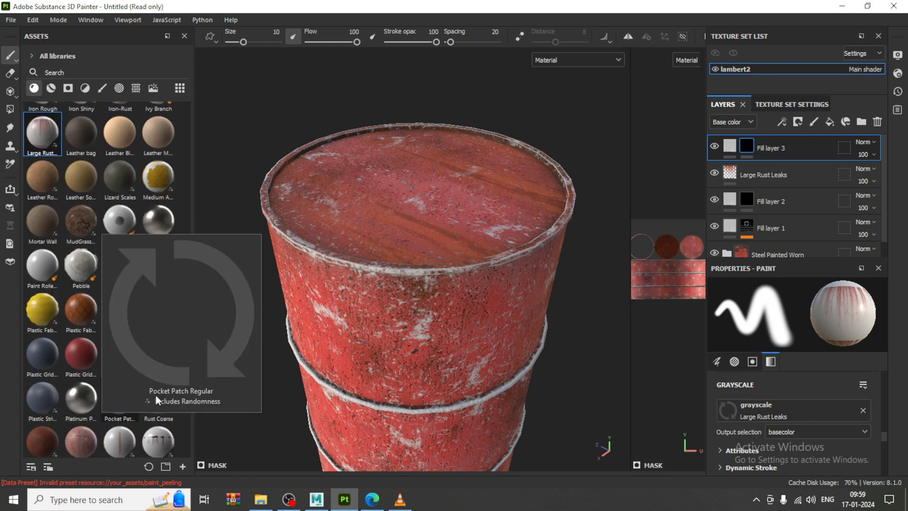
pyautogui.moveTo(157, 395)
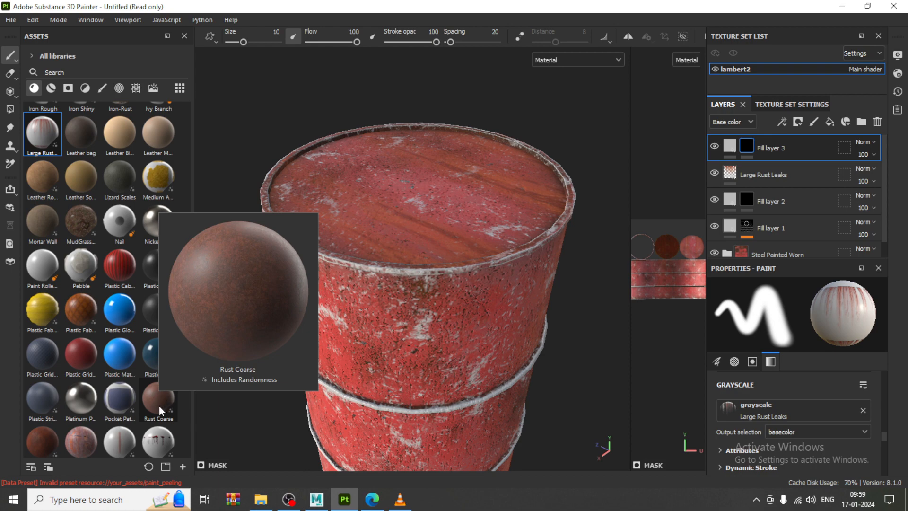
pyautogui.scroll(-5, 158, 405)
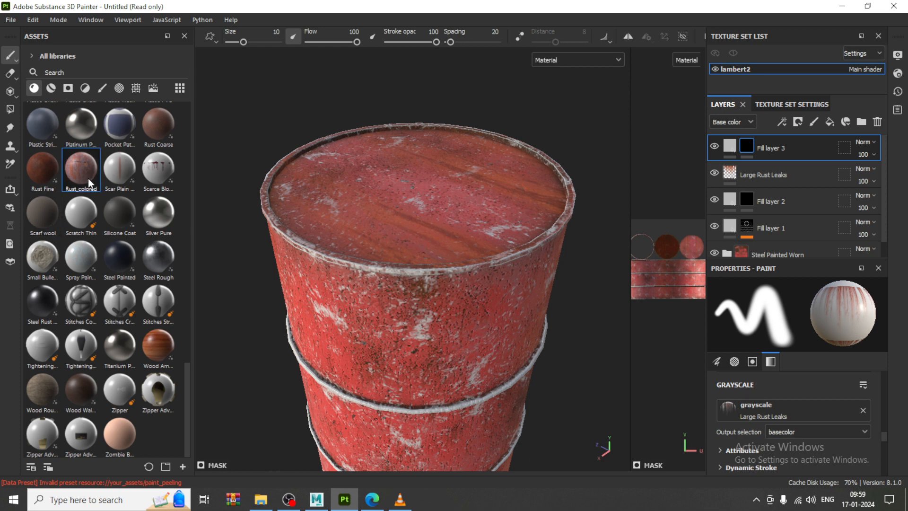
pyautogui.click(86, 174)
pyautogui.moveTo(84, 175)
pyautogui.mouseDown()
pyautogui.moveTo(738, 174)
pyautogui.moveTo(731, 148)
pyautogui.moveTo(750, 161)
pyautogui.moveTo(746, 146)
pyautogui.mouseUp()
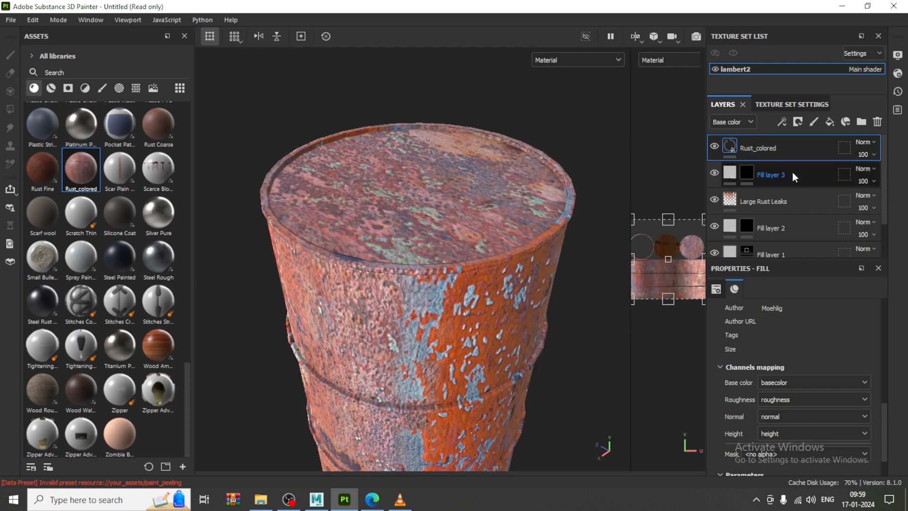
pyautogui.click(818, 173)
pyautogui.press('Delete')
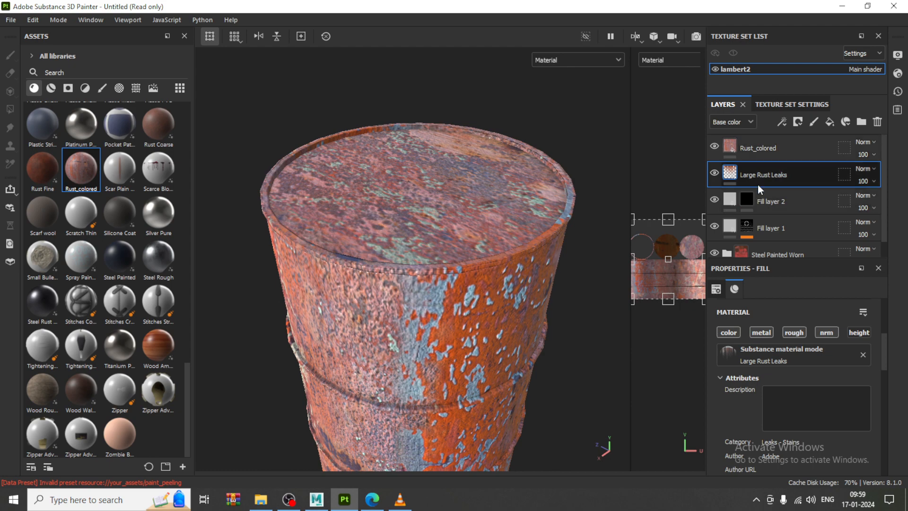
# Compare the barrel with the Rust_colored layer hidden and shown, and add a black mask to that layer.
pyautogui.click(715, 147)
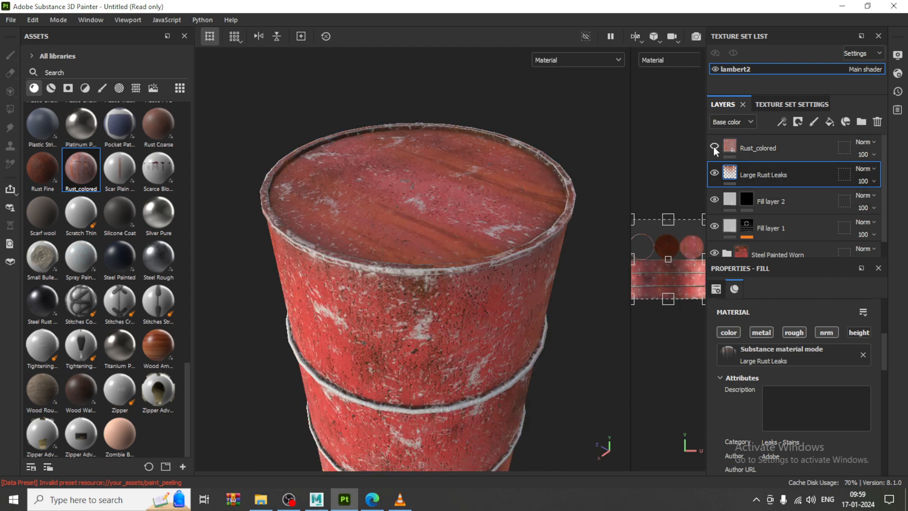
pyautogui.click(714, 148)
pyautogui.scroll(-2, 492, 207)
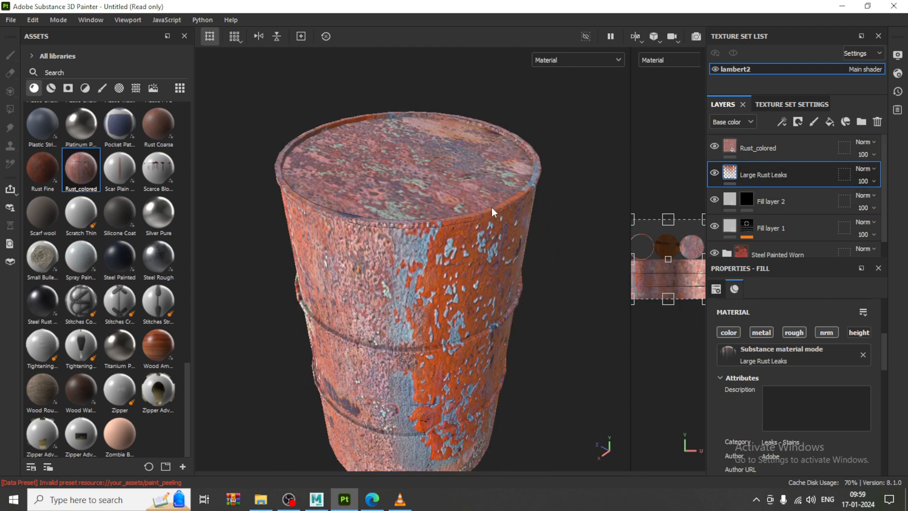
pyautogui.click(761, 151)
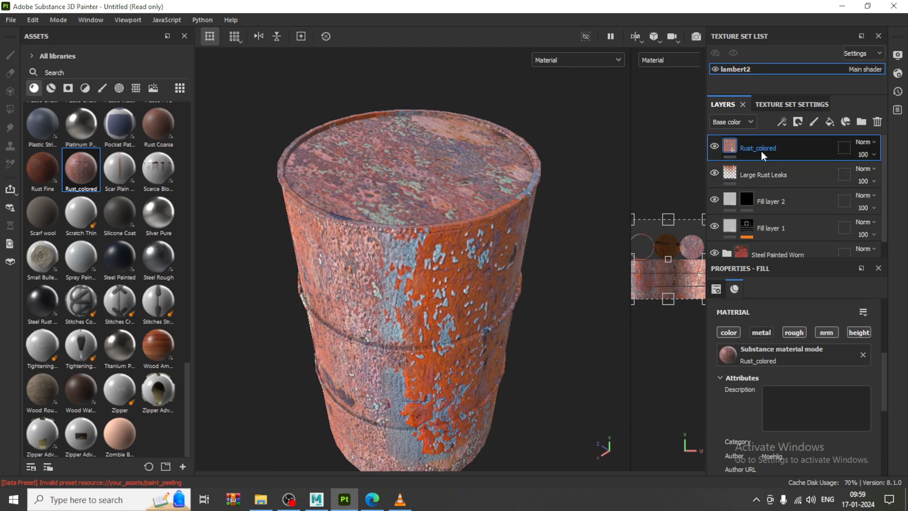
pyautogui.click(799, 122)
pyautogui.click(836, 149)
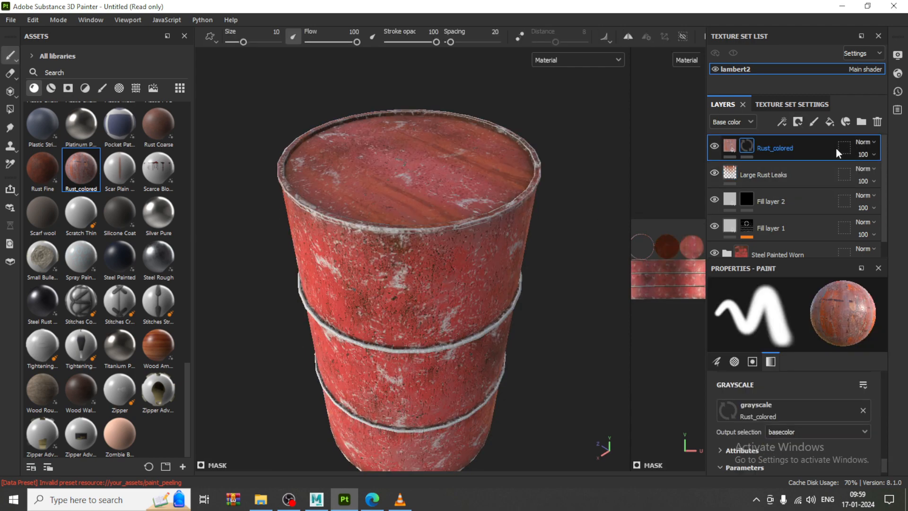
# Reveal Rust_colored on the front half of the barrel's lid by polygon-filling those faces in the layer's mask.
pyautogui.keyDown('alt'); pyautogui.moveTo(496, 161); pyautogui.dragTo(492, 229); pyautogui.keyUp('alt')
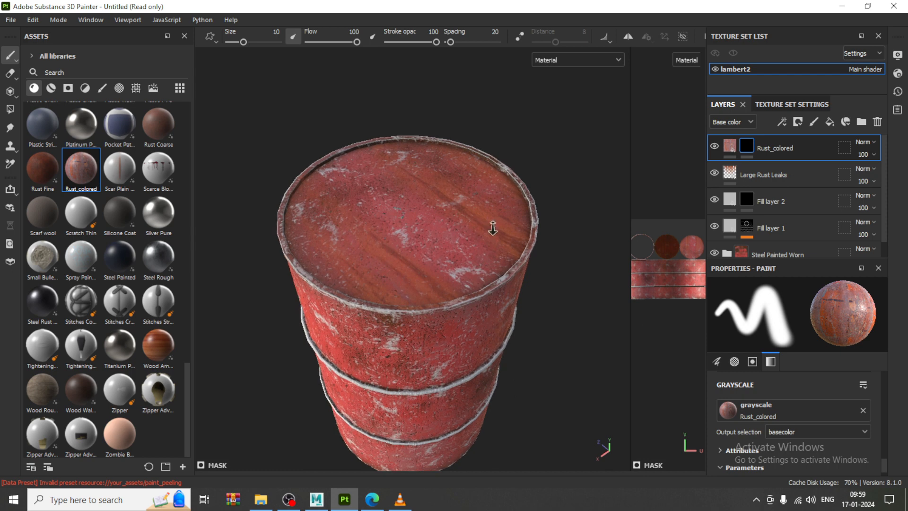
pyautogui.scroll(2, 492, 228)
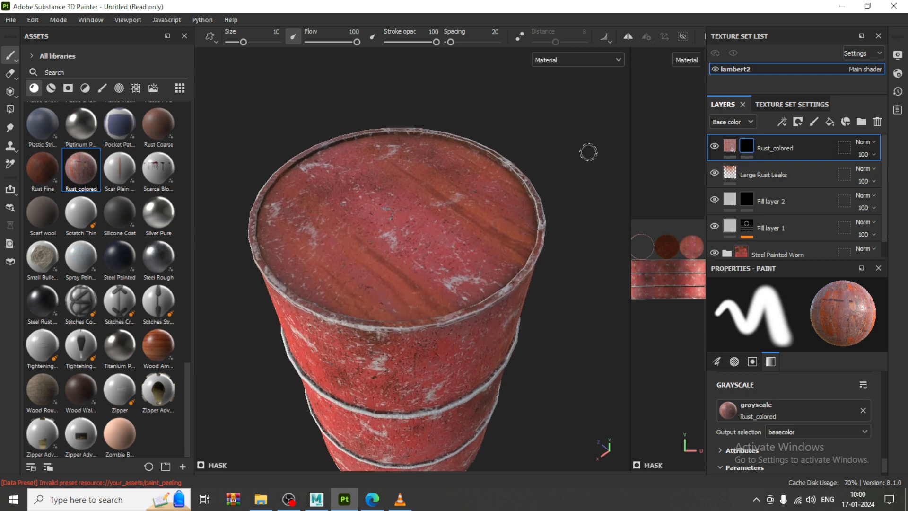
pyautogui.click(10, 110)
pyautogui.click(287, 202)
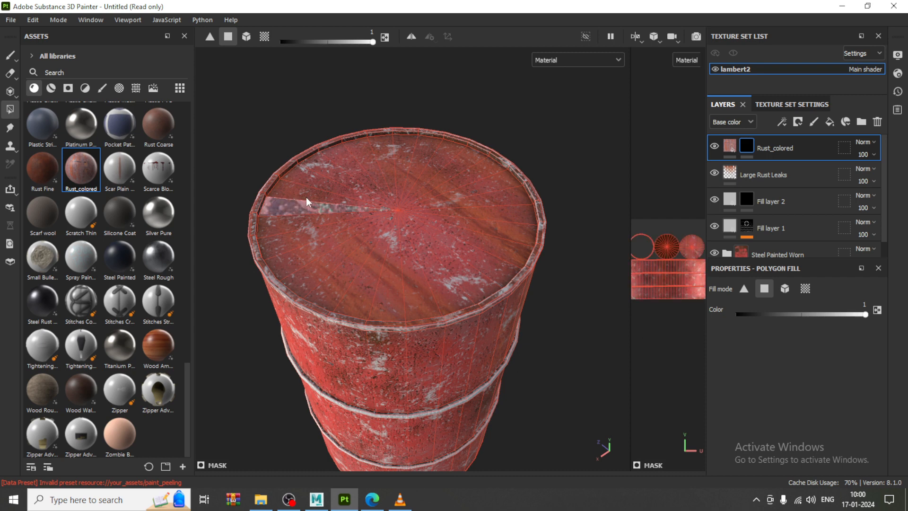
pyautogui.moveTo(310, 178)
pyautogui.mouseDown()
pyautogui.moveTo(330, 167)
pyautogui.moveTo(294, 186)
pyautogui.moveTo(296, 194)
pyautogui.mouseUp()
pyautogui.moveTo(292, 226)
pyautogui.mouseDown()
pyautogui.moveTo(281, 237)
pyautogui.moveTo(305, 277)
pyautogui.moveTo(410, 304)
pyautogui.moveTo(487, 299)
pyautogui.moveTo(490, 269)
pyautogui.moveTo(514, 244)
pyautogui.mouseUp()
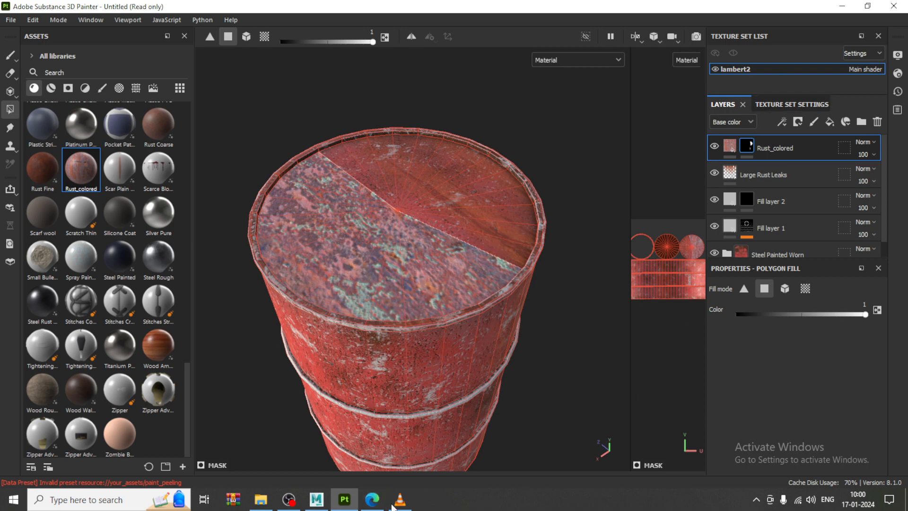
# Set the texture set's size to 512.
pyautogui.click(779, 104)
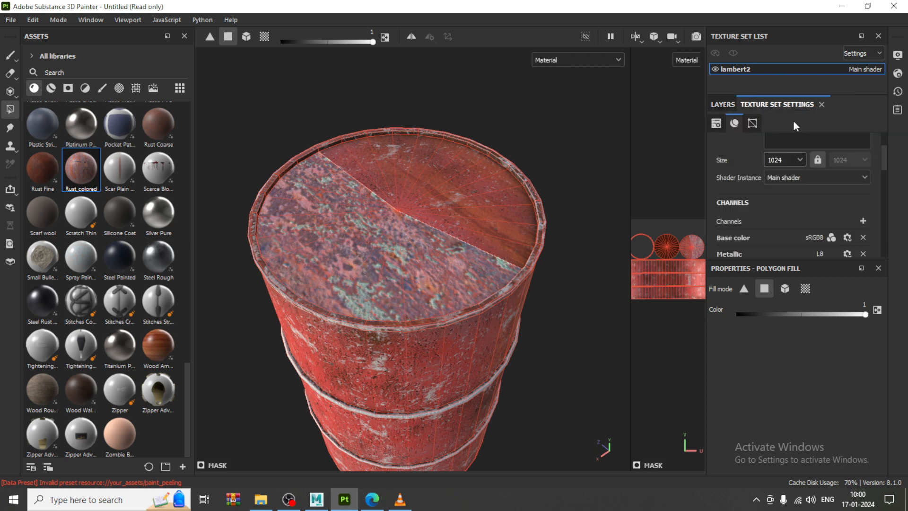
pyautogui.click(787, 159)
pyautogui.click(787, 195)
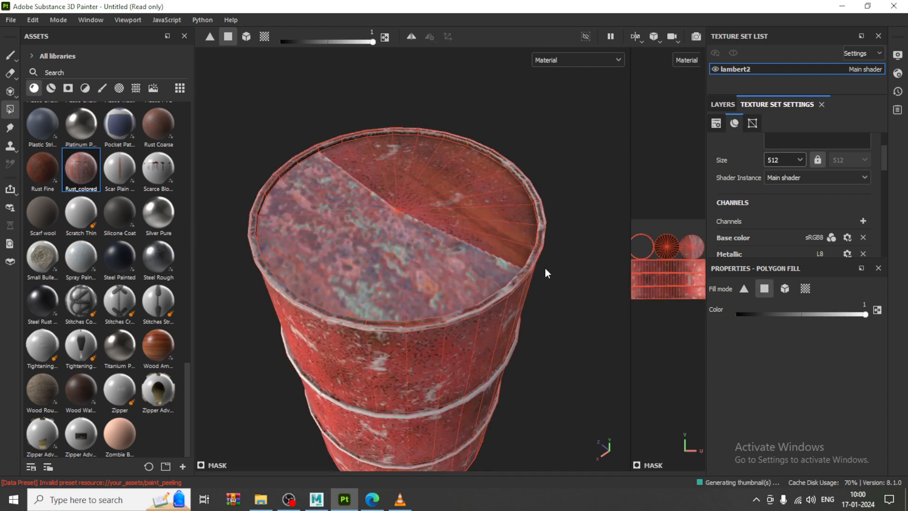
# Polygon-fill the remaining wedge faces of the barrel's lid in the Rust_colored mask so that the whole lid is covered.
pyautogui.click(493, 246)
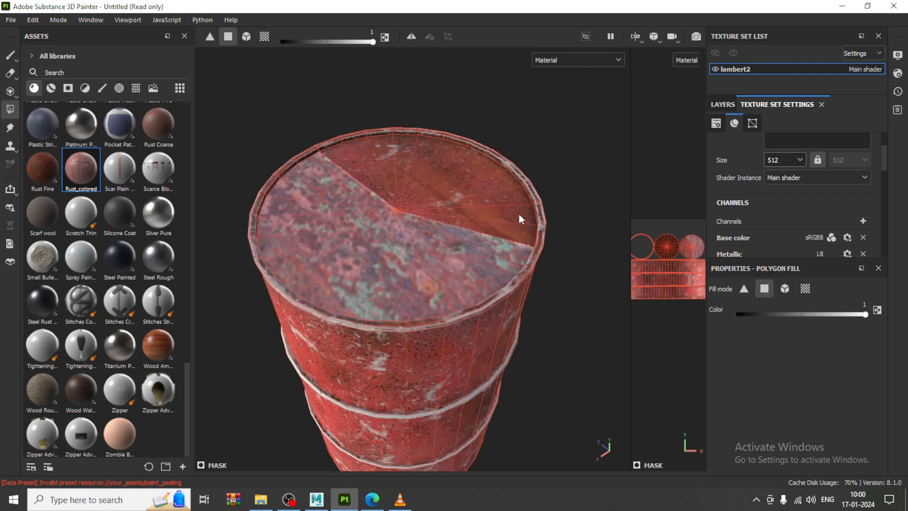
pyautogui.click(516, 228)
pyautogui.click(493, 194)
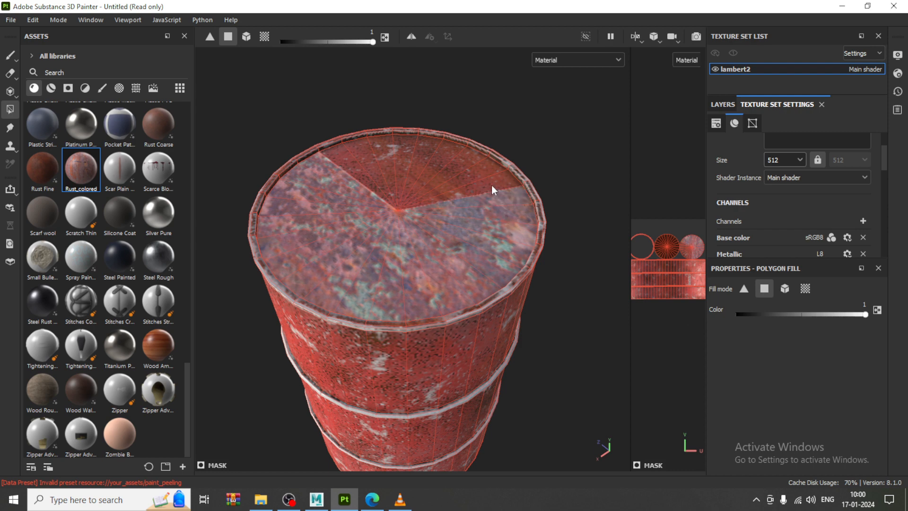
pyautogui.click(492, 185)
pyautogui.click(478, 172)
pyautogui.click(449, 160)
pyautogui.click(444, 158)
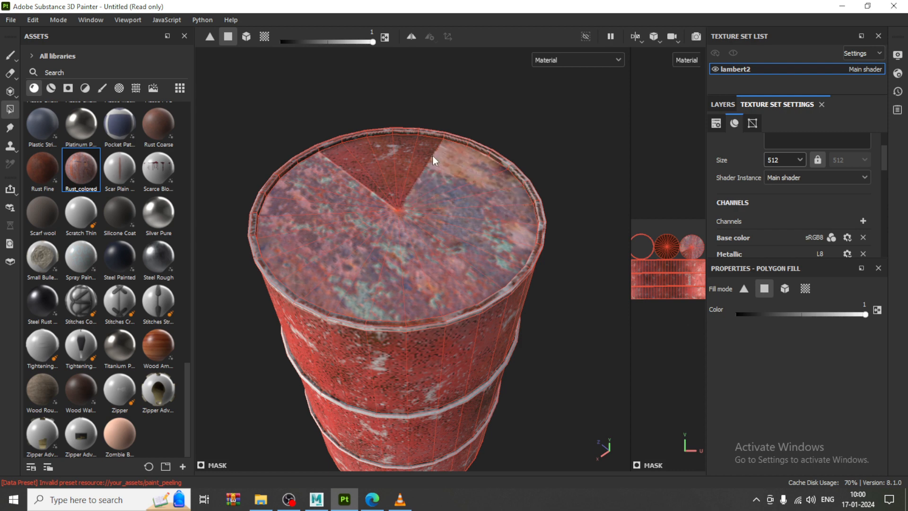
pyautogui.click(416, 154)
pyautogui.click(393, 155)
pyautogui.click(376, 157)
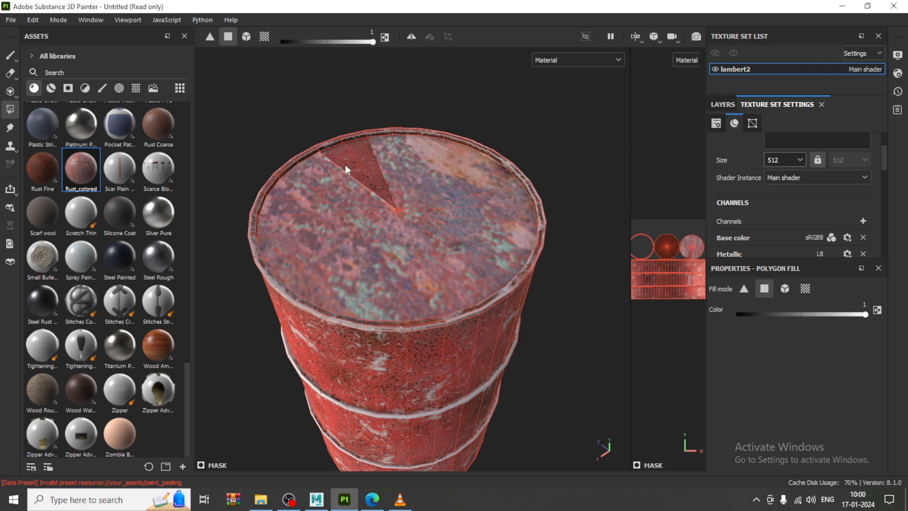
pyautogui.click(350, 162)
pyautogui.click(364, 155)
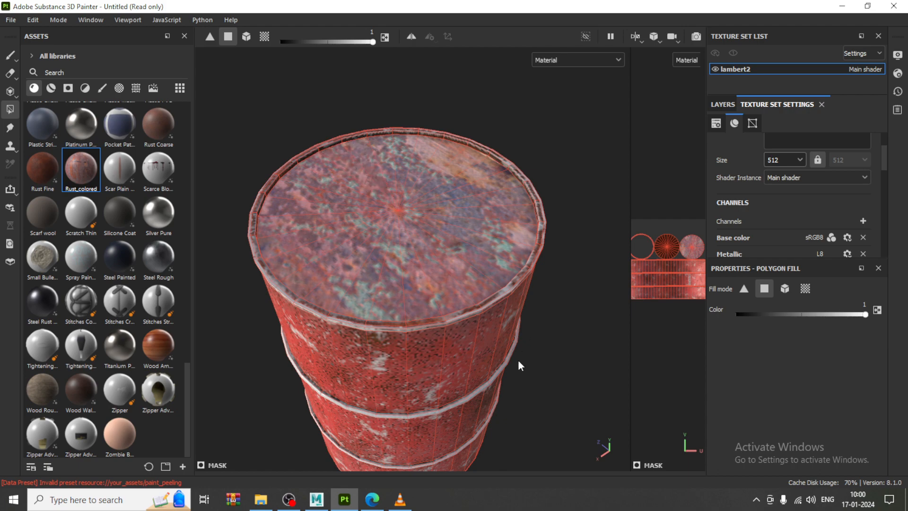
# Polygon-fill the first few wedge faces on the barrel's underside in the Rust_colored mask.
pyautogui.keyDown('alt'); pyautogui.moveTo(439, 439); pyautogui.dragTo(420, 302, button='middle'); pyautogui.keyUp('alt')
pyautogui.keyDown('alt'); pyautogui.moveTo(421, 301); pyautogui.dragTo(420, 270); pyautogui.keyUp('alt')
pyautogui.keyDown('alt'); pyautogui.moveTo(445, 331); pyautogui.dragTo(448, 220, button='middle'); pyautogui.keyUp('alt')
pyautogui.keyDown('alt'); pyautogui.moveTo(428, 326); pyautogui.dragTo(421, 277); pyautogui.keyUp('alt')
pyautogui.click(372, 266)
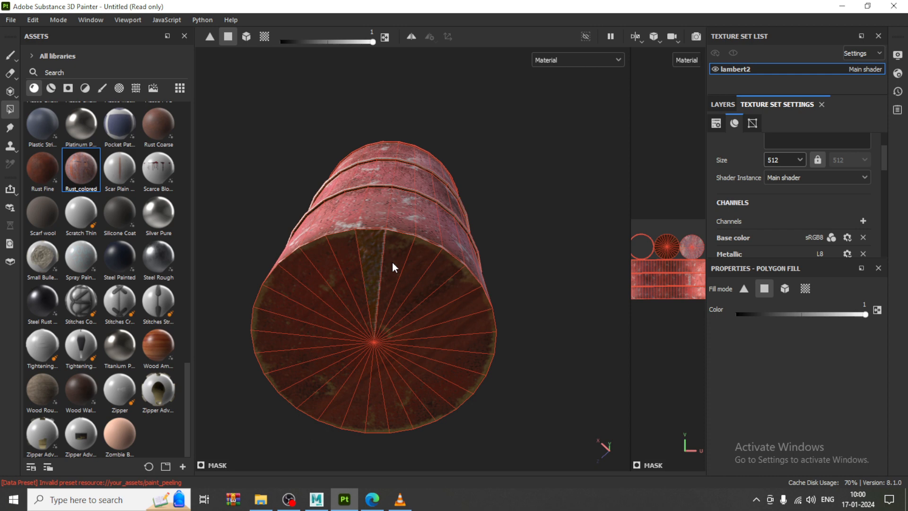
pyautogui.click(392, 262)
pyautogui.click(431, 283)
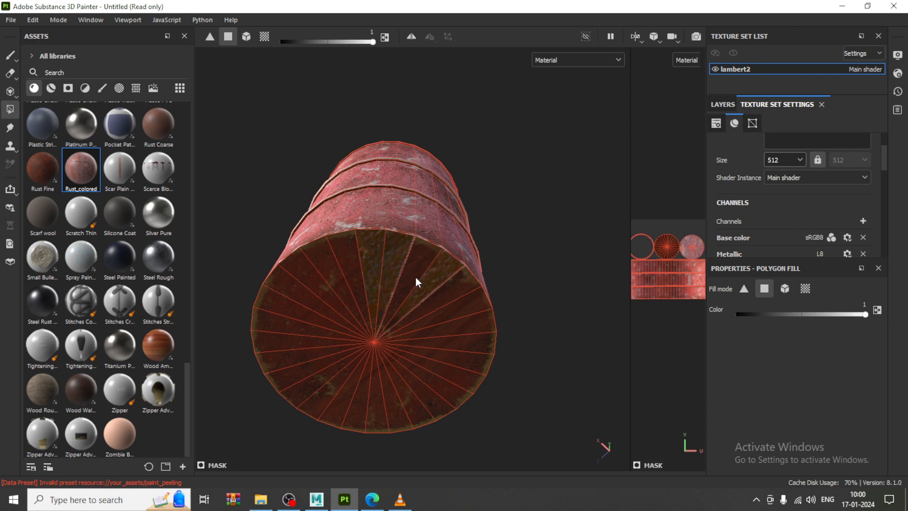
# Set the texture set's size to 256.
pyautogui.click(794, 161)
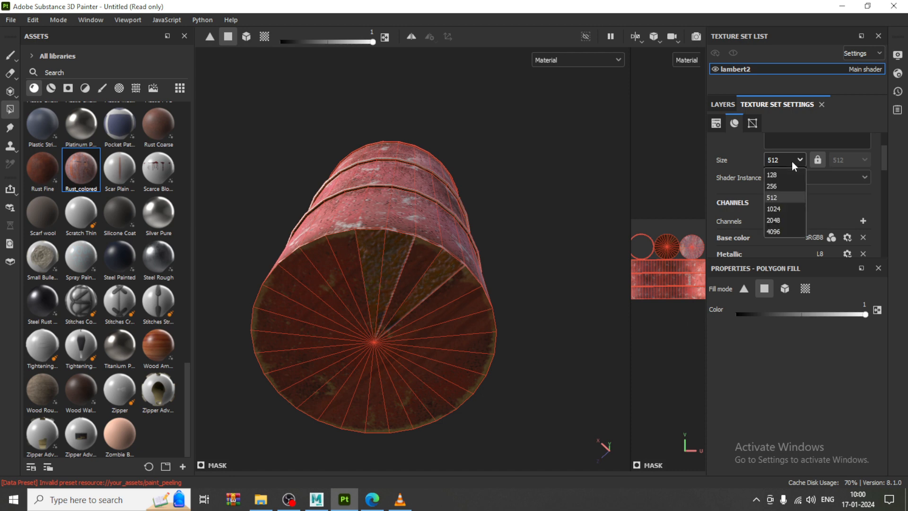
pyautogui.click(785, 187)
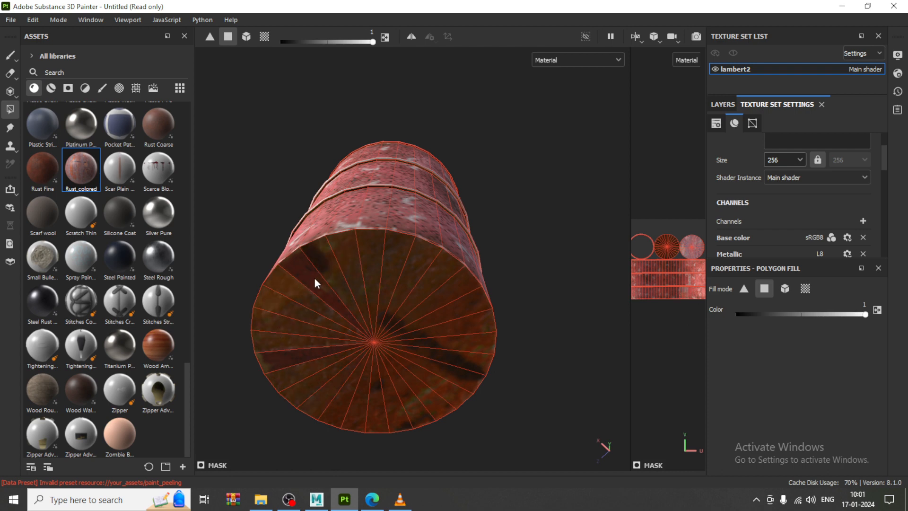
pyautogui.scroll(-2, 455, 283)
pyautogui.moveTo(455, 283)
pyautogui.keyDown('alt'); pyautogui.mouseDown()
pyautogui.moveTo(444, 392)
pyautogui.moveTo(448, 269)
pyautogui.mouseUp(); pyautogui.keyUp('alt')
pyautogui.keyDown('alt'); pyautogui.moveTo(448, 269); pyautogui.dragTo(546, 397, button='right'); pyautogui.keyUp('alt')
pyautogui.click(724, 105)
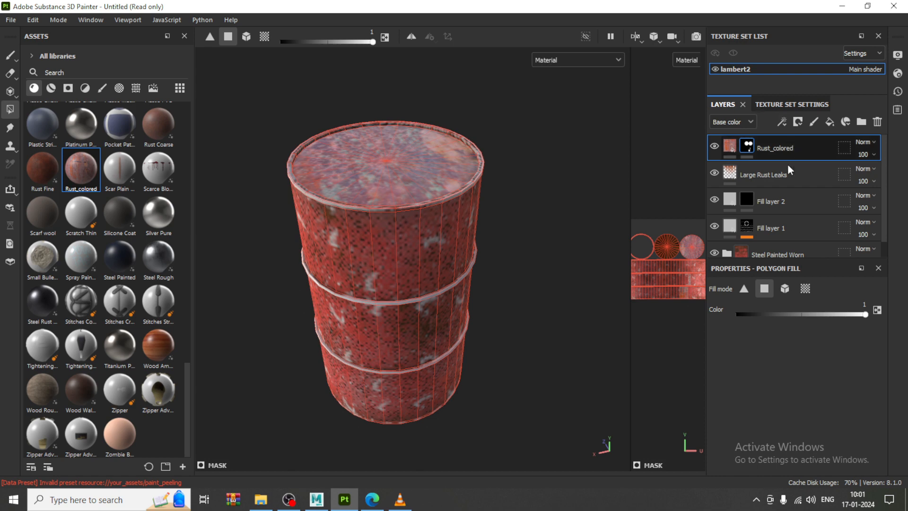
# Save the project as drum in the Jan 2024 folder.
pyautogui.click(10, 19)
pyautogui.click(55, 108)
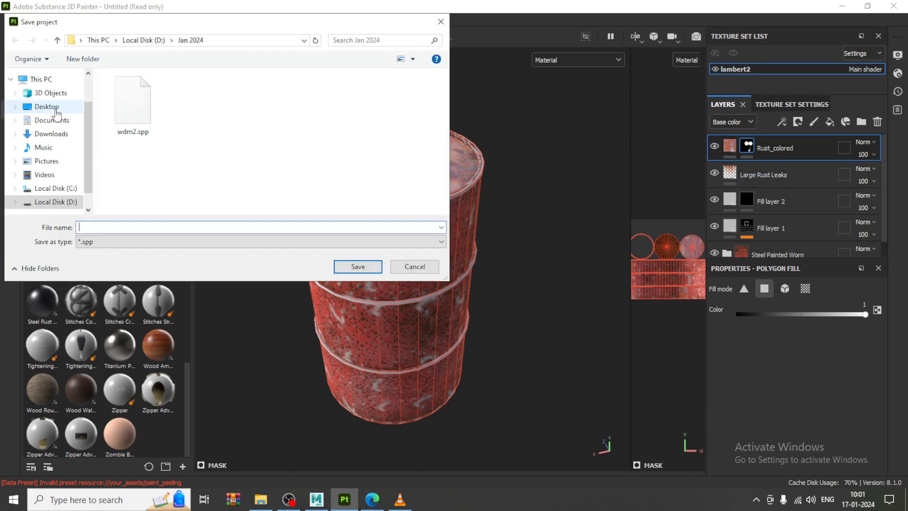
pyautogui.write('drum')
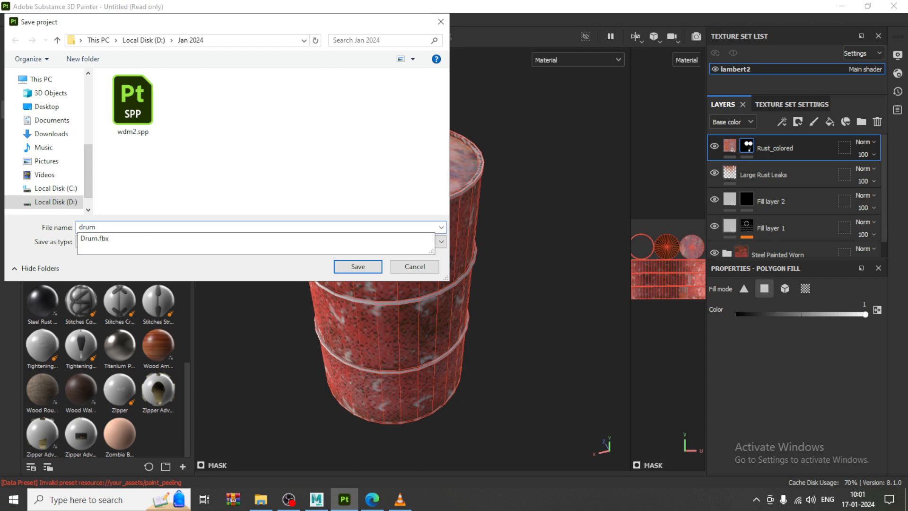
pyautogui.press('Return')
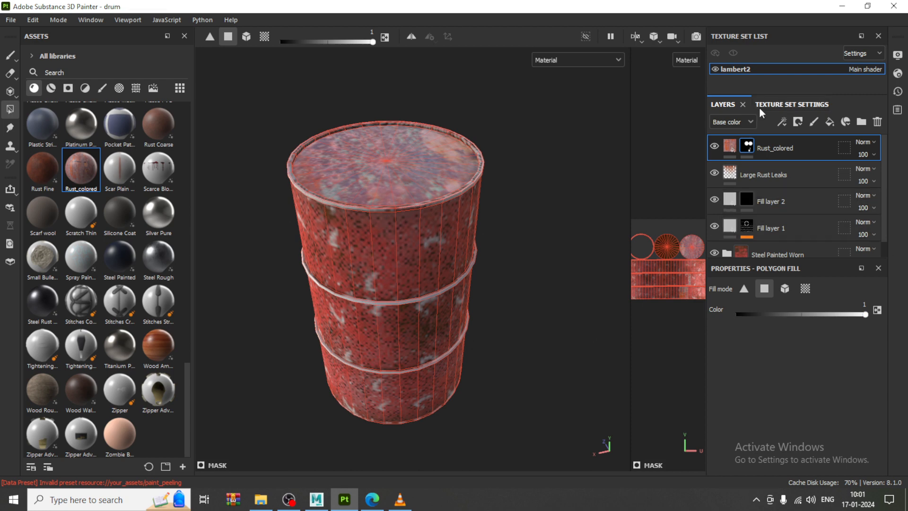
# Set the texture set's size to 1024.
pyautogui.click(788, 104)
pyautogui.click(784, 160)
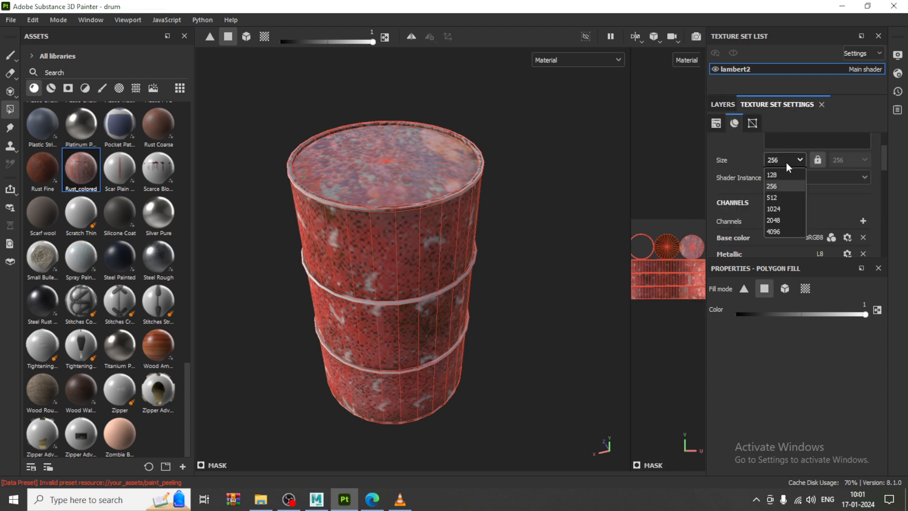
pyautogui.click(783, 208)
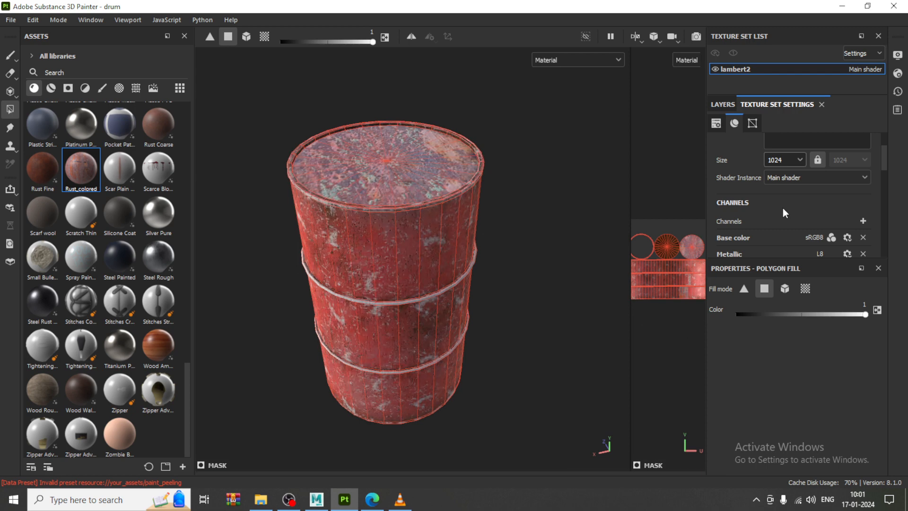
pyautogui.scroll(2, 403, 232)
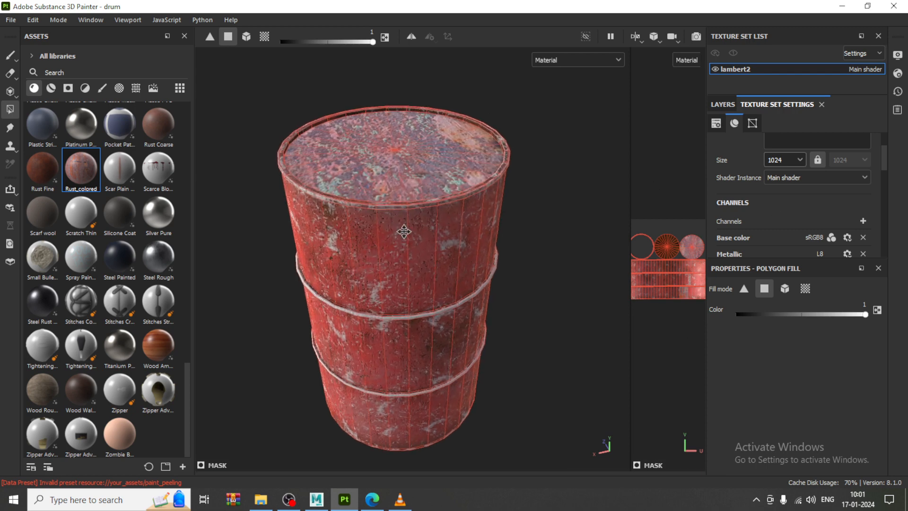
# Expand the Steel Painted Worn folder and set the paint height to 0.2636 with its Sharpen layer selected.
pyautogui.click(715, 105)
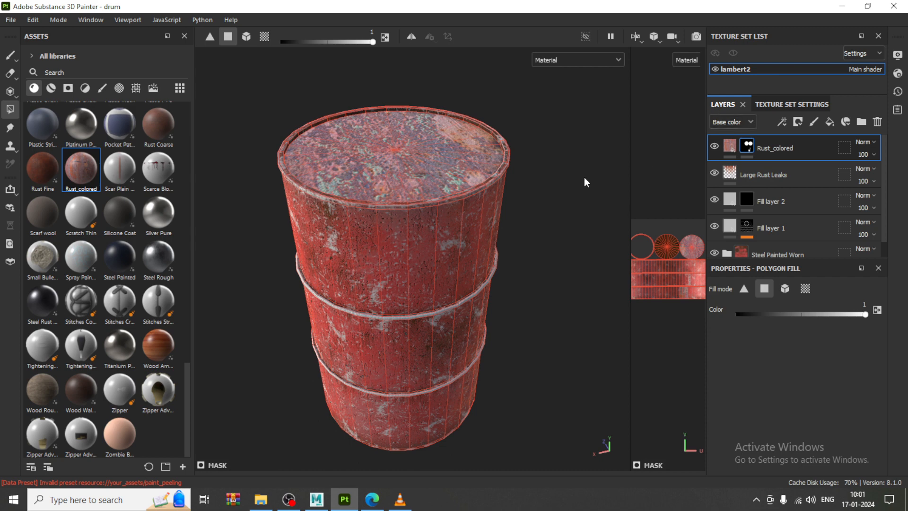
pyautogui.scroll(-1, 806, 222)
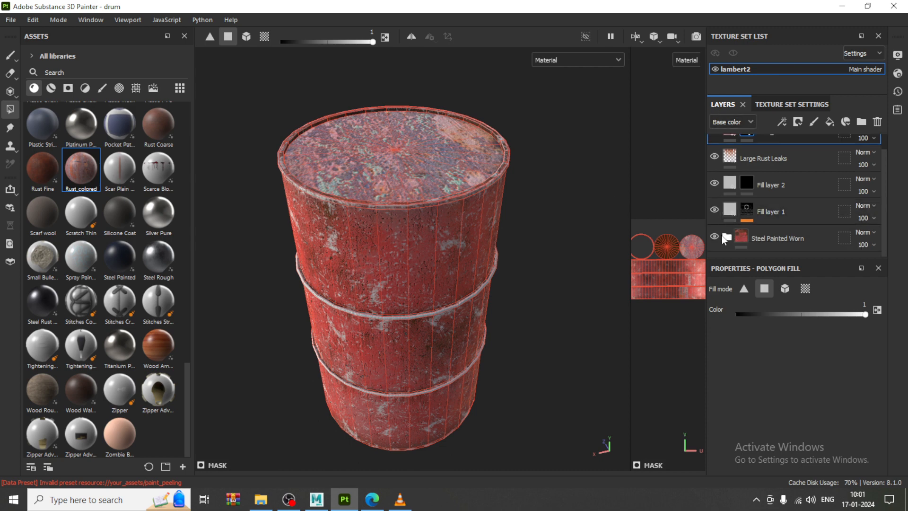
pyautogui.click(727, 238)
pyautogui.scroll(-1, 799, 227)
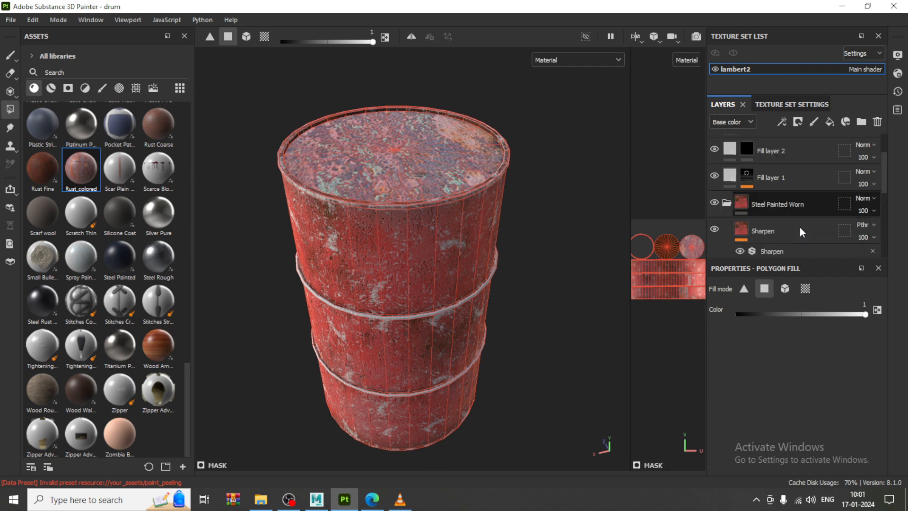
pyautogui.scroll(-1, 766, 231)
pyautogui.click(742, 198)
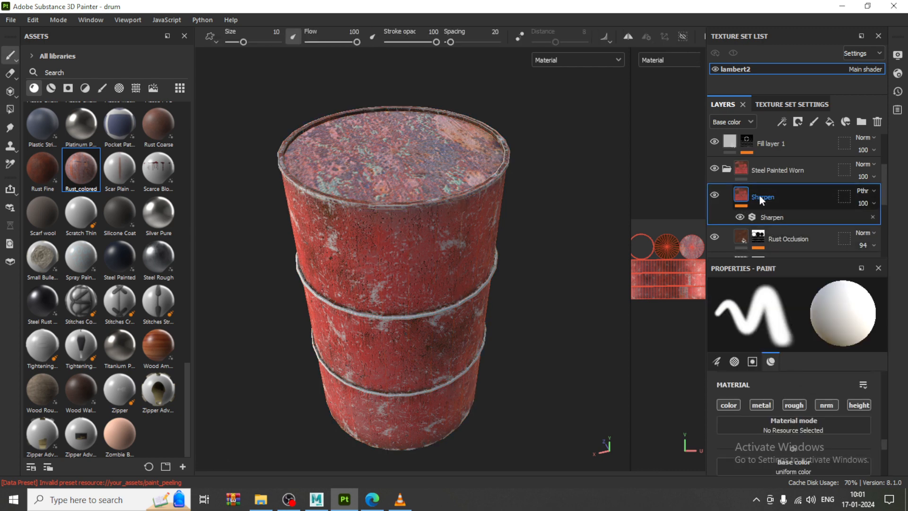
pyautogui.scroll(-1, 833, 388)
pyautogui.scroll(-4, 849, 424)
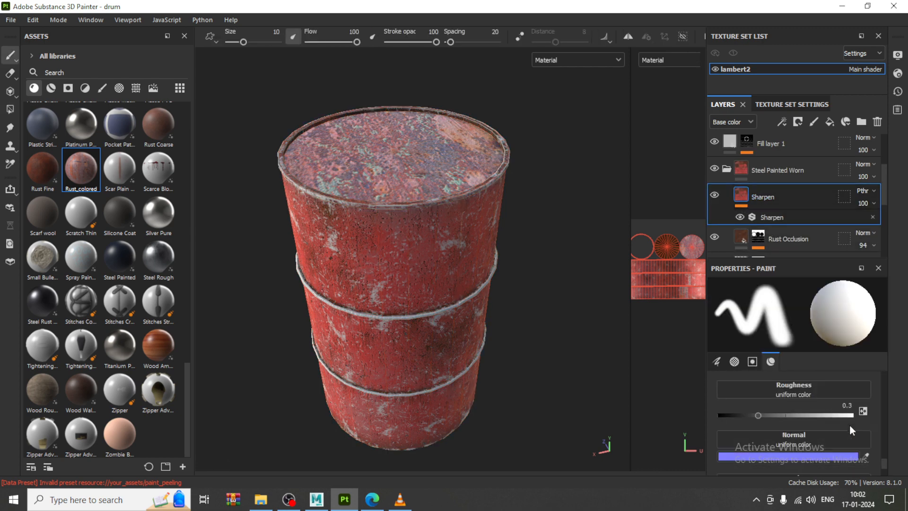
pyautogui.scroll(-1, 849, 429)
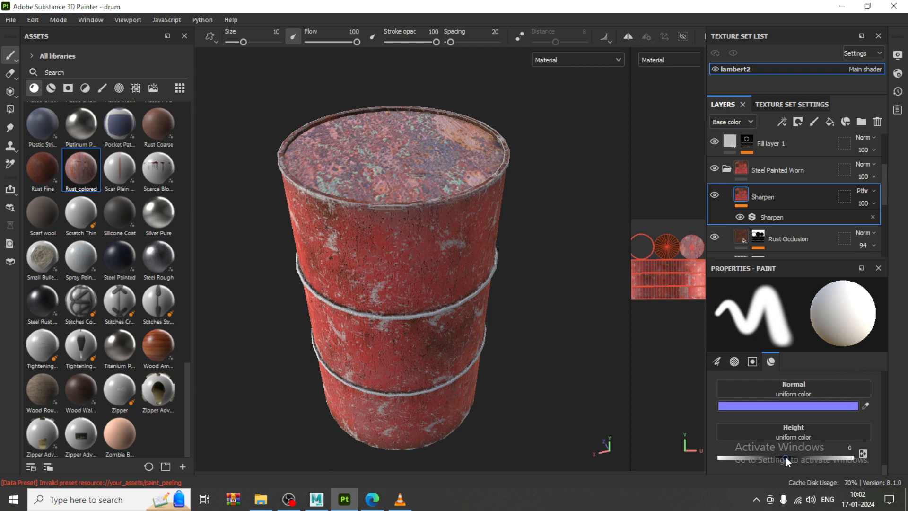
pyautogui.moveTo(785, 457); pyautogui.dragTo(803, 470)
pyautogui.moveTo(400, 246)
pyautogui.keyDown('alt'); pyautogui.mouseDown(button='right')
pyautogui.moveTo(632, 392)
pyautogui.moveTo(614, 364)
pyautogui.moveTo(446, 274)
pyautogui.moveTo(450, 282)
pyautogui.mouseUp(button='right'); pyautogui.keyUp('alt')
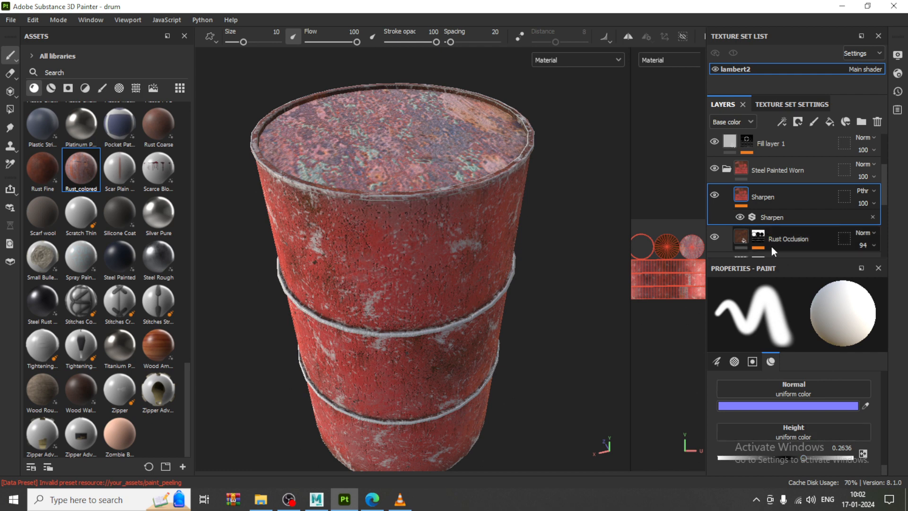
# Set the Sharpen filter's Sharpen Intensity to 0.31.
pyautogui.click(774, 218)
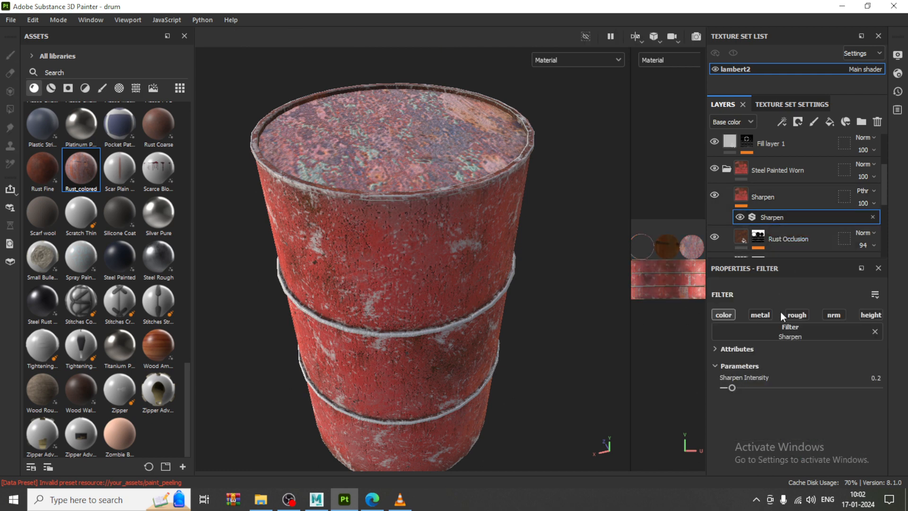
pyautogui.moveTo(731, 388)
pyautogui.mouseDown()
pyautogui.moveTo(765, 386)
pyautogui.moveTo(736, 388)
pyautogui.mouseUp()
# Expand the Paint folder and set the Worn Paint layer's roughness to 0.7866.
pyautogui.scroll(-2, 789, 206)
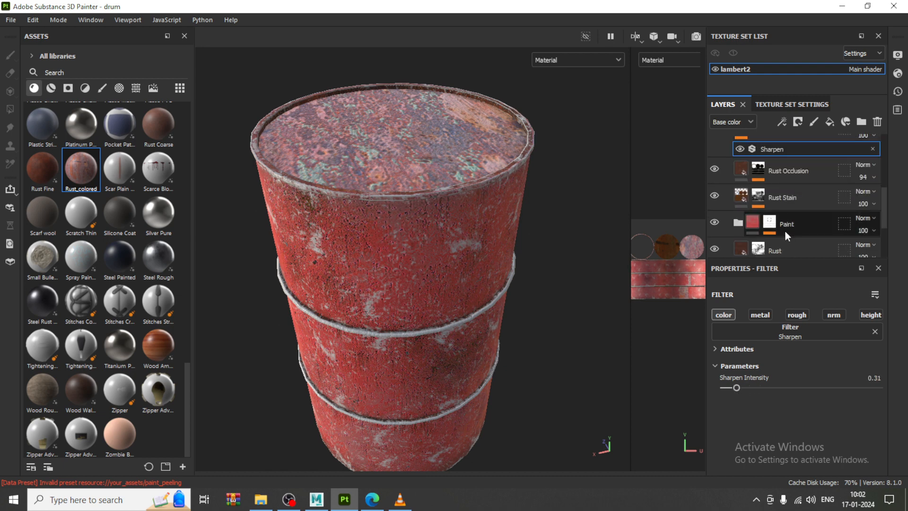
pyautogui.click(737, 223)
pyautogui.scroll(-1, 797, 217)
pyautogui.scroll(-1, 798, 218)
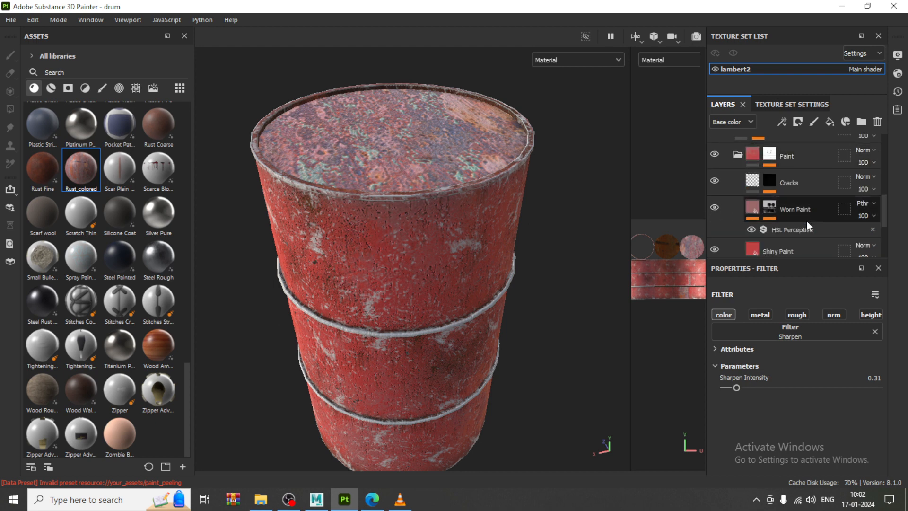
pyautogui.click(755, 211)
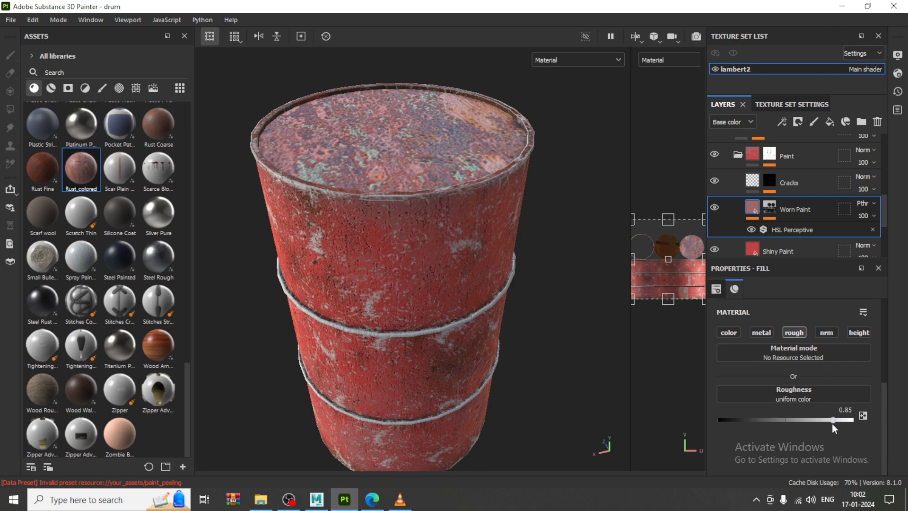
pyautogui.moveTo(797, 418); pyautogui.dragTo(746, 424)
# Set the UV tiling of the Rust fill layer under Steel Painted Worn to 9.26.
pyautogui.scroll(-3, 789, 211)
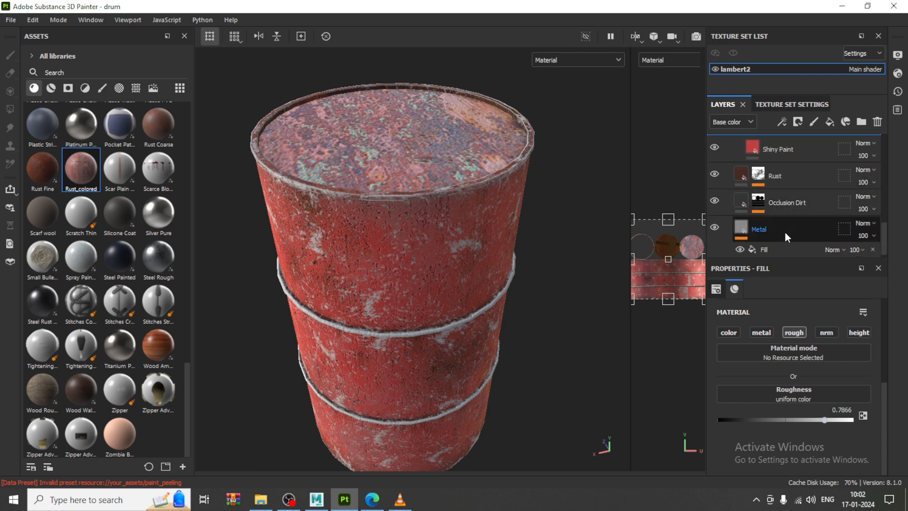
pyautogui.click(742, 176)
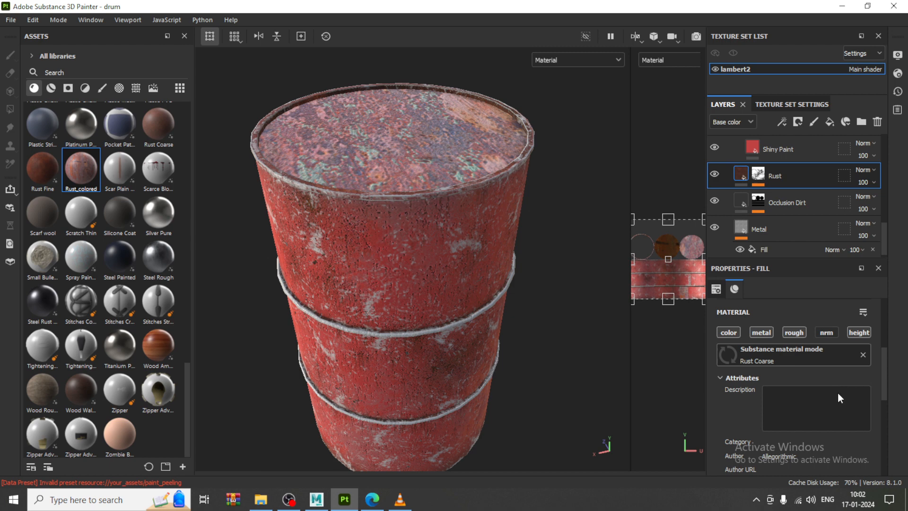
pyautogui.scroll(-3, 773, 415)
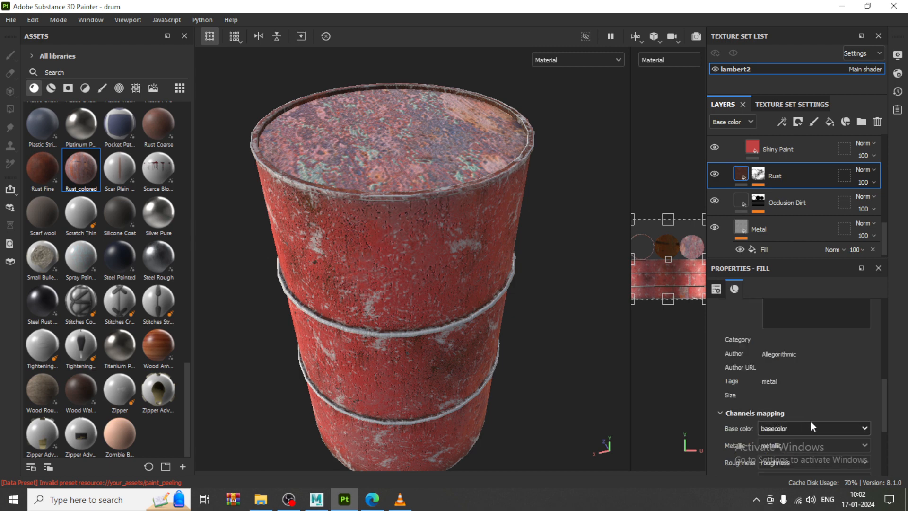
pyautogui.scroll(-5, 816, 413)
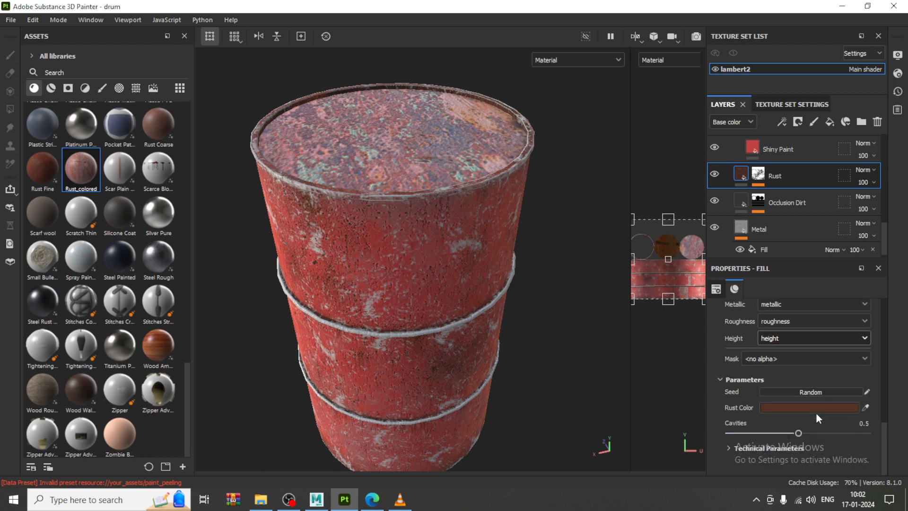
pyautogui.scroll(8, 812, 375)
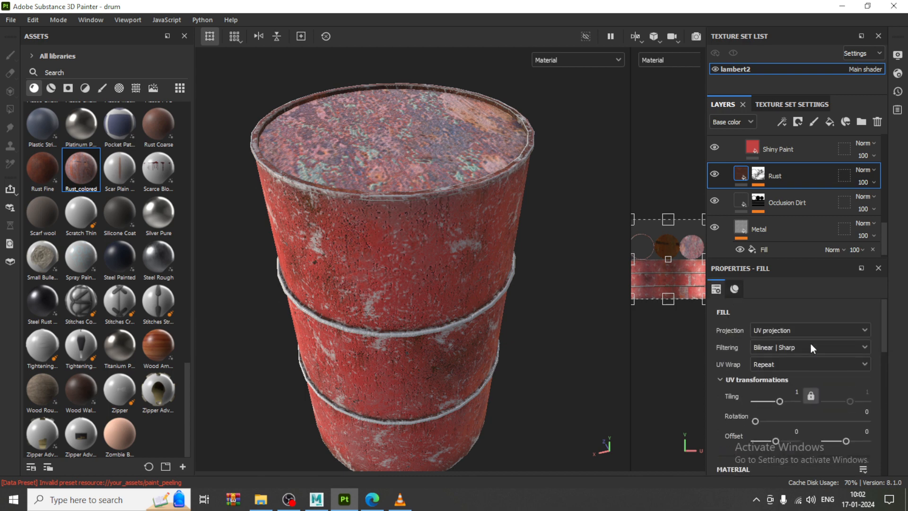
pyautogui.moveTo(779, 401); pyautogui.dragTo(787, 401)
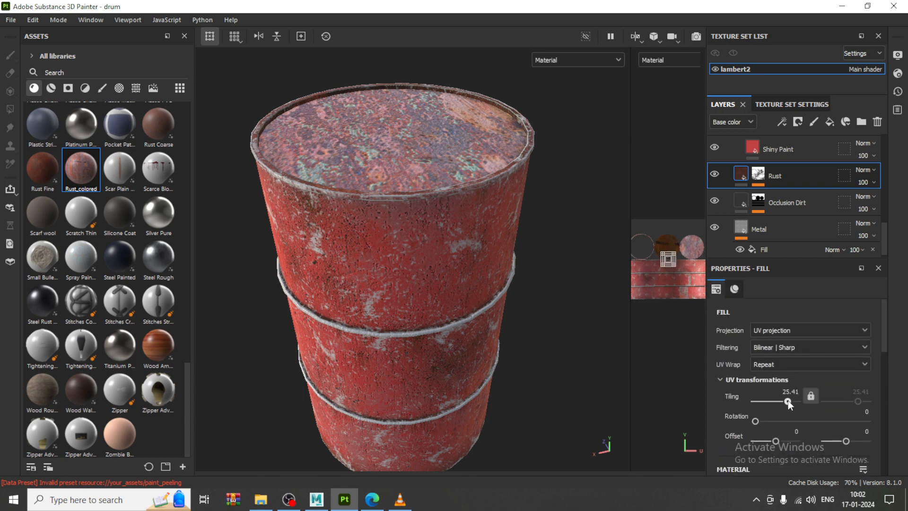
pyautogui.moveTo(788, 400); pyautogui.dragTo(783, 400)
# Change the Shiny Paint layer's base color to the slightly darker red B93D3D.
pyautogui.scroll(-1, 787, 225)
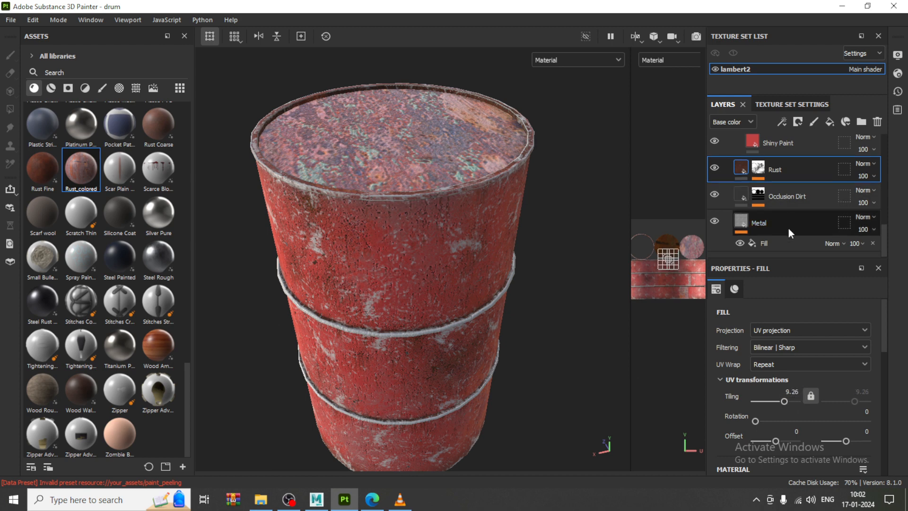
pyautogui.click(750, 197)
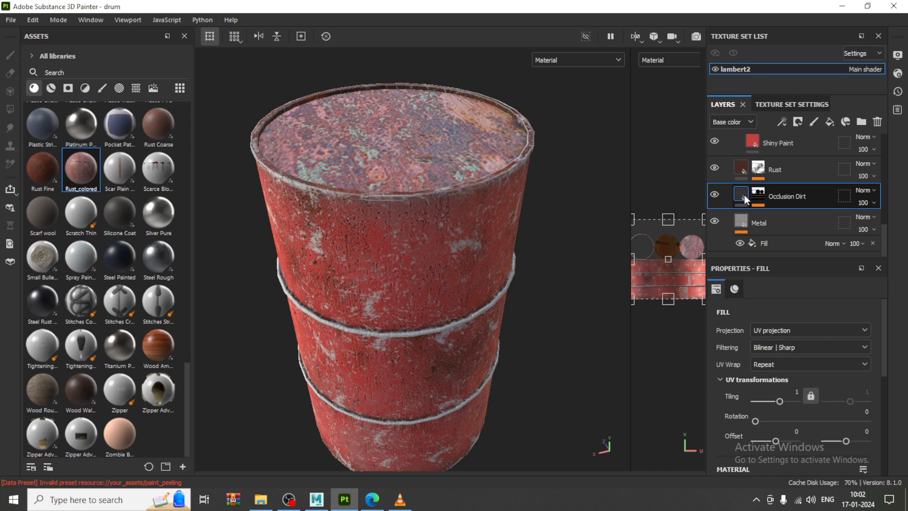
pyautogui.click(752, 143)
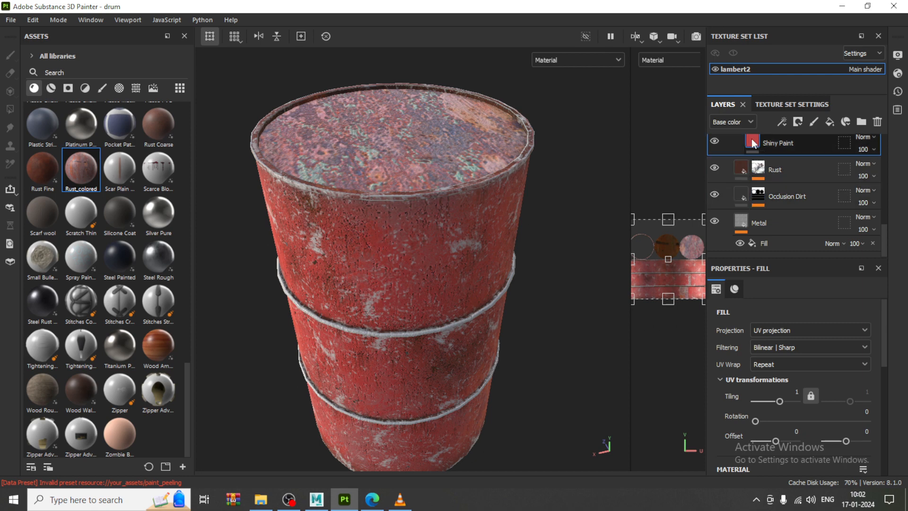
pyautogui.scroll(-5, 824, 409)
pyautogui.click(803, 432)
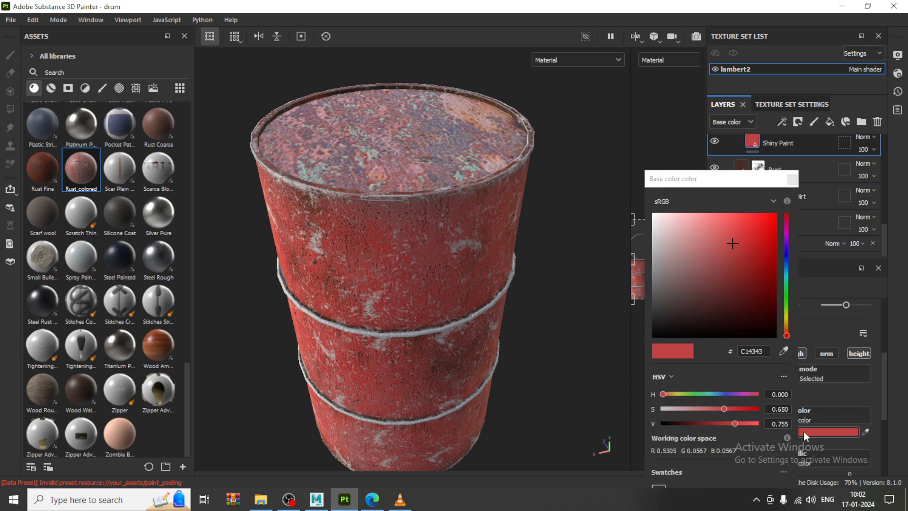
pyautogui.click(742, 260)
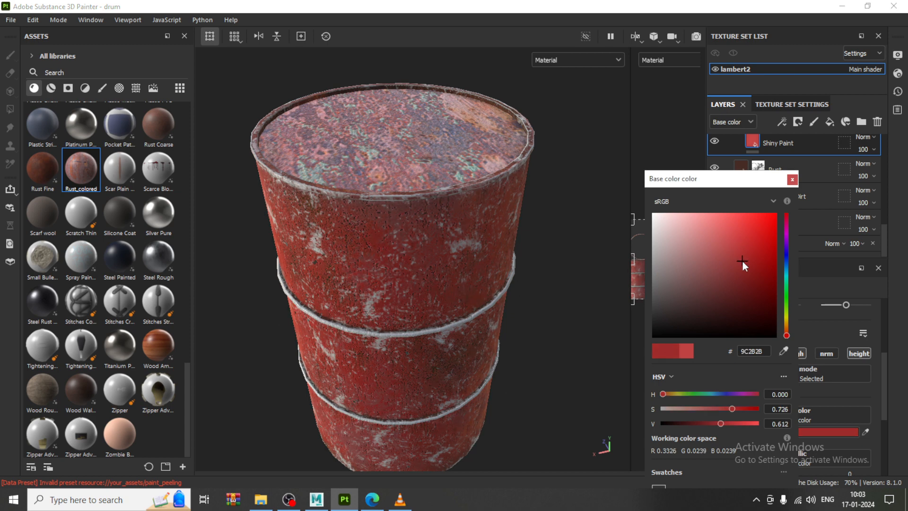
pyautogui.moveTo(743, 261)
pyautogui.mouseDown()
pyautogui.moveTo(748, 273)
pyautogui.moveTo(735, 247)
pyautogui.mouseUp()
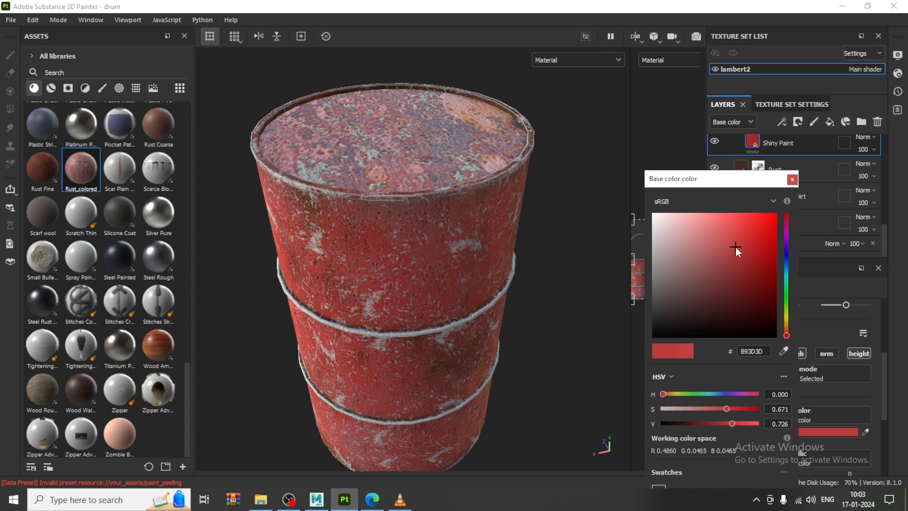
pyautogui.click(793, 180)
# Set the Shiny Paint layer's height to -0.1213.
pyautogui.scroll(-3, 827, 406)
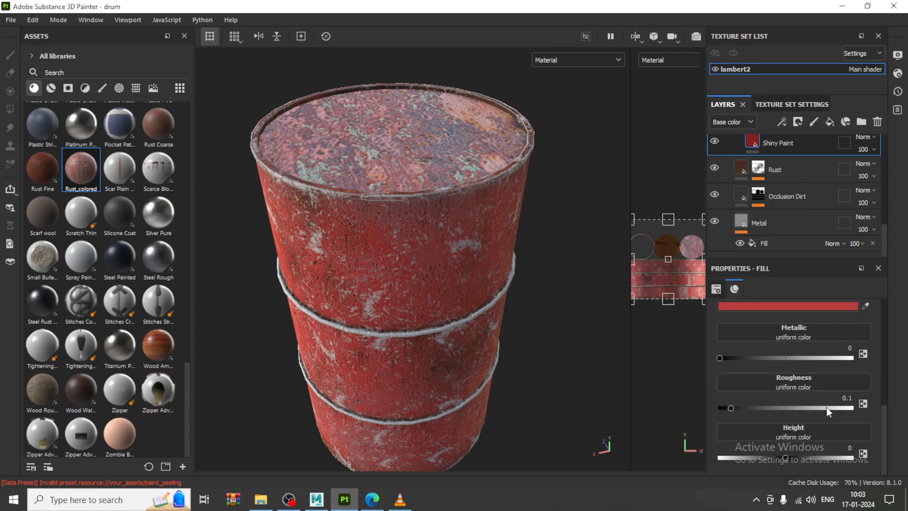
pyautogui.moveTo(786, 459); pyautogui.dragTo(805, 460)
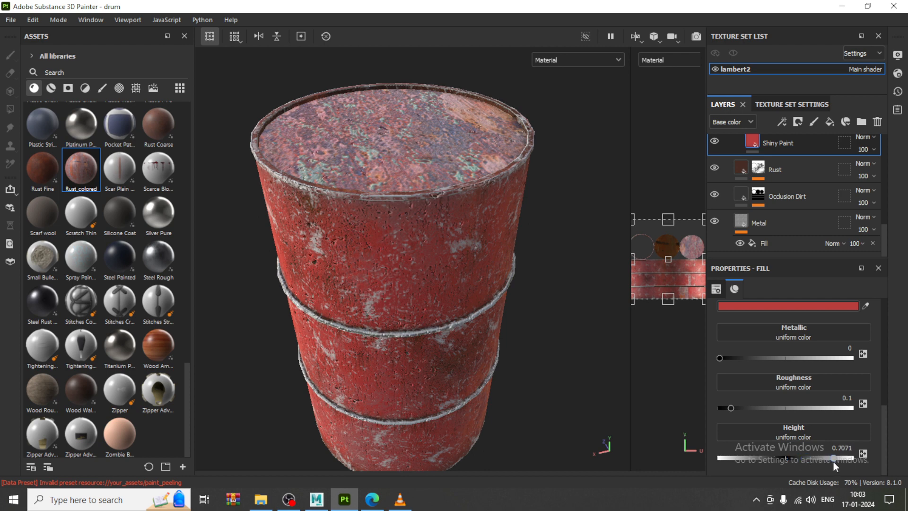
pyautogui.moveTo(833, 461)
pyautogui.mouseDown()
pyautogui.moveTo(765, 464)
pyautogui.moveTo(776, 464)
pyautogui.mouseUp()
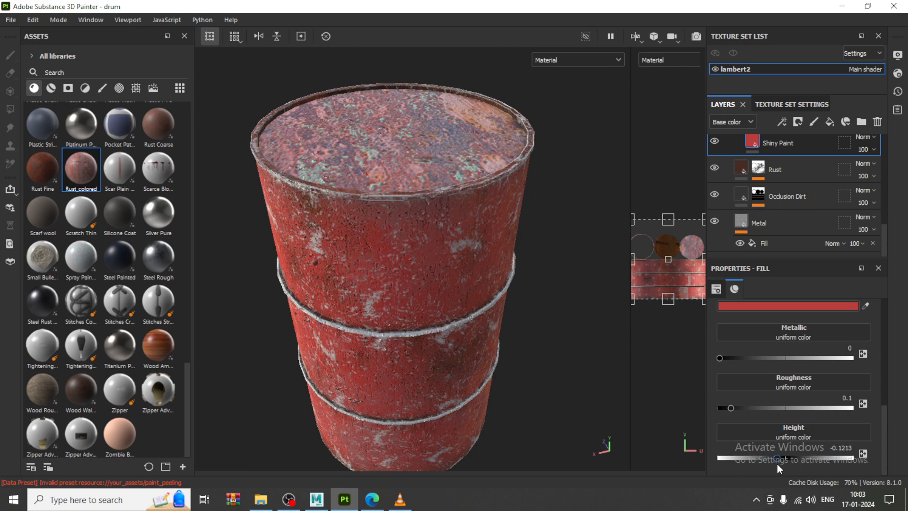
# Examine the painted barrel from several angles and check its UV layout in an enlarged 2D view.
pyautogui.scroll(-2, 411, 354)
pyautogui.keyDown('alt'); pyautogui.moveTo(366, 340); pyautogui.dragTo(349, 334); pyautogui.keyUp('alt')
pyautogui.keyDown('alt'); pyautogui.moveTo(444, 306); pyautogui.dragTo(435, 217, button='middle'); pyautogui.keyUp('alt')
pyautogui.keyDown('alt'); pyautogui.moveTo(435, 217); pyautogui.dragTo(461, 298, button='right'); pyautogui.keyUp('alt')
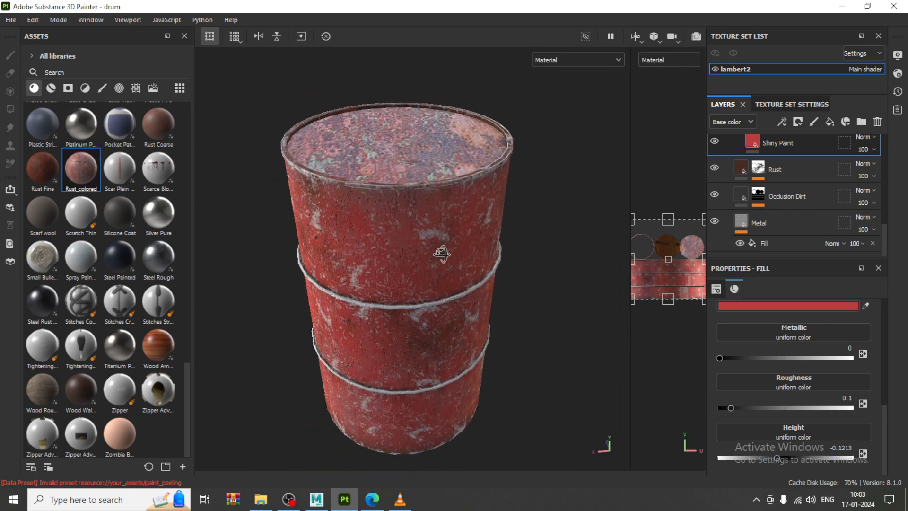
pyautogui.keyDown('alt'); pyautogui.moveTo(461, 298); pyautogui.dragTo(455, 231); pyautogui.keyUp('alt')
pyautogui.keyDown('alt'); pyautogui.moveTo(455, 232); pyautogui.dragTo(434, 194, button='middle'); pyautogui.keyUp('alt')
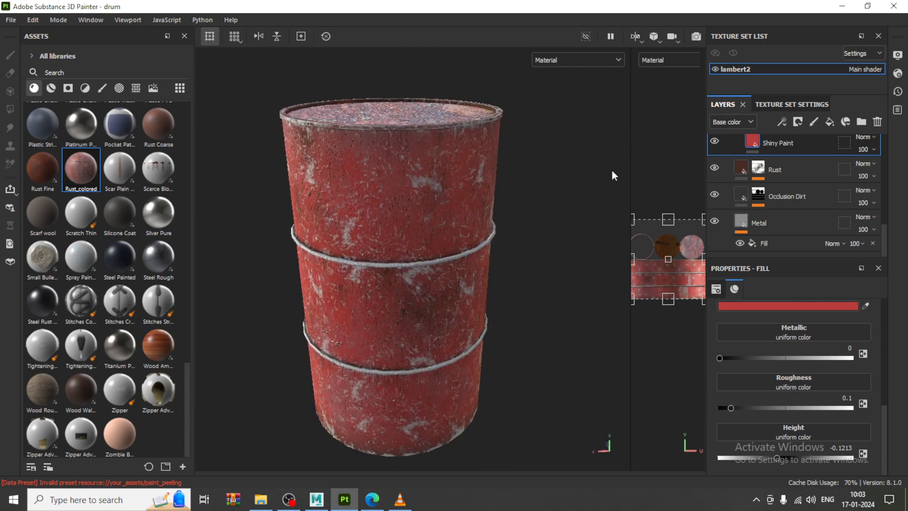
pyautogui.moveTo(631, 174); pyautogui.dragTo(500, 174)
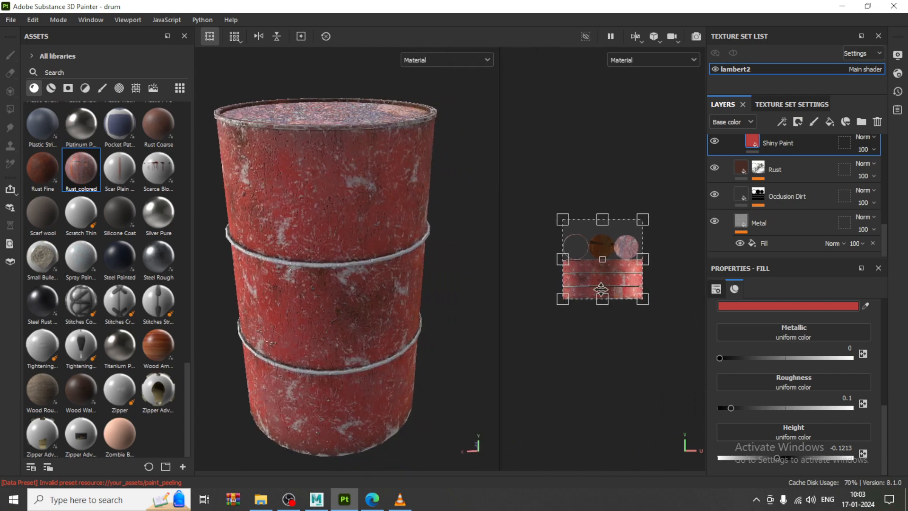
pyautogui.scroll(4, 601, 290)
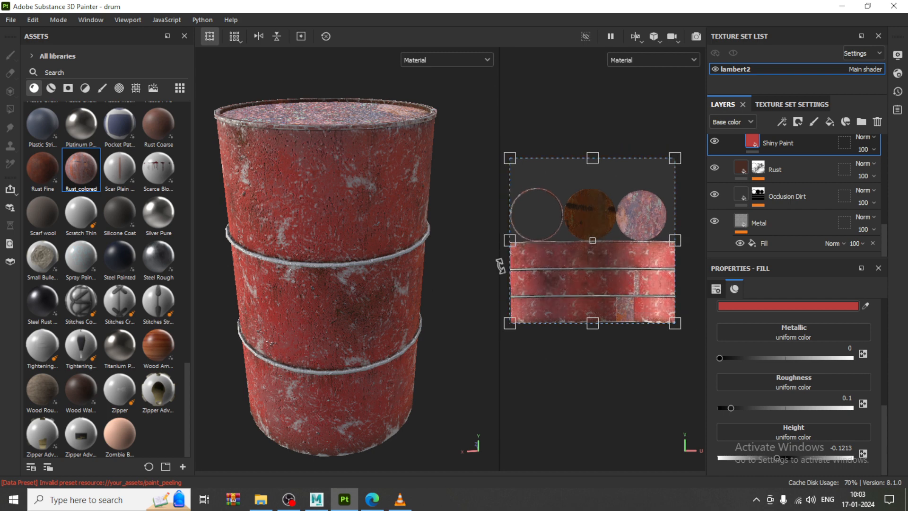
pyautogui.moveTo(500, 266); pyautogui.dragTo(639, 281)
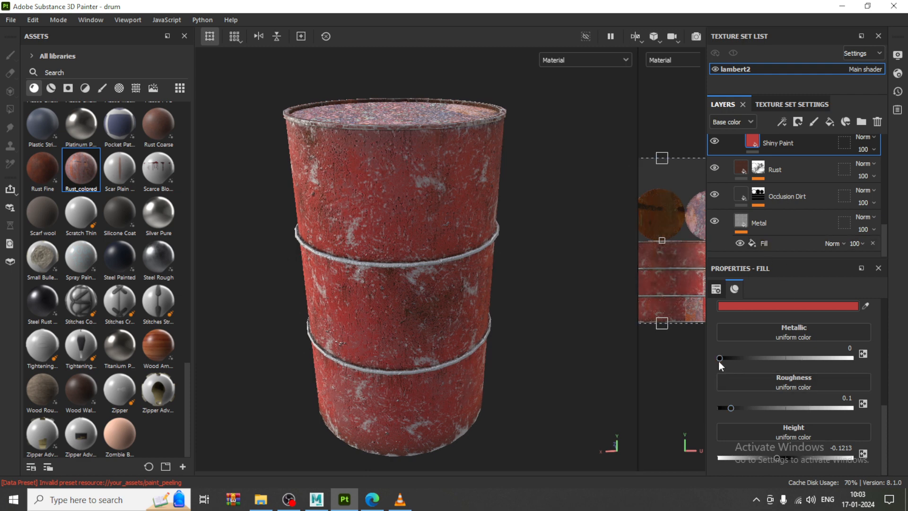
# Try a higher roughness on the Shiny Paint layer and undo the change.
pyautogui.moveTo(719, 357); pyautogui.dragTo(676, 360)
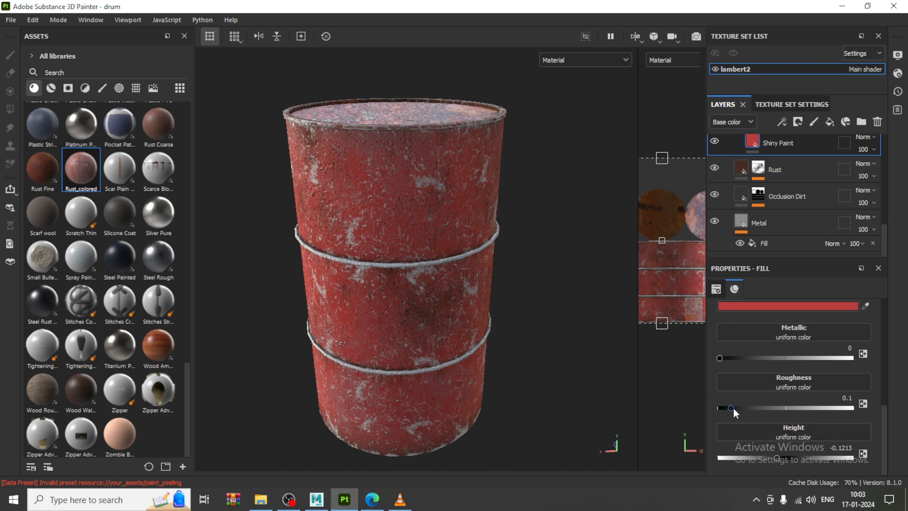
pyautogui.moveTo(733, 407); pyautogui.dragTo(768, 410)
pyautogui.hotkey('ctrl', 'z')
# Set the Rust Occlusion layer's Height Range to 0.11 in its technical parameters.
pyautogui.scroll(4, 805, 185)
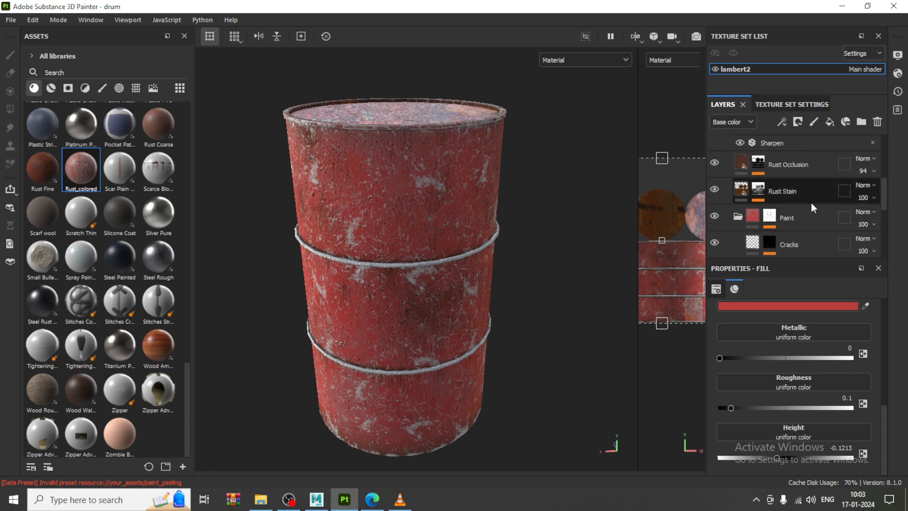
pyautogui.click(742, 165)
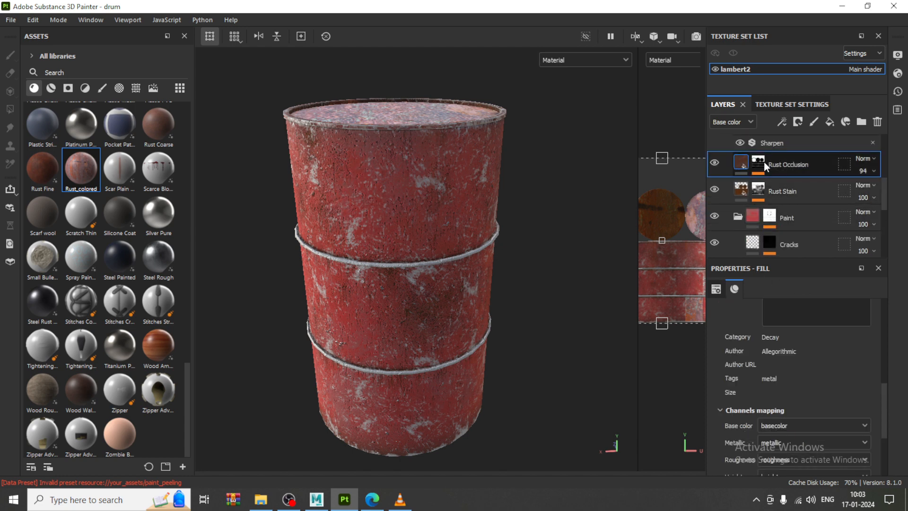
pyautogui.moveTo(760, 162)
pyautogui.scroll(-3, 772, 378)
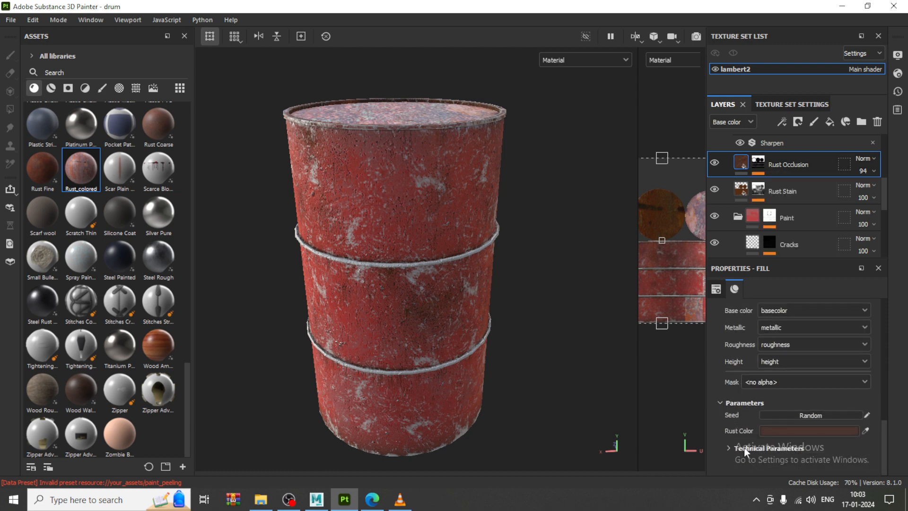
pyautogui.click(728, 447)
pyautogui.scroll(-2, 798, 438)
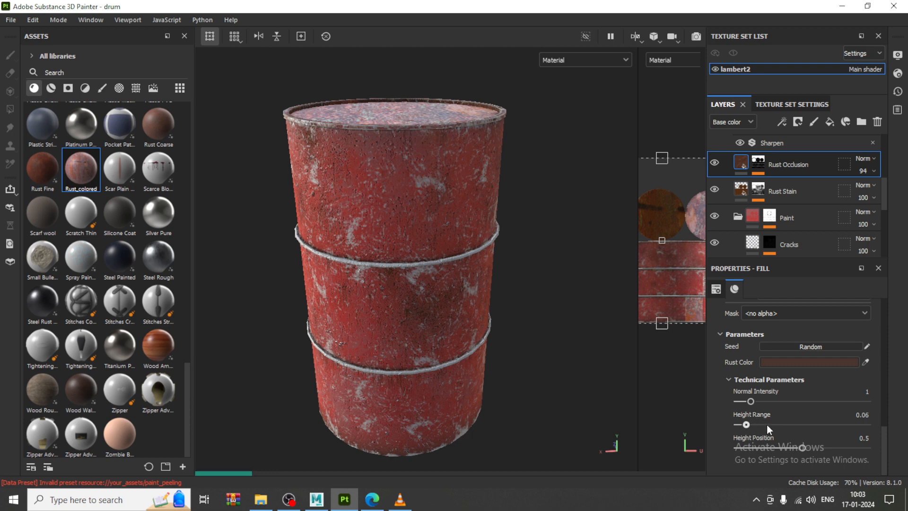
pyautogui.moveTo(767, 424); pyautogui.dragTo(782, 425)
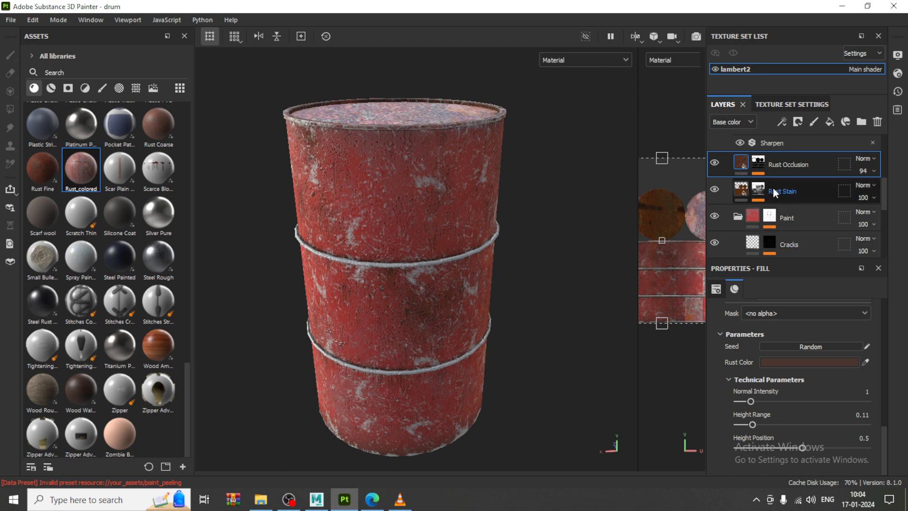
# Collapse the Paint folder in the Steel Painted Worn material.
pyautogui.click(770, 220)
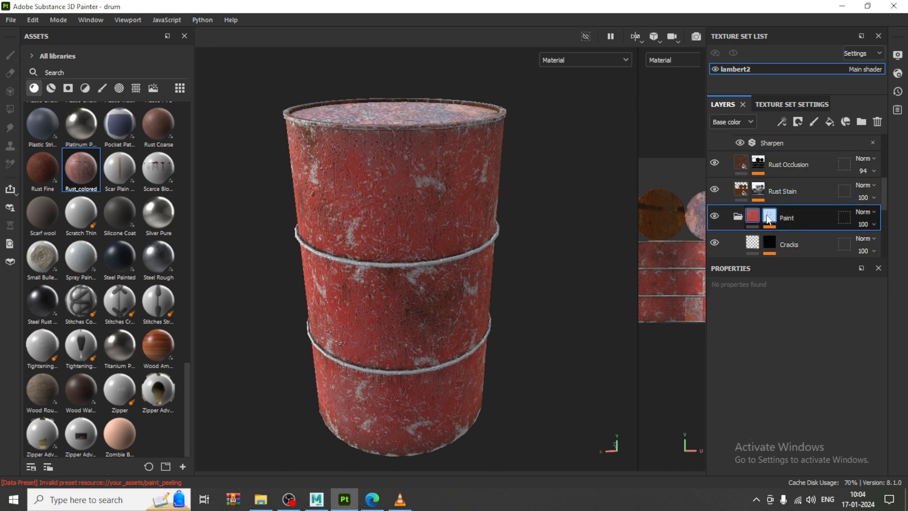
pyautogui.click(736, 216)
pyautogui.scroll(-2, 774, 224)
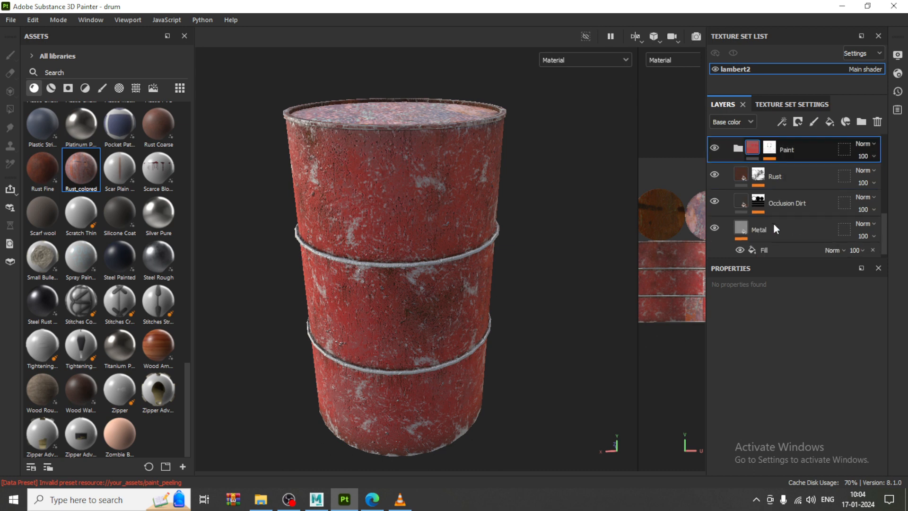
pyautogui.scroll(5, 774, 223)
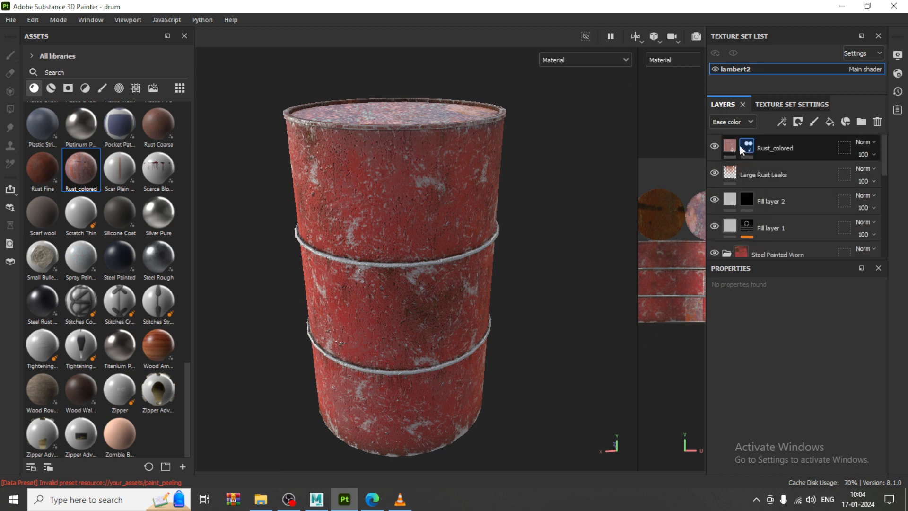
pyautogui.click(730, 144)
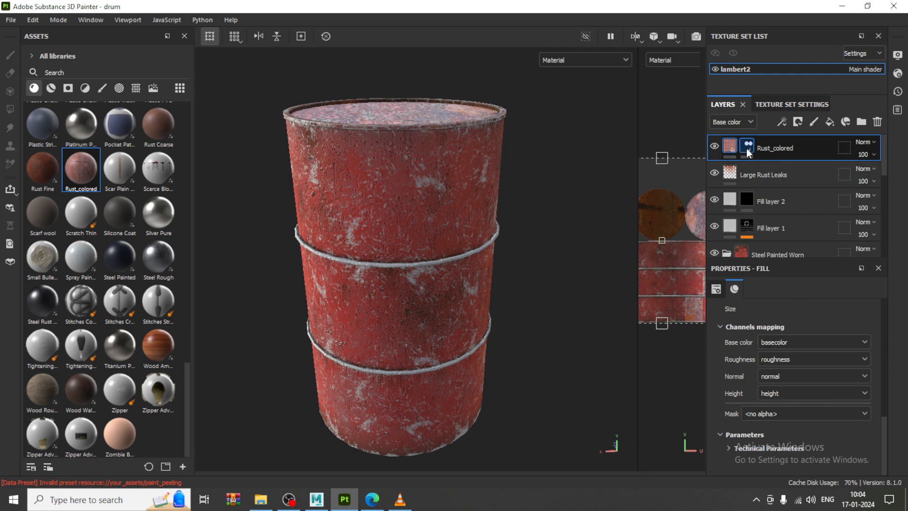
pyautogui.press('4')
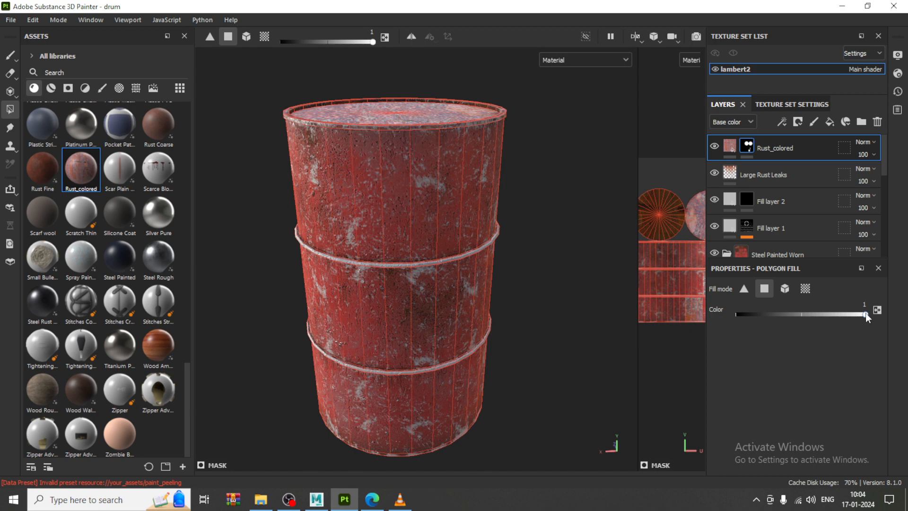
pyautogui.moveTo(866, 314)
pyautogui.mouseDown()
pyautogui.moveTo(838, 315)
pyautogui.moveTo(883, 314)
pyautogui.mouseUp()
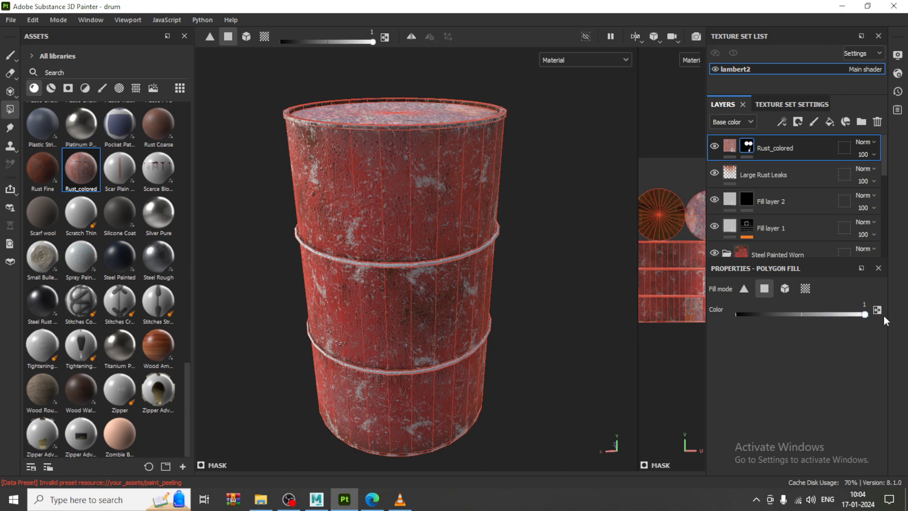
pyautogui.click(725, 147)
# Set the Large Rust Leaks layer's Leaks Length Random to 0.61.
pyautogui.click(728, 174)
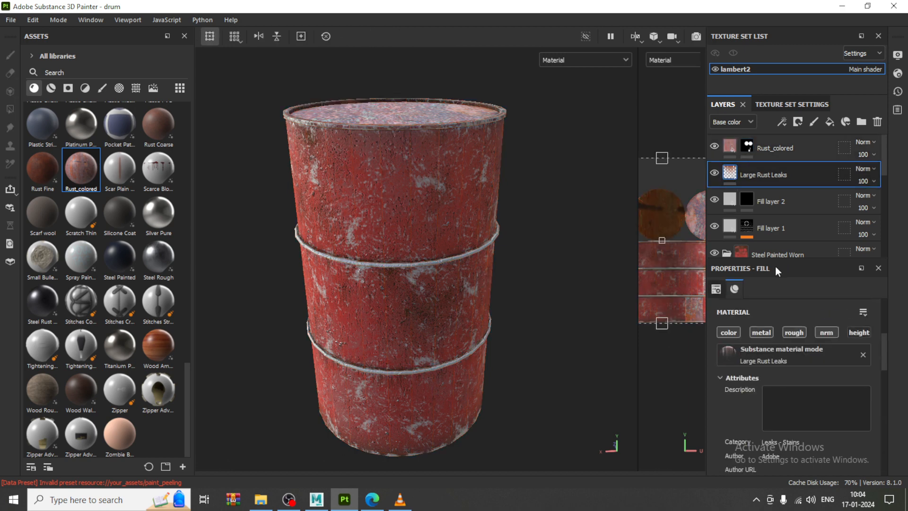
pyautogui.scroll(-10, 788, 411)
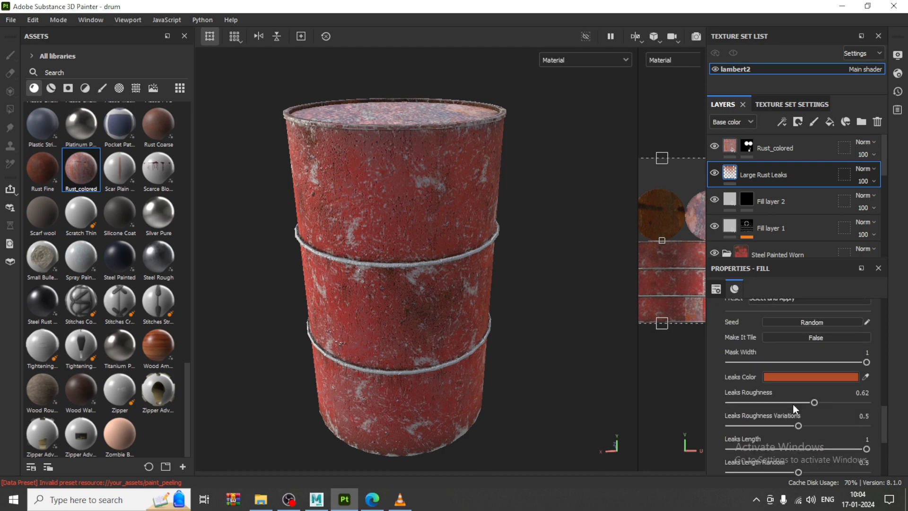
pyautogui.scroll(-3, 793, 405)
pyautogui.keyDown('alt'); pyautogui.moveTo(406, 156); pyautogui.dragTo(439, 228); pyautogui.keyUp('alt')
pyautogui.keyDown('alt'); pyautogui.moveTo(439, 228); pyautogui.dragTo(468, 297, button='middle'); pyautogui.keyUp('alt')
pyautogui.moveTo(830, 369); pyautogui.dragTo(812, 373)
# Examine the barrel's side and lid from several angles to check the rust leaks.
pyautogui.keyDown('alt'); pyautogui.moveTo(432, 318); pyautogui.dragTo(424, 277); pyautogui.keyUp('alt')
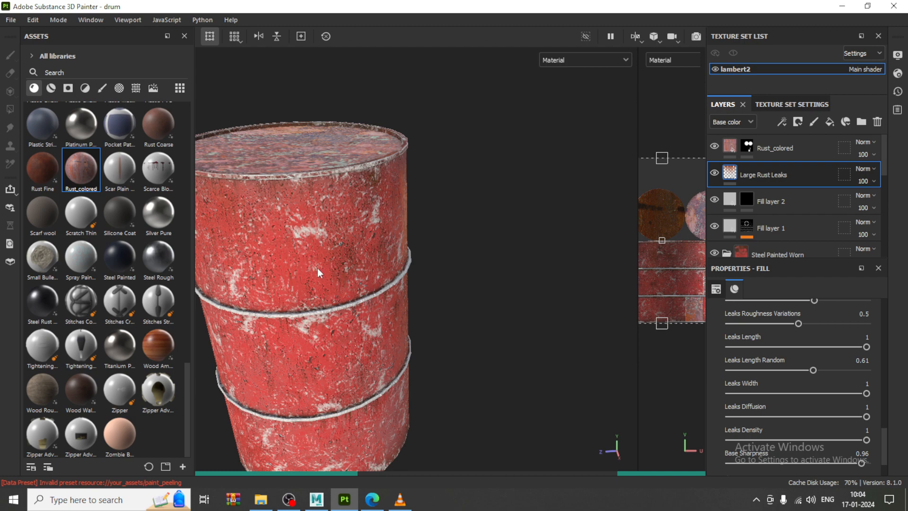
pyautogui.keyDown('alt'); pyautogui.moveTo(324, 271); pyautogui.dragTo(415, 233); pyautogui.keyUp('alt')
pyautogui.keyDown('alt'); pyautogui.moveTo(416, 233); pyautogui.dragTo(487, 215, button='middle'); pyautogui.keyUp('alt')
pyautogui.keyDown('alt'); pyautogui.moveTo(488, 215); pyautogui.dragTo(470, 247); pyautogui.keyUp('alt')
pyautogui.keyDown('alt'); pyautogui.moveTo(503, 284); pyautogui.dragTo(419, 287); pyautogui.keyUp('alt')
pyautogui.keyDown('alt'); pyautogui.moveTo(542, 218); pyautogui.dragTo(495, 245, button='middle'); pyautogui.keyUp('alt')
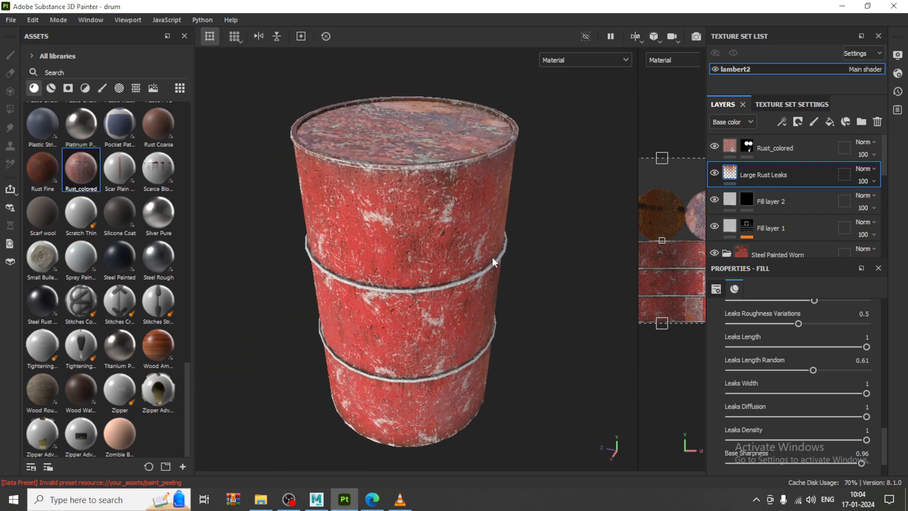
pyautogui.keyDown('alt'); pyautogui.moveTo(492, 259); pyautogui.dragTo(496, 193); pyautogui.keyUp('alt')
# Change the environment map to Glazed Patio and raise the environment opacity so it shows faintly behind the barrel.
pyautogui.click(897, 57)
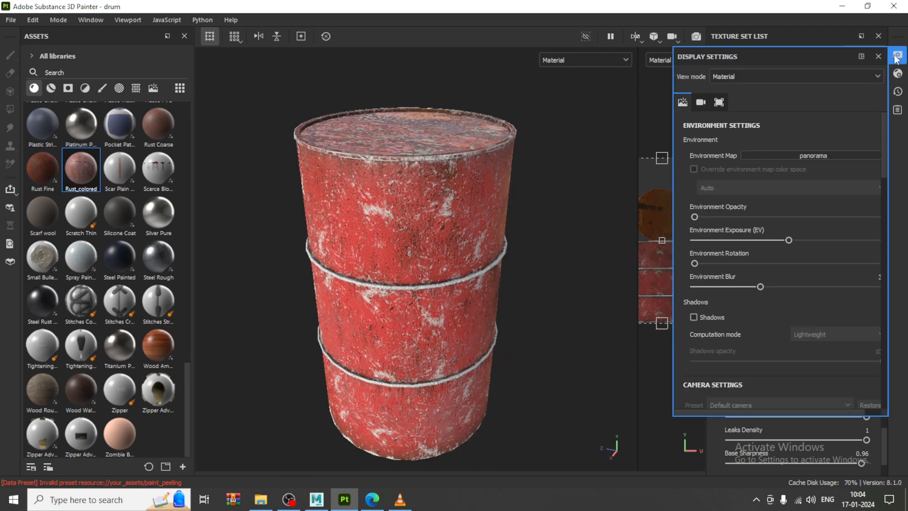
pyautogui.click(823, 155)
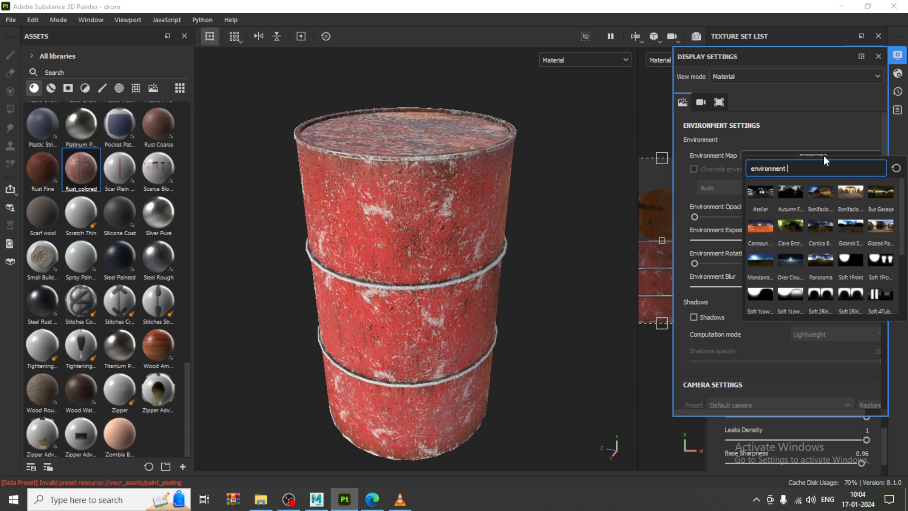
pyautogui.click(885, 225)
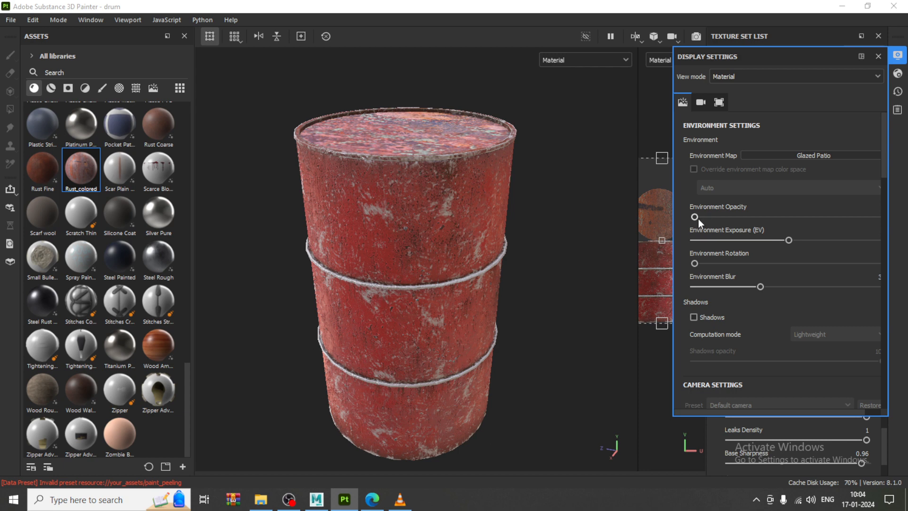
pyautogui.moveTo(698, 218); pyautogui.dragTo(738, 217)
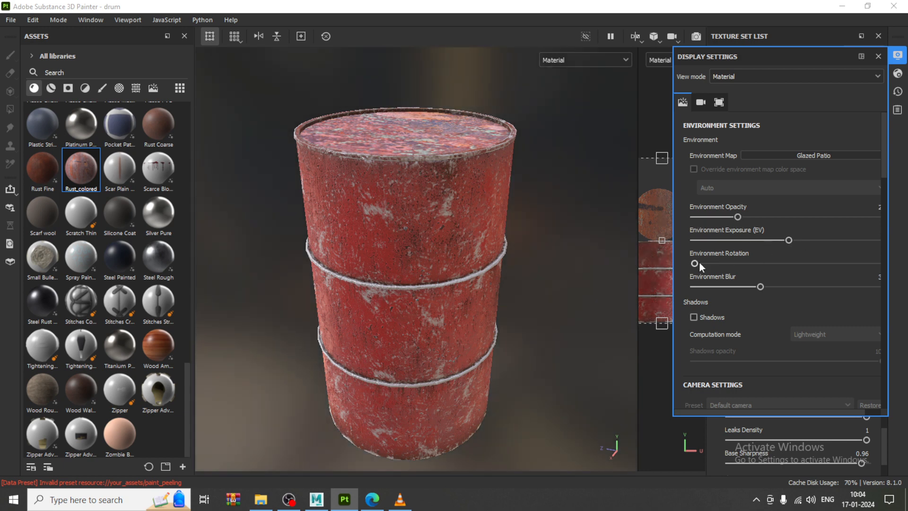
# Reduce the environment blur to sharpen the background and raise the environment exposure to about 1.0.
pyautogui.moveTo(697, 263); pyautogui.dragTo(688, 267)
pyautogui.moveTo(759, 287); pyautogui.dragTo(710, 286)
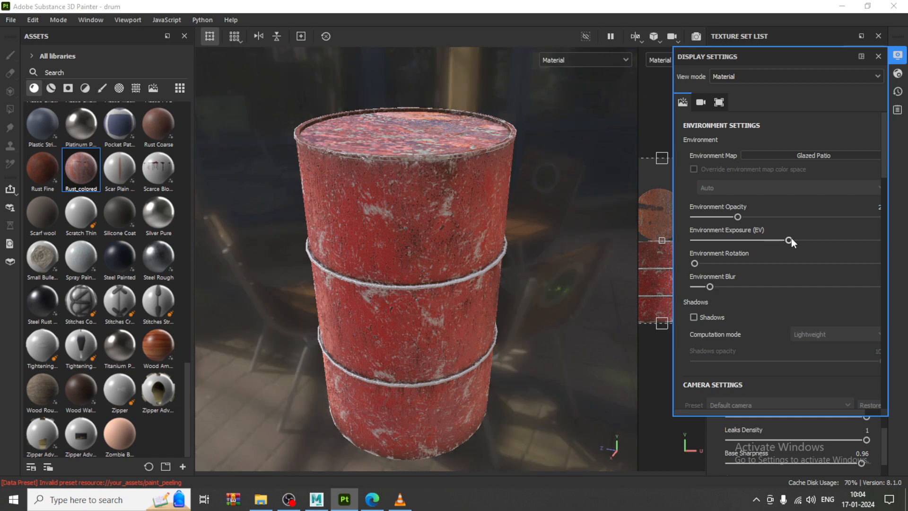
pyautogui.moveTo(790, 240)
pyautogui.mouseDown()
pyautogui.moveTo(823, 237)
pyautogui.moveTo(784, 243)
pyautogui.moveTo(798, 240)
pyautogui.mouseUp()
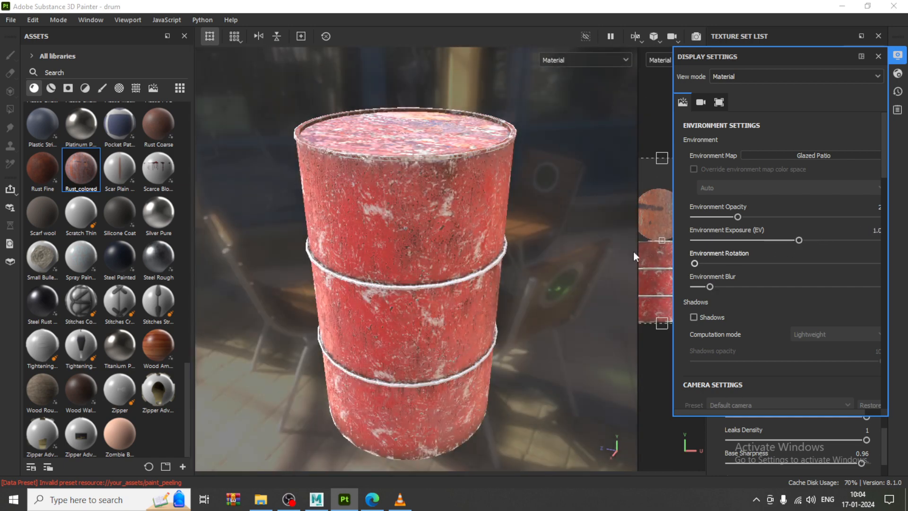
pyautogui.keyDown('alt'); pyautogui.moveTo(633, 251); pyautogui.dragTo(373, 214); pyautogui.keyUp('alt')
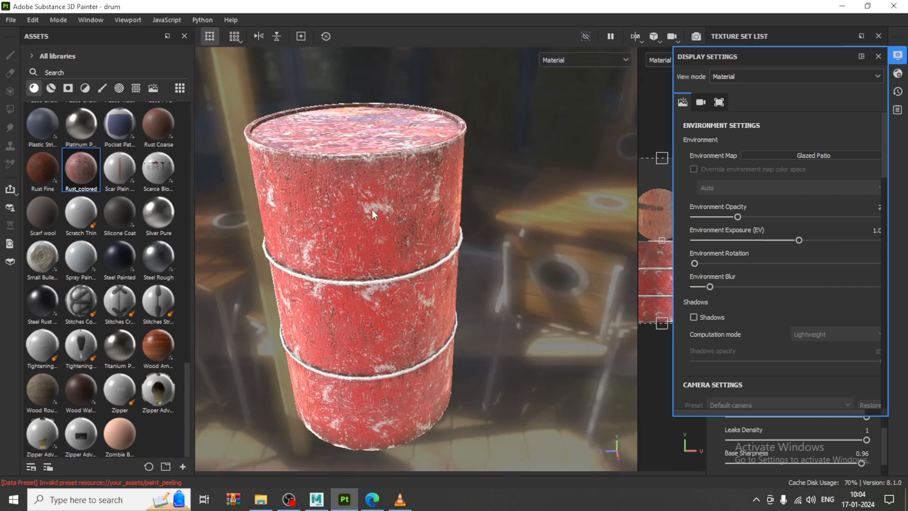
pyautogui.keyDown('alt'); pyautogui.moveTo(372, 209); pyautogui.dragTo(422, 179, button='middle'); pyautogui.keyUp('alt')
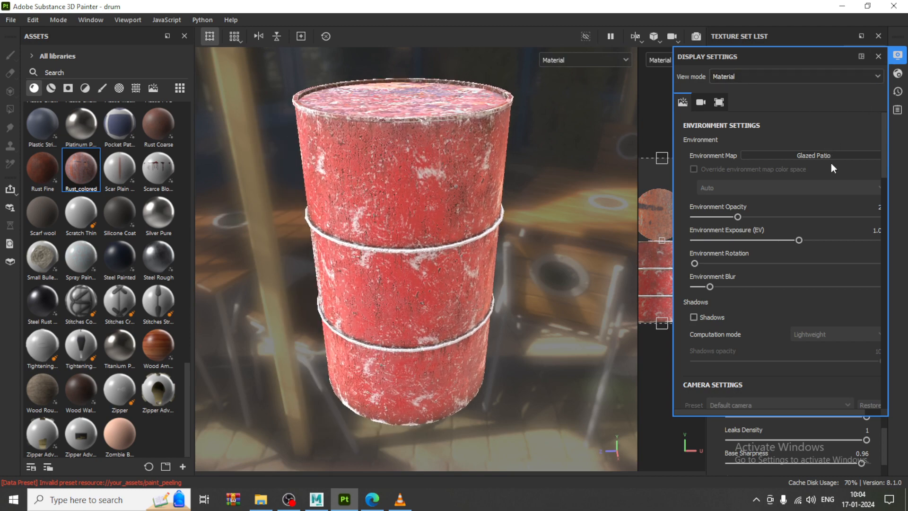
# Switch the environment map to Canopus Ground and close the display settings.
pyautogui.click(821, 154)
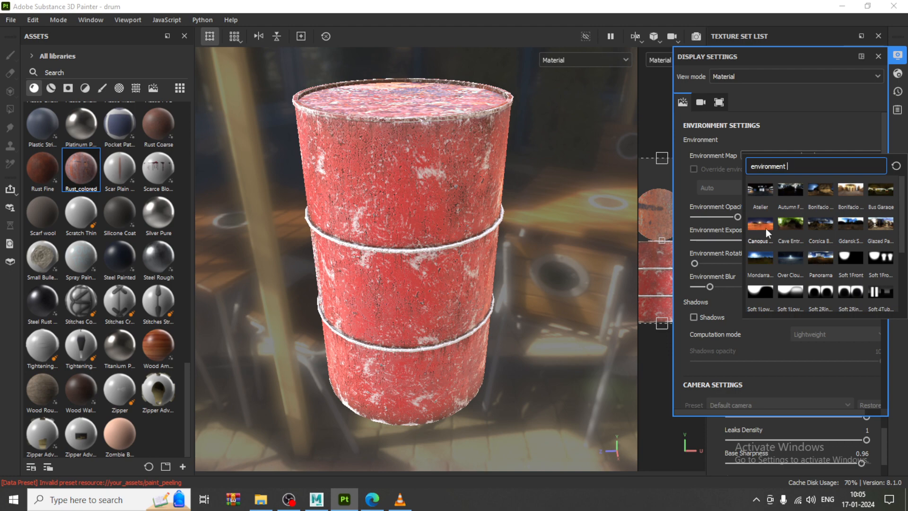
pyautogui.press('Escape')
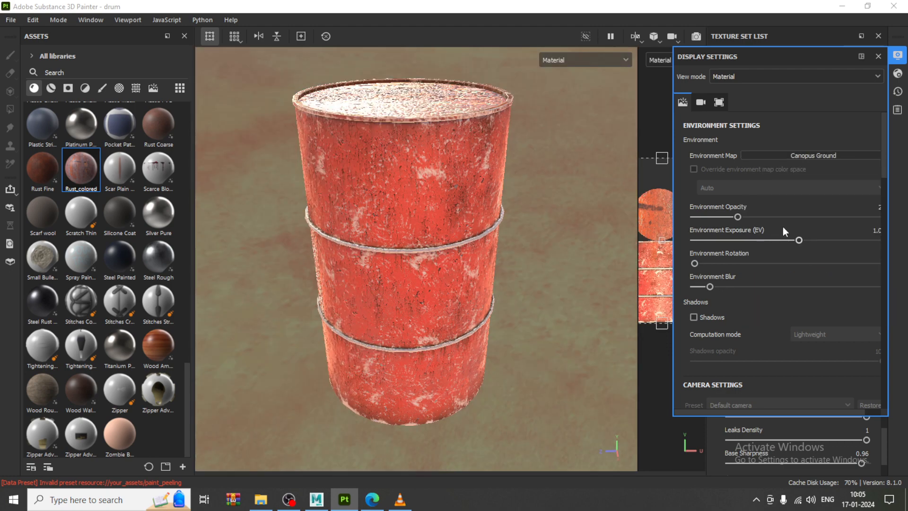
pyautogui.click(878, 57)
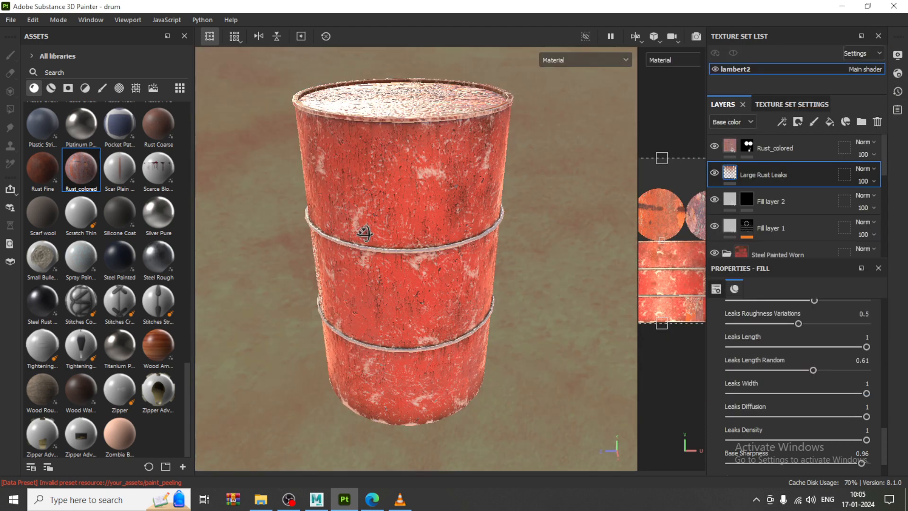
# Check the barrel under the new lighting and lower the environment exposure to about 0.4.
pyautogui.keyDown('alt'); pyautogui.moveTo(364, 233); pyautogui.dragTo(439, 101); pyautogui.keyUp('alt')
pyautogui.keyDown('alt'); pyautogui.moveTo(374, 388); pyautogui.dragTo(455, 380); pyautogui.keyUp('alt')
pyautogui.click(898, 54)
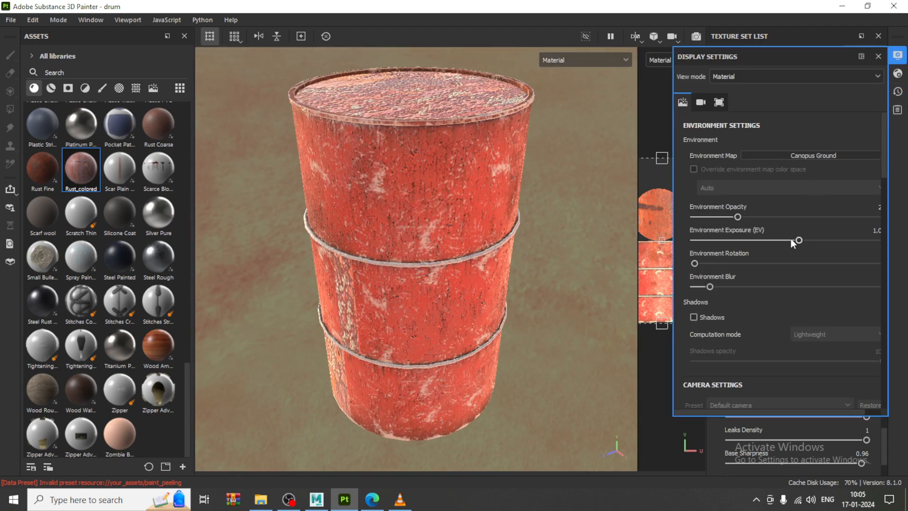
pyautogui.moveTo(768, 240); pyautogui.dragTo(794, 242)
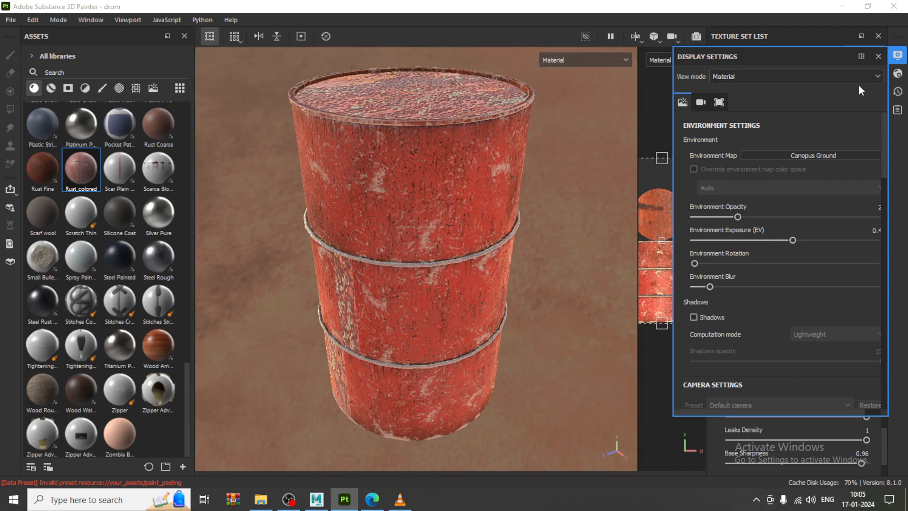
# Change the environment map to Gdansk Shipyard Buildings and close the display settings.
pyautogui.click(823, 156)
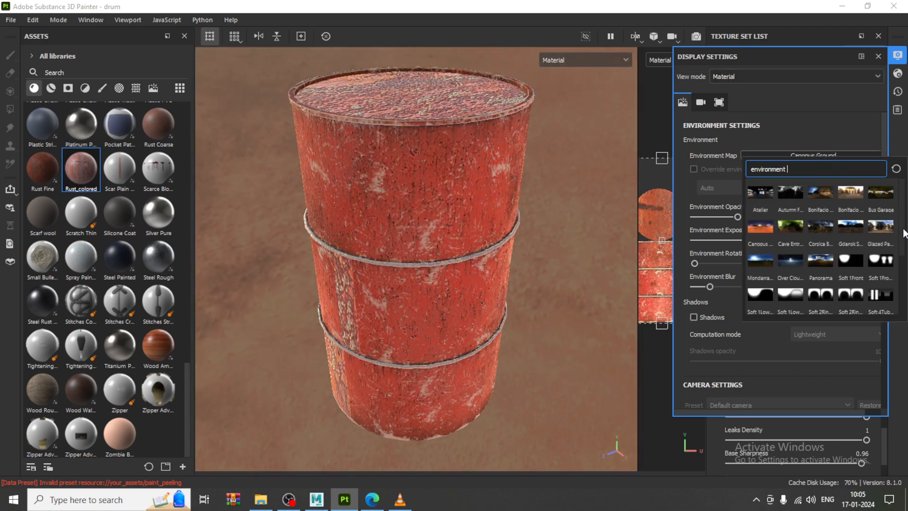
pyautogui.click(851, 226)
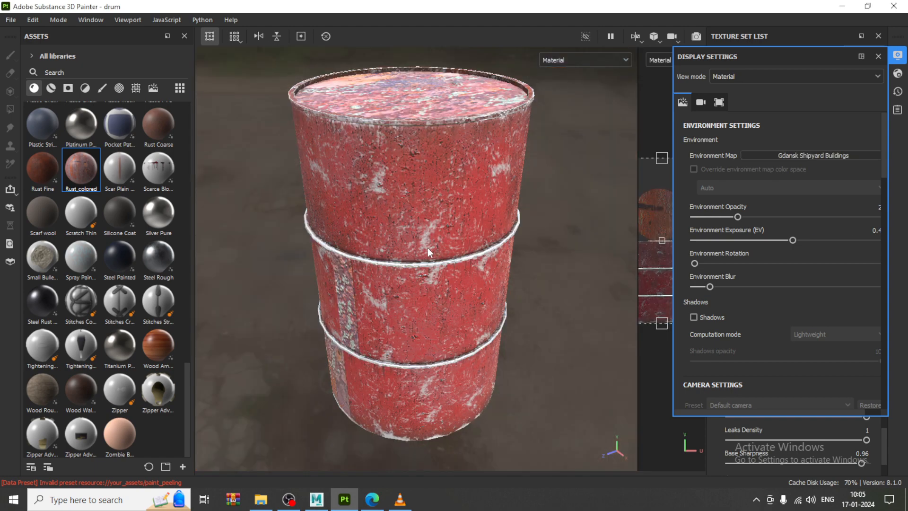
pyautogui.keyDown('alt'); pyautogui.moveTo(428, 248); pyautogui.dragTo(433, 222); pyautogui.keyUp('alt')
pyautogui.click(878, 56)
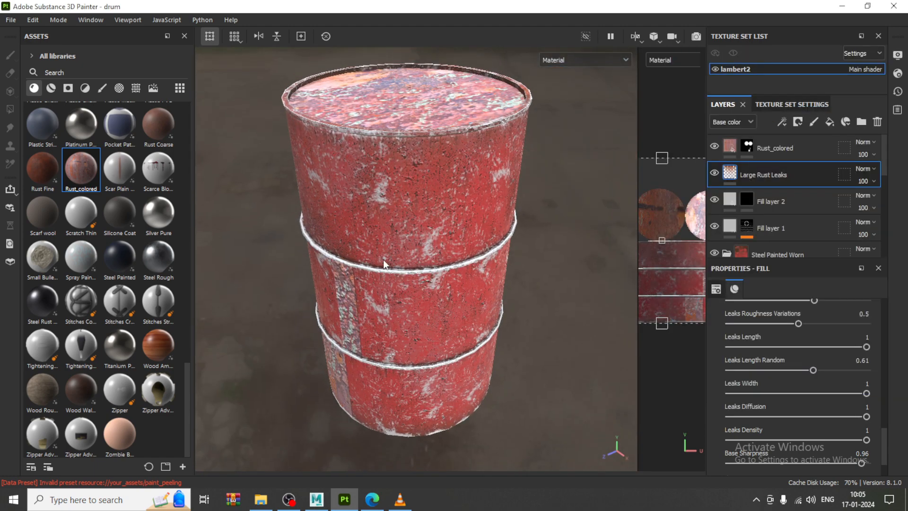
# Undo the last Leaks Length Random change on the Large Rust Leaks layer and inspect the rust patches on the barrel's side.
pyautogui.keyDown('alt'); pyautogui.moveTo(384, 263); pyautogui.dragTo(402, 259); pyautogui.keyUp('alt')
pyautogui.hotkey('ctrl', 'z')
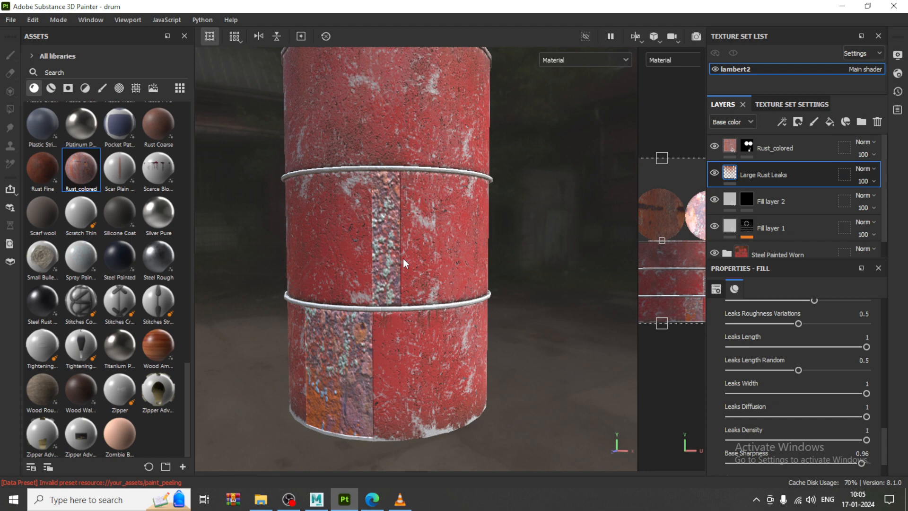
pyautogui.keyDown('alt'); pyautogui.moveTo(525, 252); pyautogui.dragTo(535, 255); pyautogui.keyUp('alt')
pyautogui.click(421, 210)
pyautogui.keyDown('alt'); pyautogui.moveTo(483, 181); pyautogui.dragTo(481, 217, button='middle'); pyautogui.keyUp('alt')
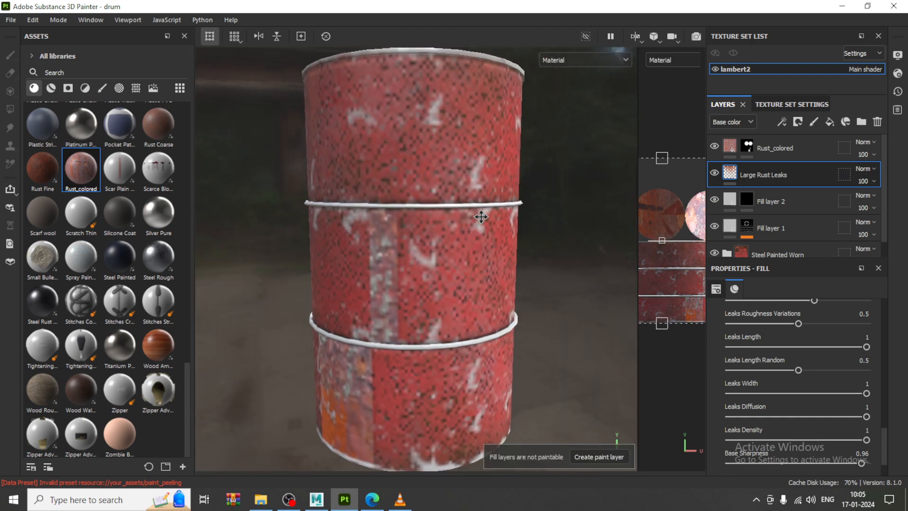
# Select the Rust_colored layer's mask for polygon filling and set the texture set's size to 1024.
pyautogui.click(799, 104)
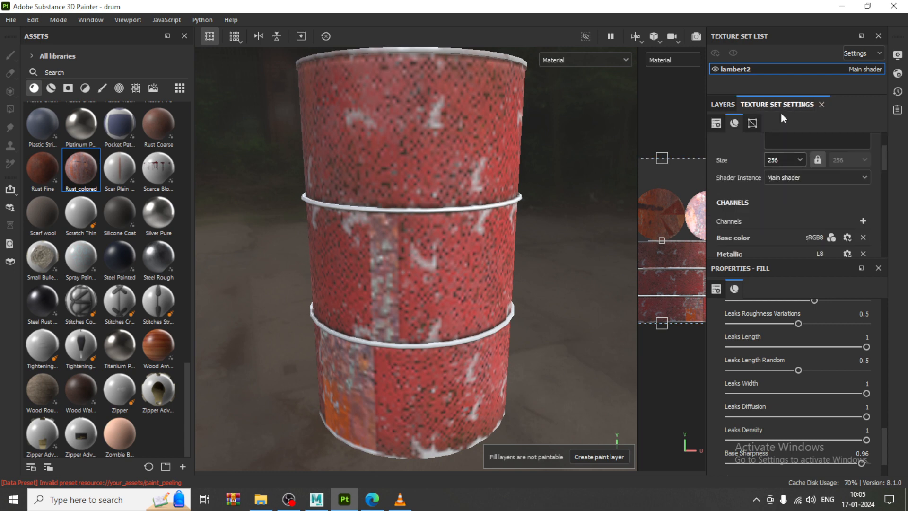
pyautogui.click(722, 105)
pyautogui.click(747, 147)
pyautogui.press('4')
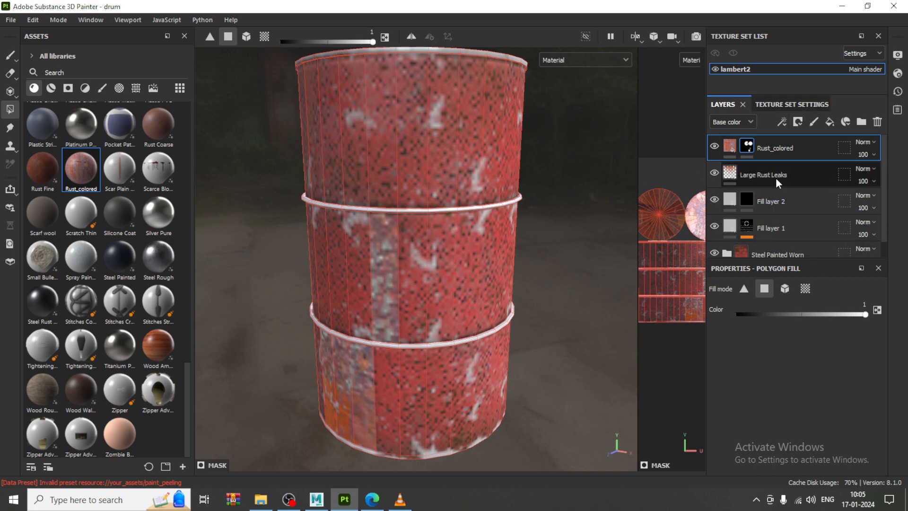
pyautogui.click(781, 104)
pyautogui.click(789, 160)
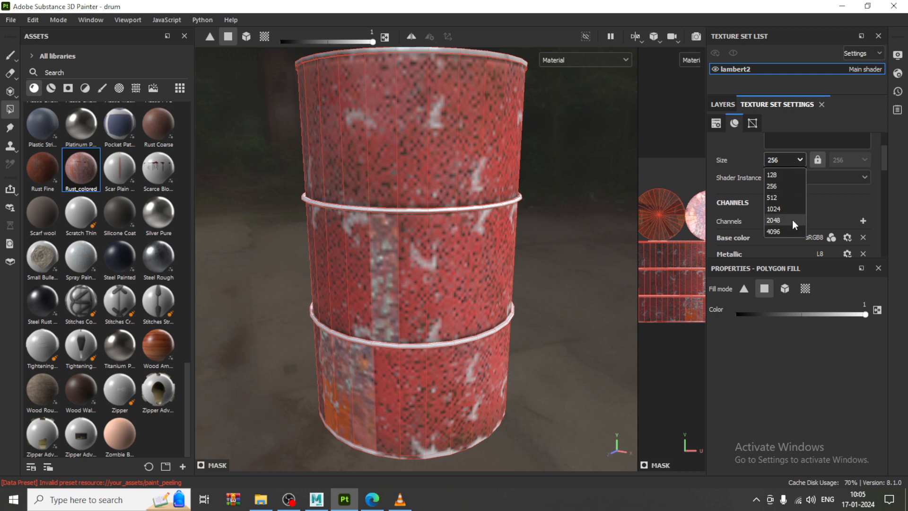
pyautogui.click(782, 209)
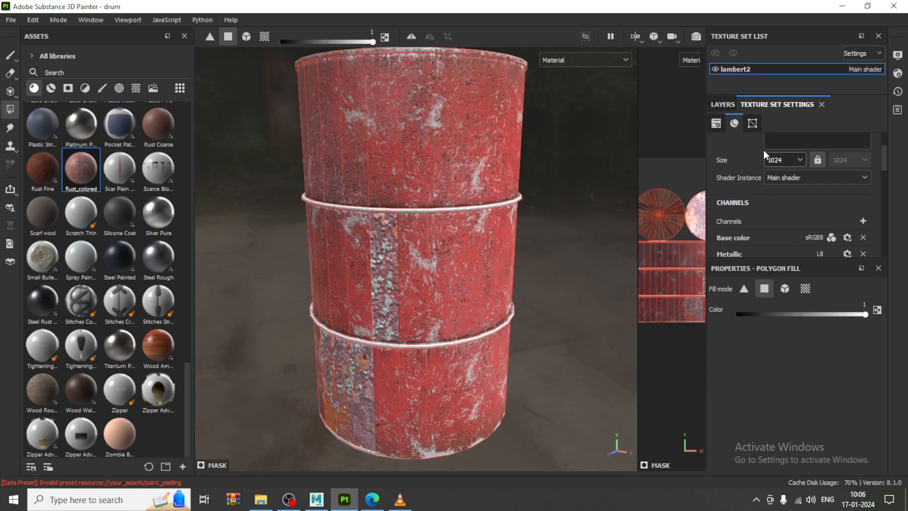
# Set the polygon fill value to 0 and mask out the Rust_colored patches on the barrel's middle and lower sections.
pyautogui.click(717, 104)
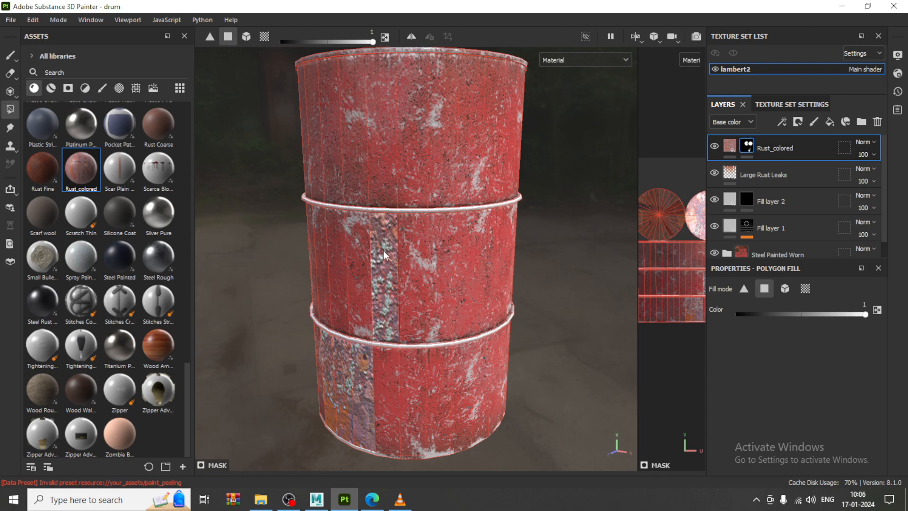
pyautogui.keyDown('alt'); pyautogui.moveTo(405, 245); pyautogui.dragTo(414, 260); pyautogui.keyUp('alt')
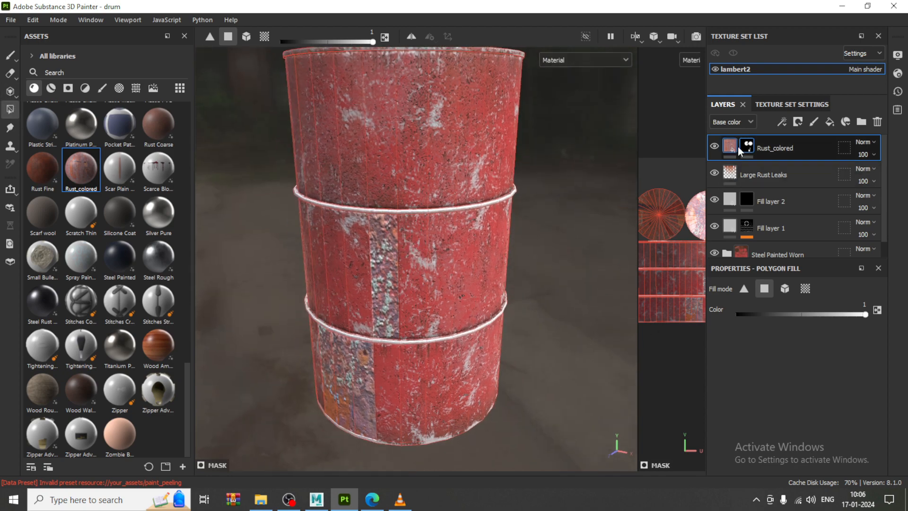
pyautogui.moveTo(865, 314); pyautogui.dragTo(738, 314)
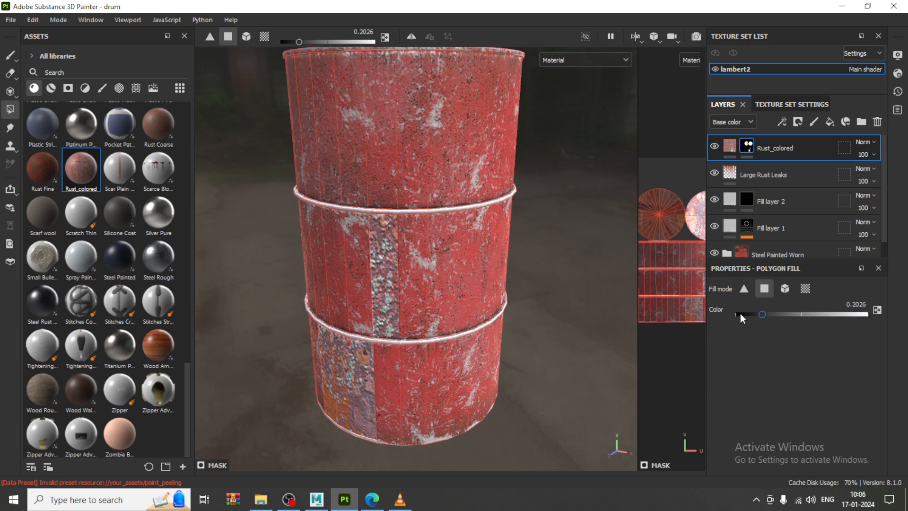
pyautogui.click(389, 268)
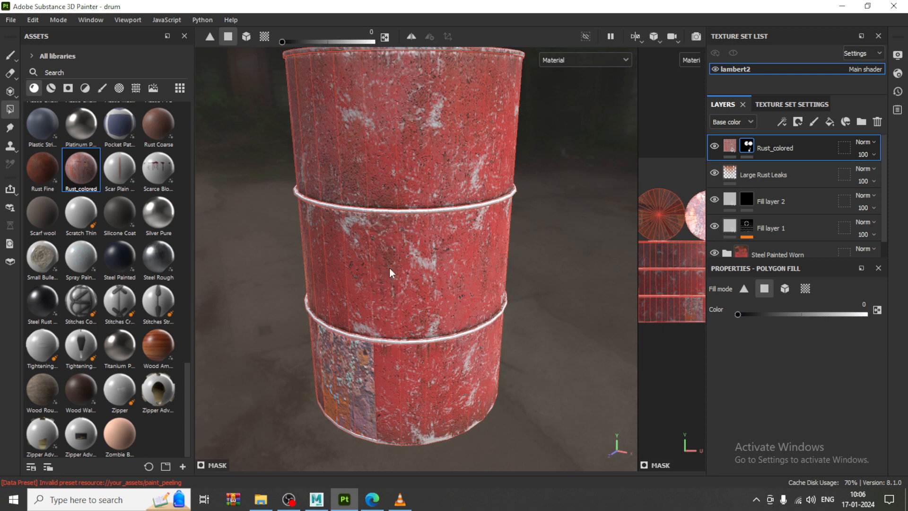
pyautogui.click(359, 369)
pyautogui.click(331, 368)
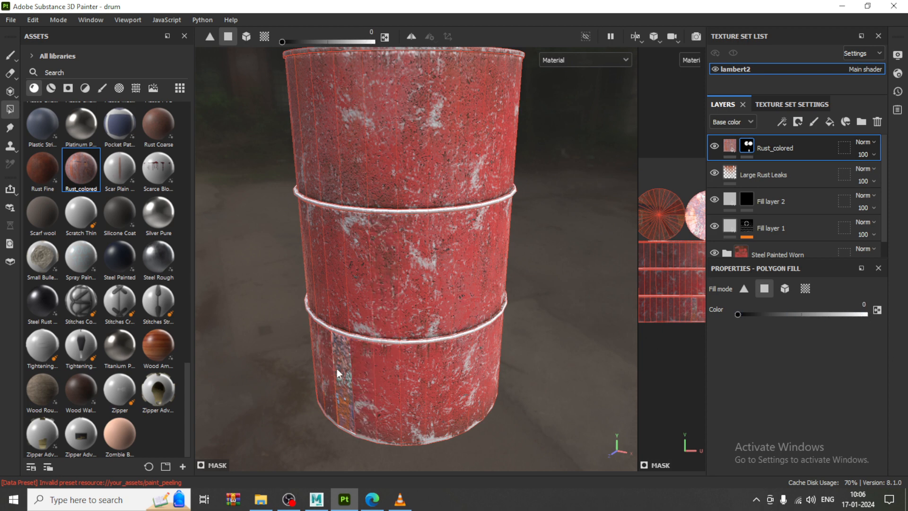
pyautogui.click(343, 369)
pyautogui.keyDown('alt'); pyautogui.moveTo(344, 369); pyautogui.dragTo(550, 272); pyautogui.keyUp('alt')
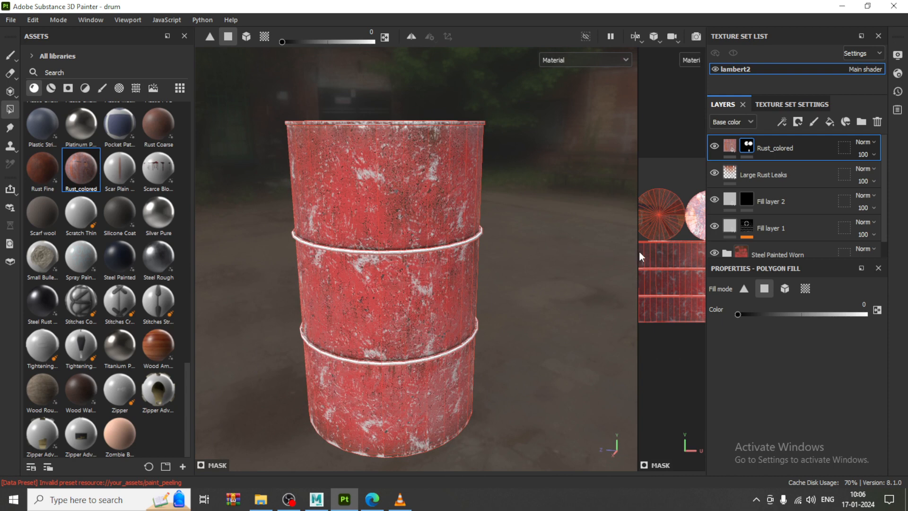
# Widen the 2D view and toggle the Rust_colored layer off and on to compare its effect on the barrel.
pyautogui.moveTo(638, 251); pyautogui.dragTo(597, 239)
pyautogui.keyDown('alt'); pyautogui.moveTo(398, 251); pyautogui.dragTo(439, 250, button='middle'); pyautogui.keyUp('alt')
pyautogui.keyDown('alt'); pyautogui.moveTo(439, 251); pyautogui.dragTo(448, 258); pyautogui.keyUp('alt')
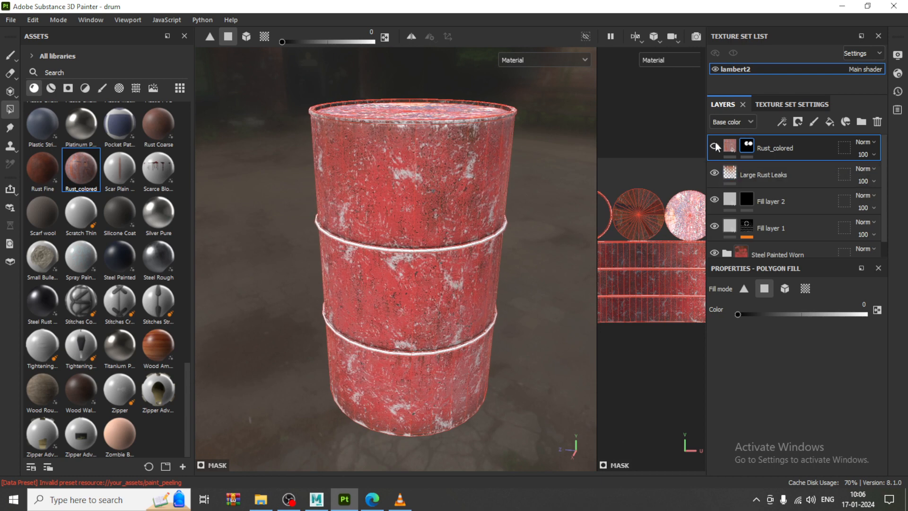
pyautogui.click(715, 142)
pyautogui.click(715, 142)
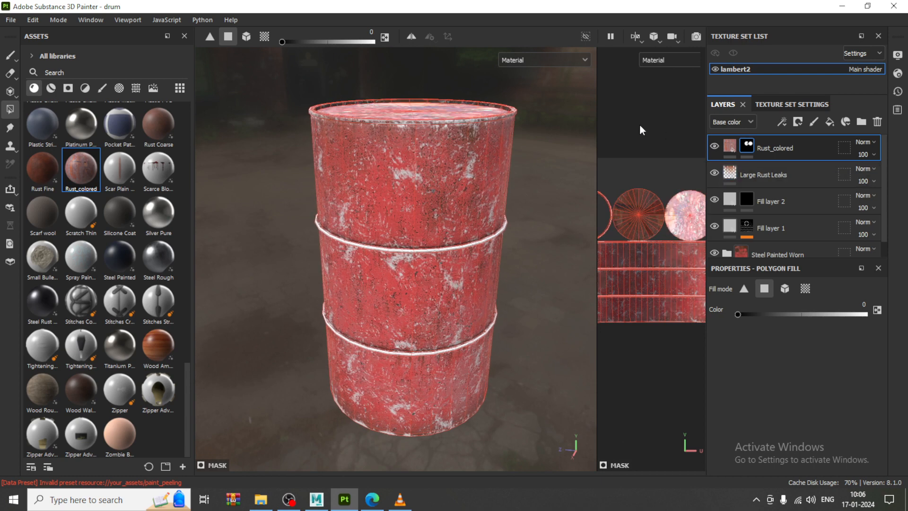